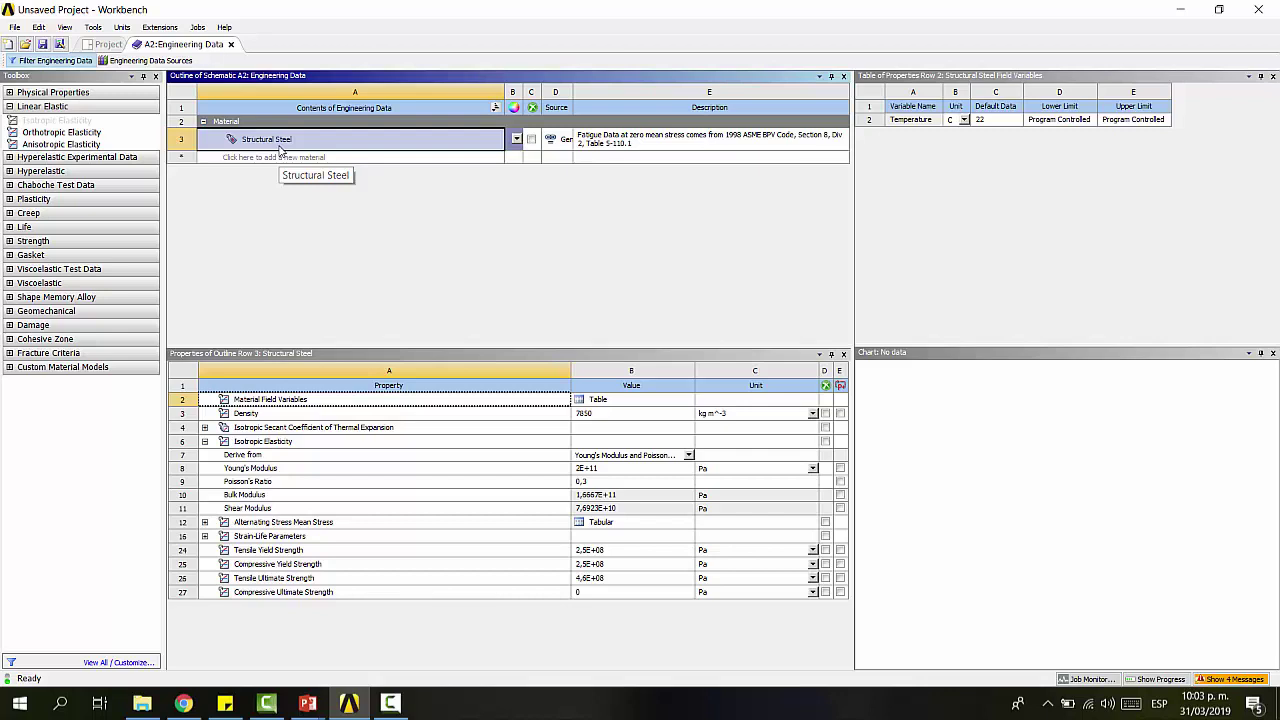
Add Aluminum Alloy NL from the General Non-linear Materials source to the engineering data, and return to the project schematic
click(128, 61)
click(280, 151)
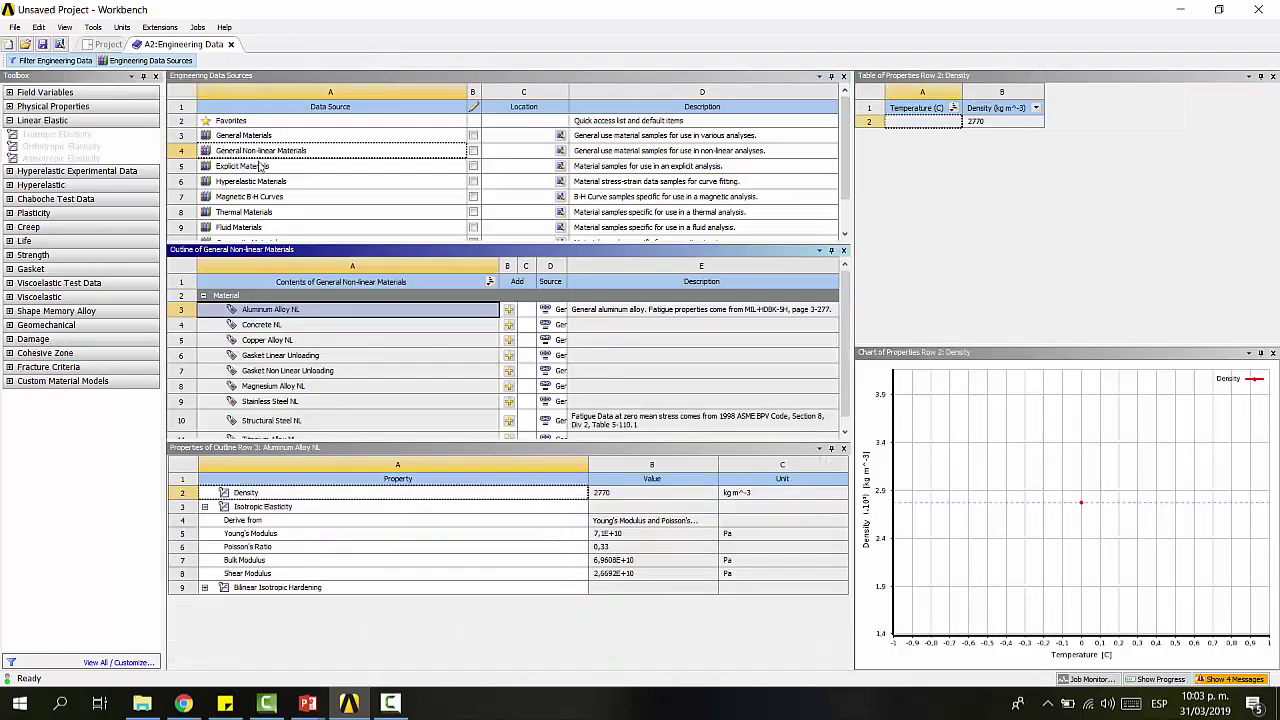
click(243, 155)
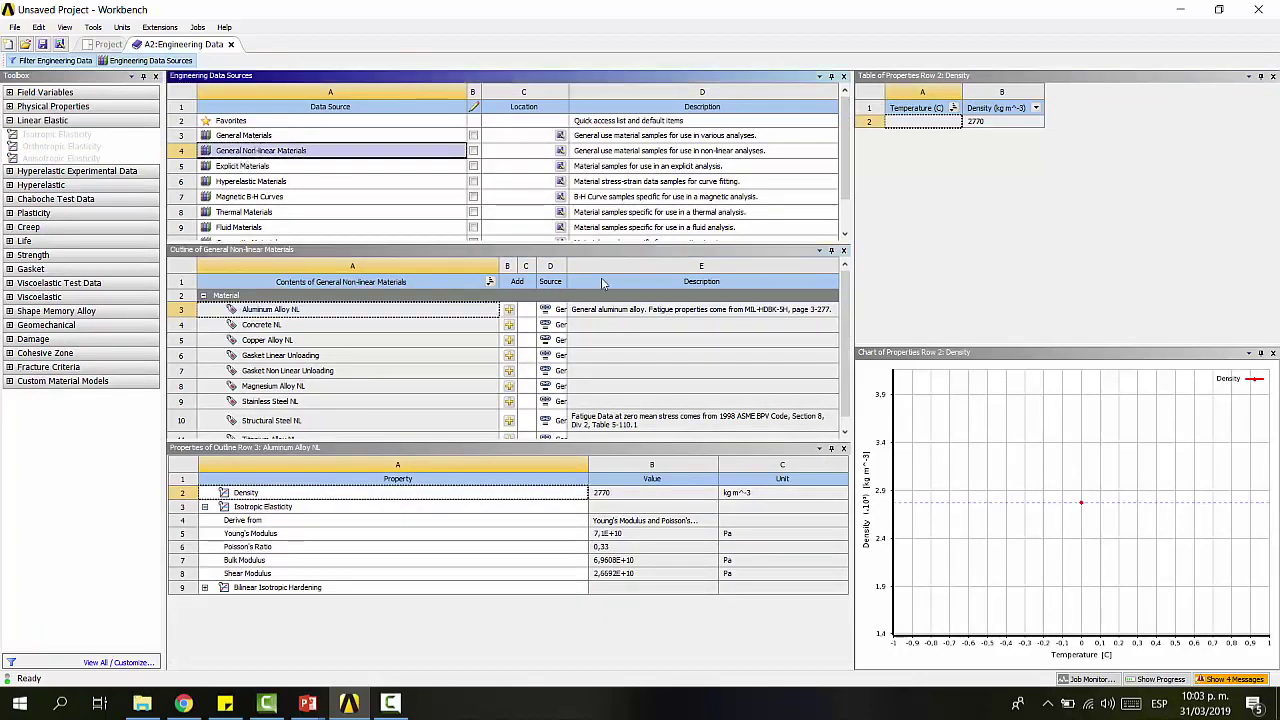
click(509, 312)
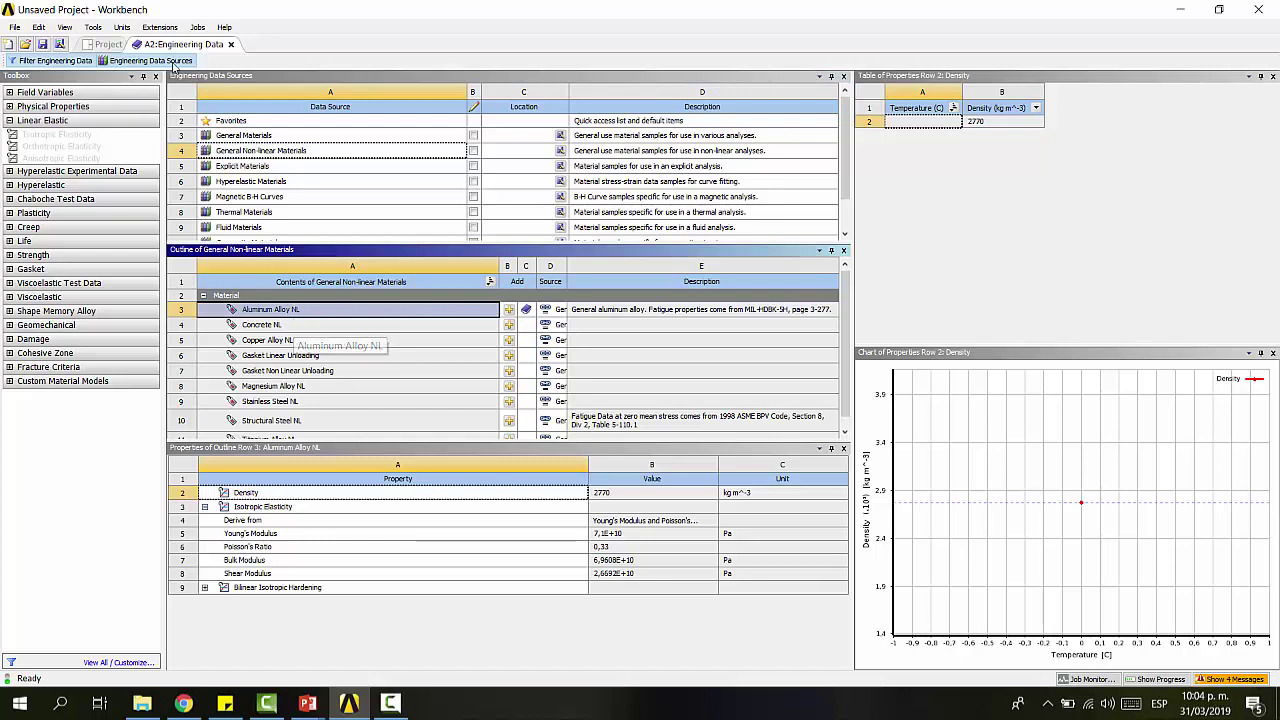
click(150, 60)
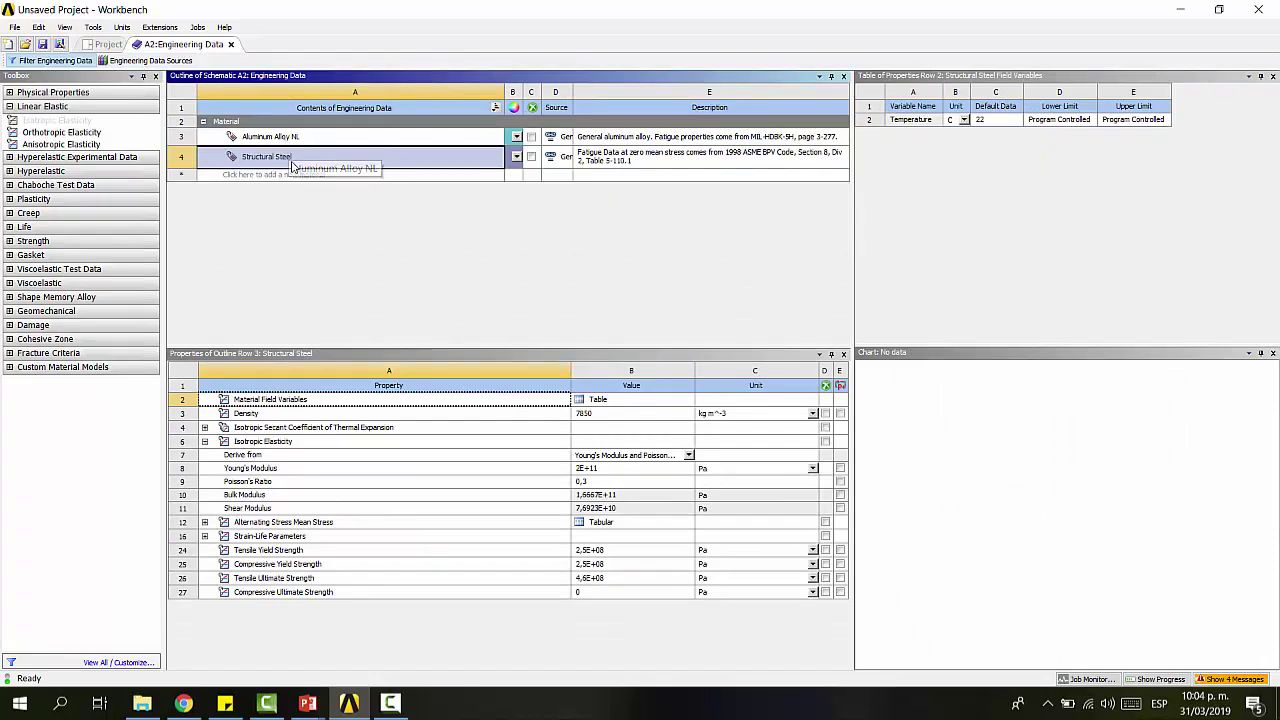
click(231, 46)
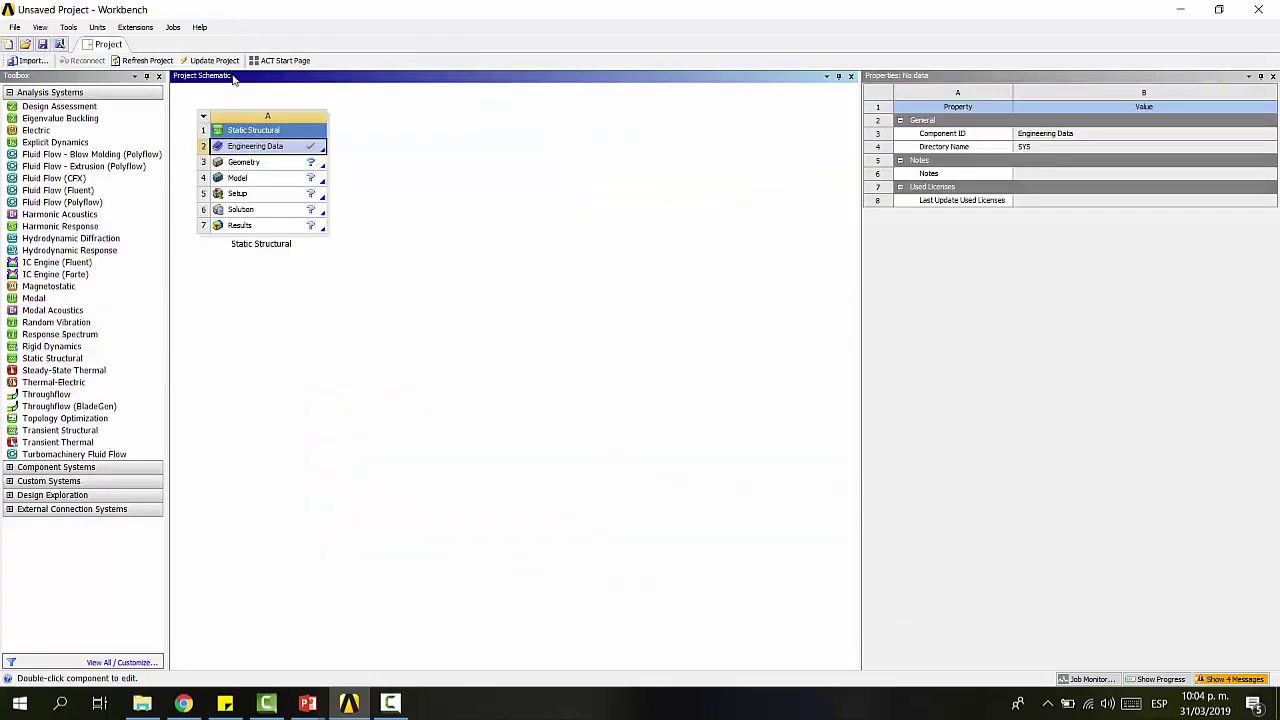
Start a new DesignModeler geometry for the Static Structural system
click(245, 163)
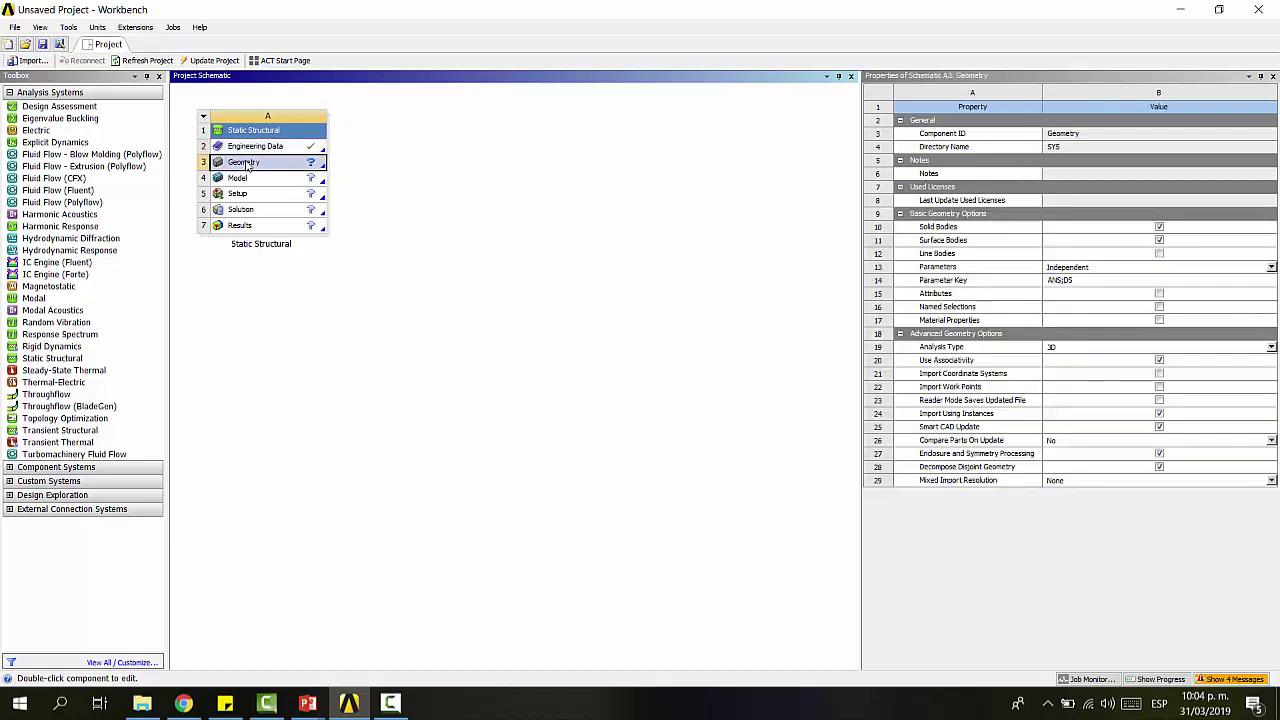
right_click(246, 165)
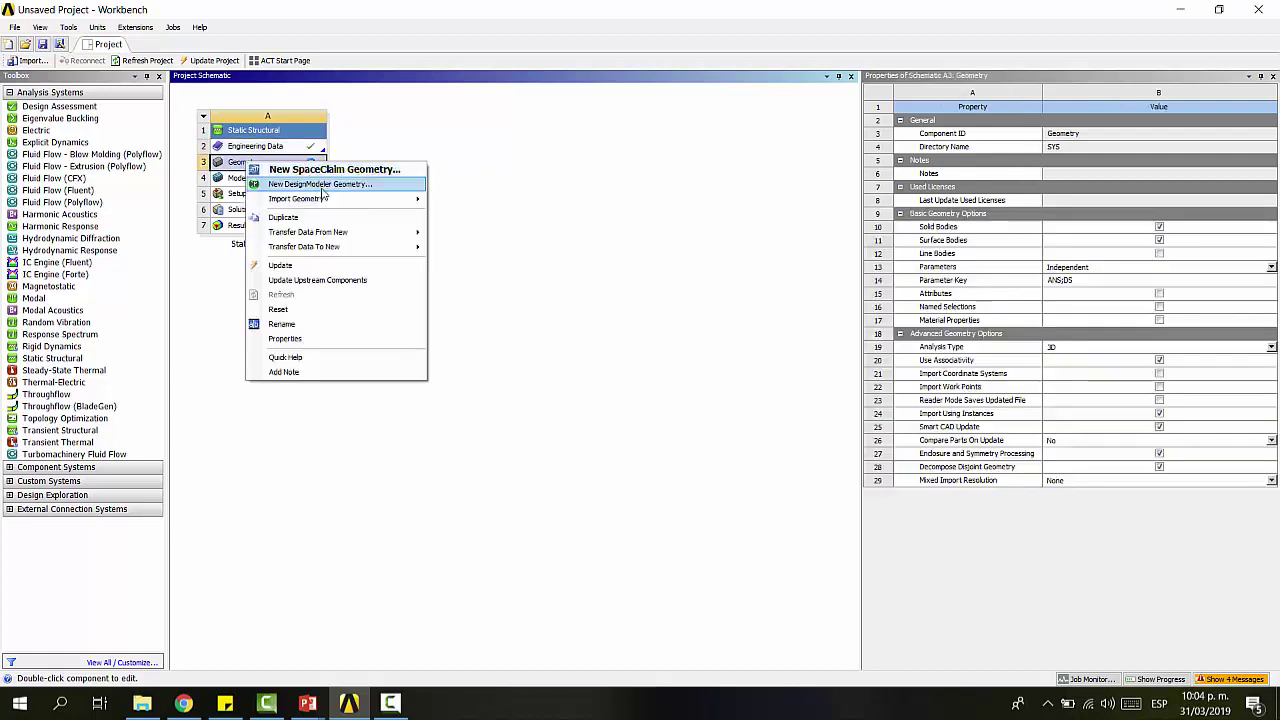
click(322, 186)
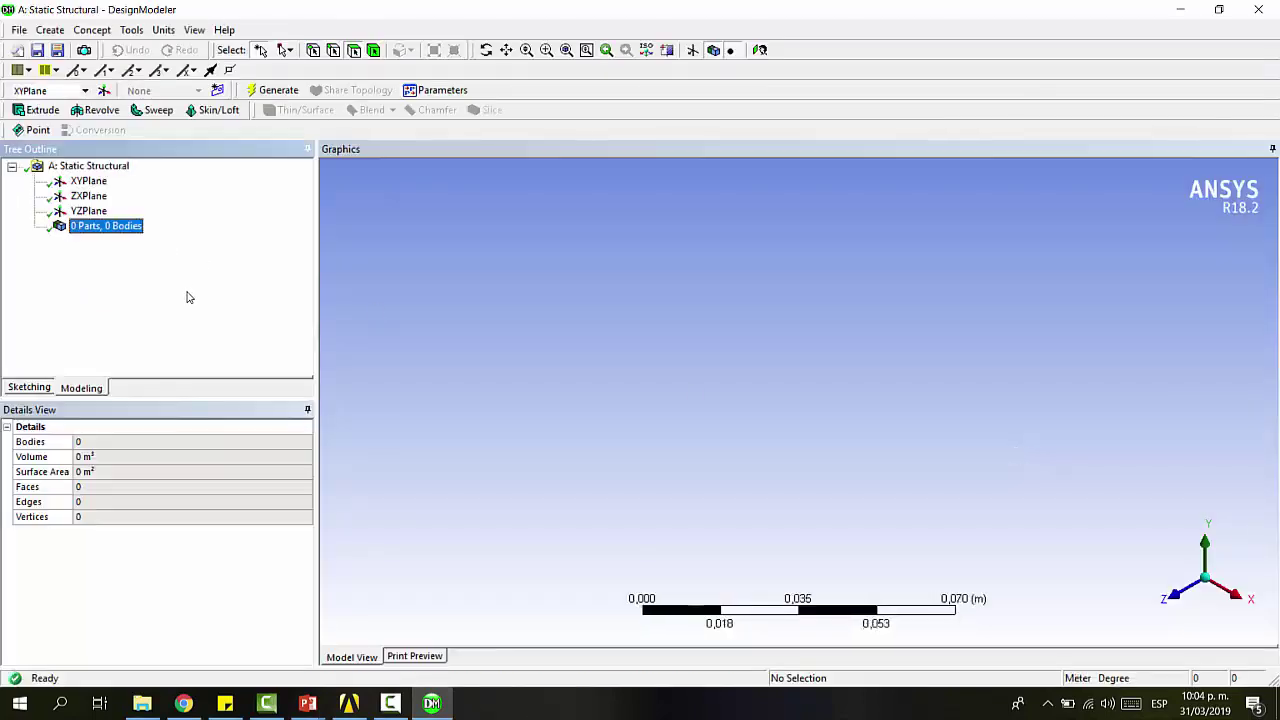
Import the external geometry file "ensamble deep drawing f.stp" on the XYPlane and generate it
click(19, 29)
click(110, 117)
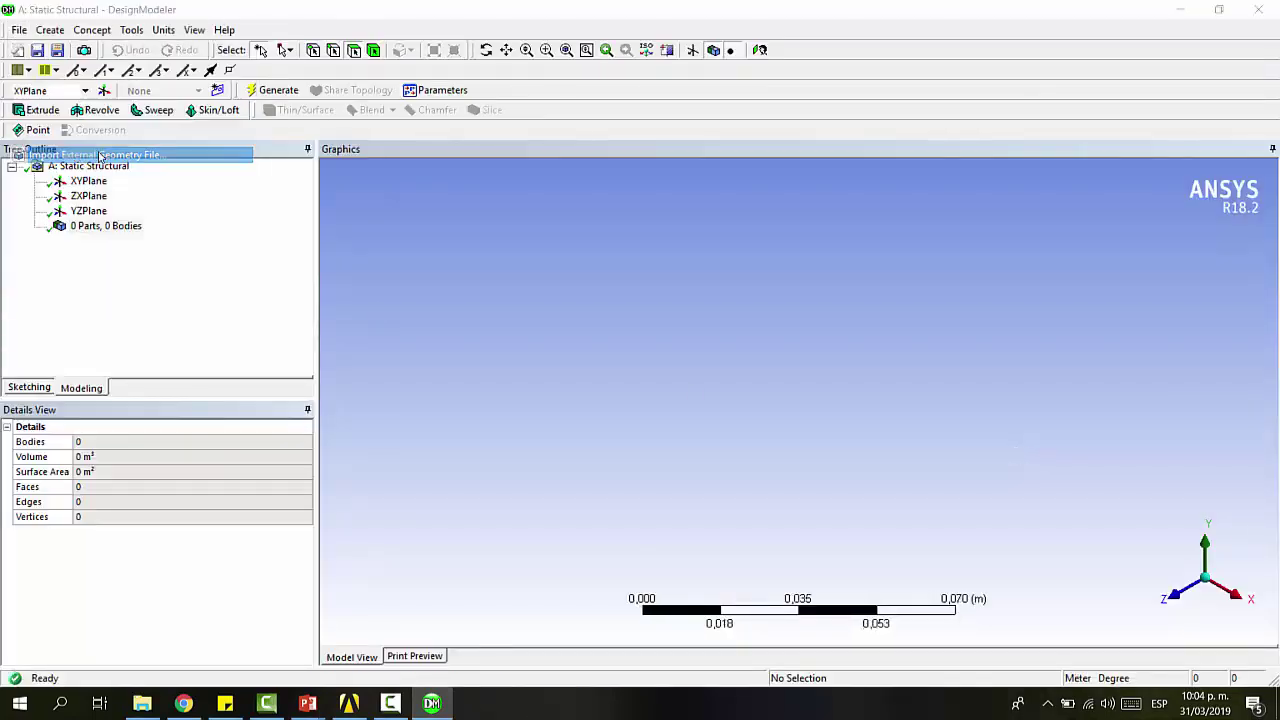
double_click(240, 163)
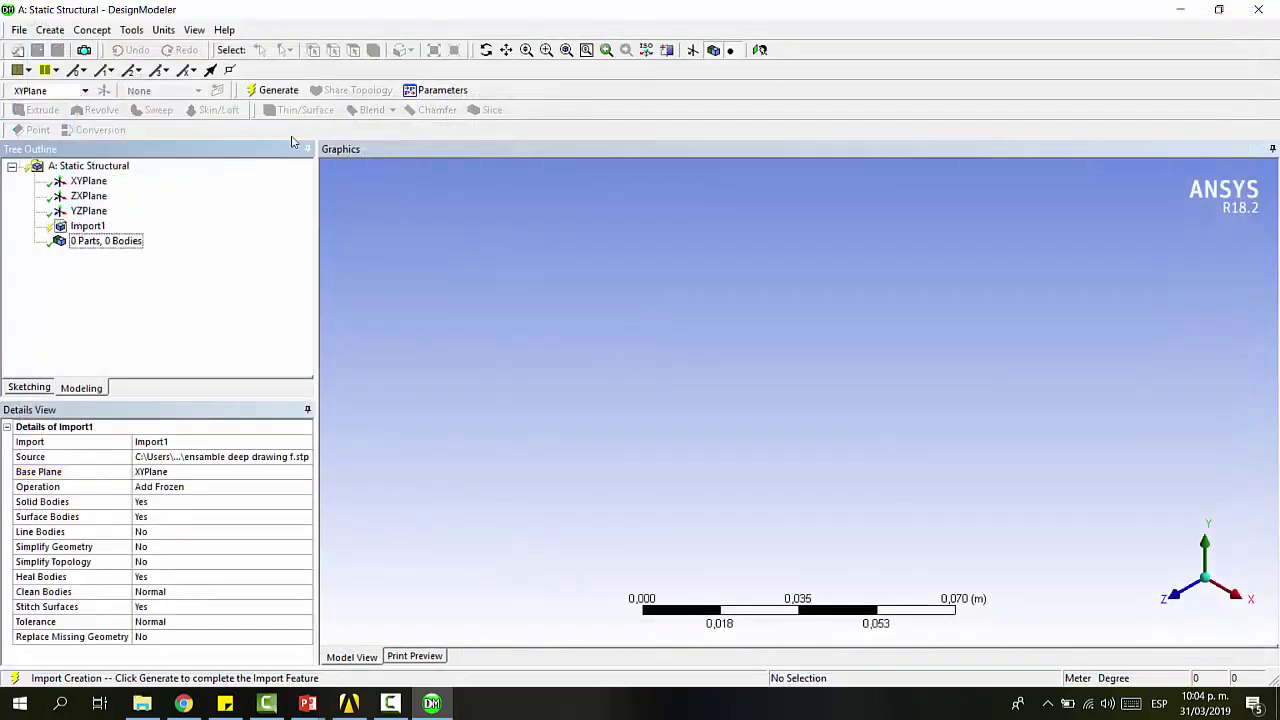
click(277, 93)
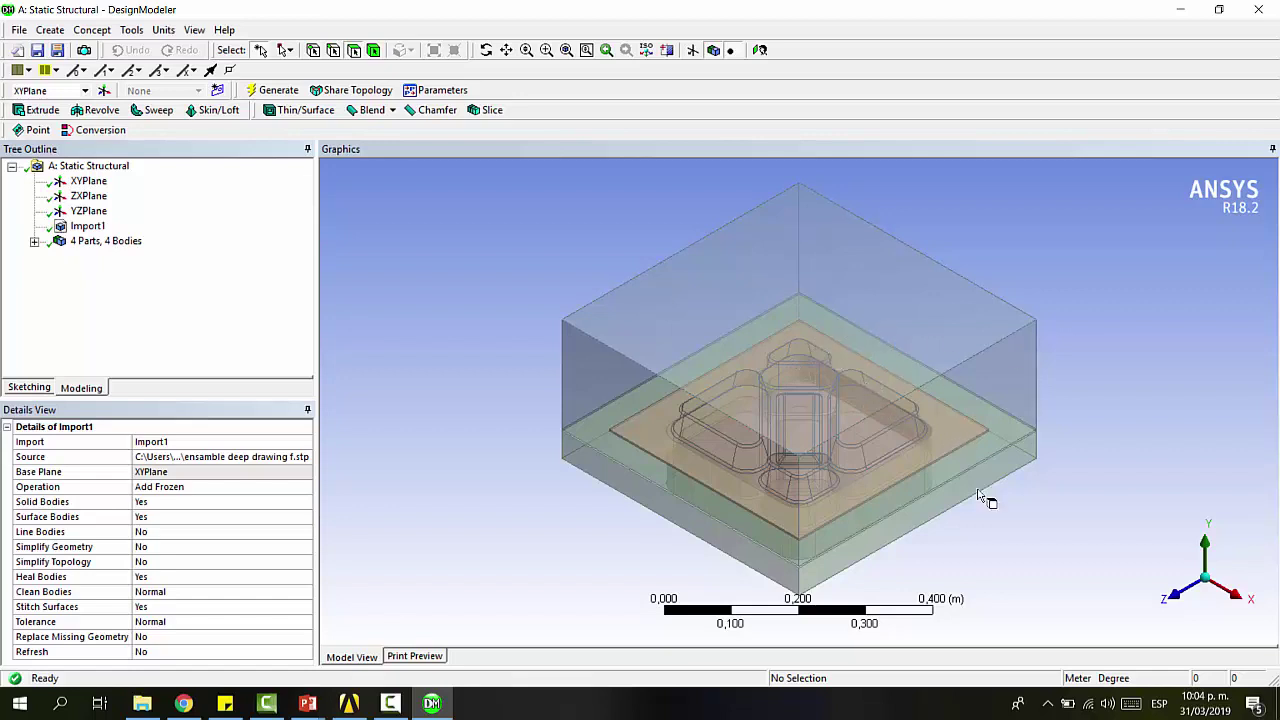
Delete the generated import feature from the model tree
click(88, 226)
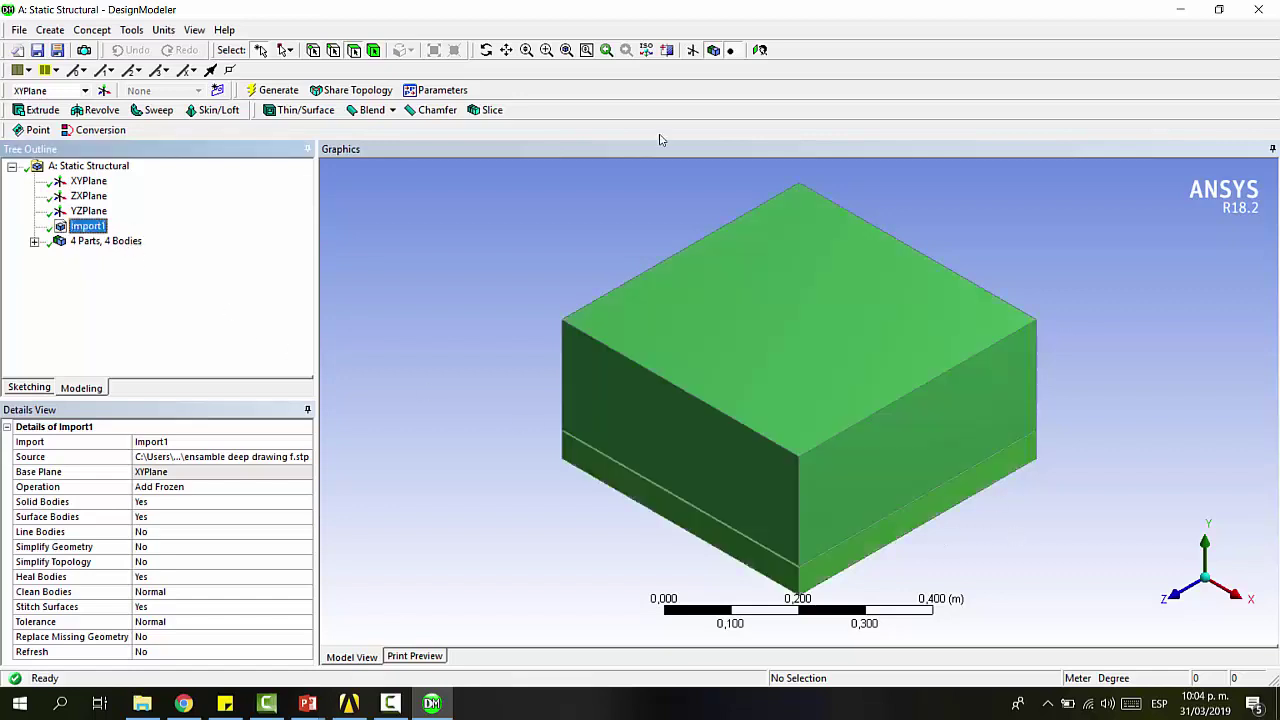
key(Delete)
key(Return)
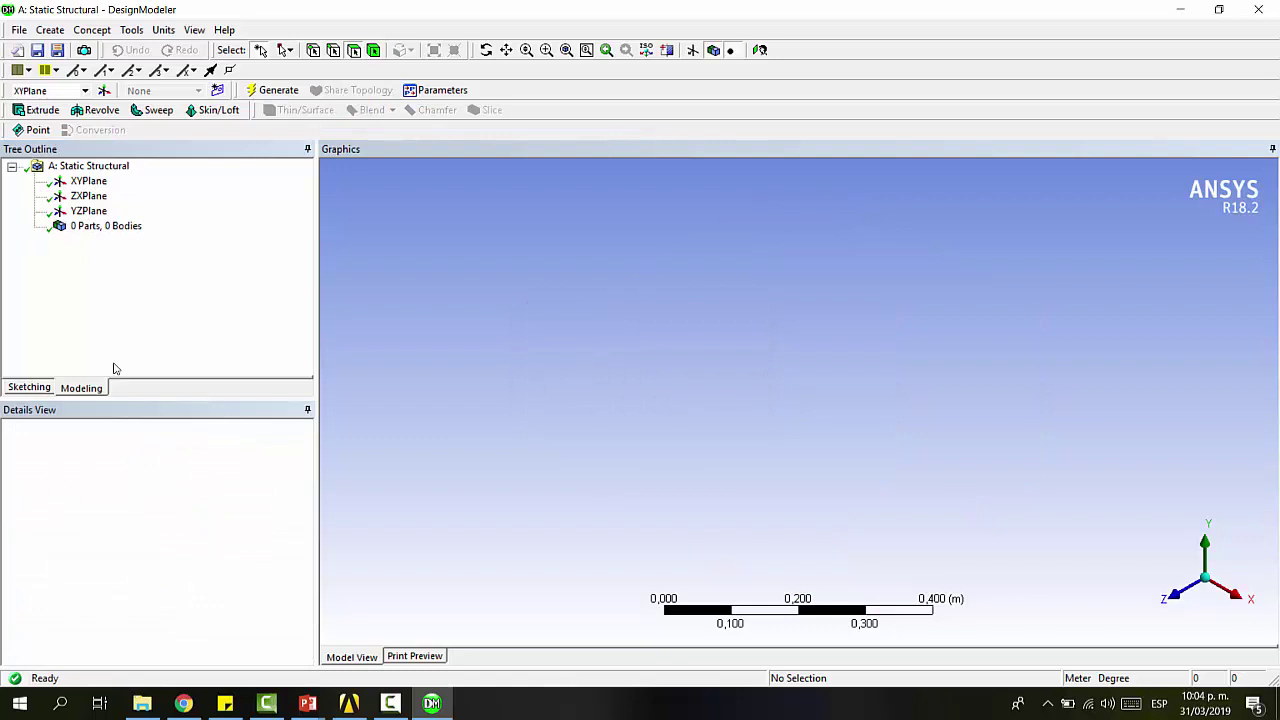
Create a new plane from XYPlane with Reverse Normal/Z-Axis and Flip XY-Axes both set to Yes, and generate it
click(104, 90)
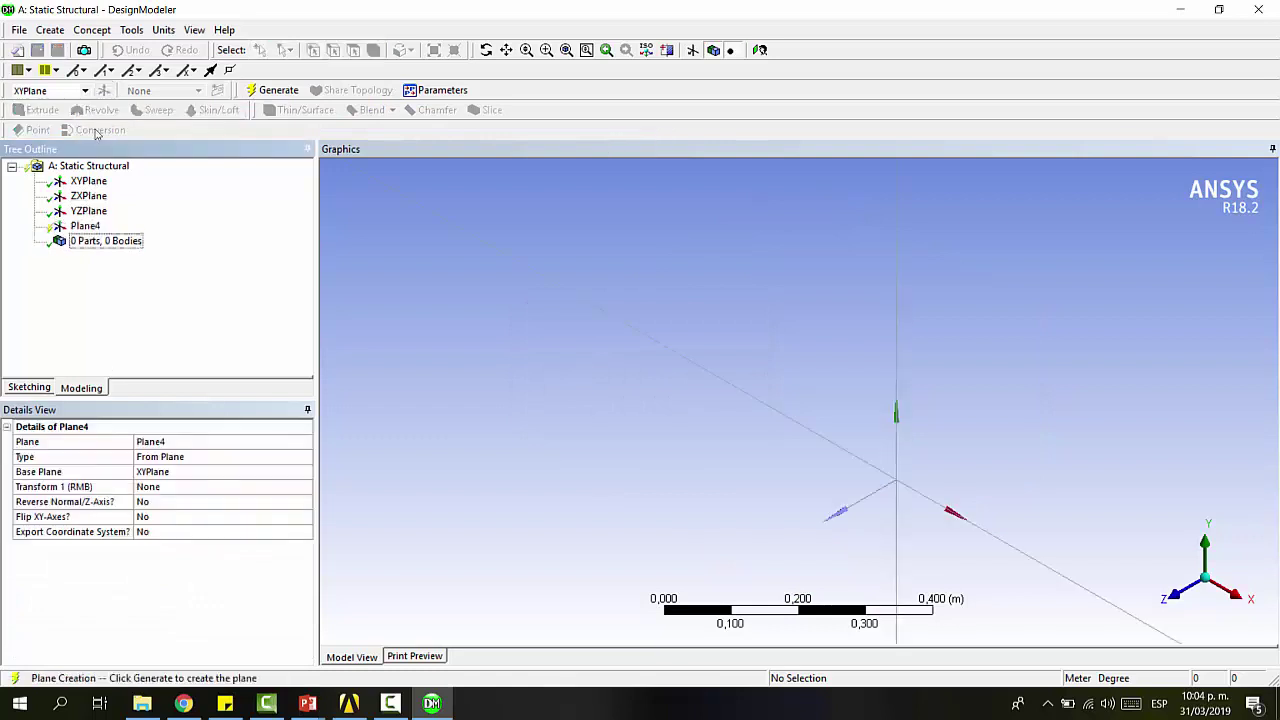
click(153, 503)
double_click(155, 516)
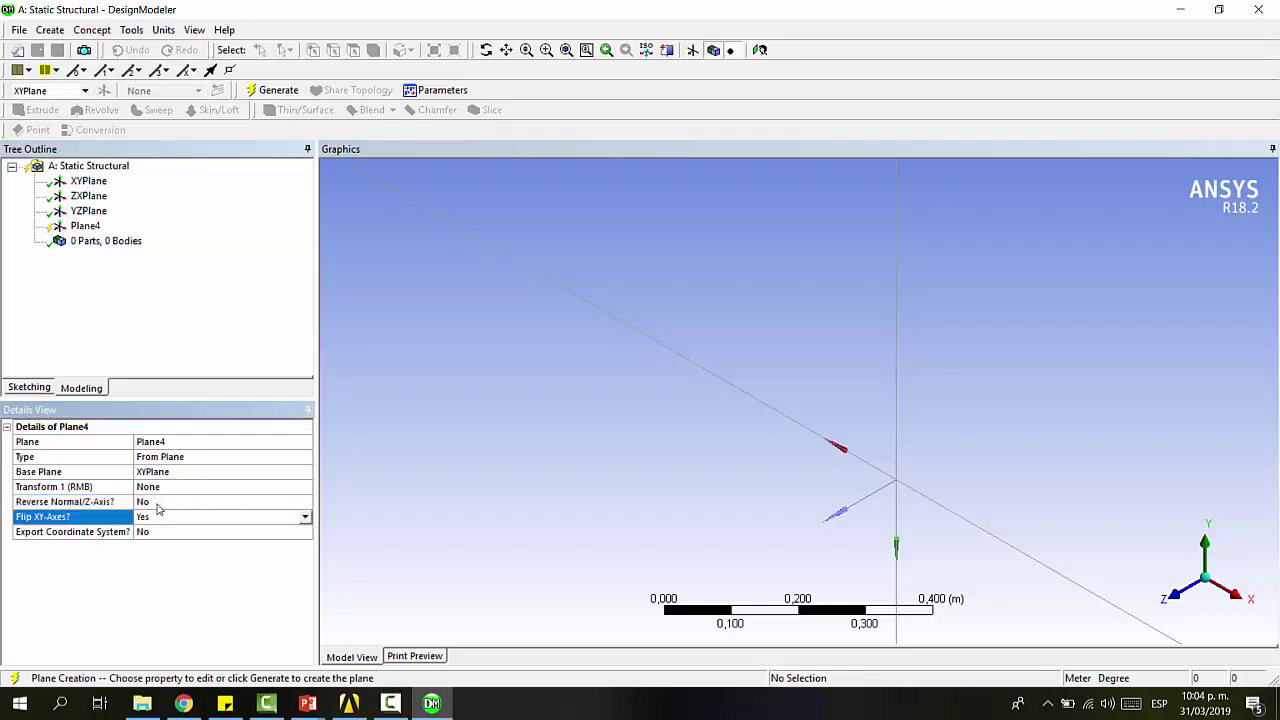
double_click(158, 502)
click(272, 90)
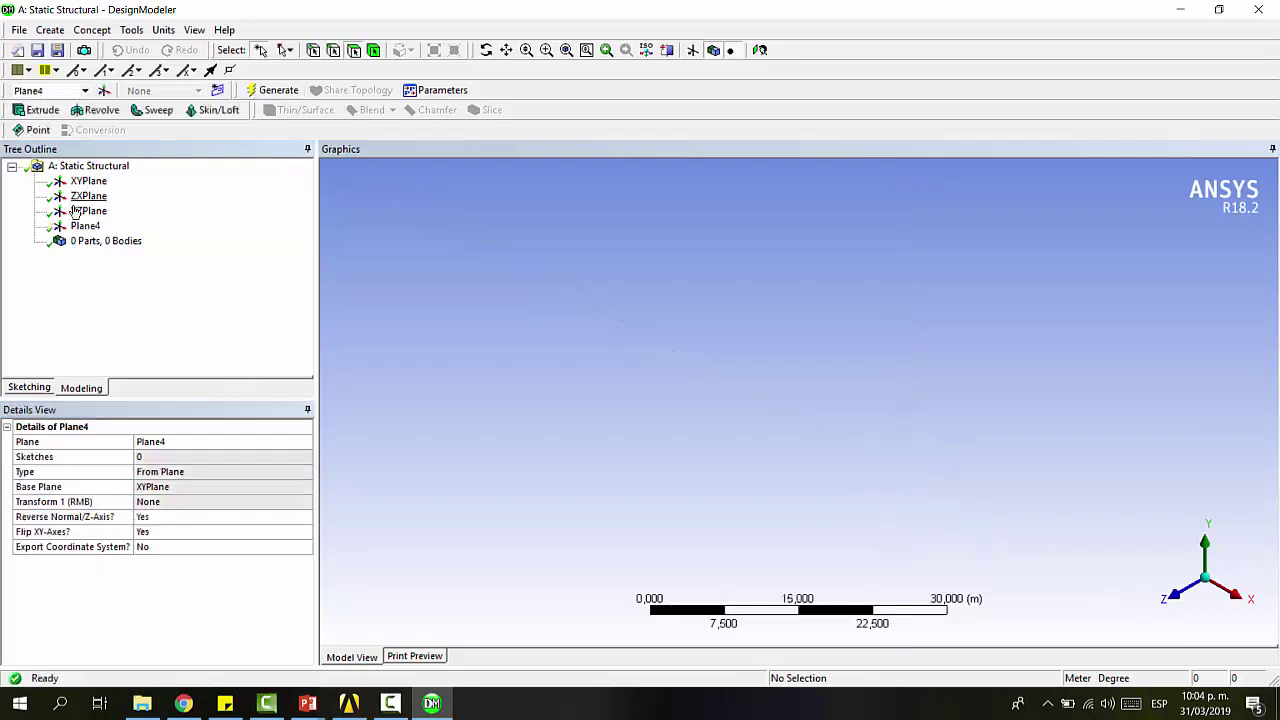
Import "ensamble deep drawing f.stp" on the new flipped plane and generate the geometry
click(19, 30)
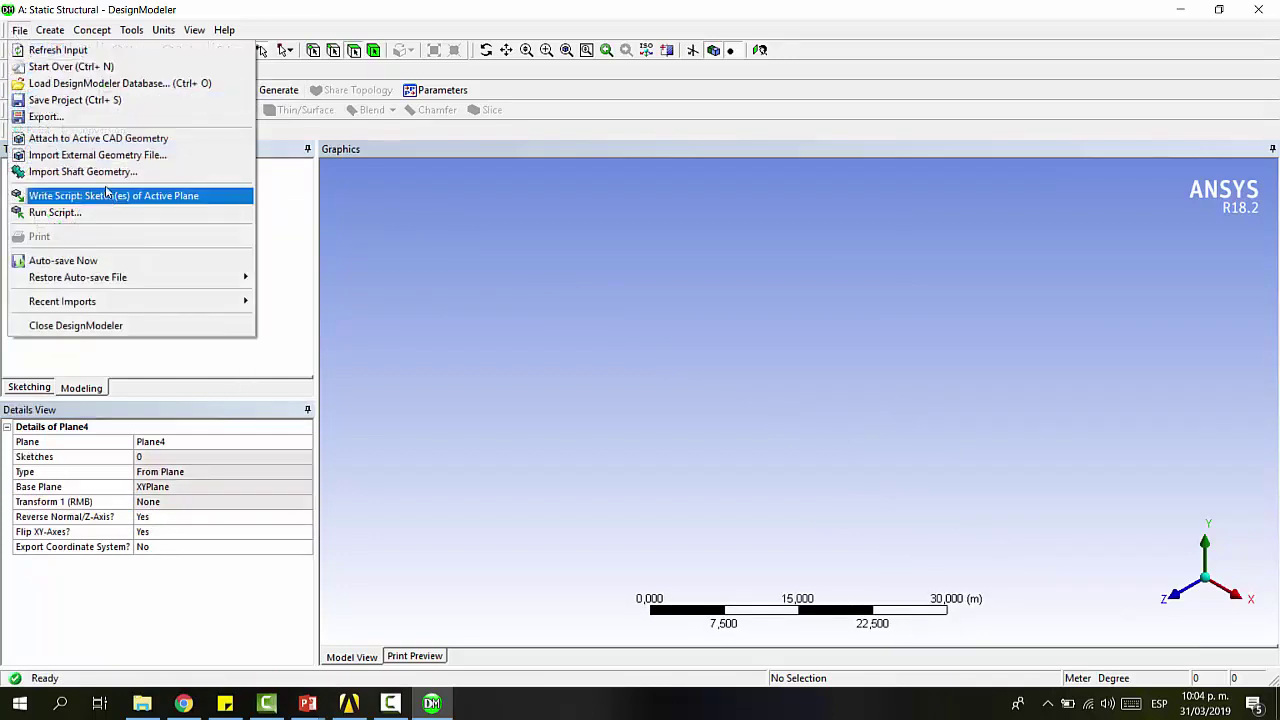
click(115, 157)
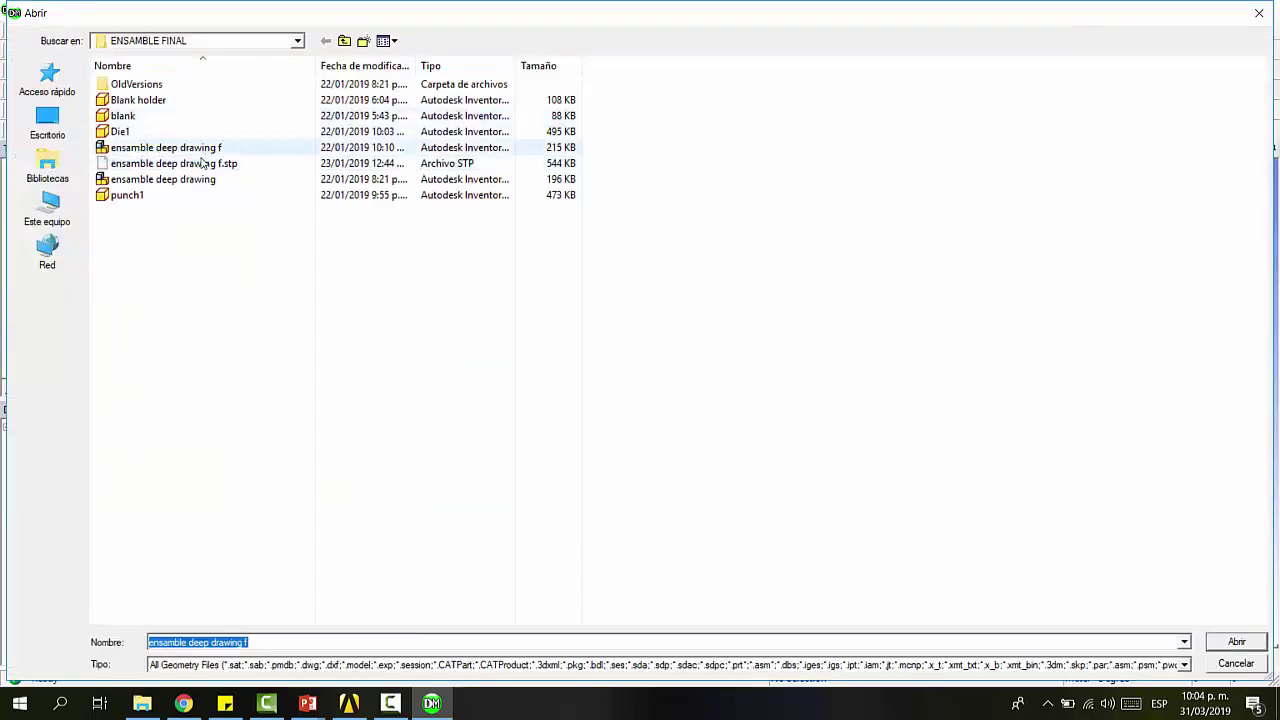
double_click(230, 143)
click(272, 90)
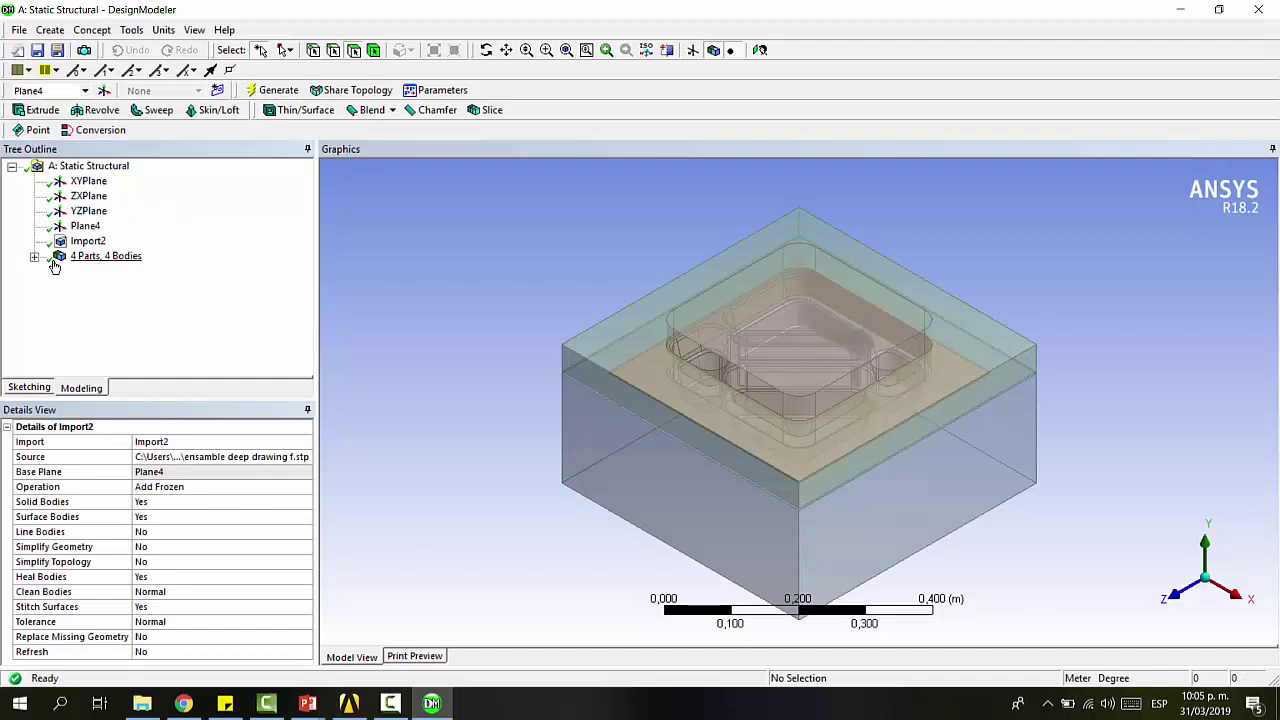
Examine the punch, die, blank holder and blank bodies of the imported assembly one by one
click(34, 256)
click(88, 241)
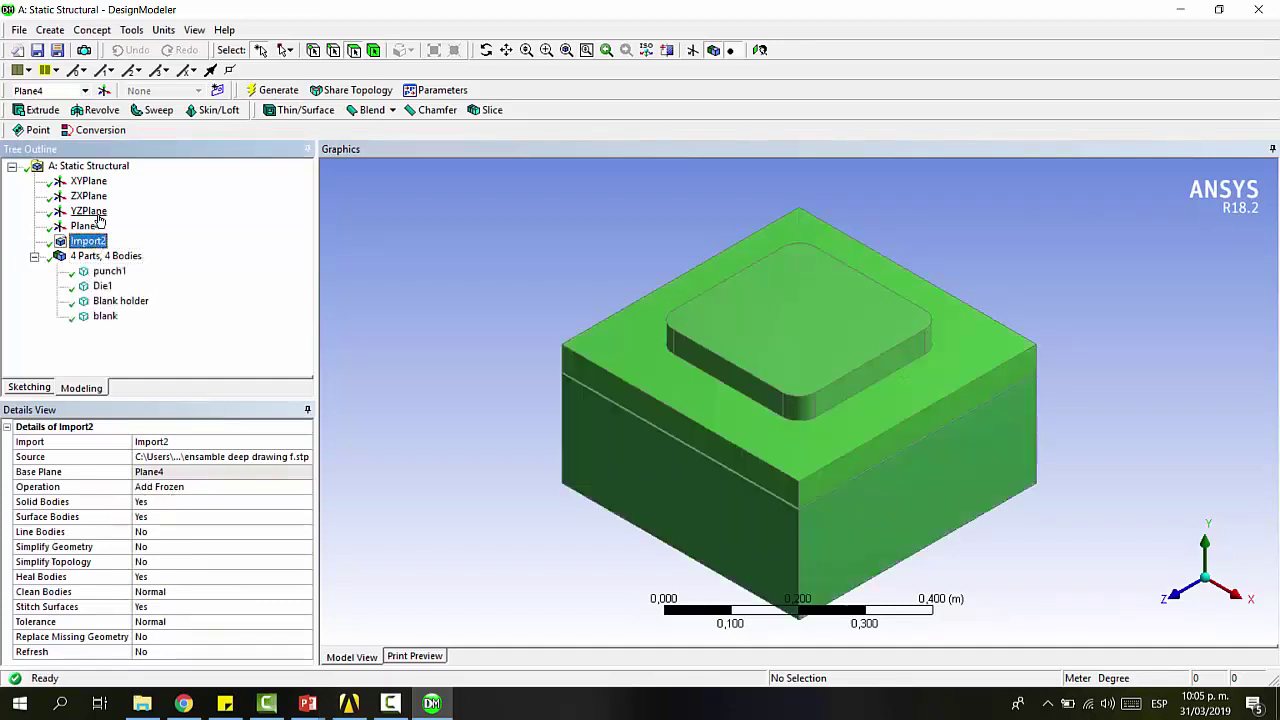
click(108, 271)
click(102, 286)
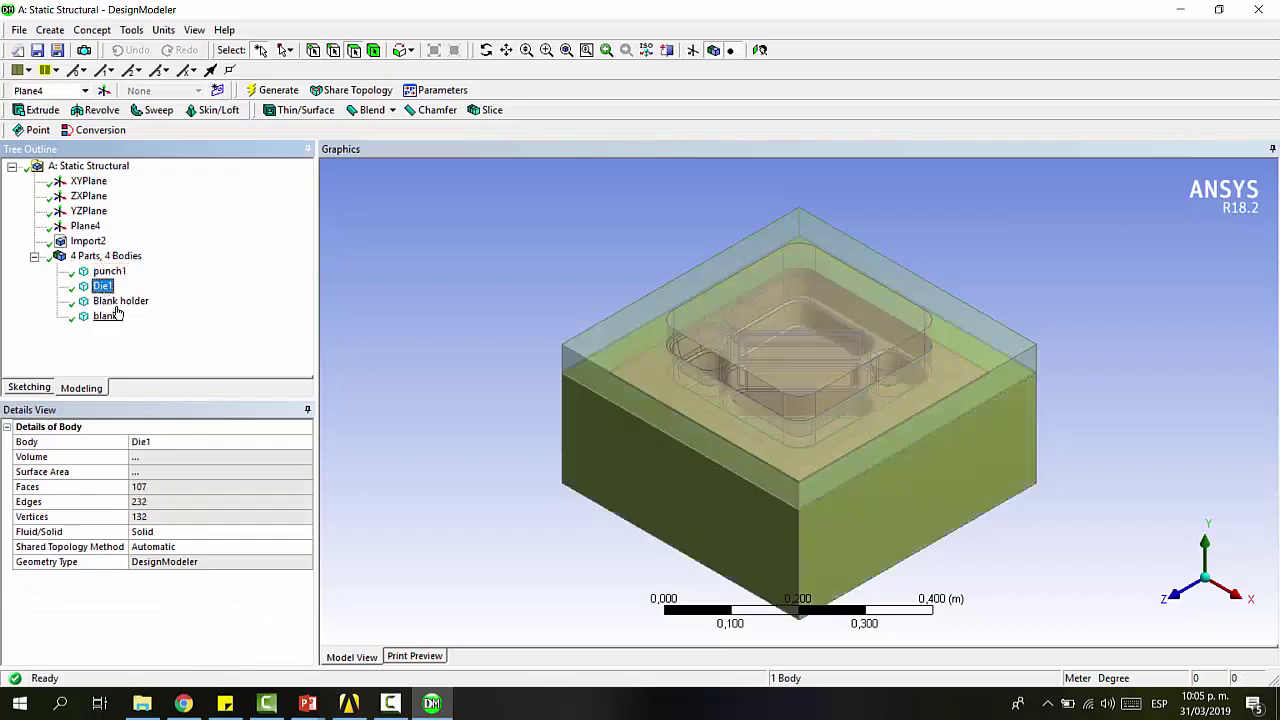
click(115, 301)
click(105, 316)
click(115, 301)
click(105, 275)
click(102, 286)
click(115, 301)
click(105, 316)
click(103, 286)
click(115, 301)
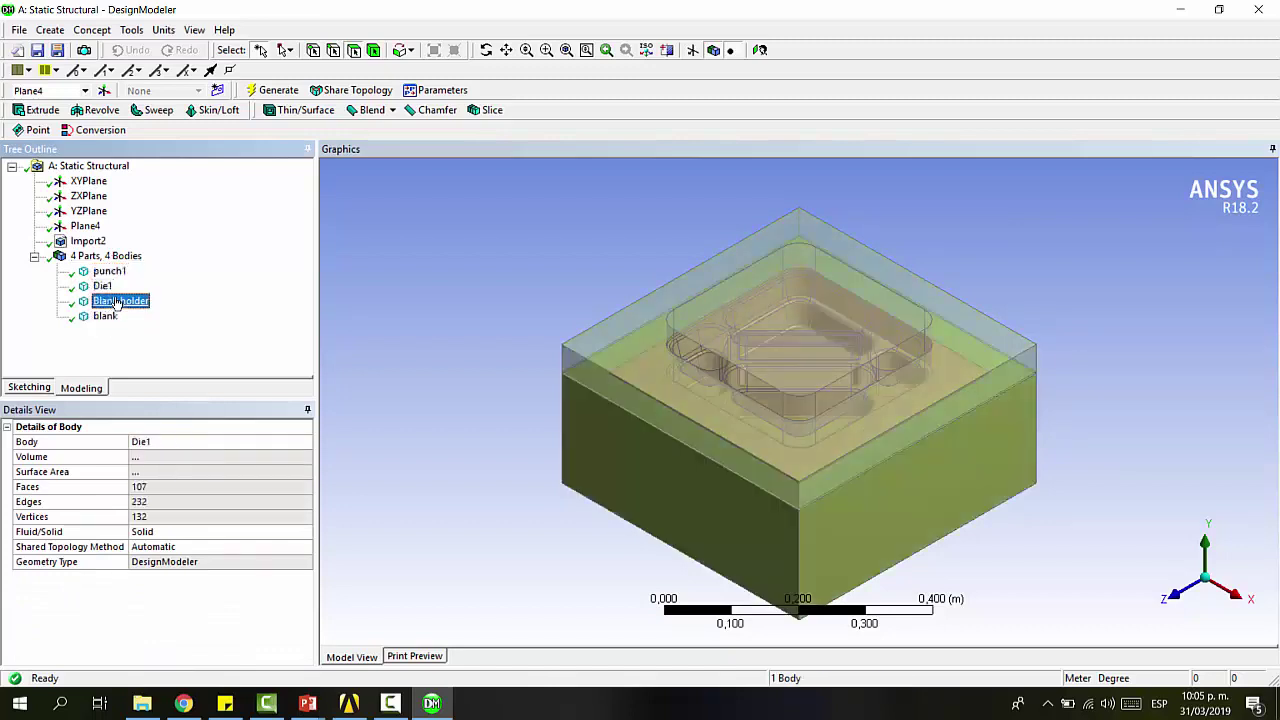
click(108, 271)
click(115, 301)
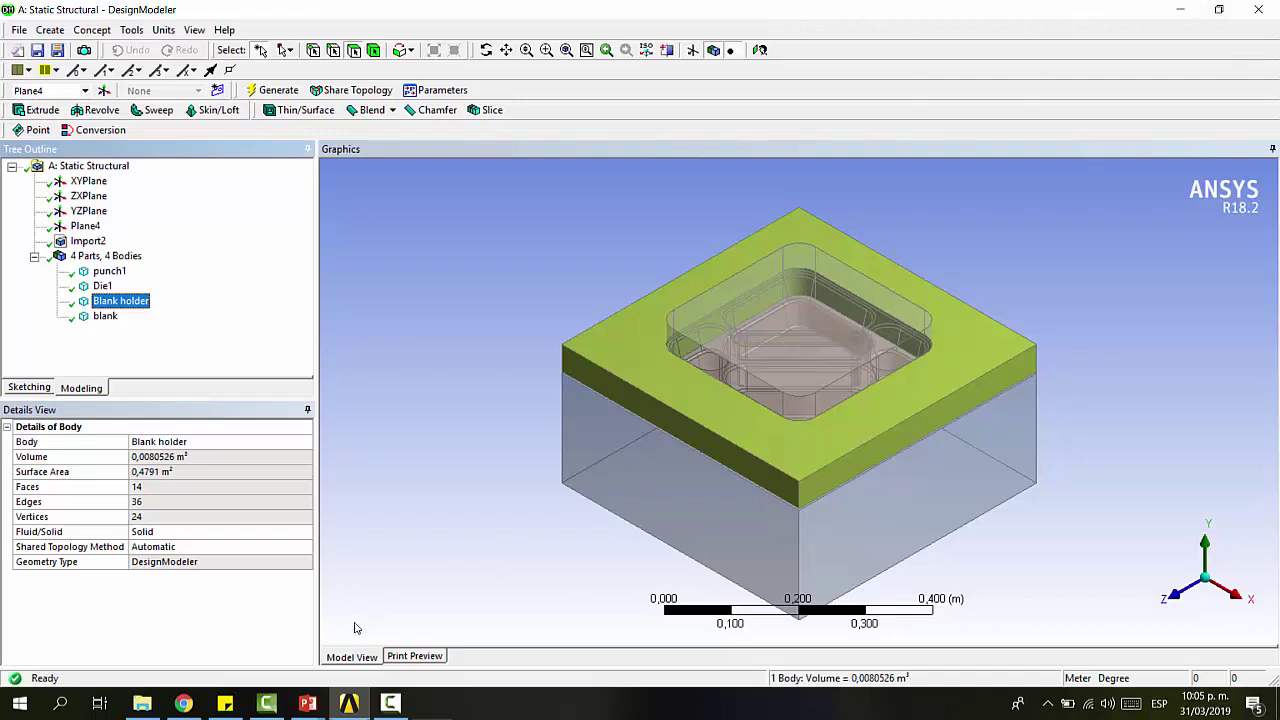
Switch back to the Workbench project and open the Model cell in Mechanical, reading the upstream data
key(alt+Tab)
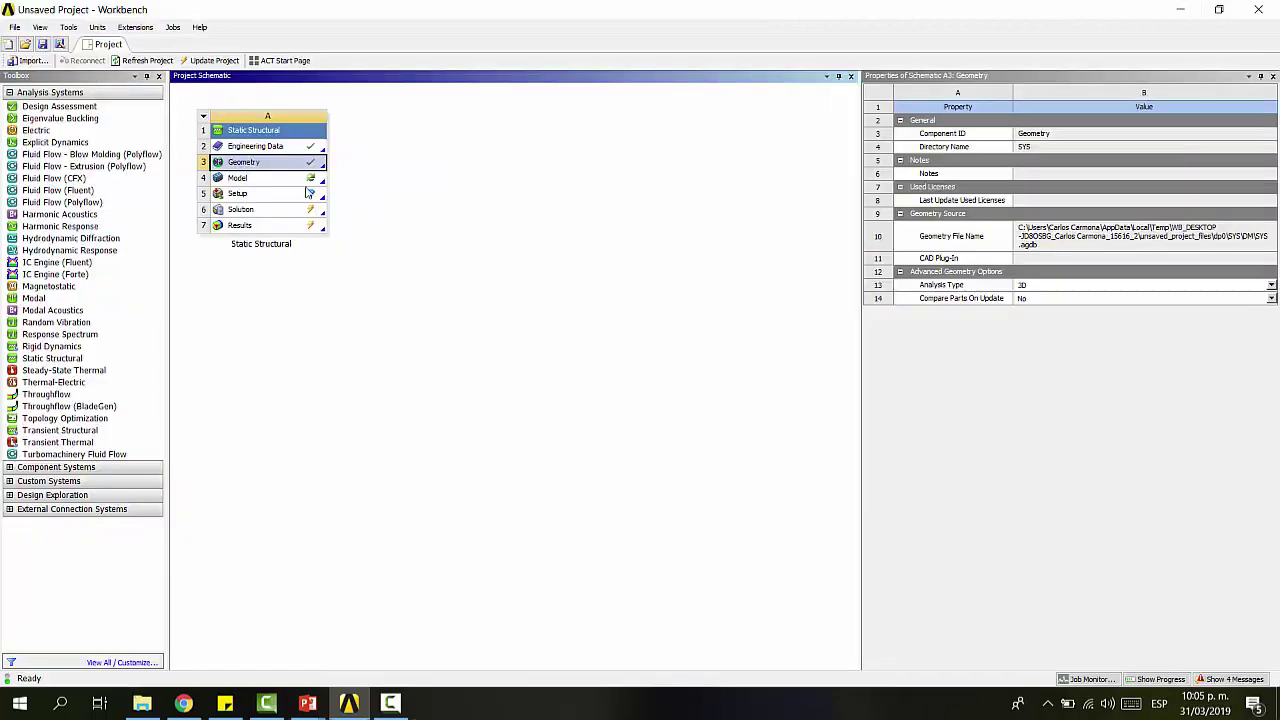
double_click(253, 180)
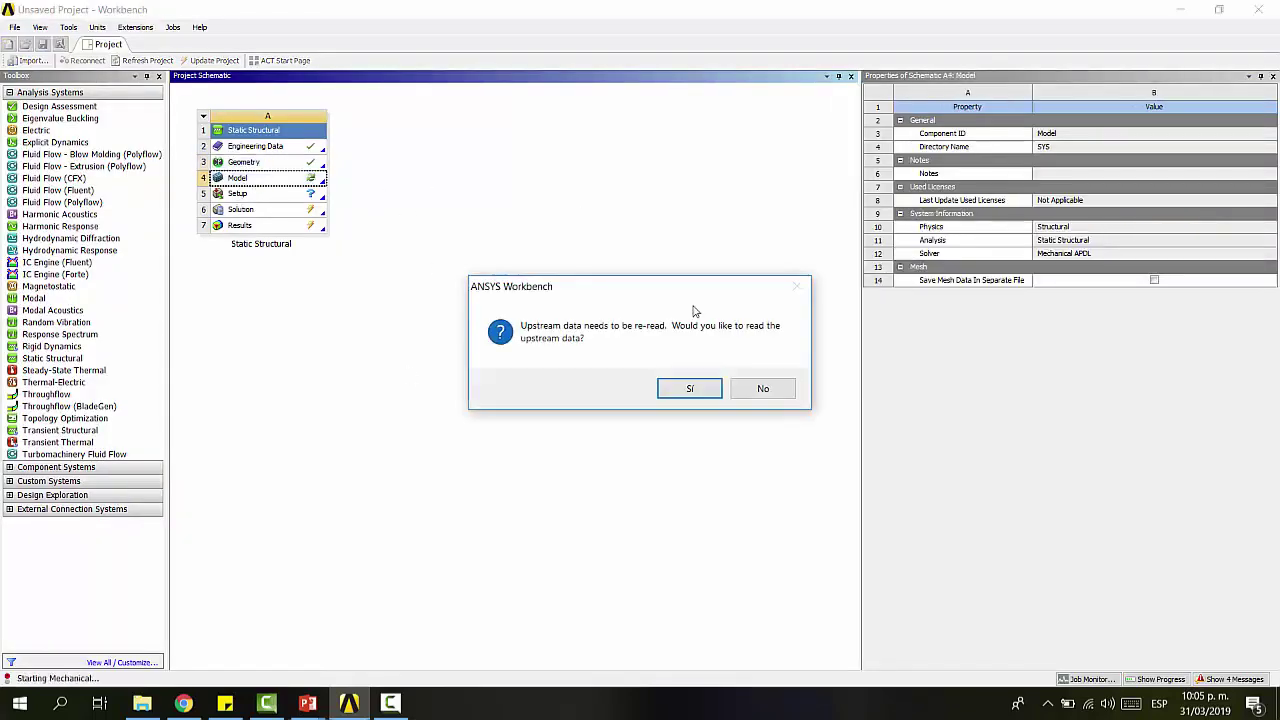
click(690, 389)
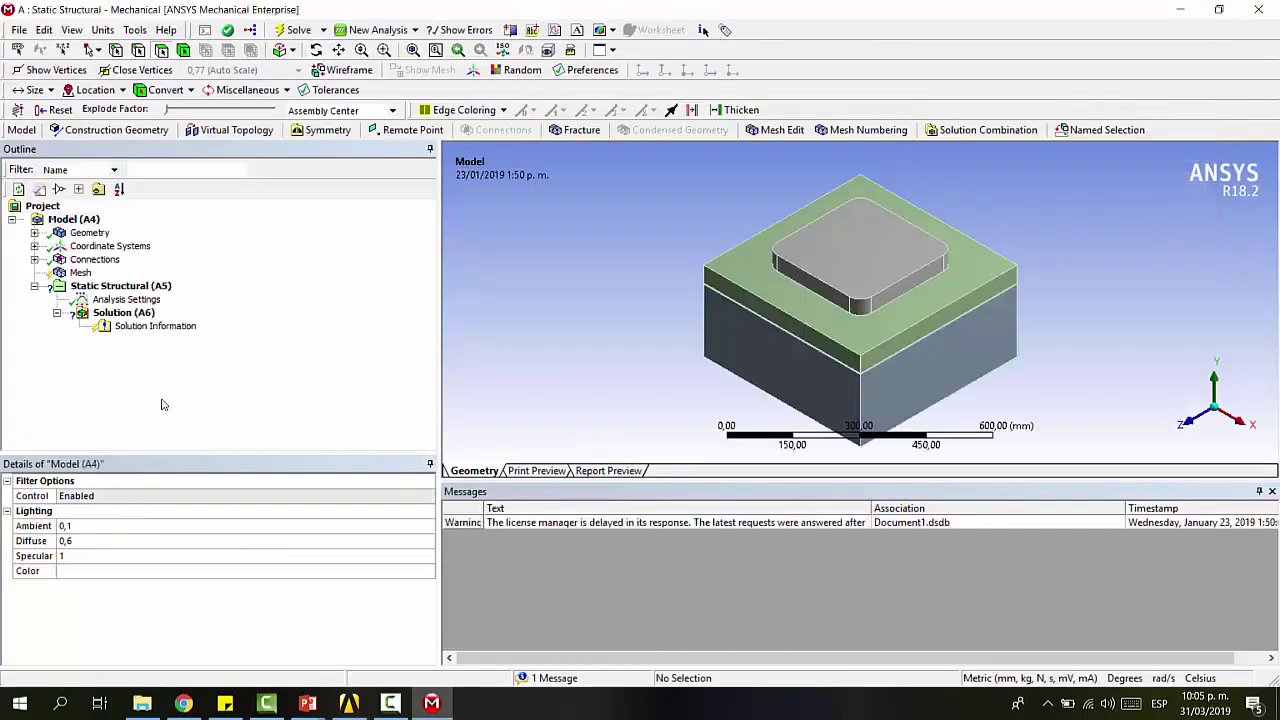
Expand the model's geometry and examine the details of the punch, die, blank holder and blank bodies
click(89, 232)
click(34, 232)
click(107, 246)
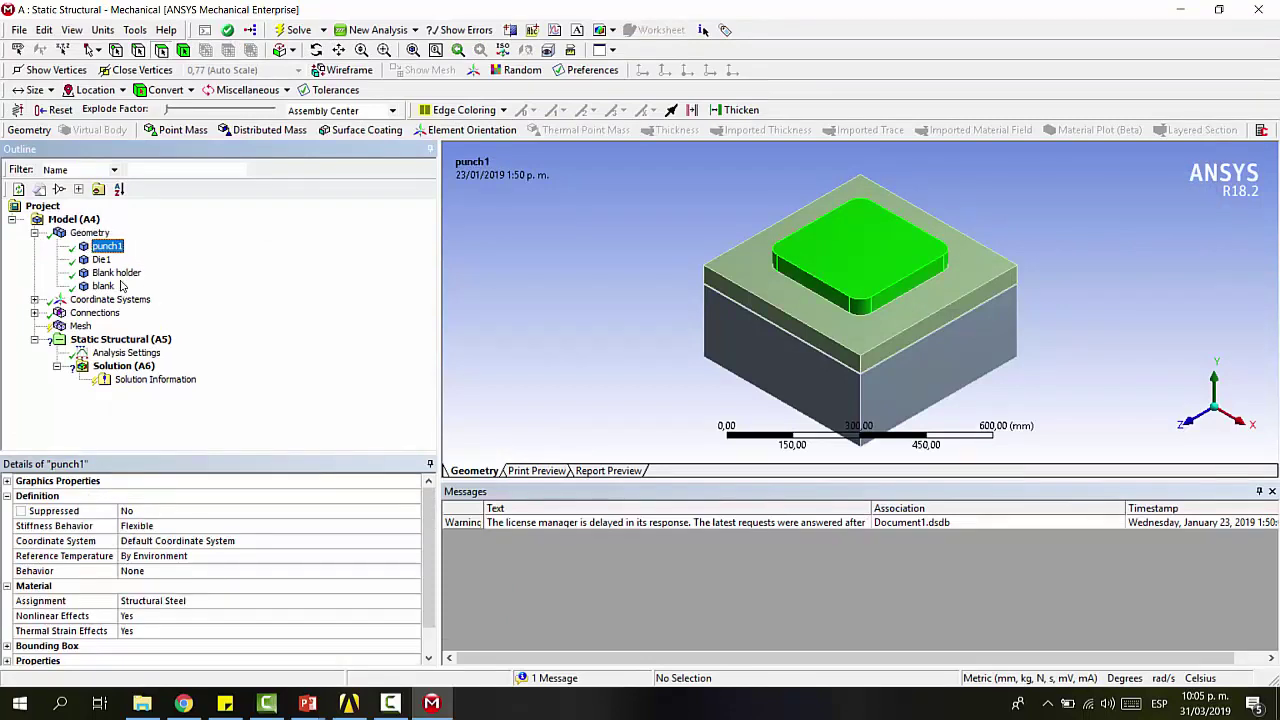
click(92, 260)
click(116, 273)
click(103, 286)
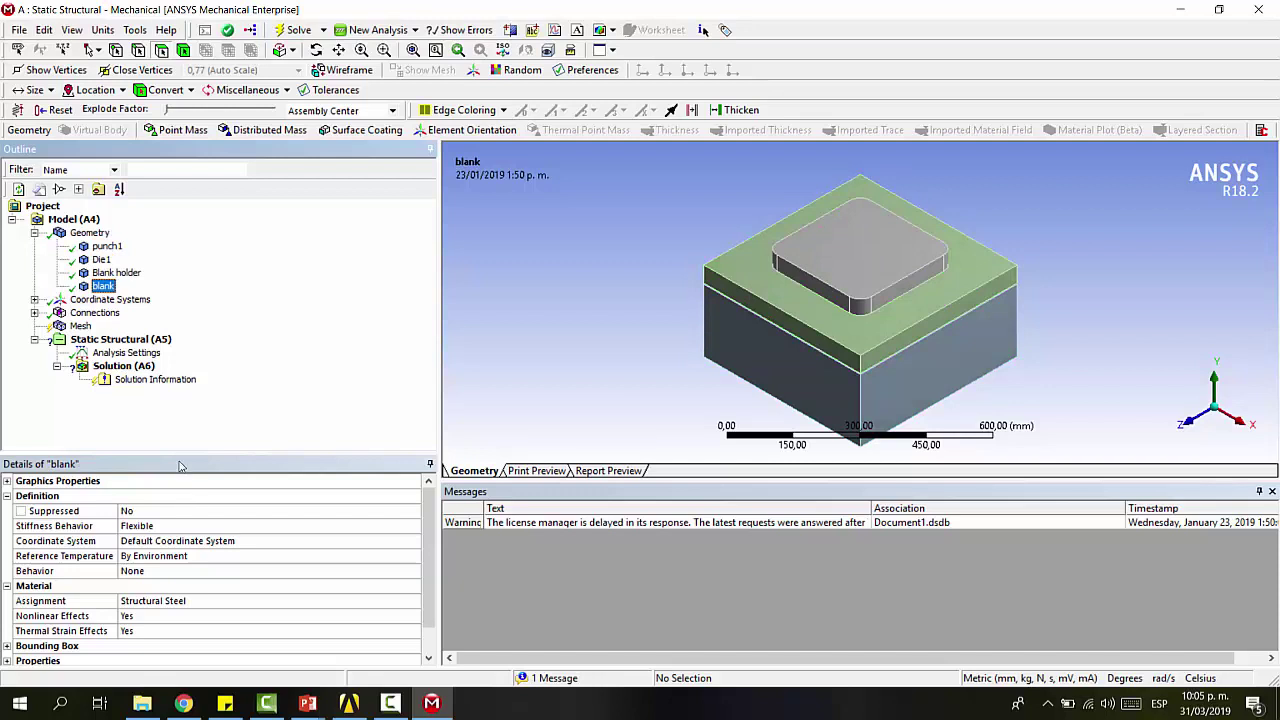
click(107, 246)
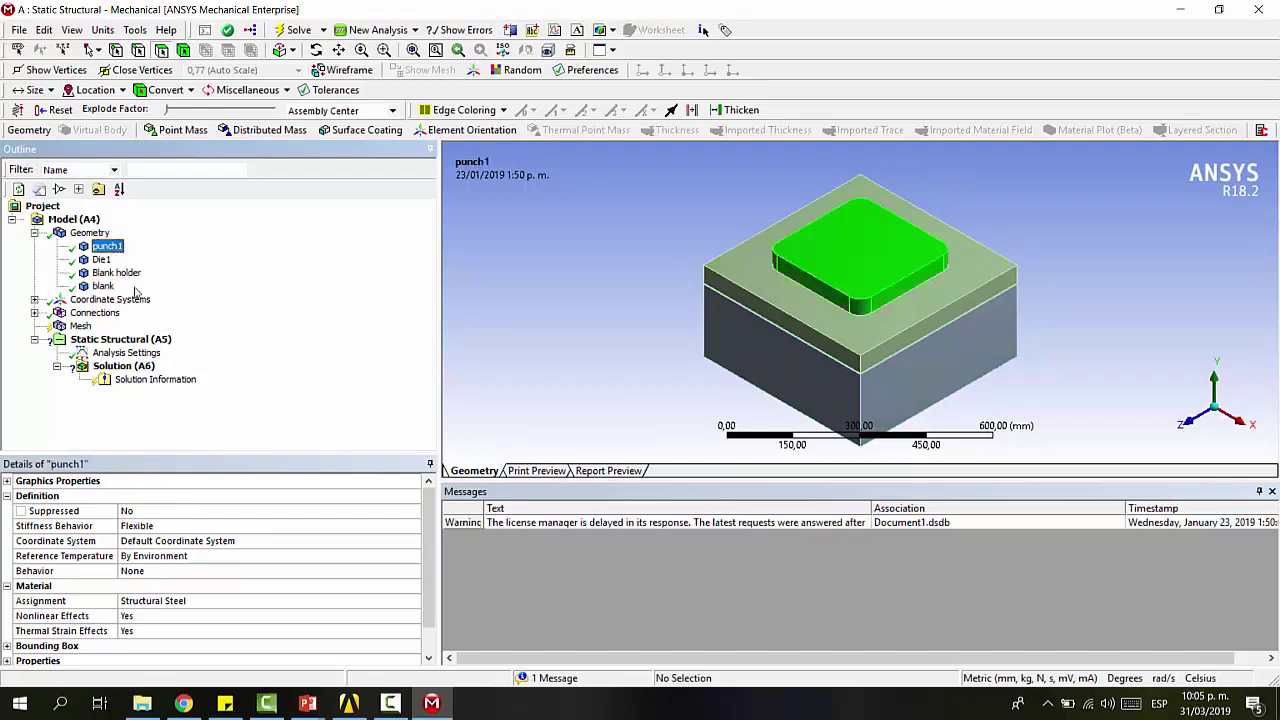
click(103, 287)
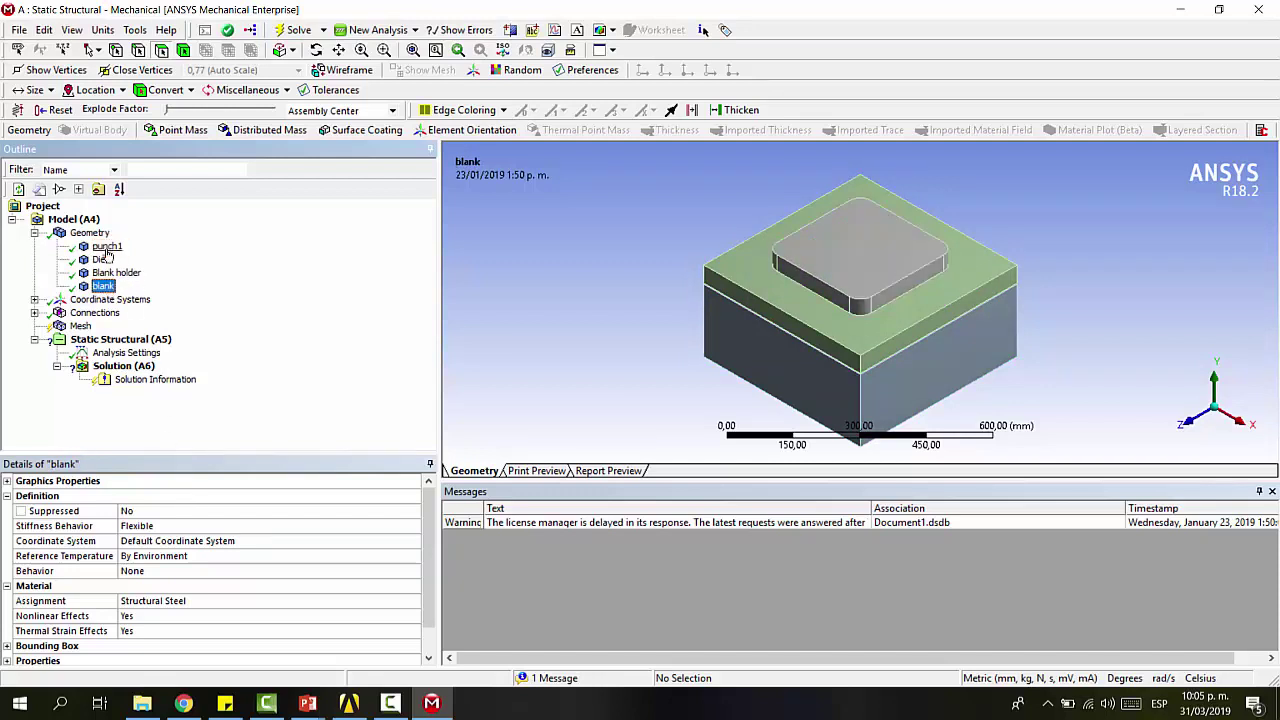
Set the stiffness behavior of punch1, Die1 and Blank holder to Rigid
click(106, 248)
shift+click(116, 273)
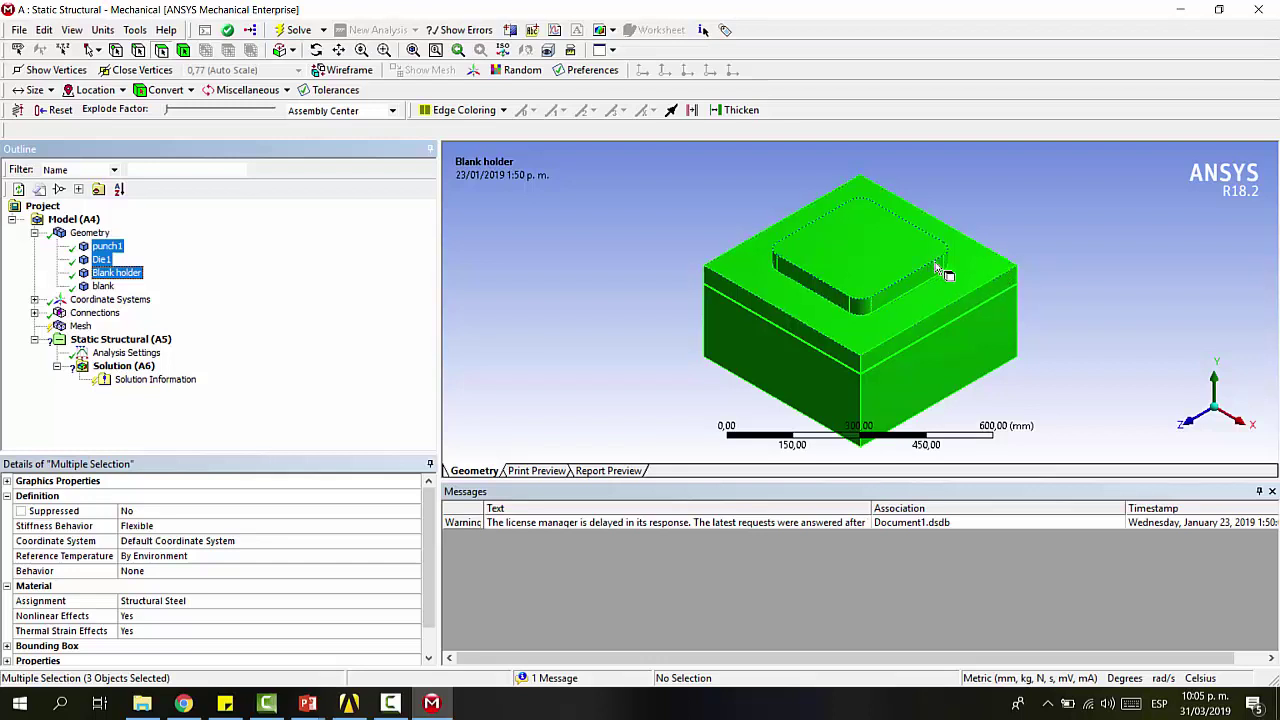
double_click(176, 527)
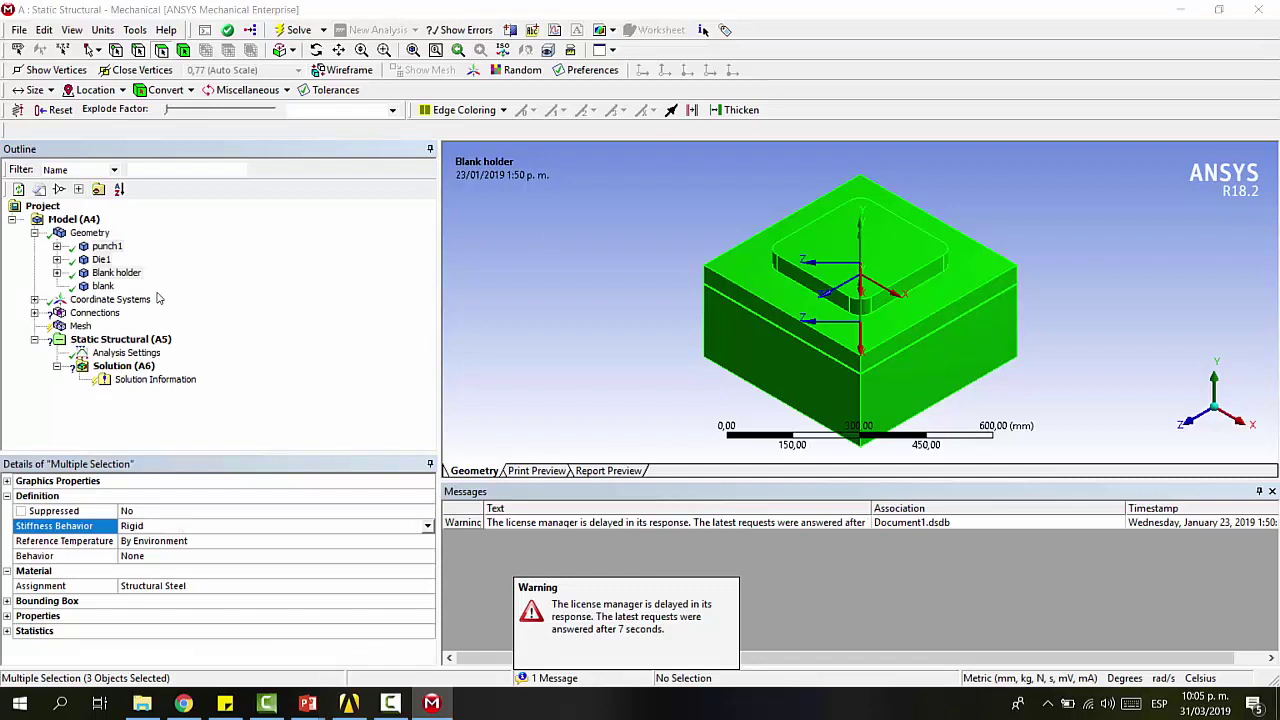
Assign the Aluminum Alloy NL material to the blank body
click(104, 287)
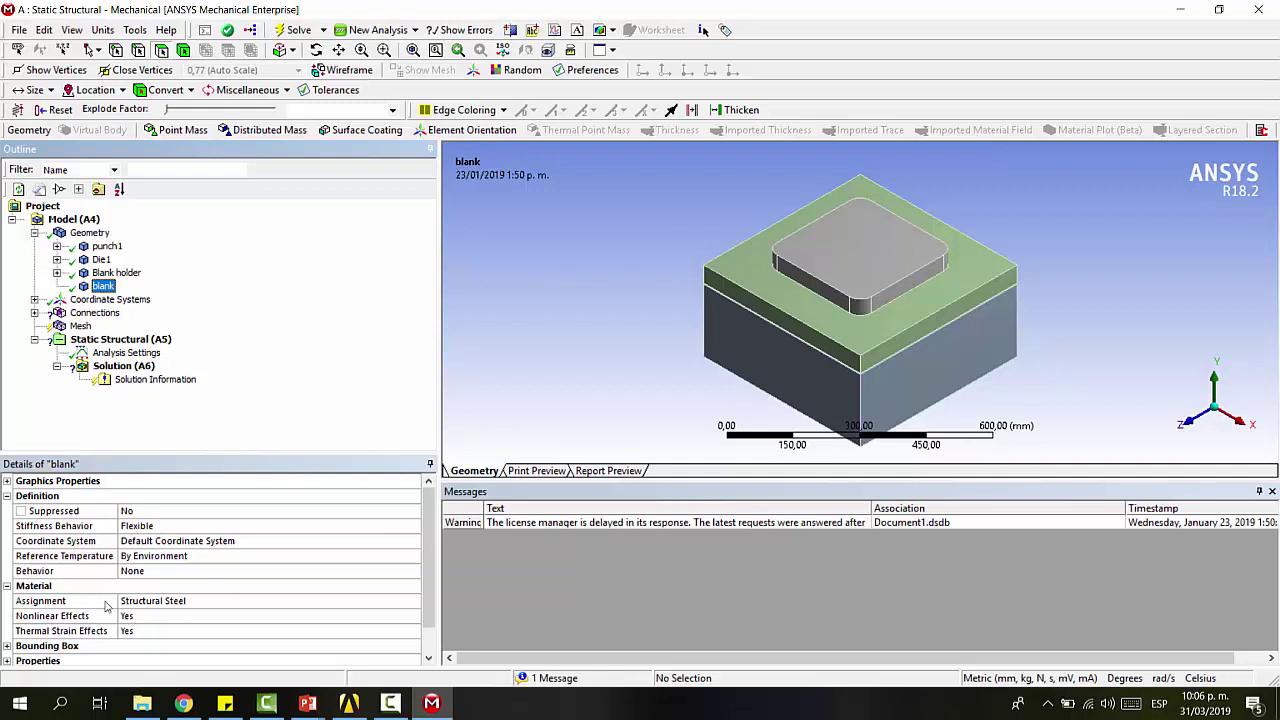
click(256, 600)
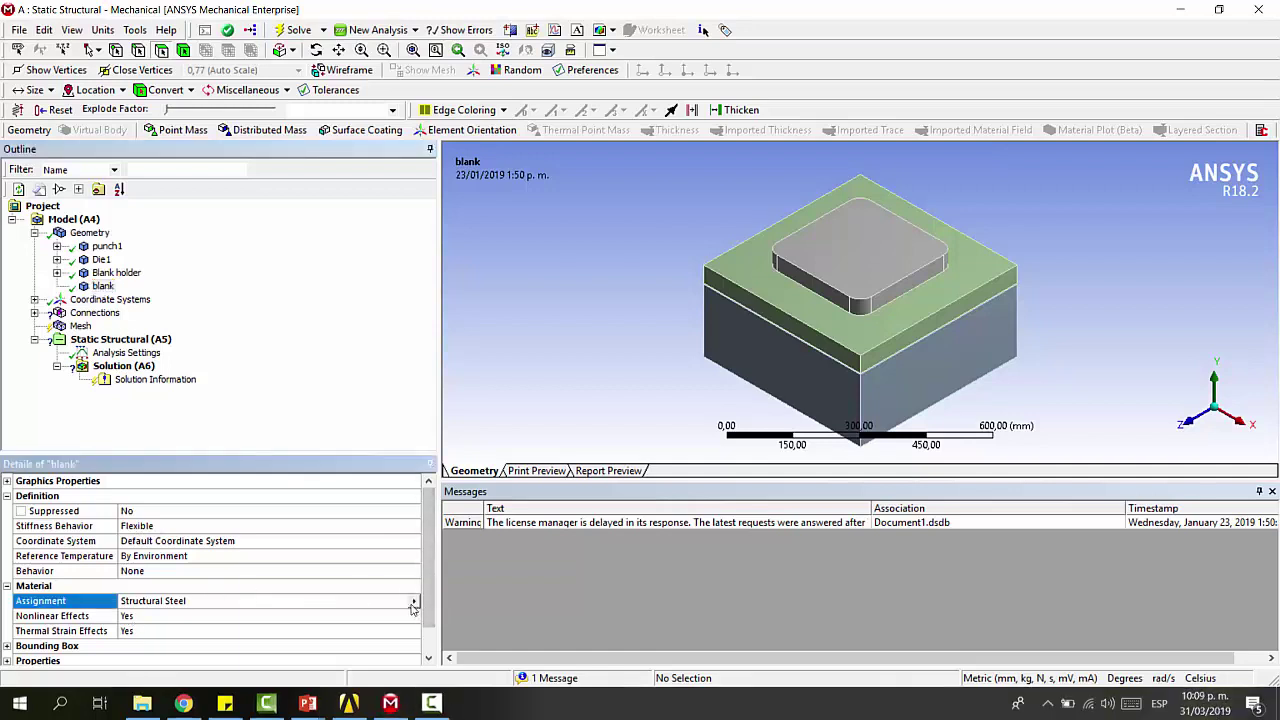
click(415, 604)
click(470, 593)
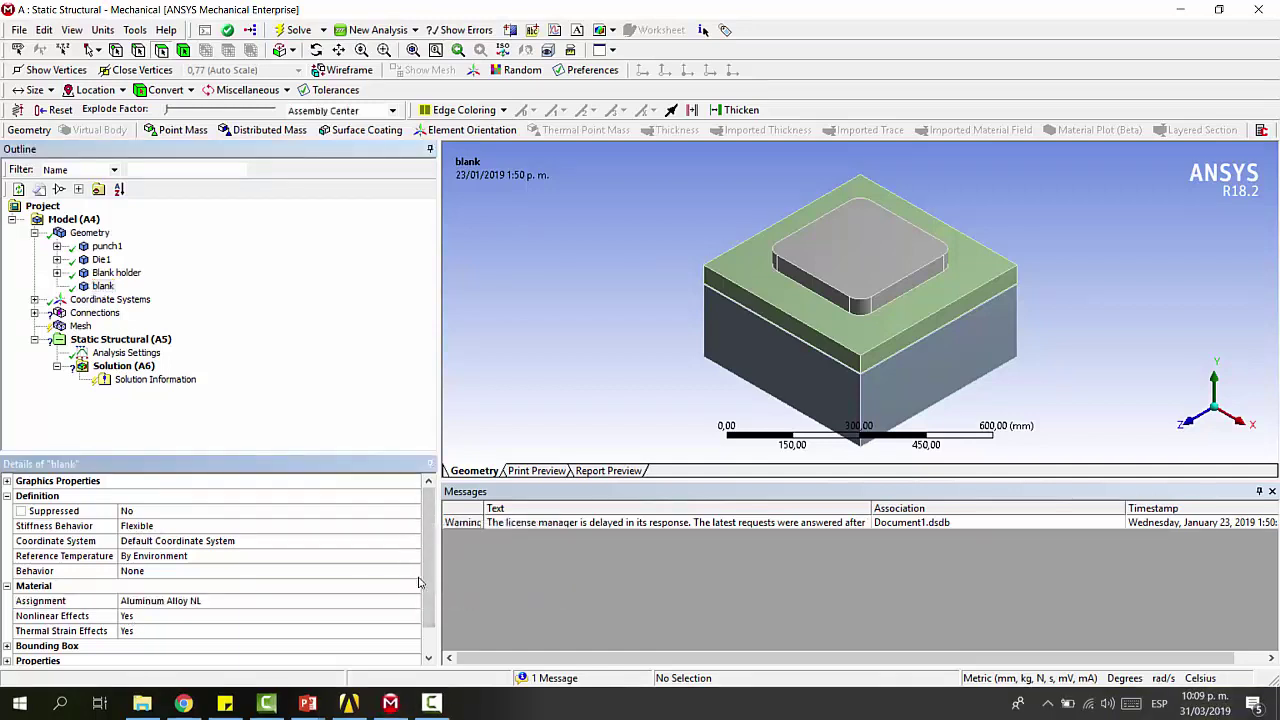
Delete the automatically generated Contacts group from the model's connections
click(35, 313)
click(97, 314)
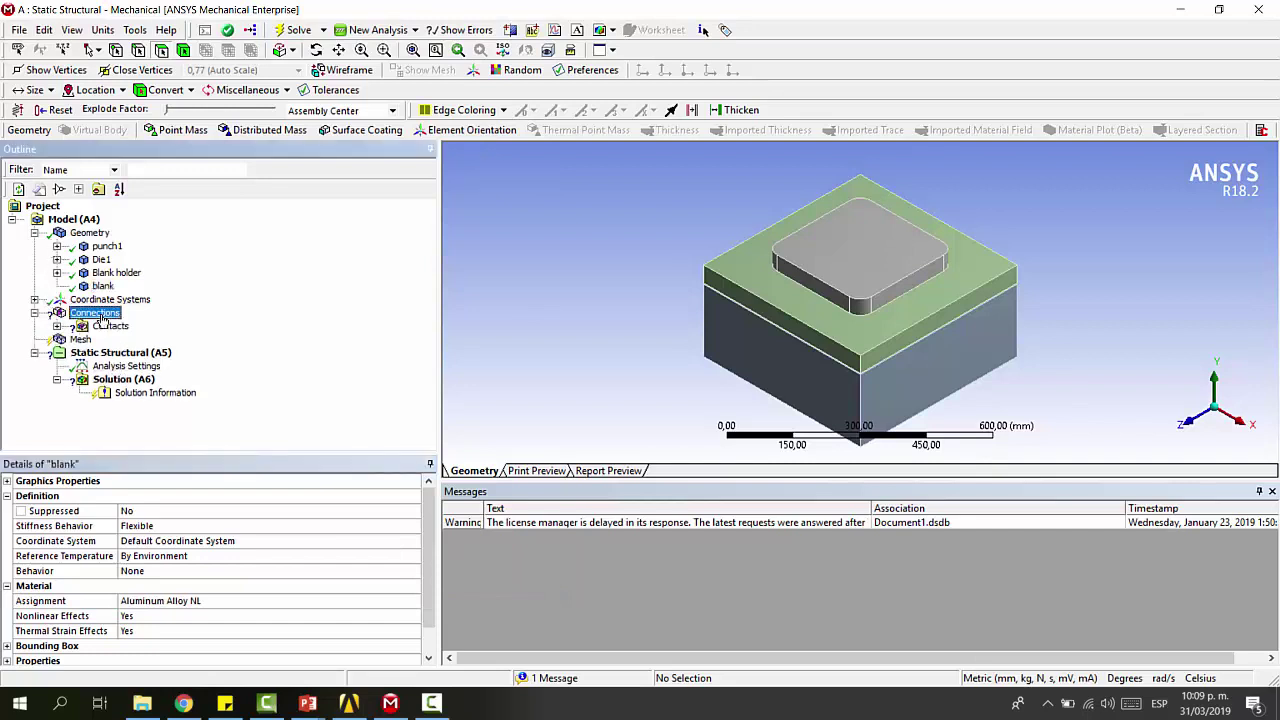
click(108, 327)
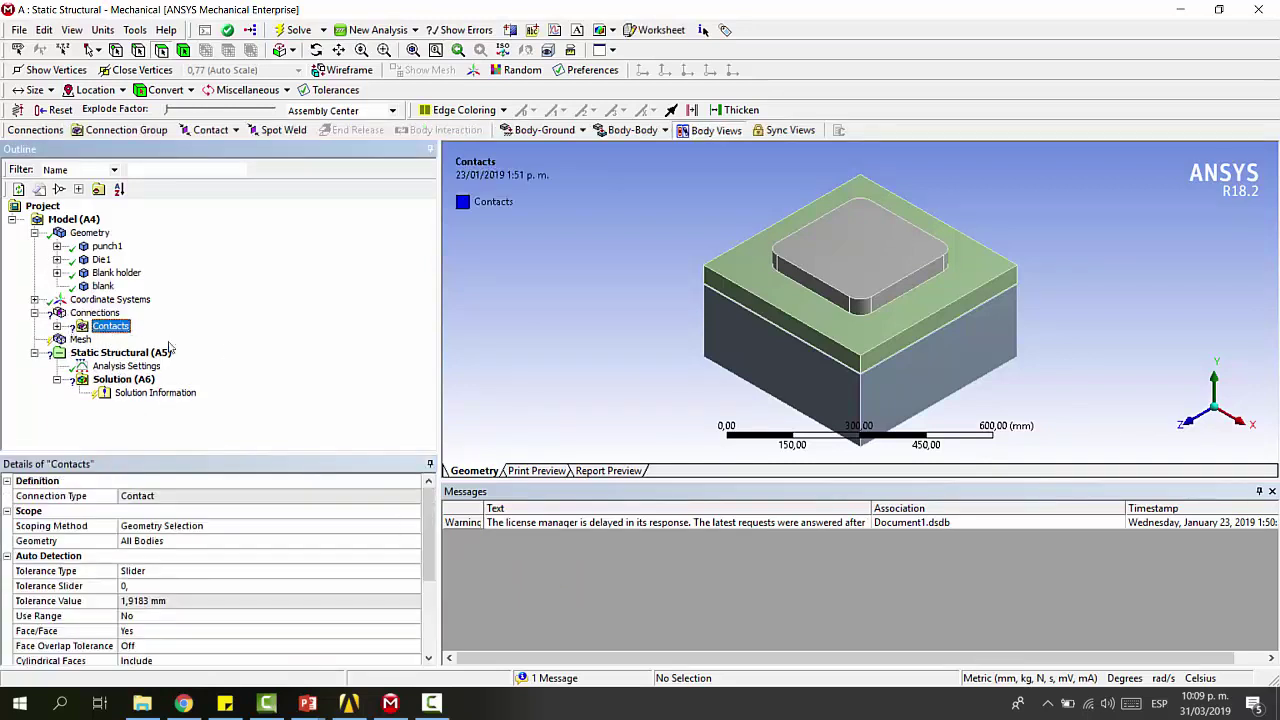
key(Delete)
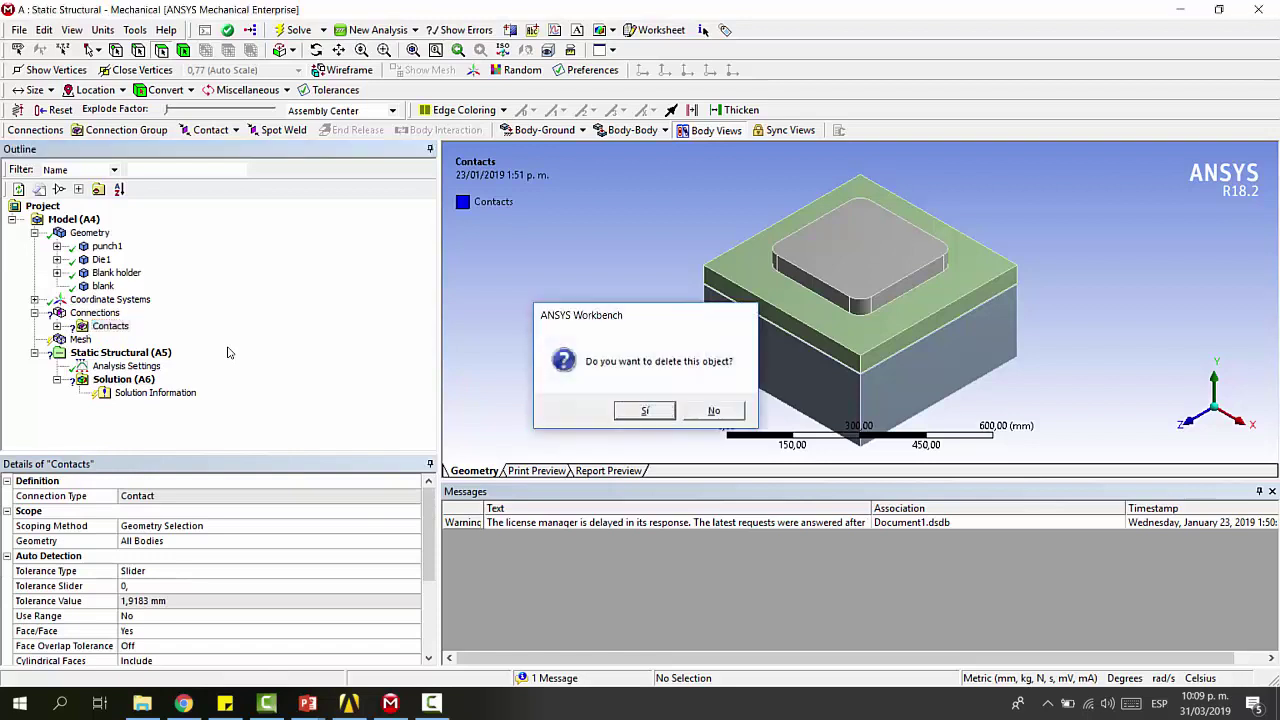
key(Return)
Insert a manual Frictionless contact under Connections
click(63, 315)
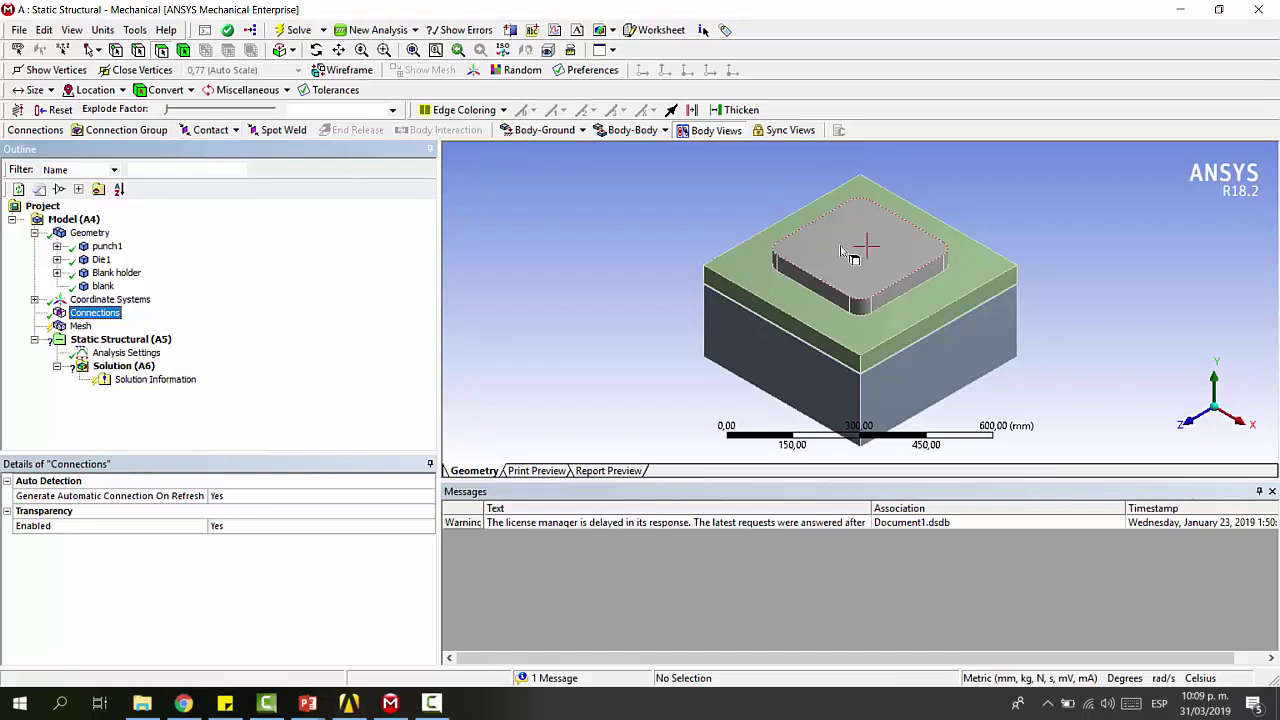
click(210, 131)
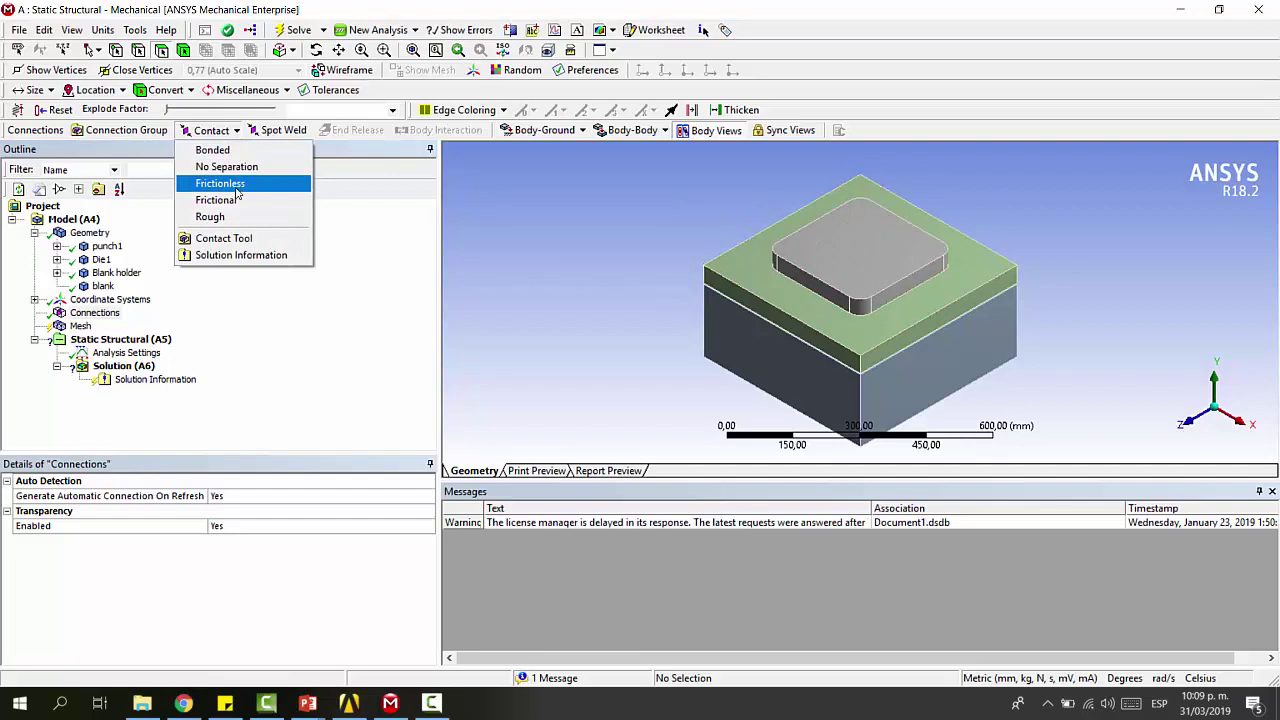
click(236, 184)
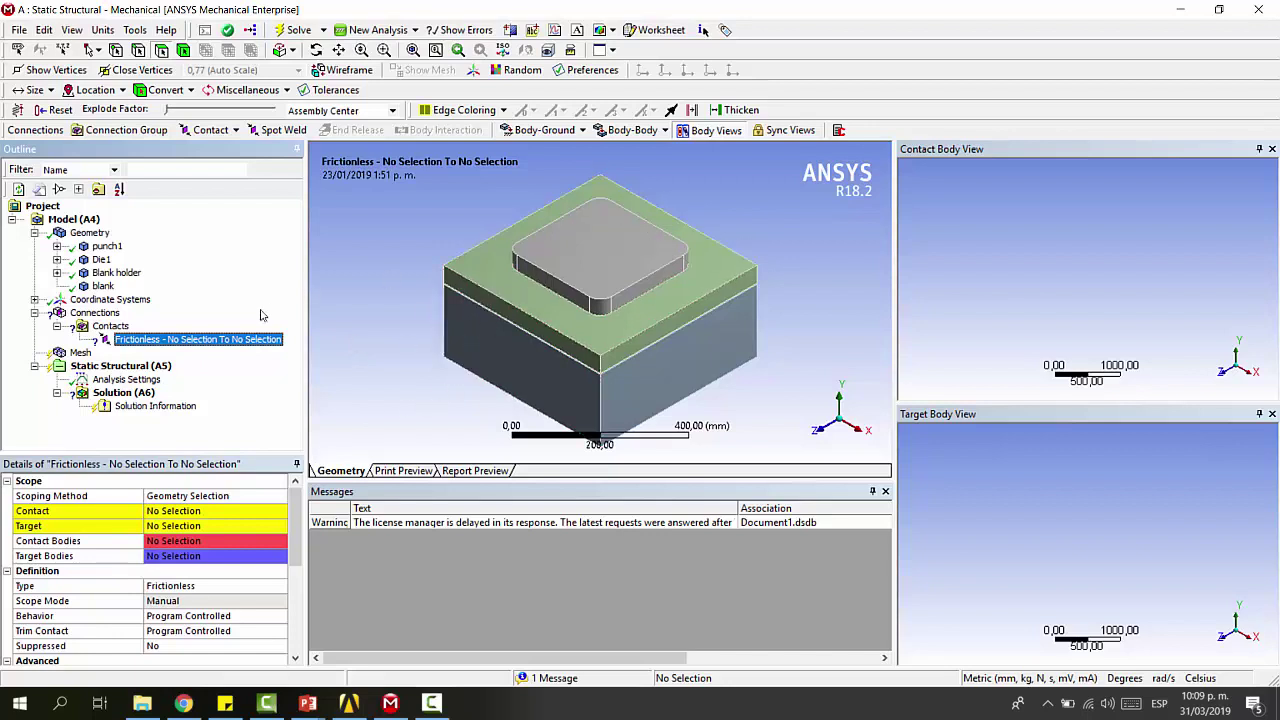
Hide the blank holder and assign the blank's top face as the frictionless contact's Contact scope
click(498, 275)
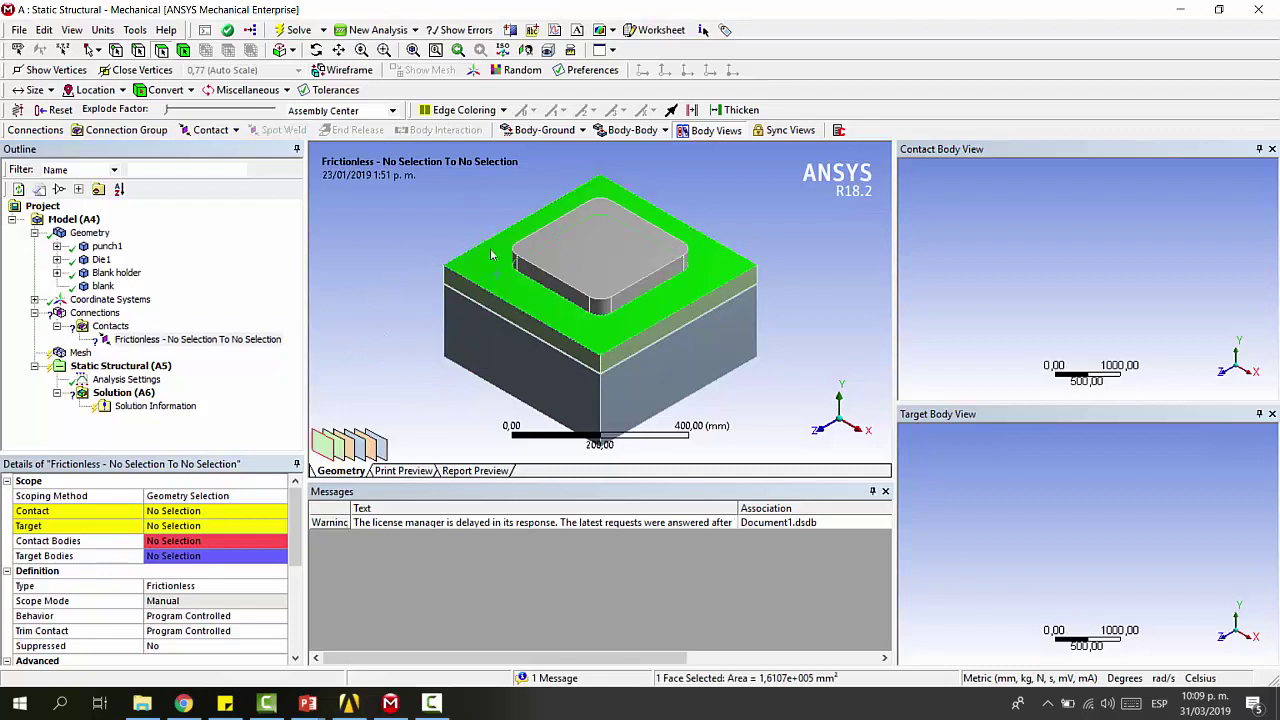
click(511, 352)
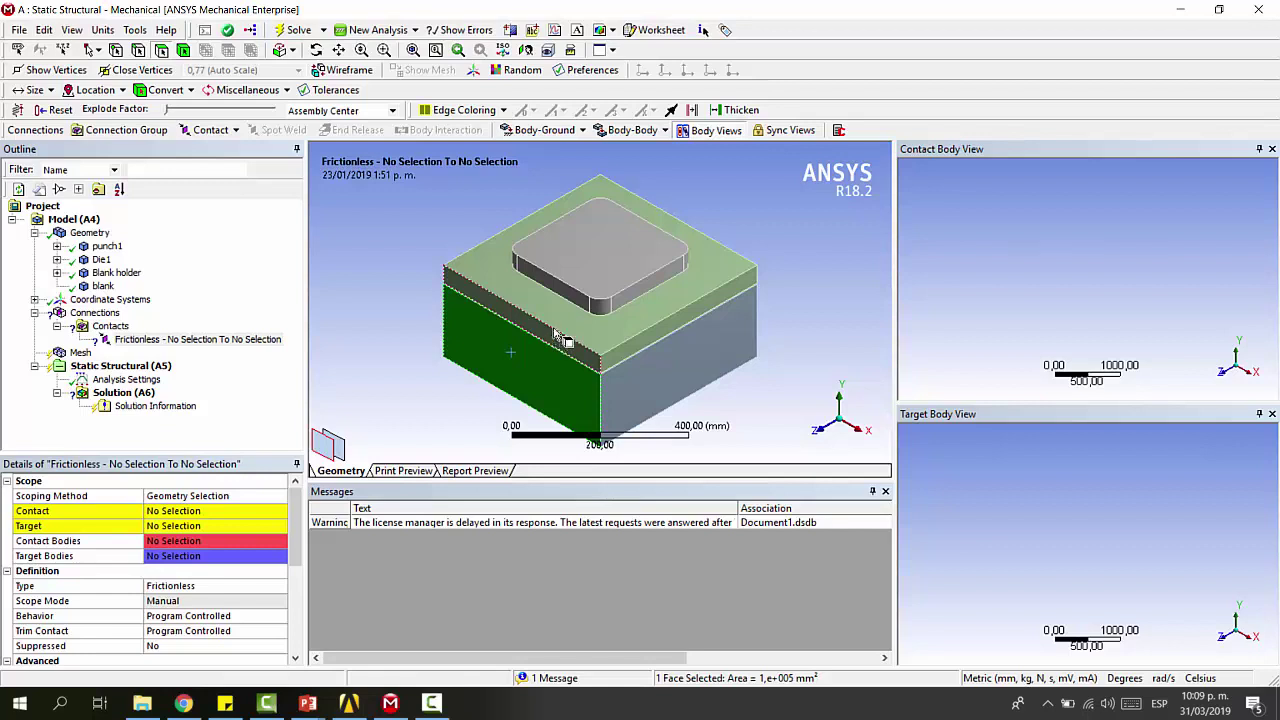
click(215, 511)
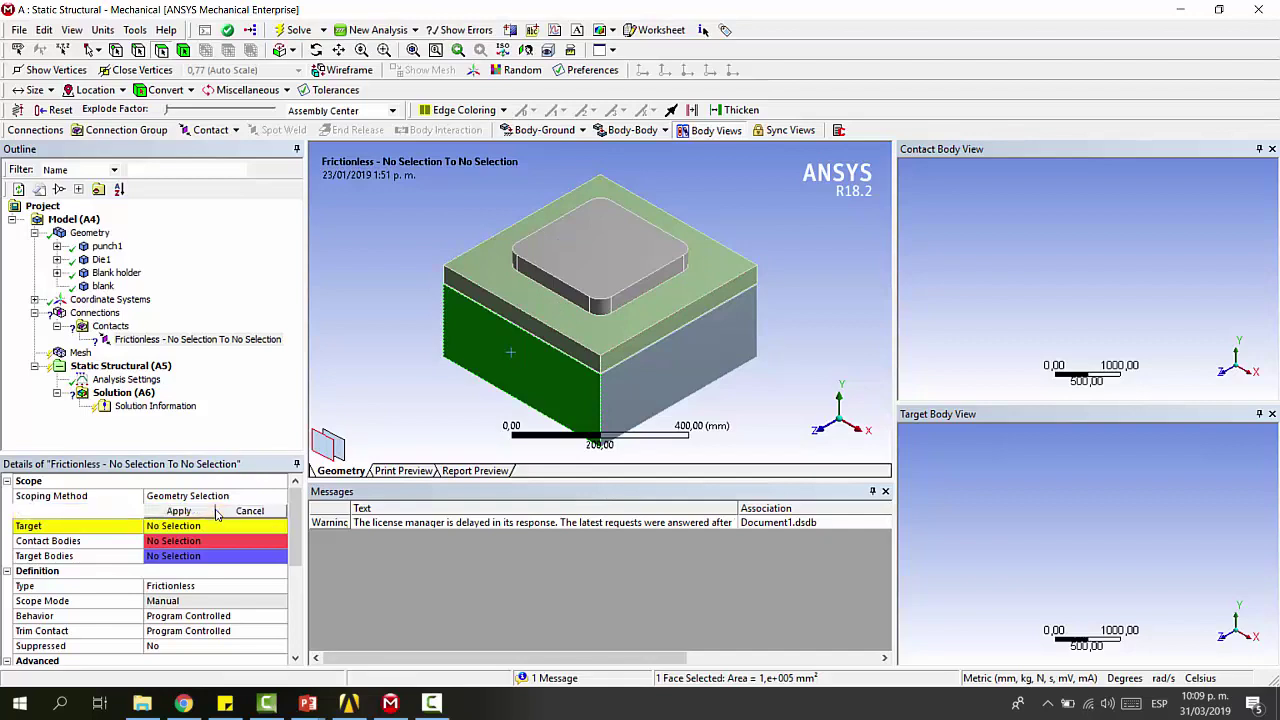
click(533, 325)
right_click(537, 325)
click(592, 347)
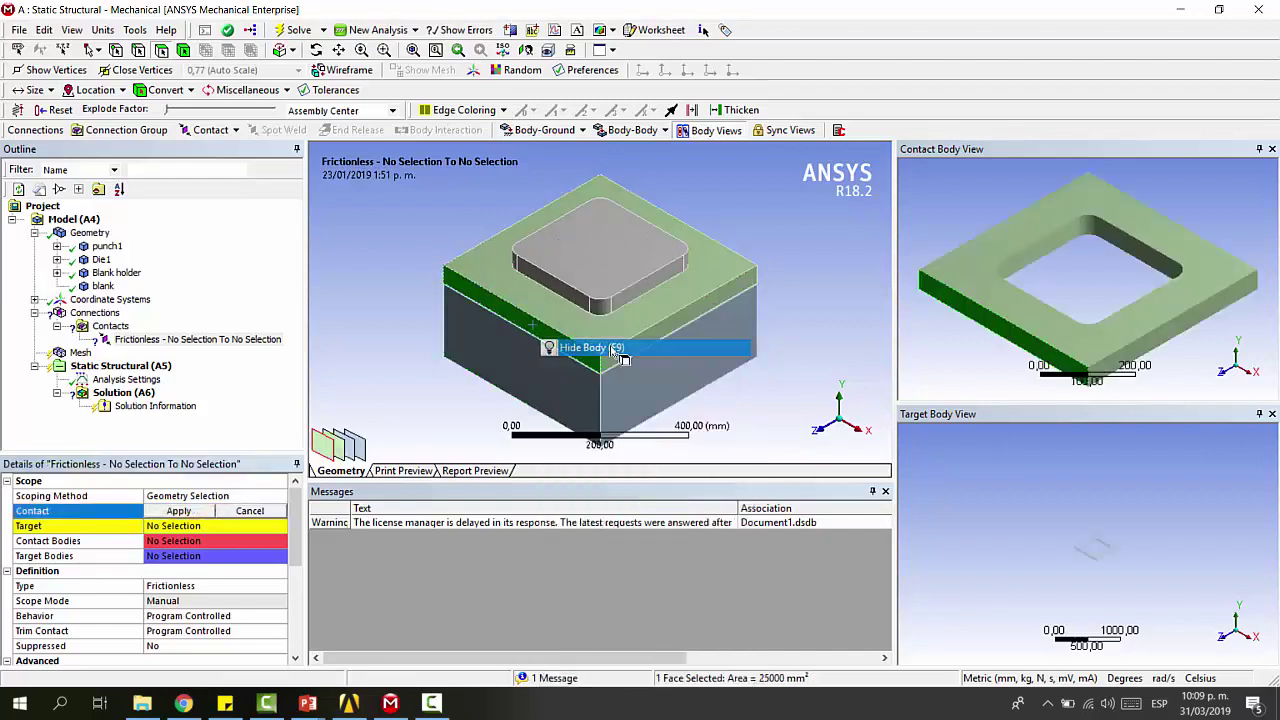
click(560, 330)
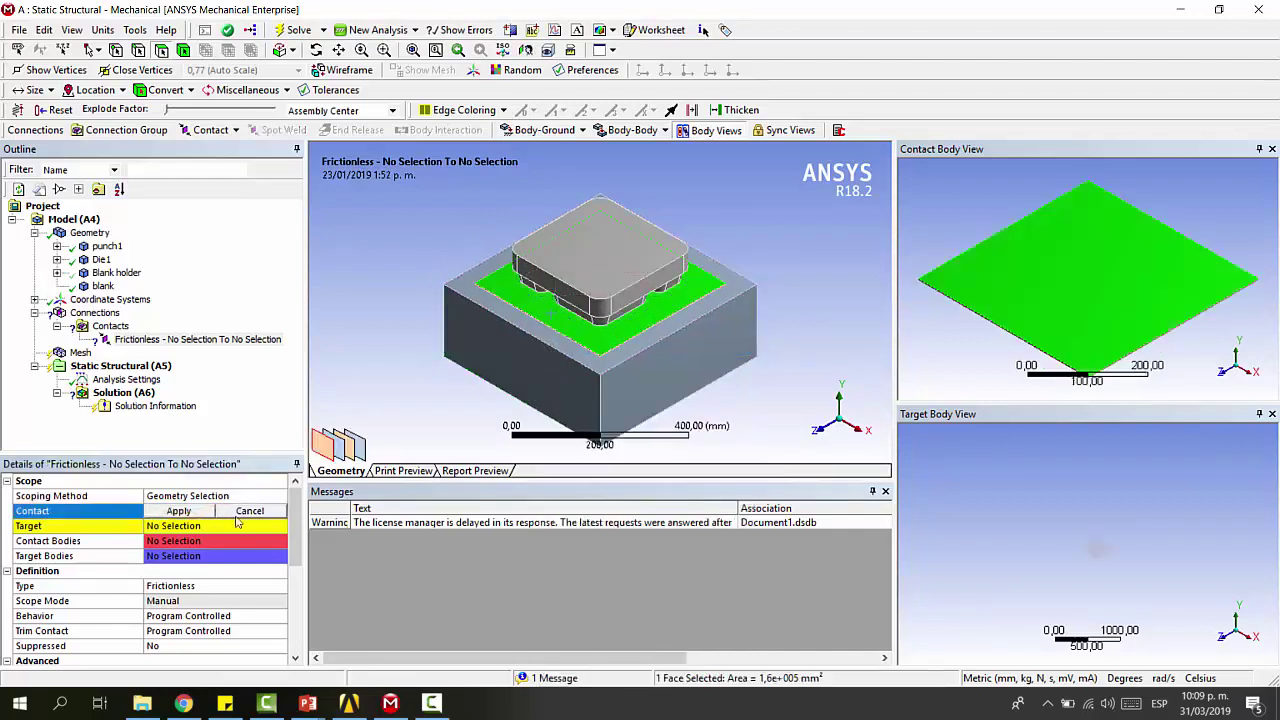
click(192, 511)
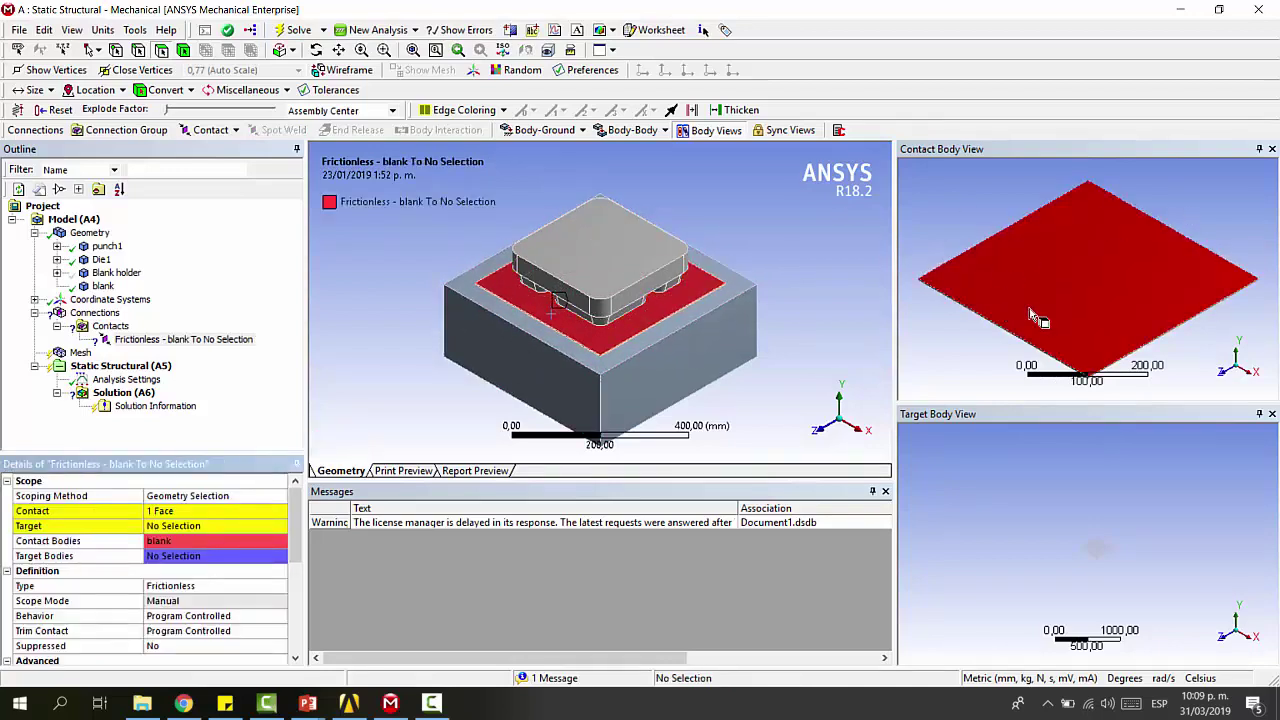
Show all bodies again and assign the blank holder's top face as the frictionless contact's Target
right_click(524, 304)
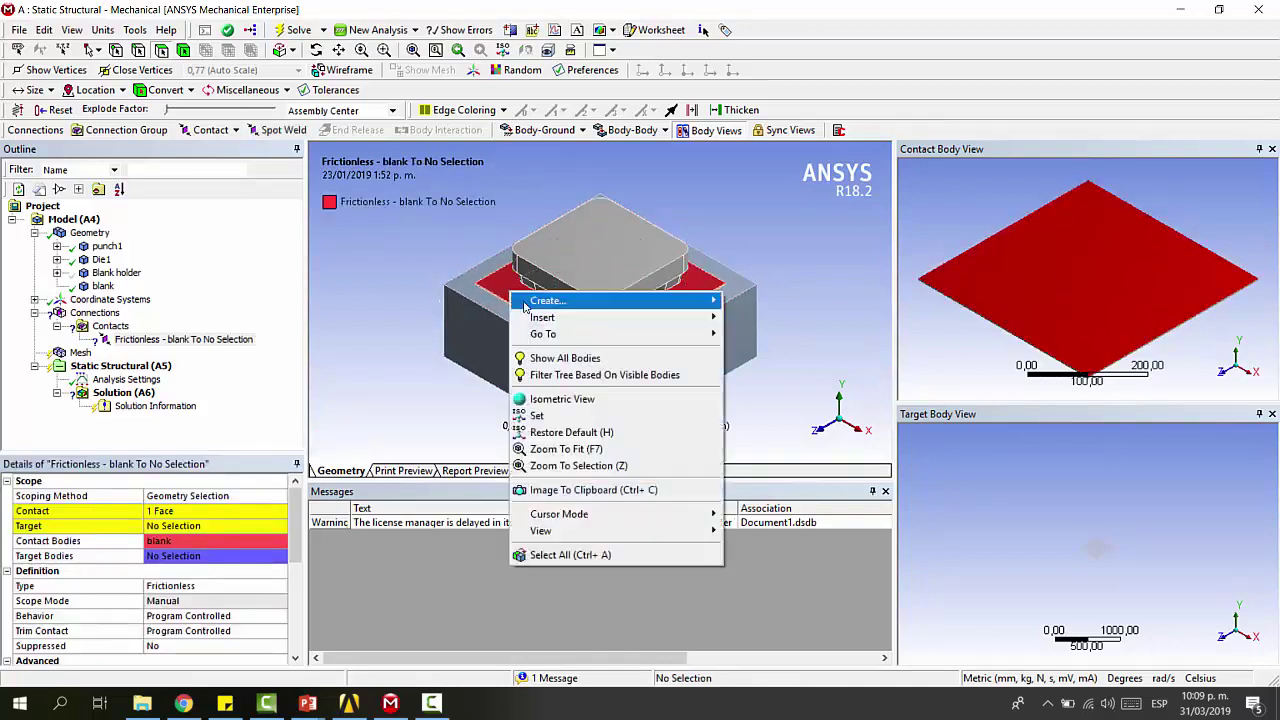
click(565, 358)
click(237, 527)
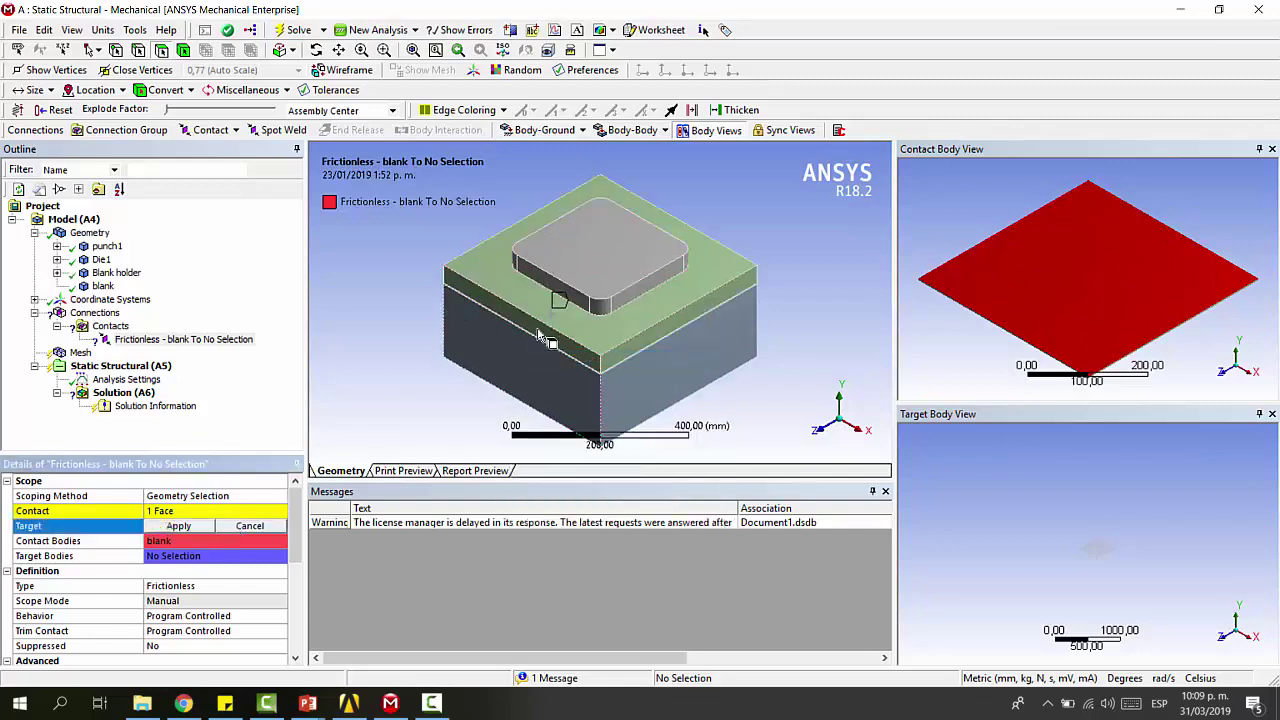
click(480, 295)
scroll(1175, 598, up, 5)
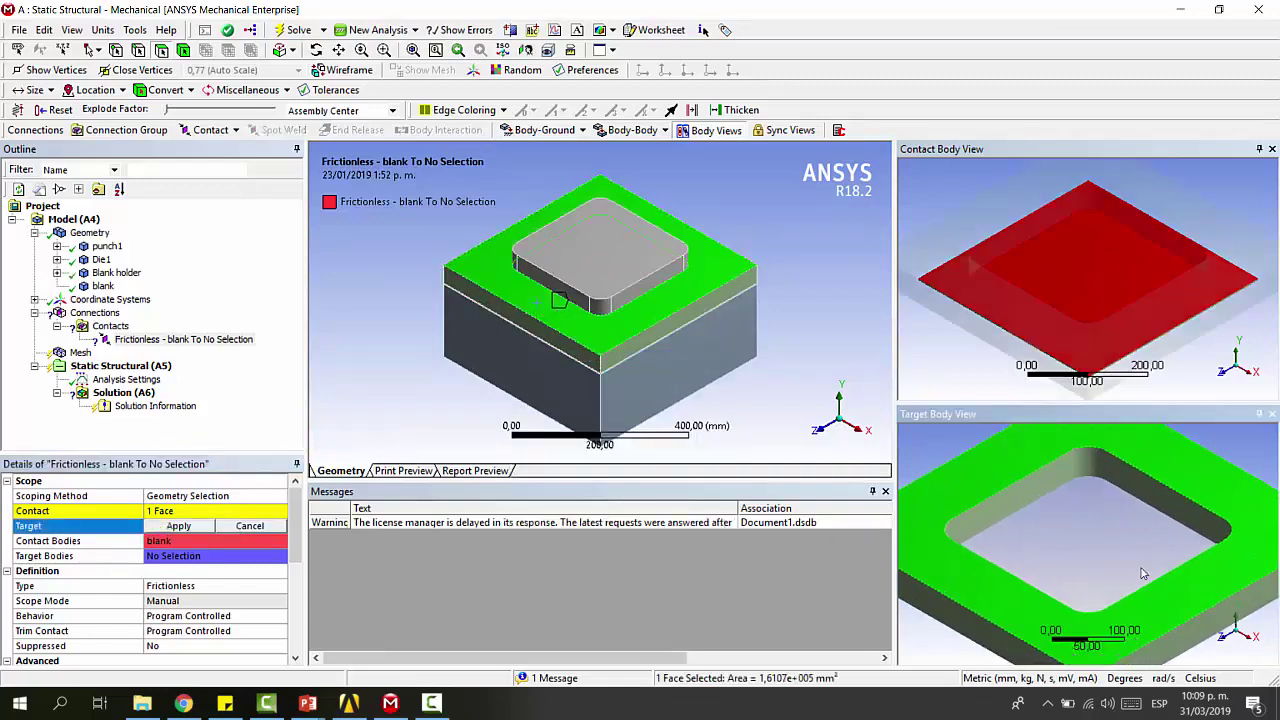
click(179, 527)
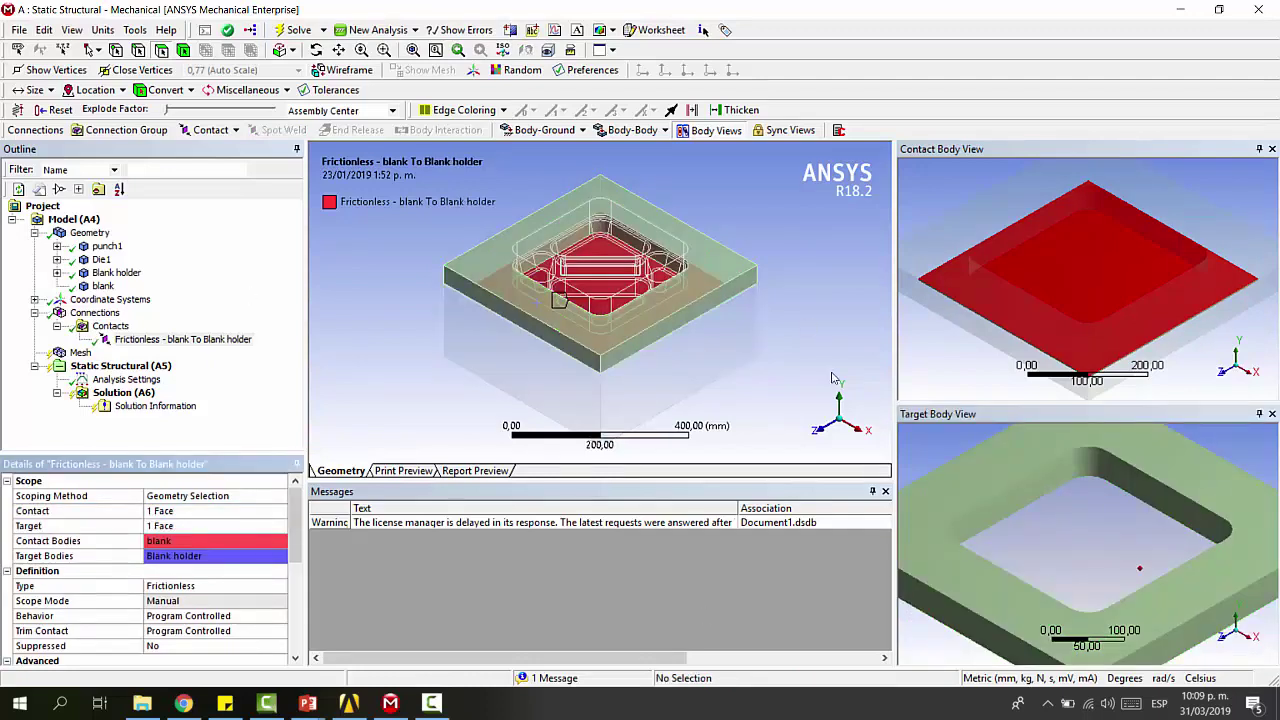
Add a second Frictionless contact and, with the blank holder hidden, assign the blank's bottom face as its Contact scope
click(211, 130)
click(212, 177)
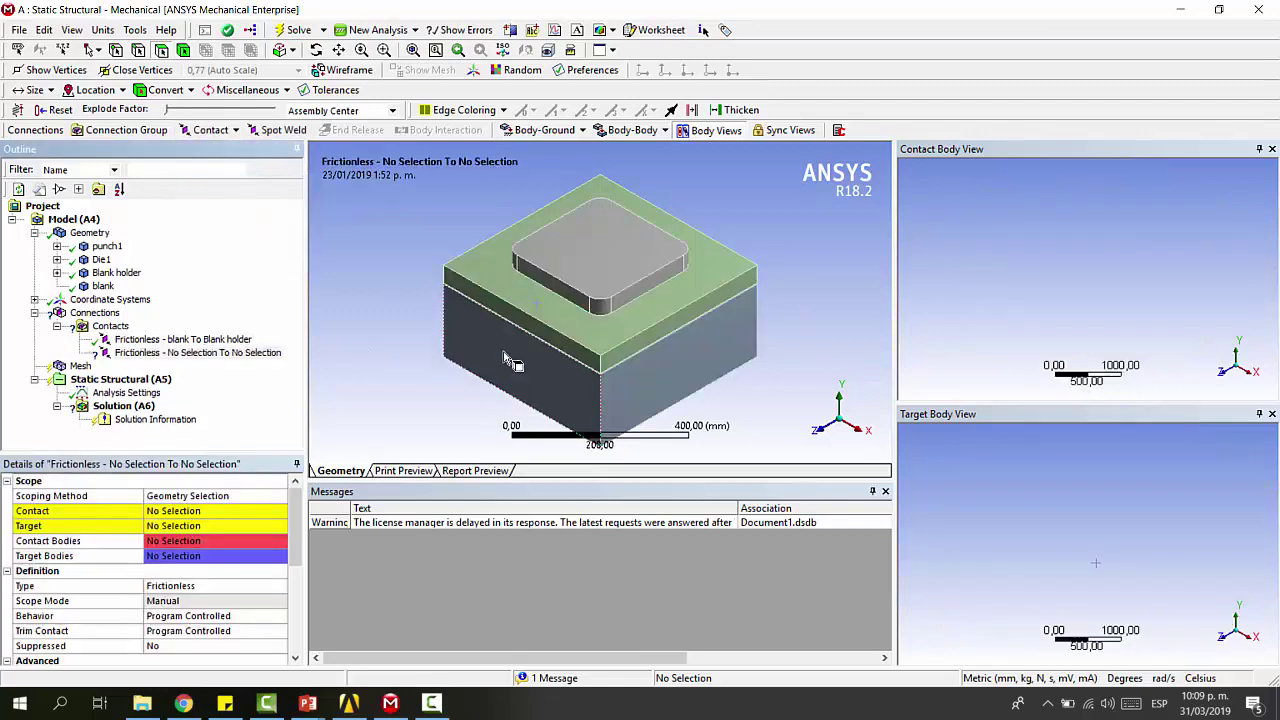
click(503, 353)
click(173, 512)
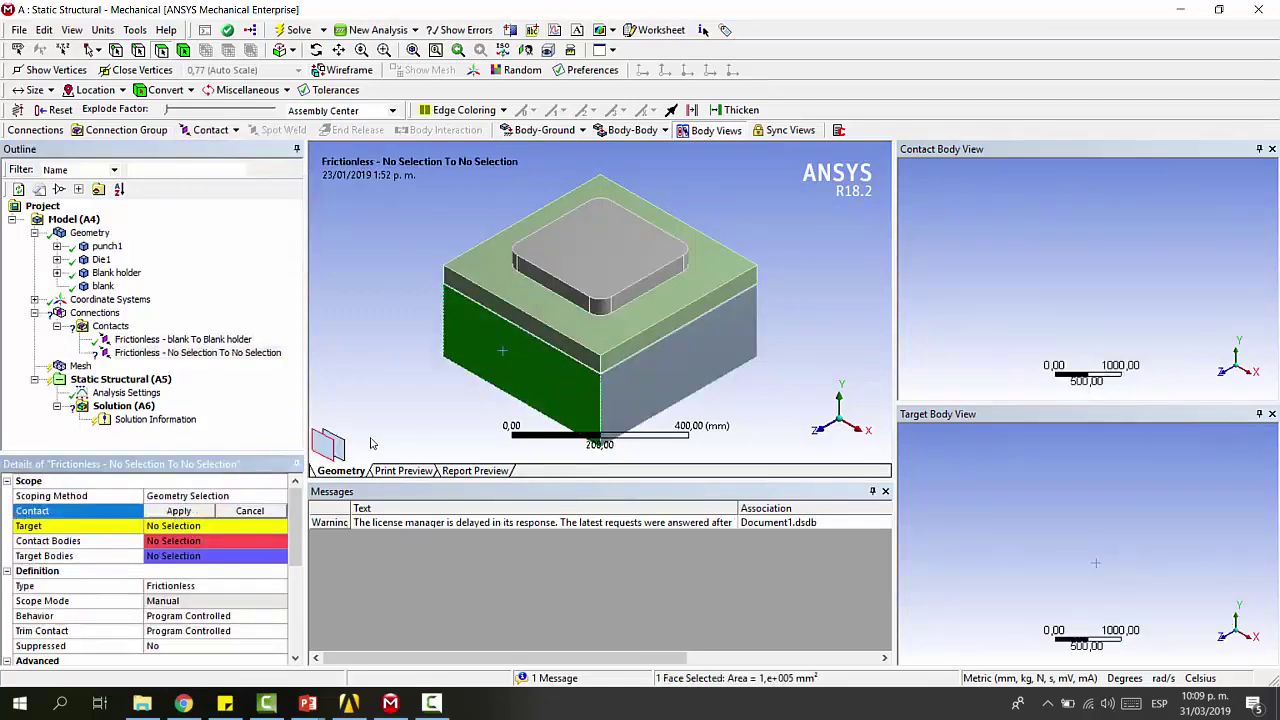
click(523, 315)
right_click(523, 315)
click(585, 347)
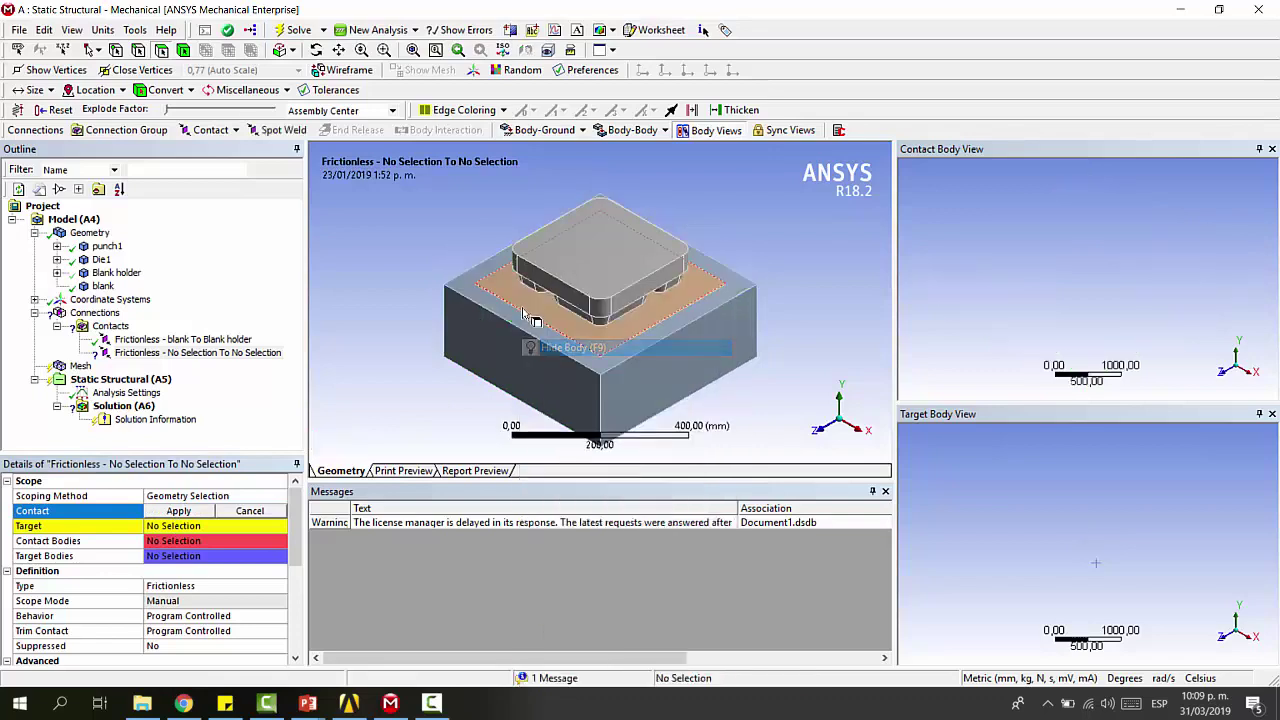
click(530, 318)
click(628, 344)
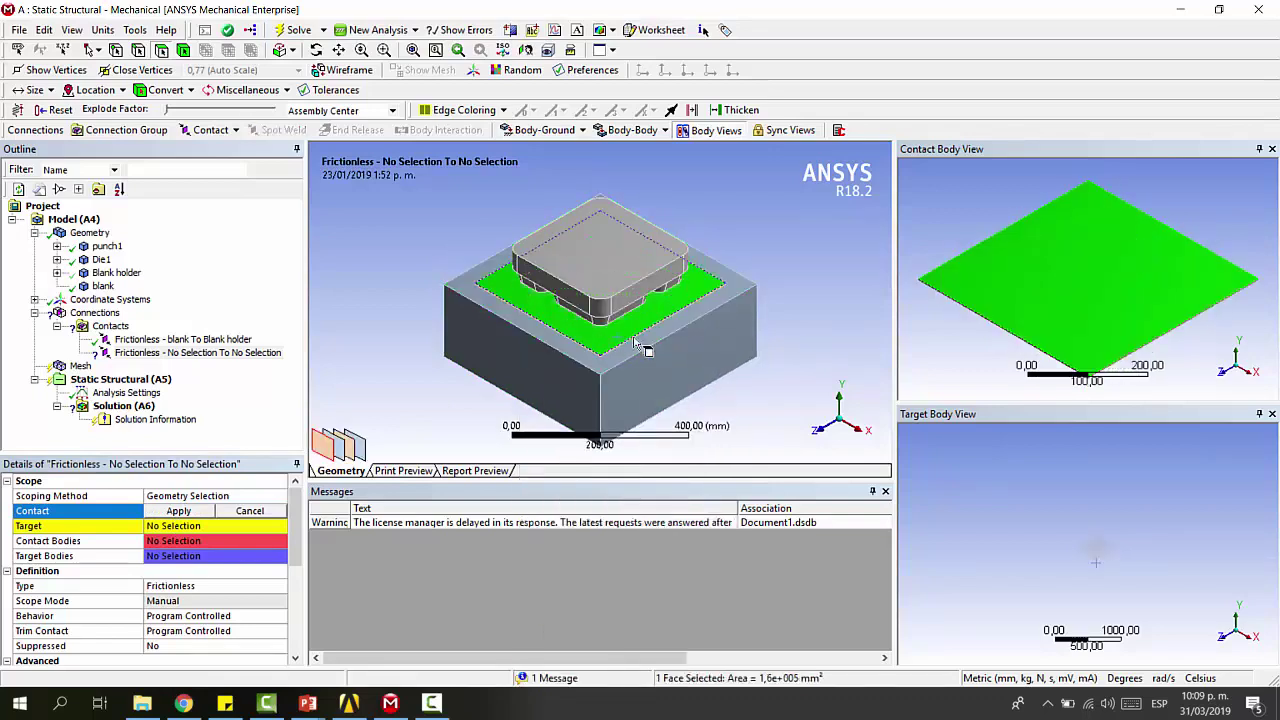
middle_drag(1205, 353, 1097, 354)
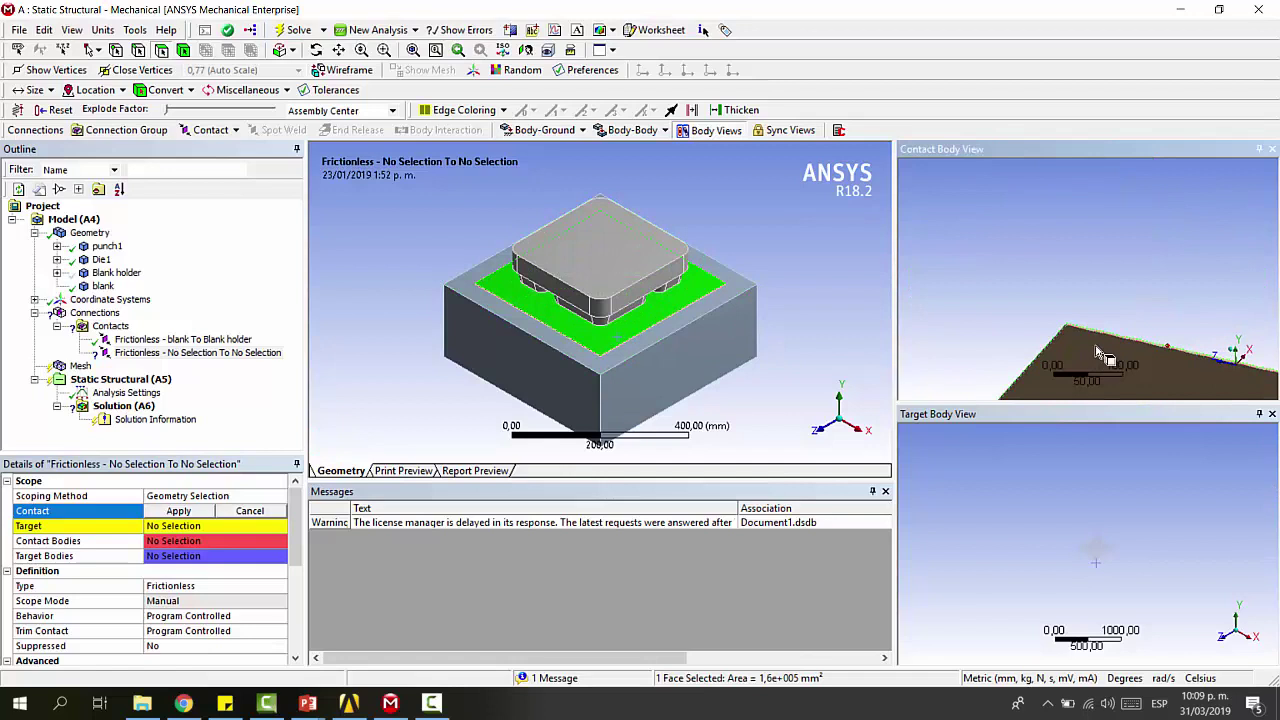
click(180, 511)
Assign Die1's top face and cavity faces as the second frictionless contact's Target, using Extend to Limits to complete the selection
click(180, 529)
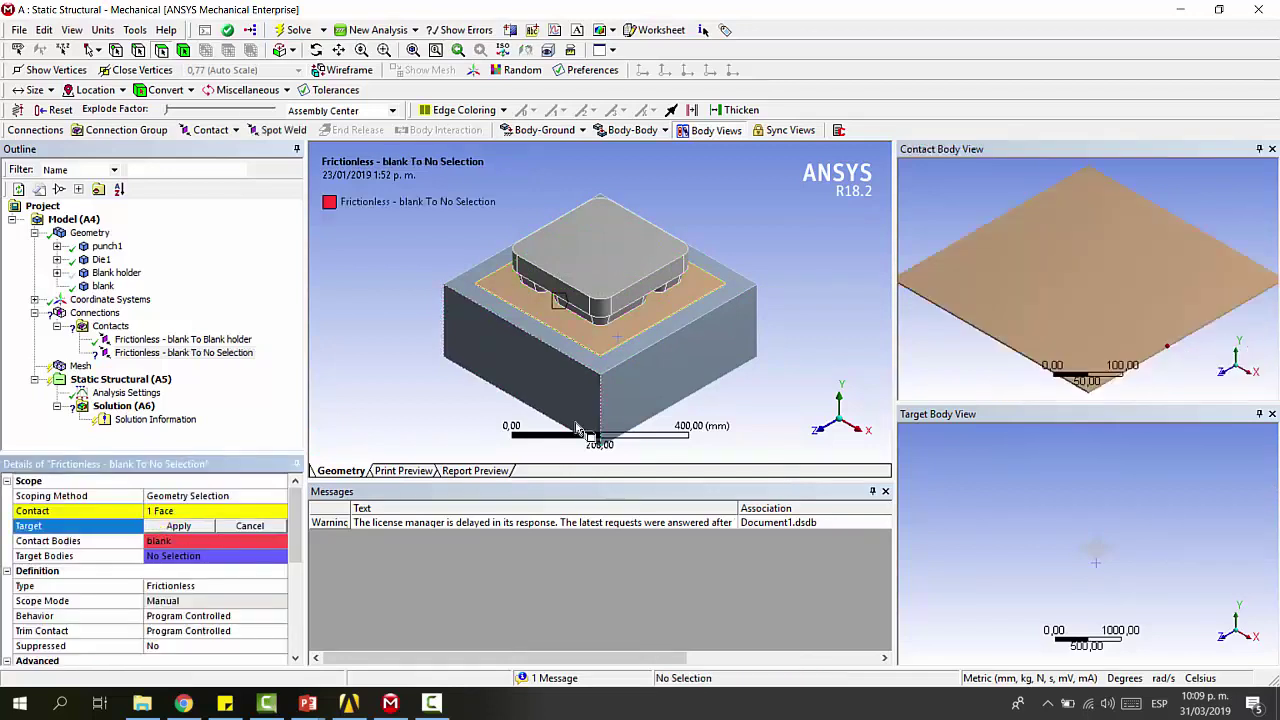
click(578, 362)
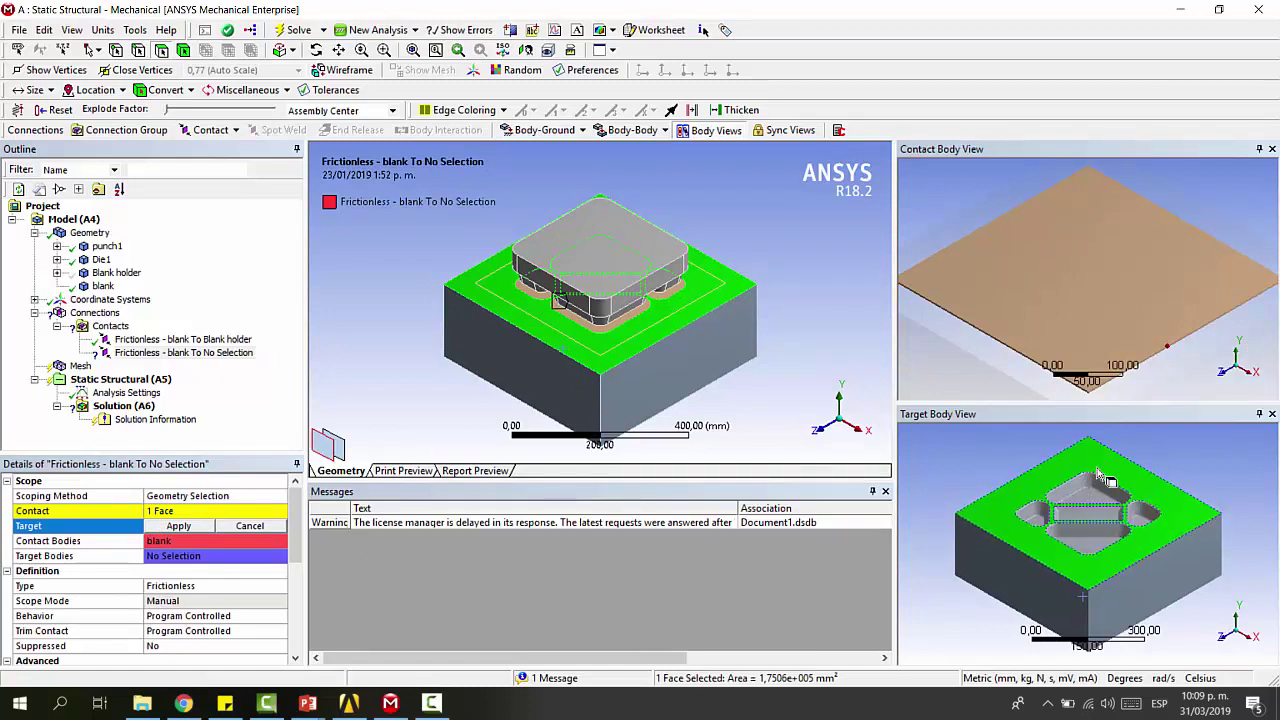
scroll(1152, 476, down, 2)
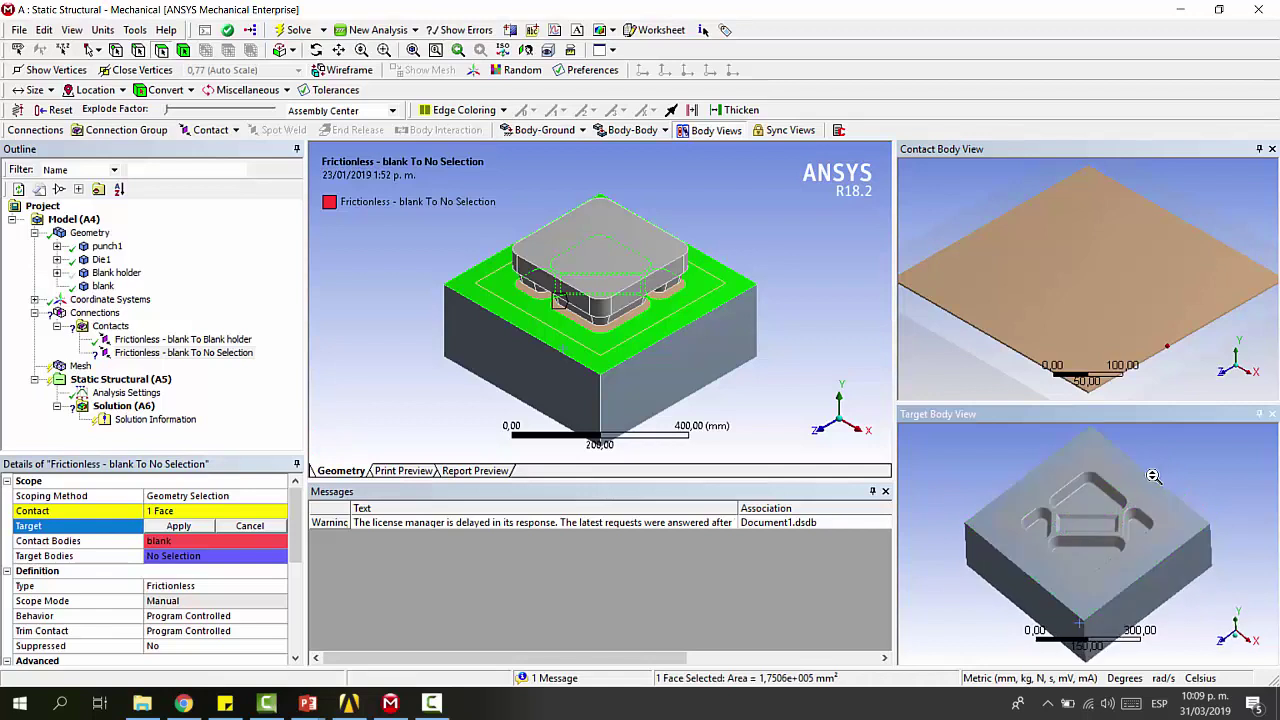
ctrl+click(1087, 495)
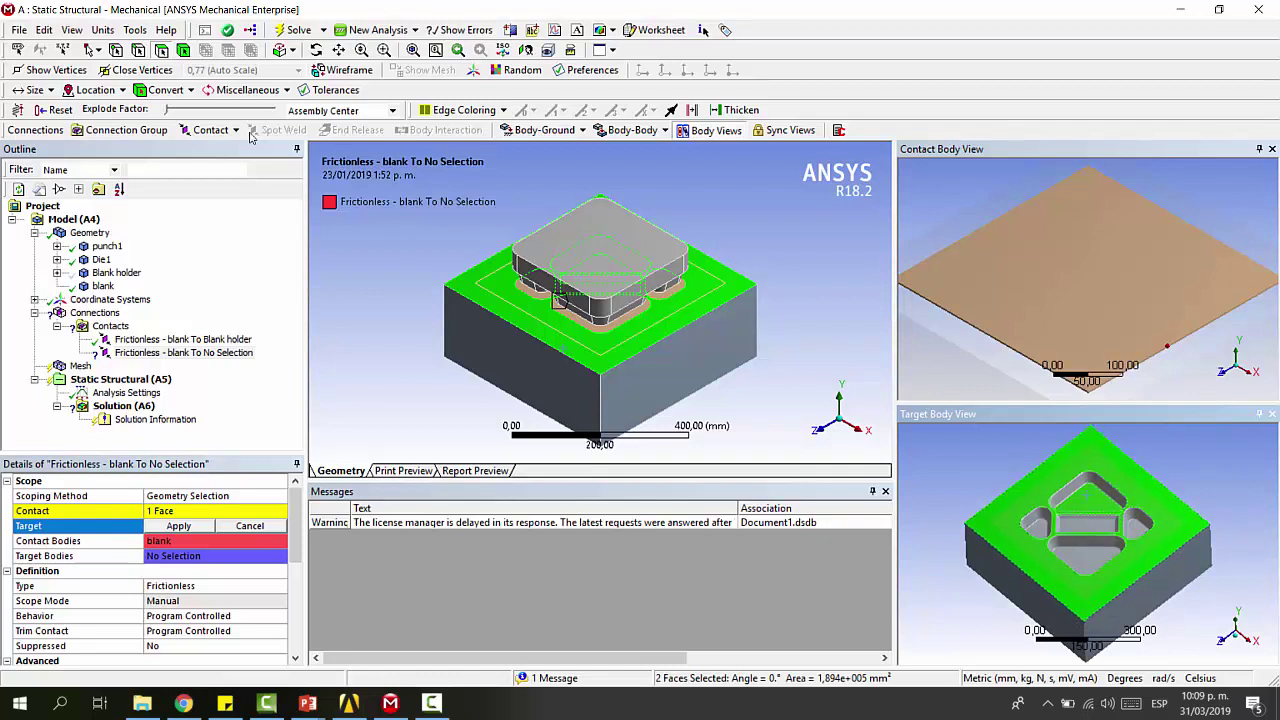
click(292, 52)
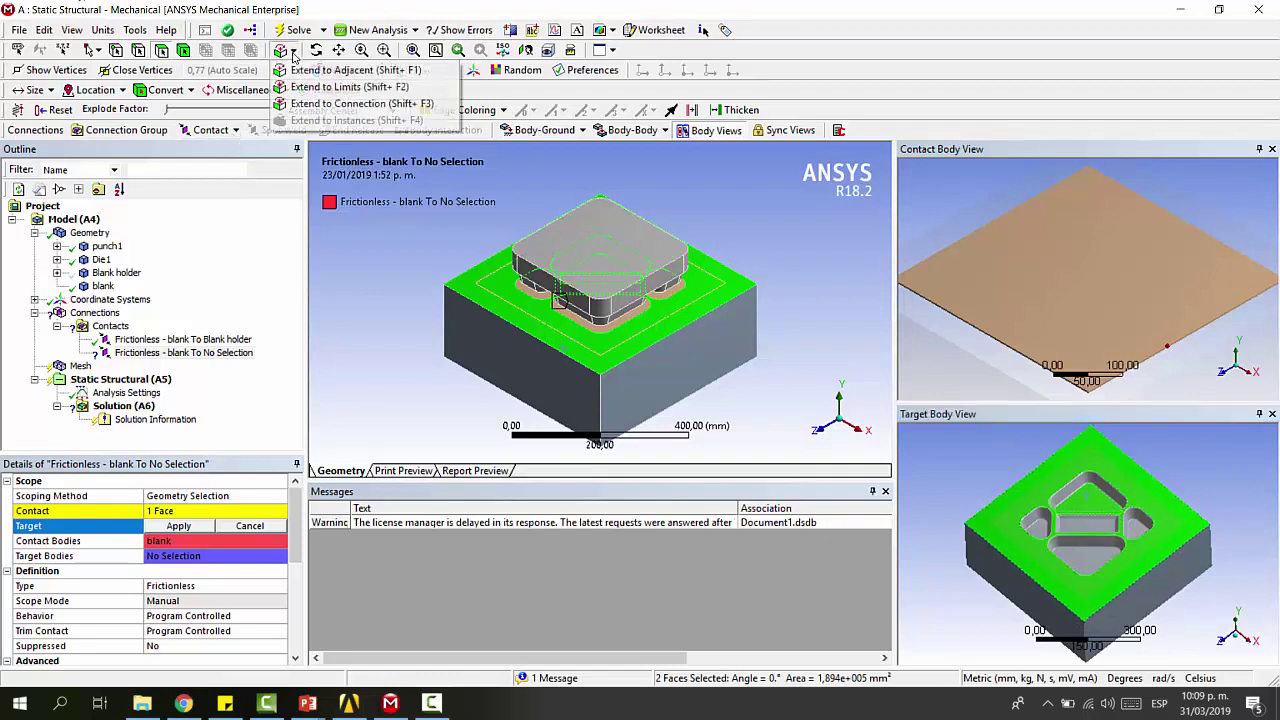
click(343, 86)
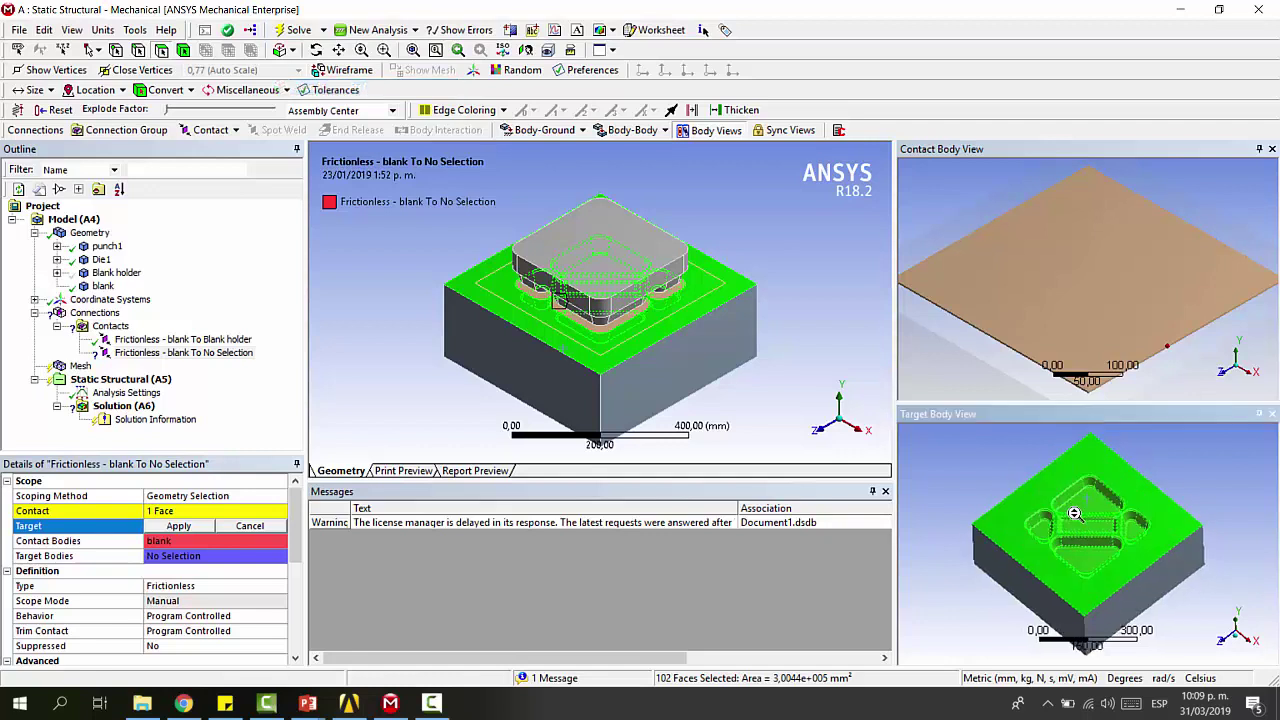
scroll(1057, 504, up, 5)
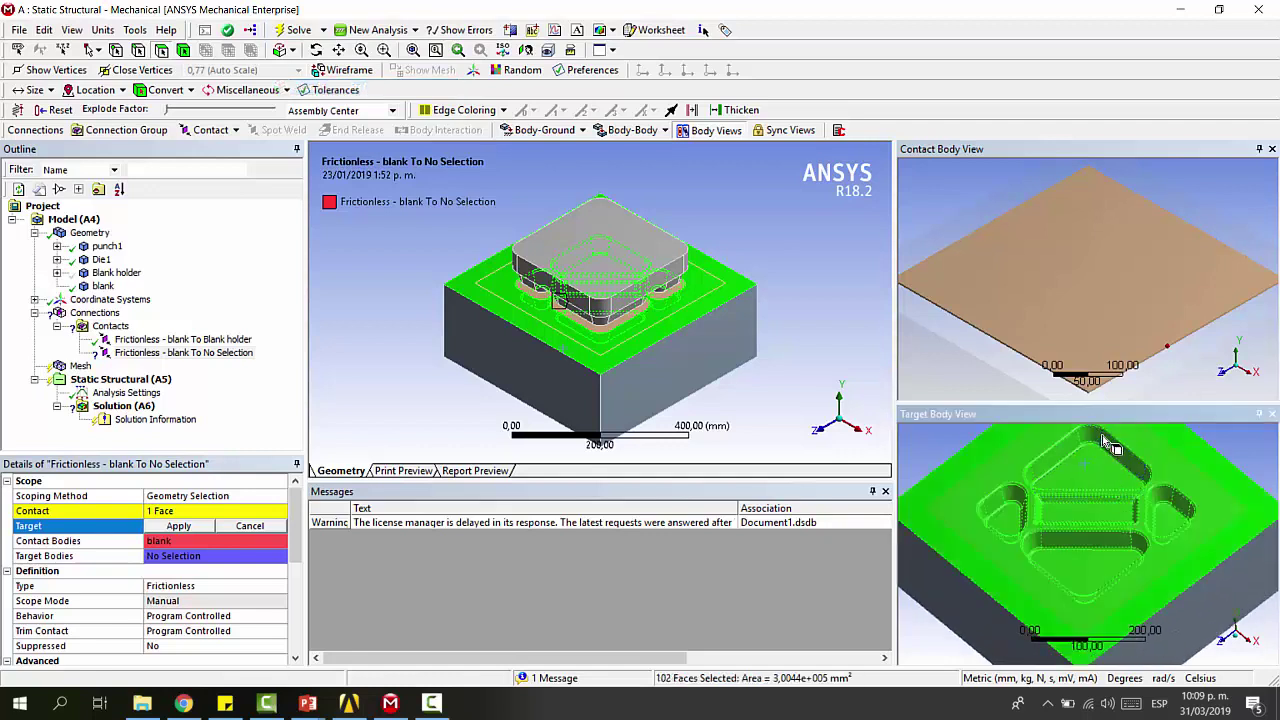
click(177, 528)
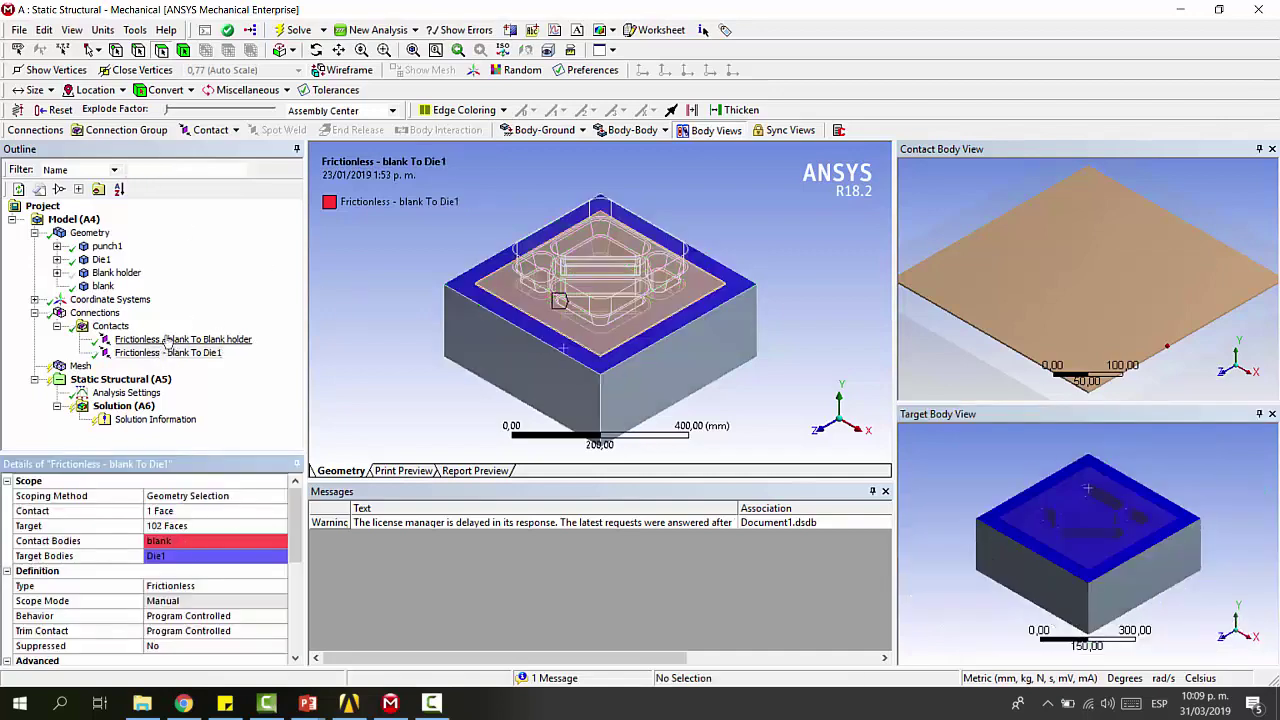
Insert a Frictional contact in the Contacts group and assign the blank's top face as its Contact scope
click(111, 327)
click(237, 133)
click(229, 203)
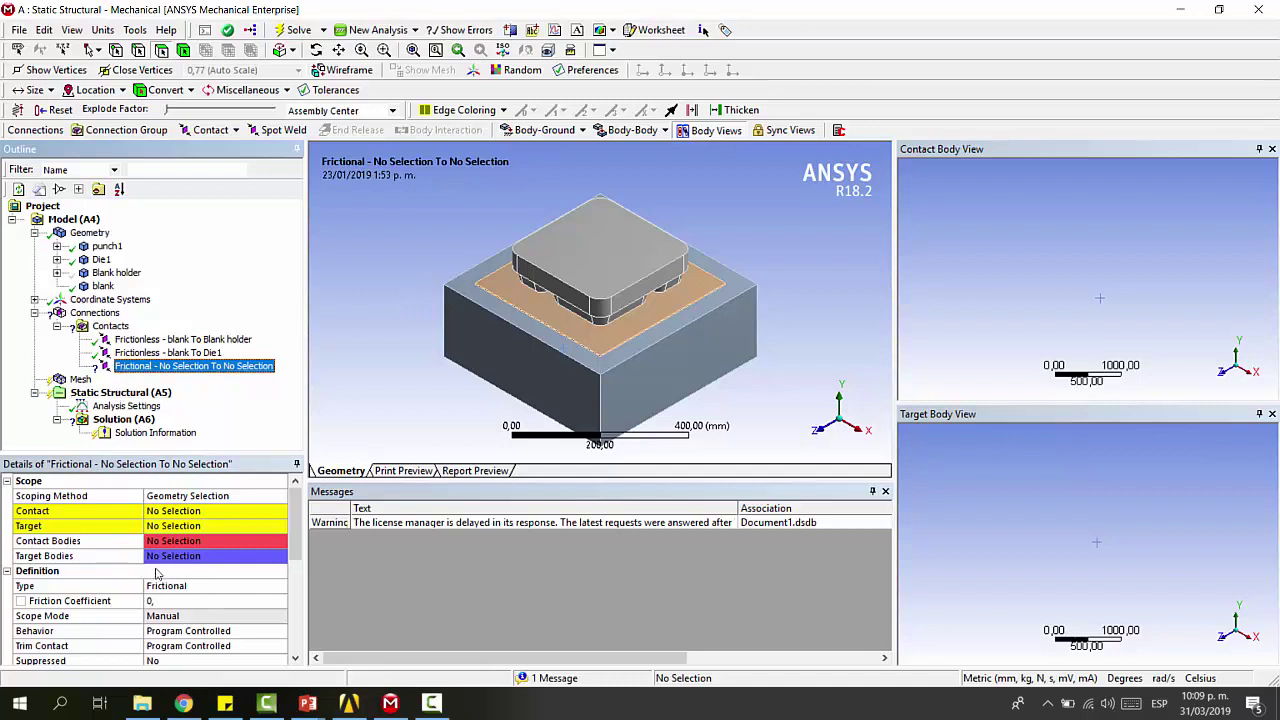
middle_drag(710, 357, 726, 341)
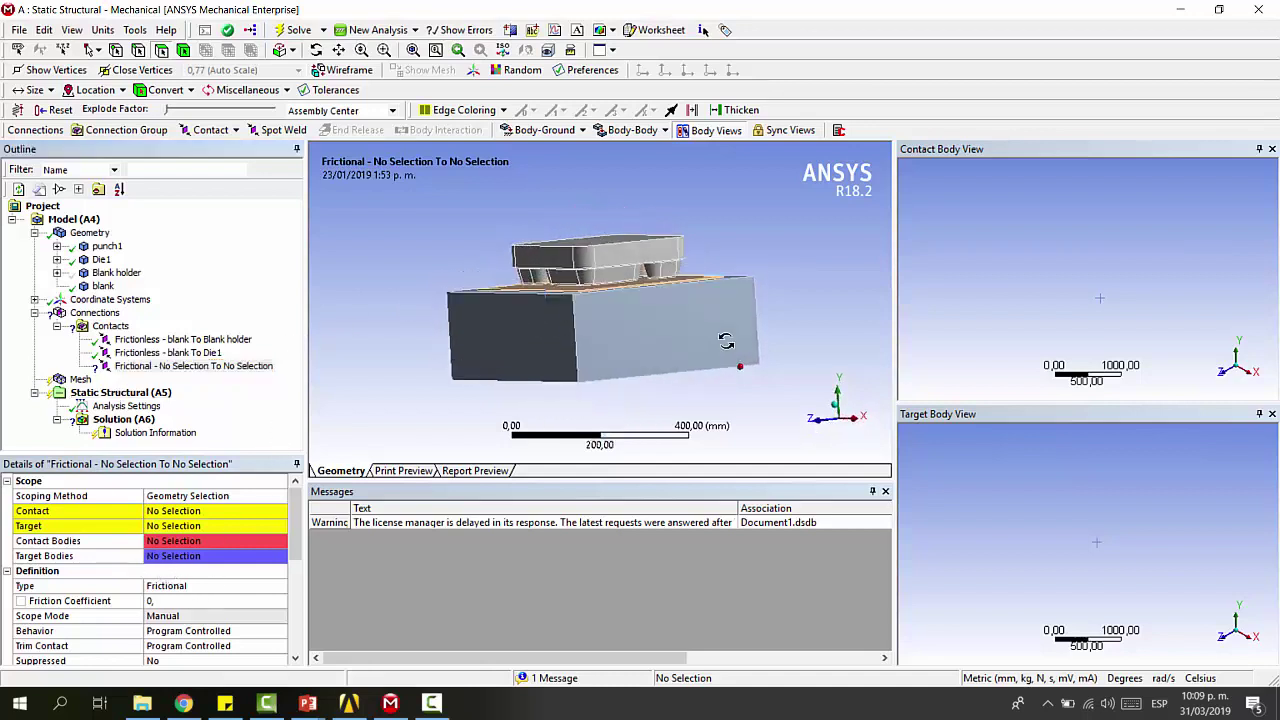
click(214, 366)
middle_drag(621, 264, 671, 323)
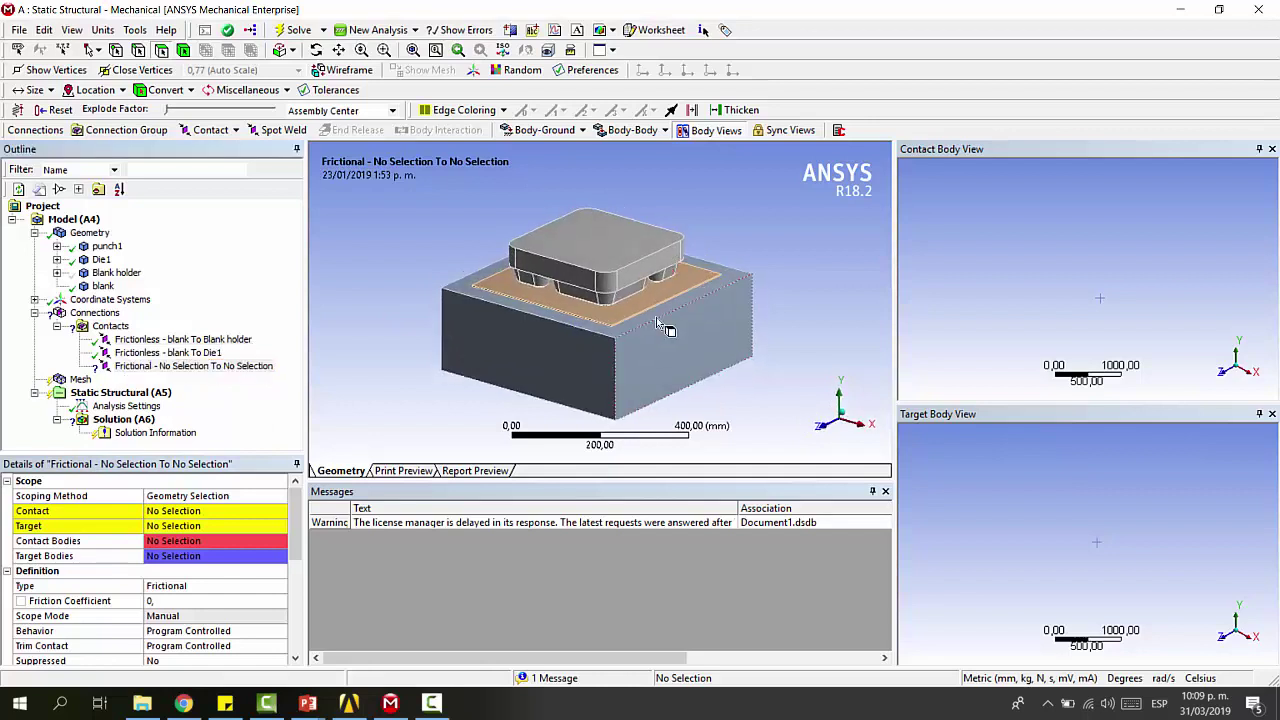
click(652, 318)
click(181, 511)
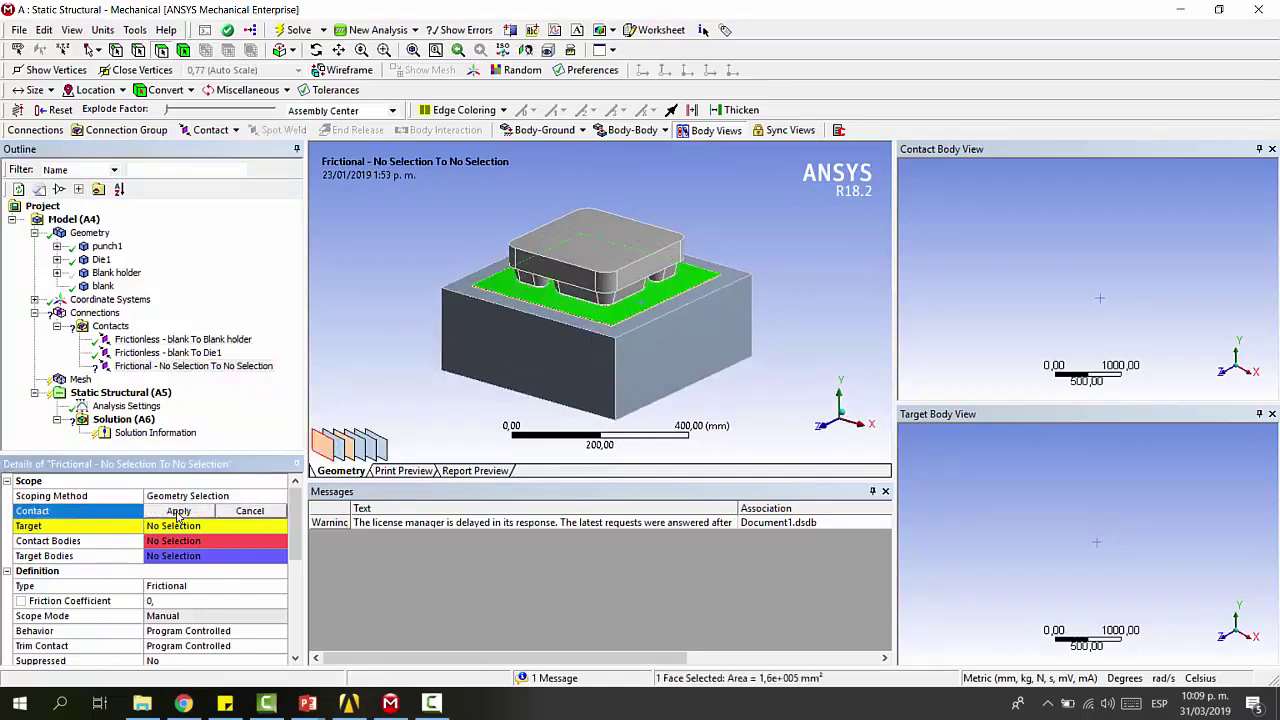
click(181, 511)
Assign the punch's lower forming faces as the frictional contact's Target, using Extend to Limits from one corner face
click(193, 530)
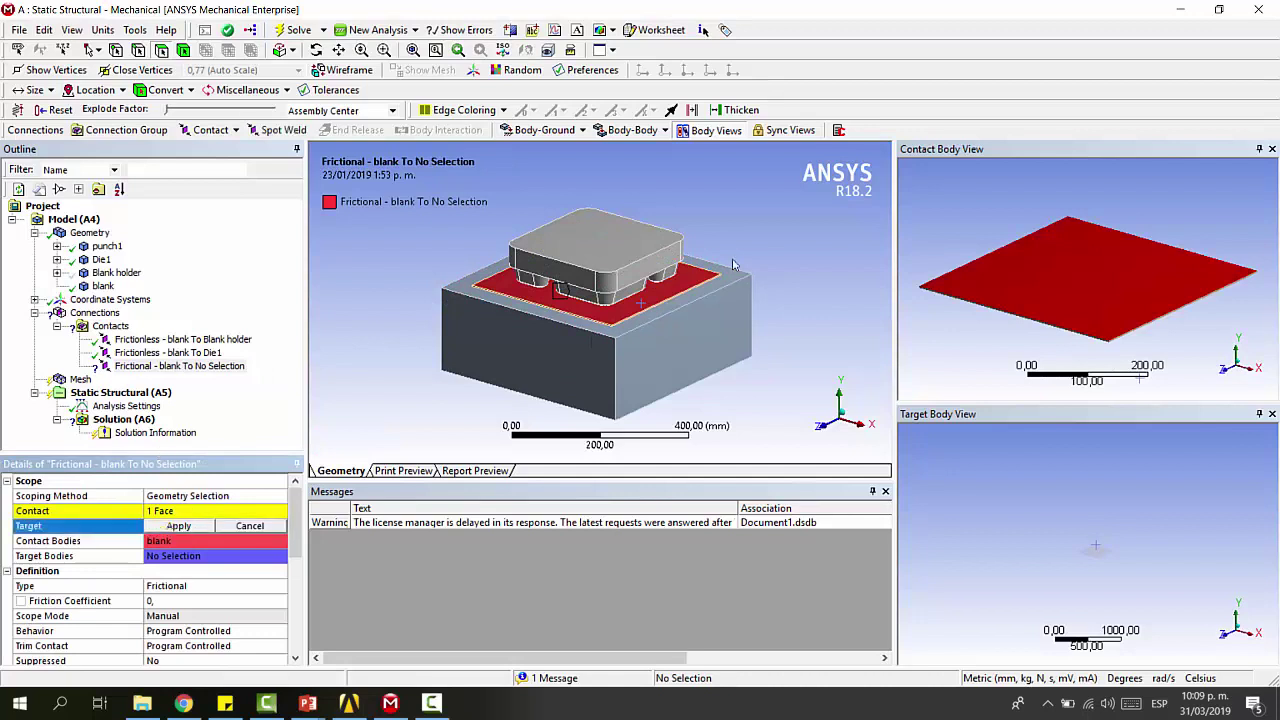
scroll(655, 285, up, 3)
click(624, 300)
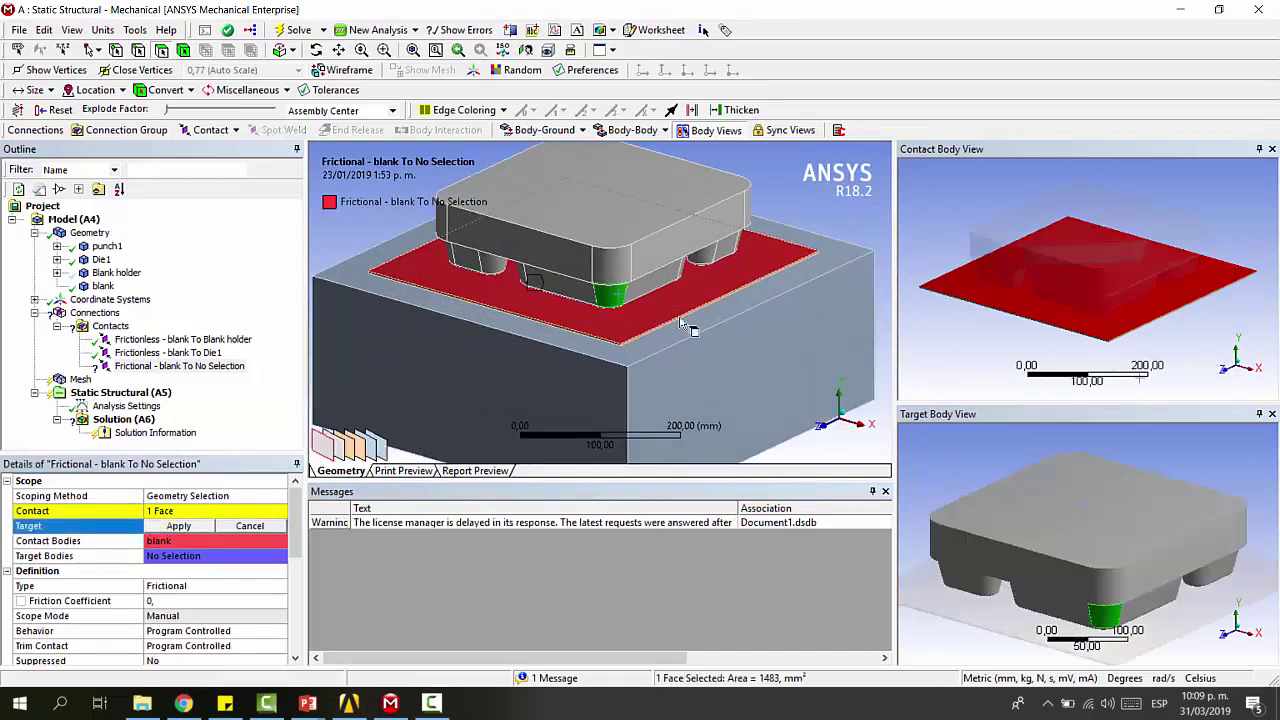
middle_drag(1178, 515, 1143, 526)
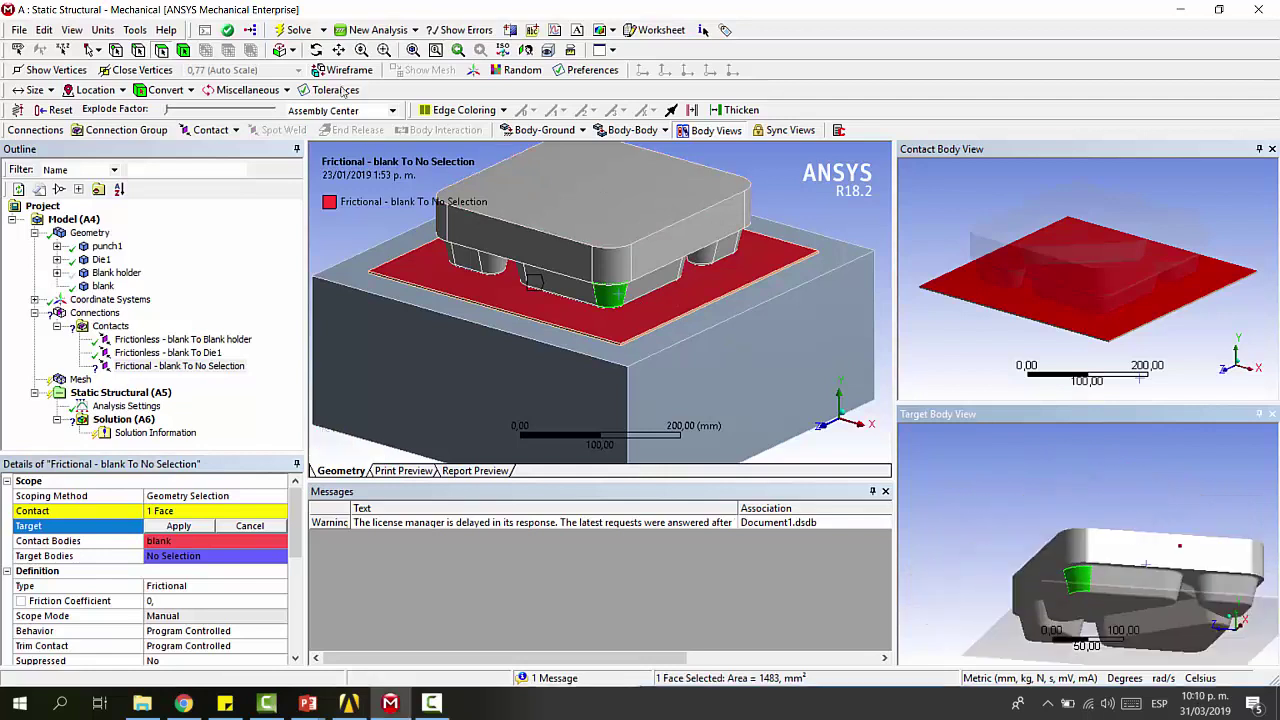
click(285, 50)
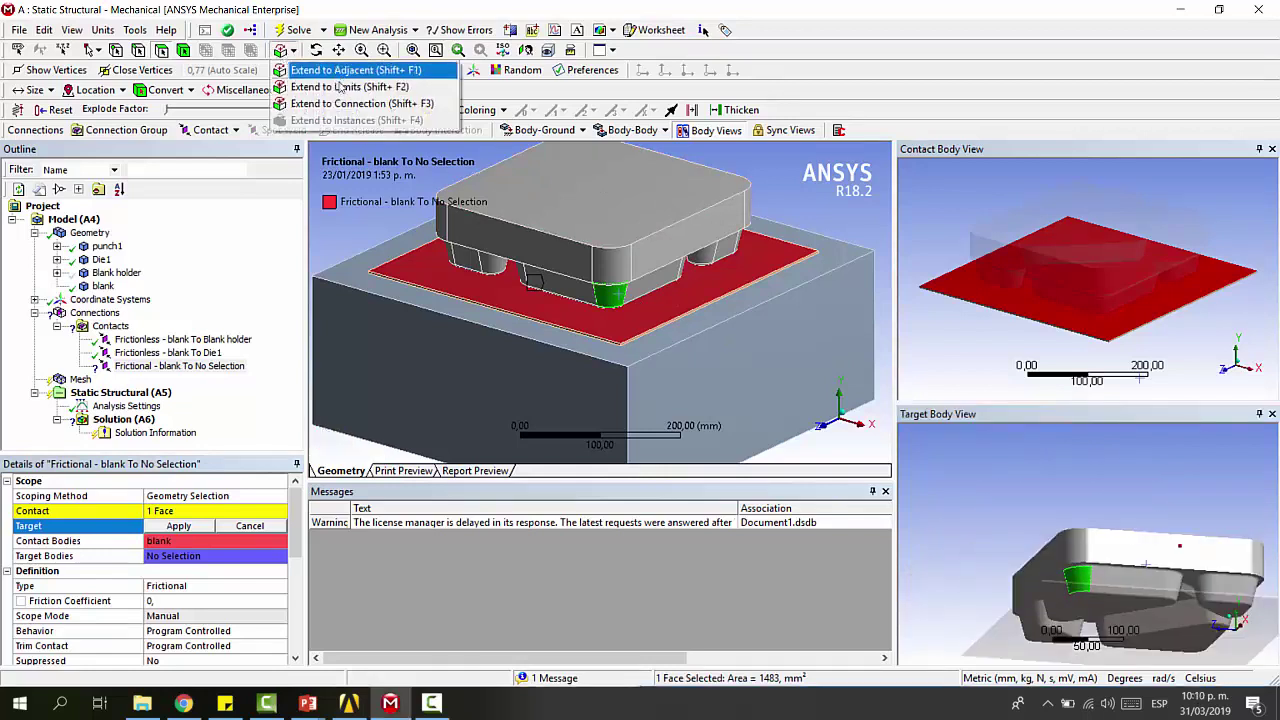
click(325, 87)
middle_drag(1167, 511, 1165, 494)
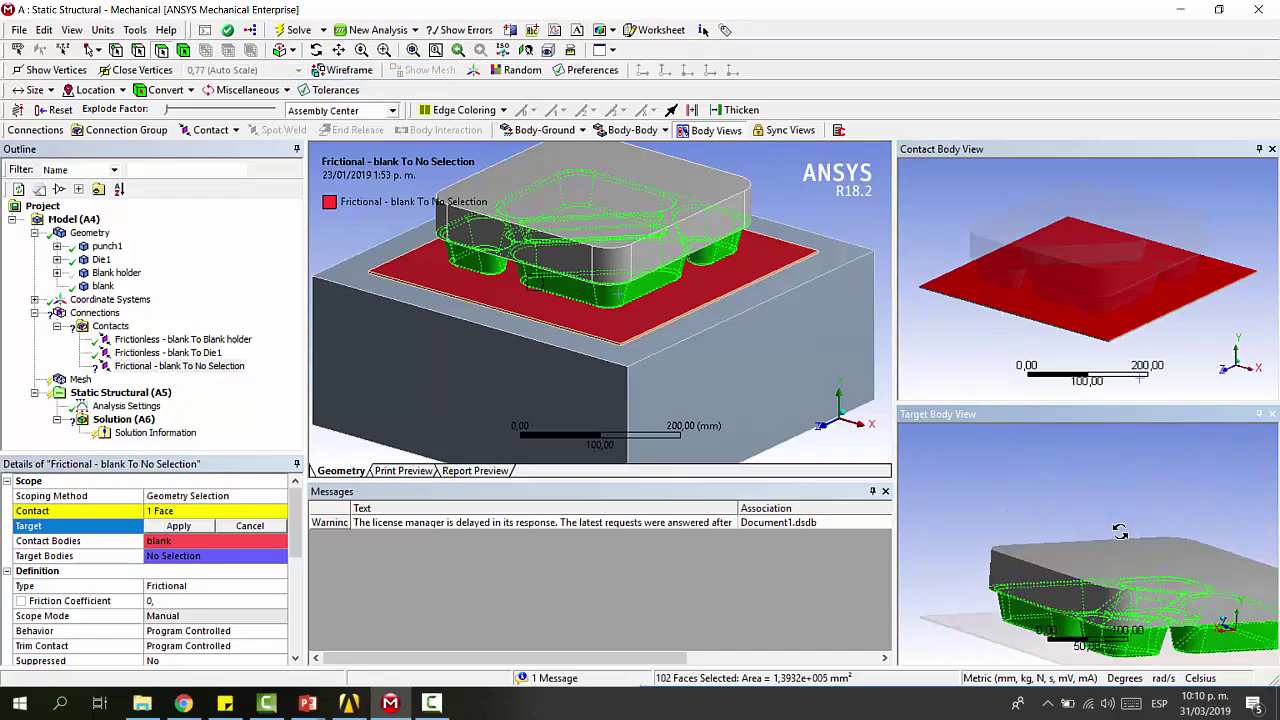
click(177, 526)
Set the Friction Coefficient of the frictional contact between blank and punch1 to 0,47
scroll(212, 564, down, 1)
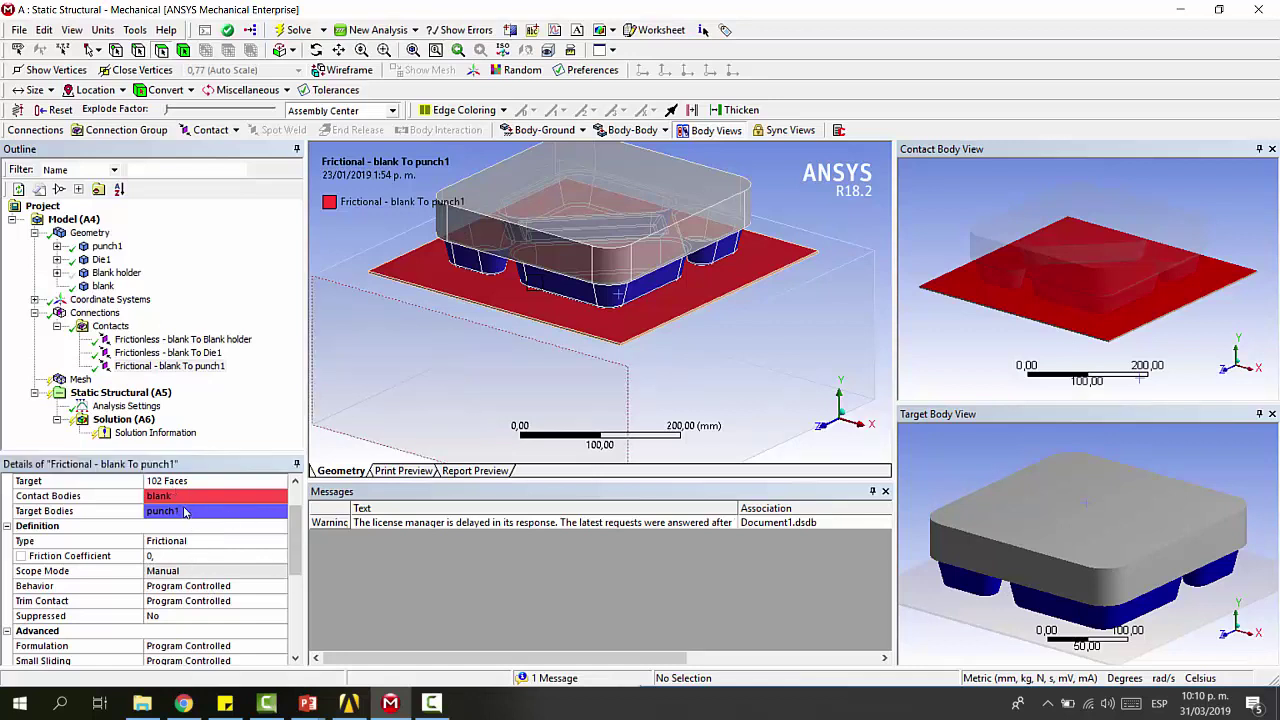
click(170, 555)
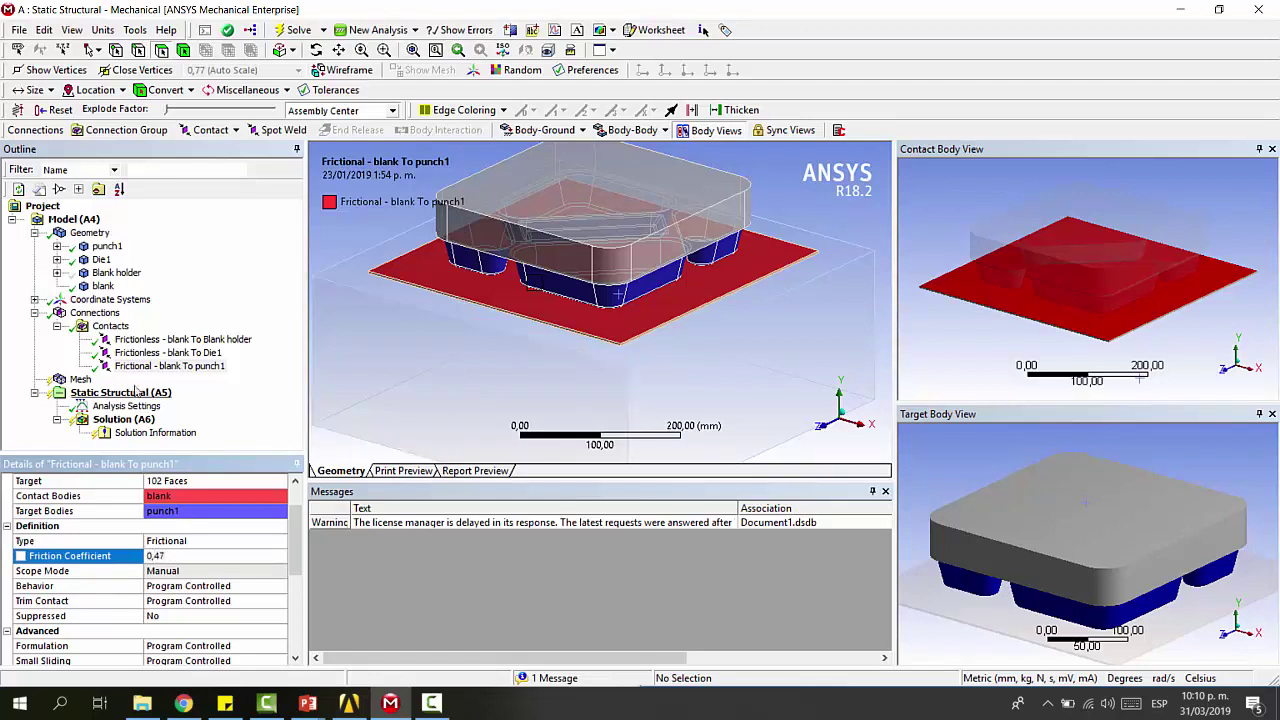
click(164, 556)
Select all three contacts together and set their Formulation to Augmented Lagrange
click(183, 339)
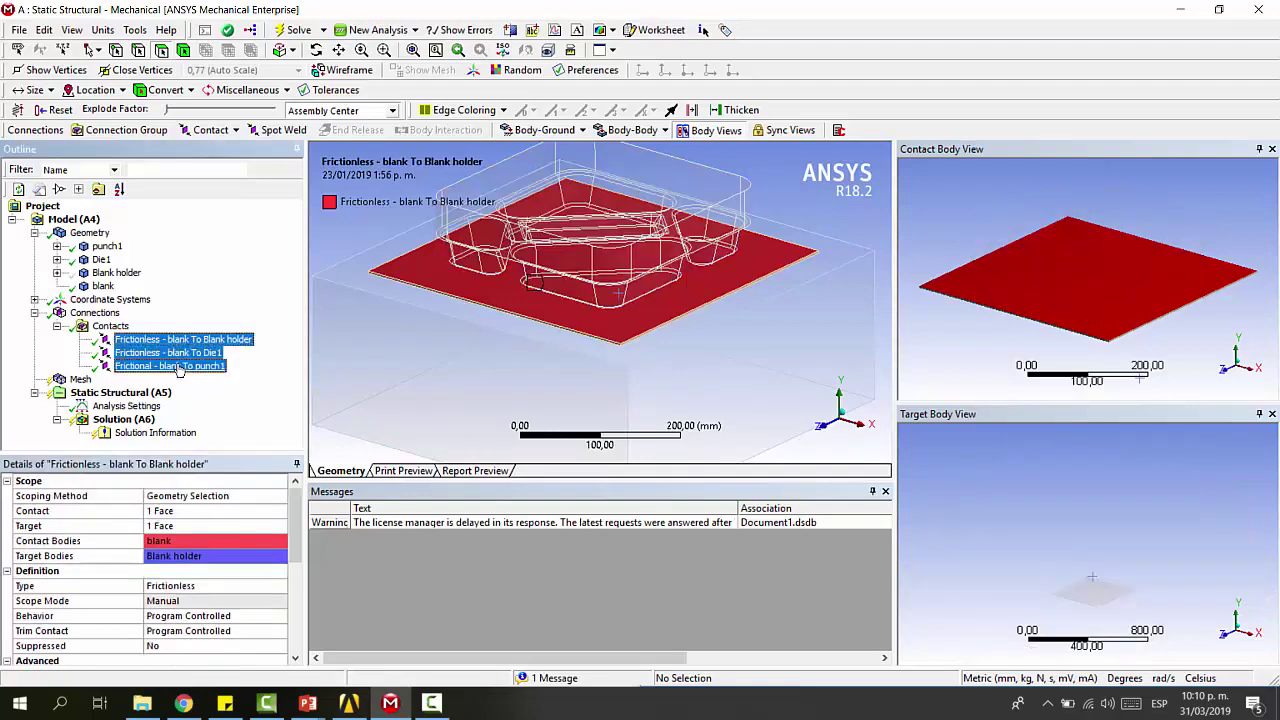
shift+click(170, 366)
scroll(260, 520, down, 1)
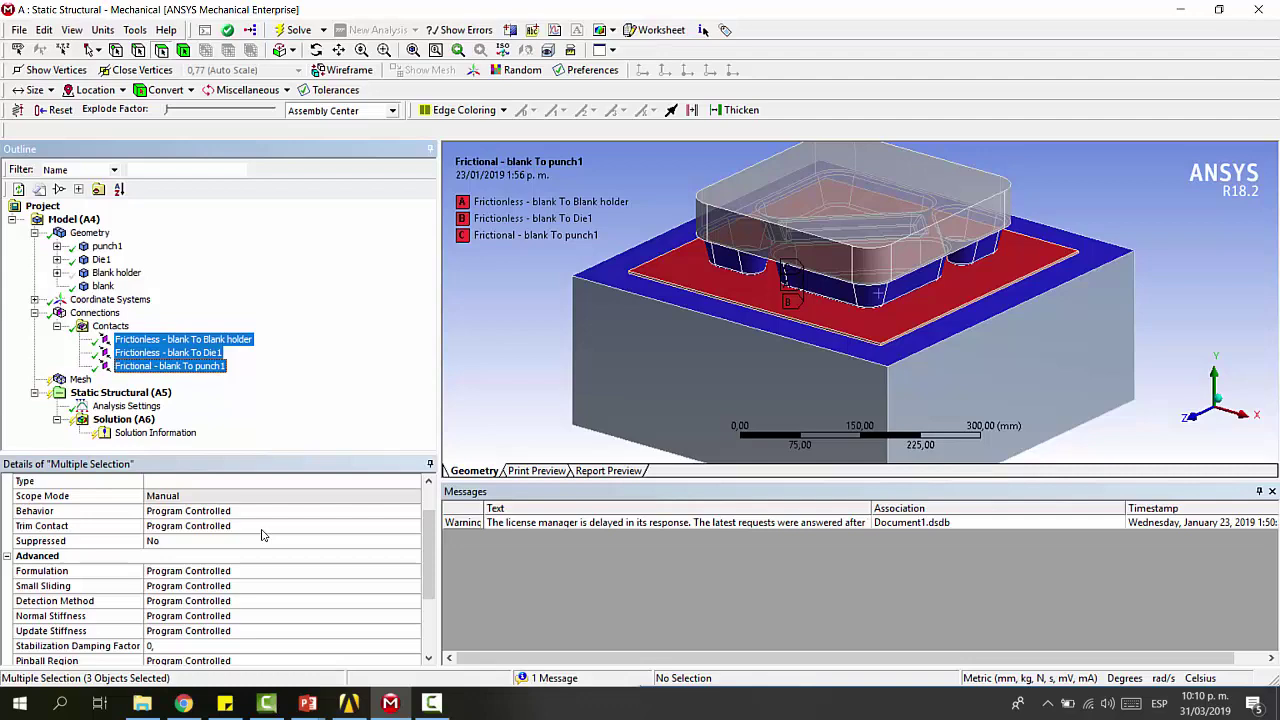
middle_drag(595, 423, 922, 292)
key(1)
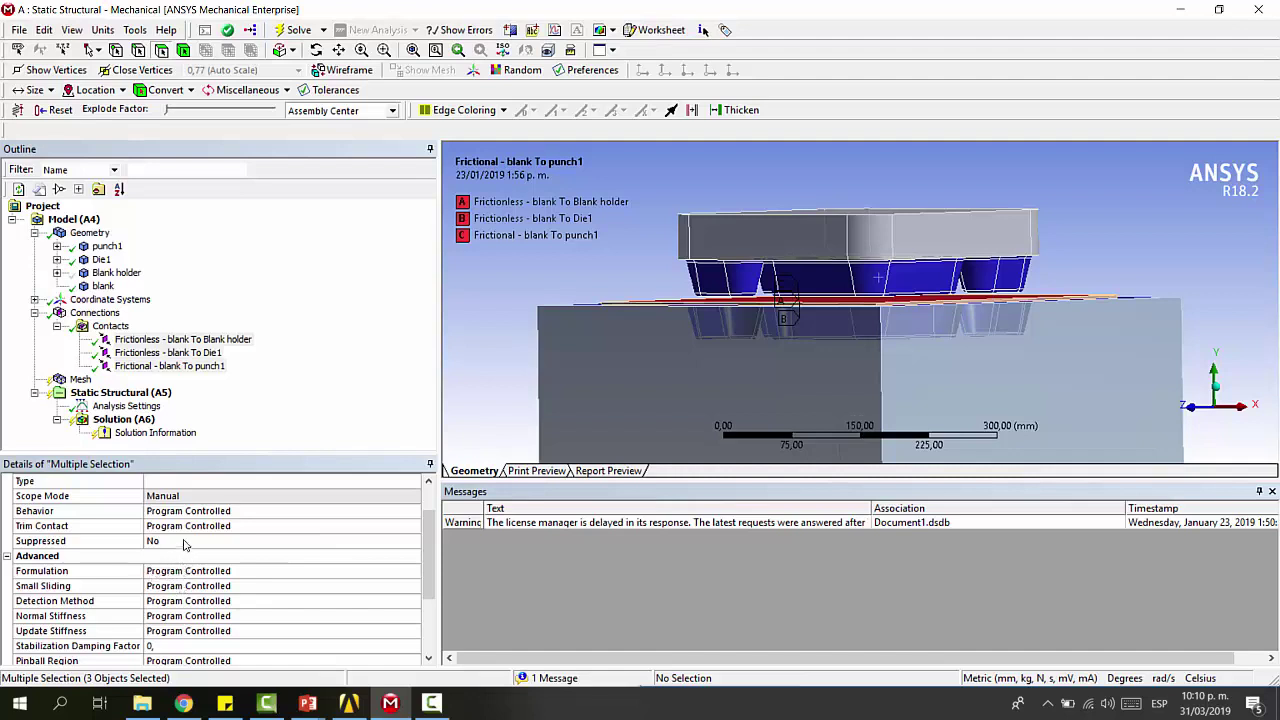
click(389, 572)
click(412, 572)
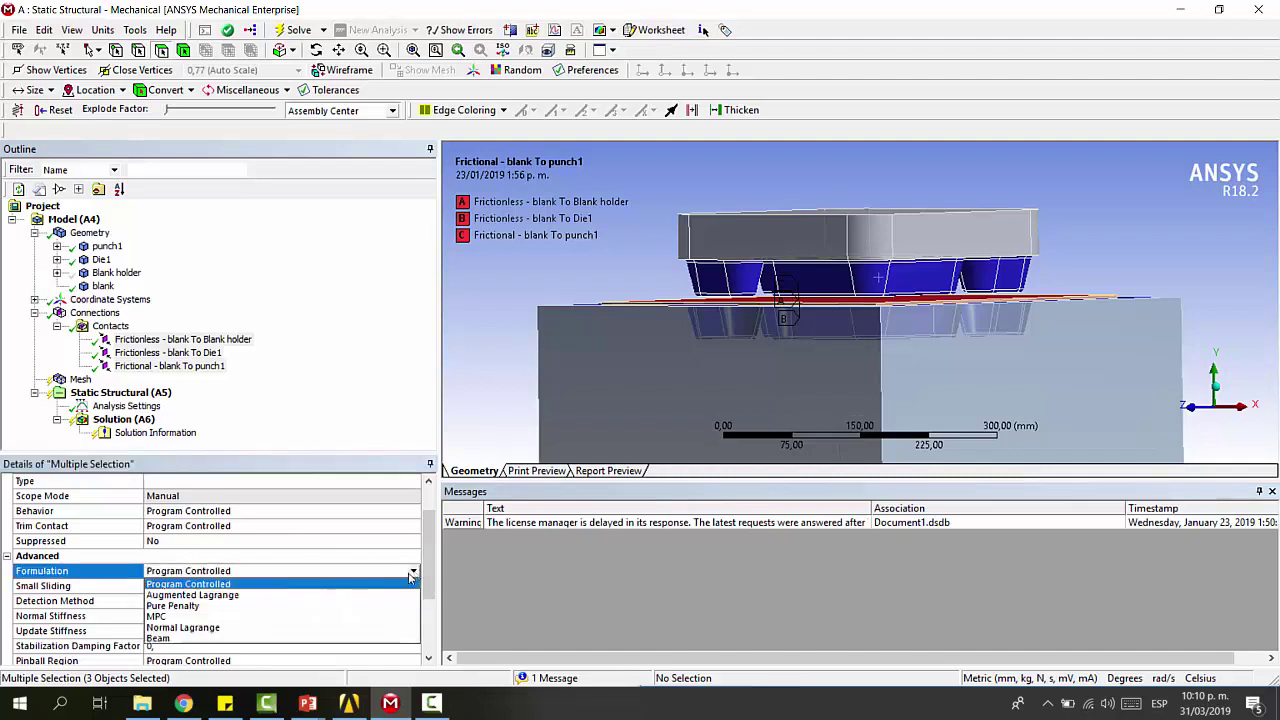
click(364, 598)
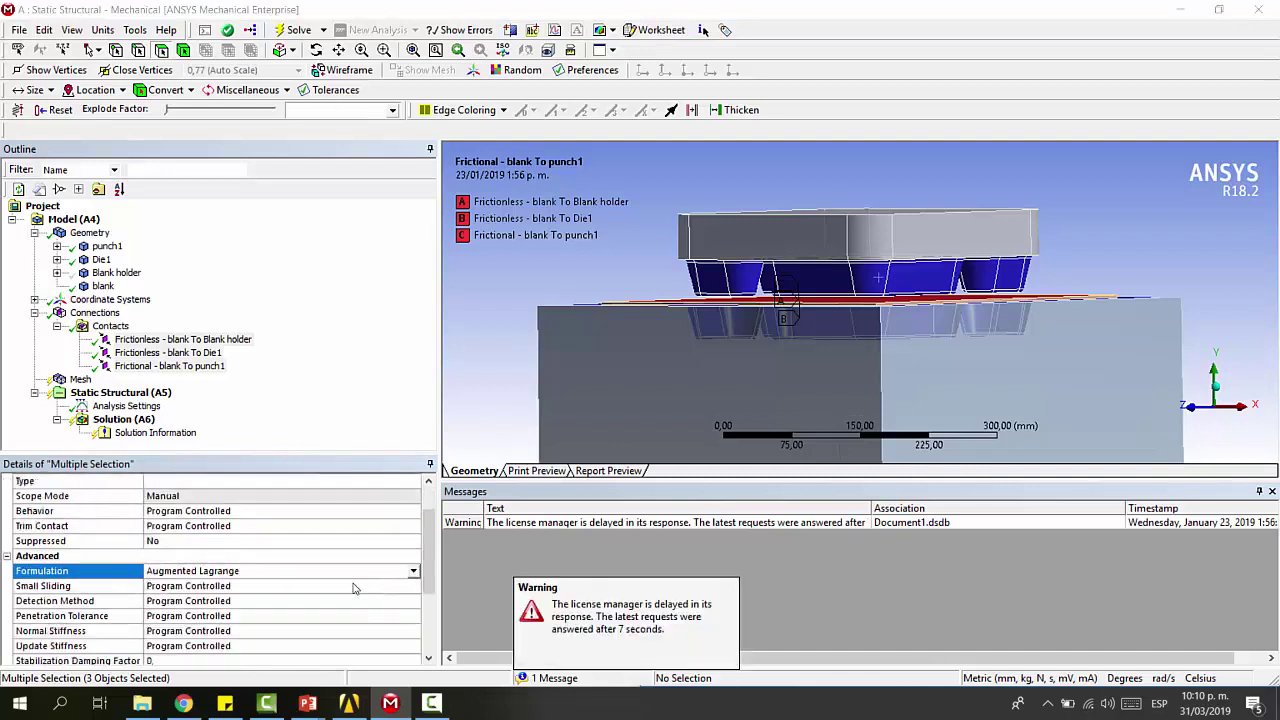
Set the Behavior of the three selected contacts to Asymmetric
click(209, 556)
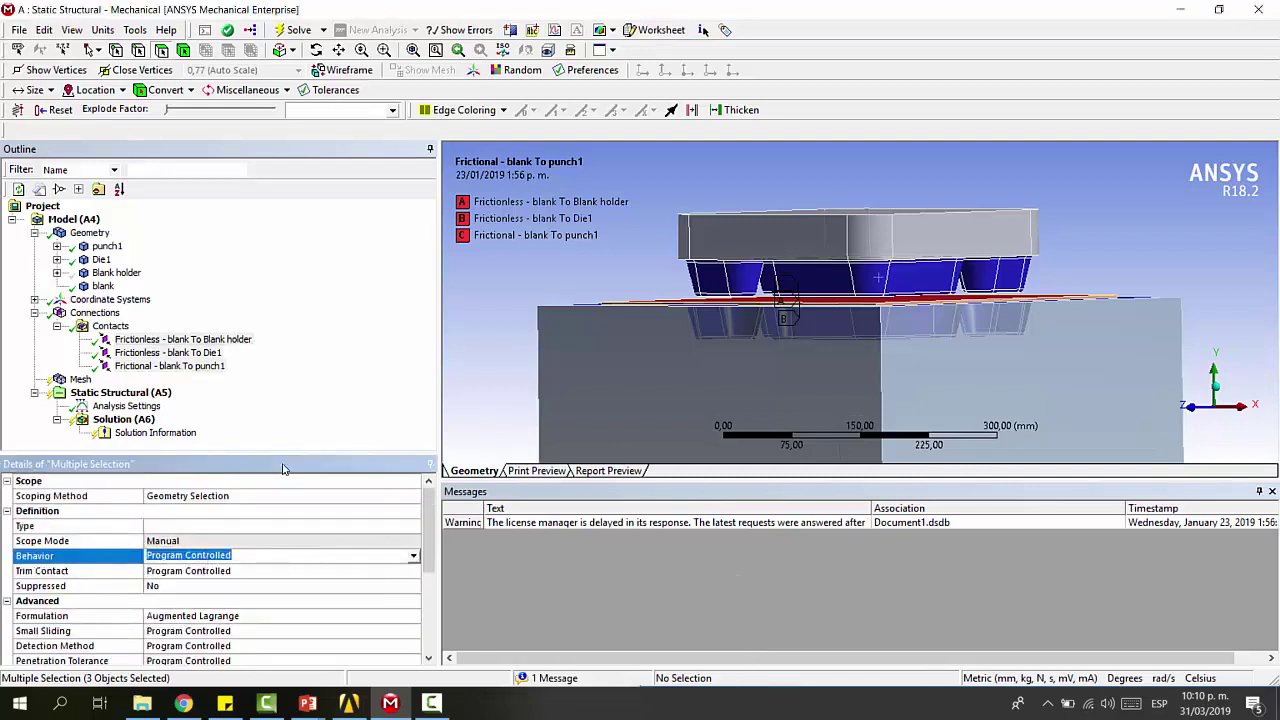
click(413, 556)
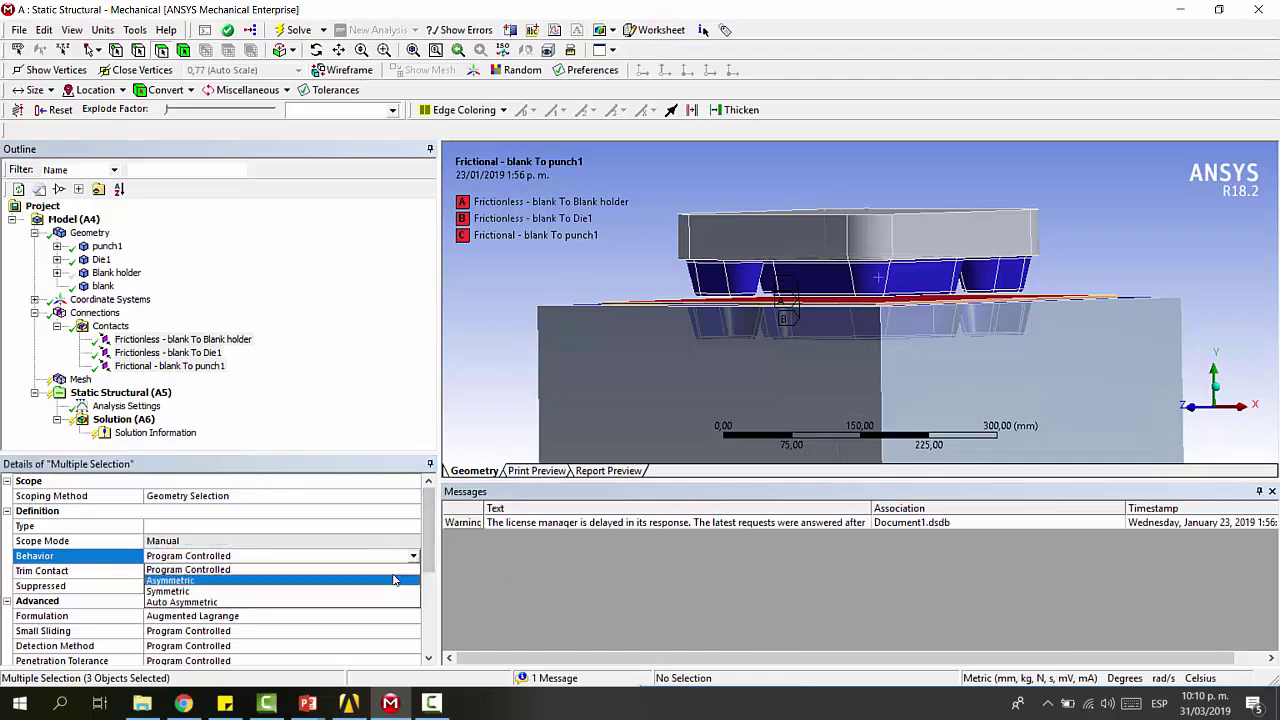
click(395, 580)
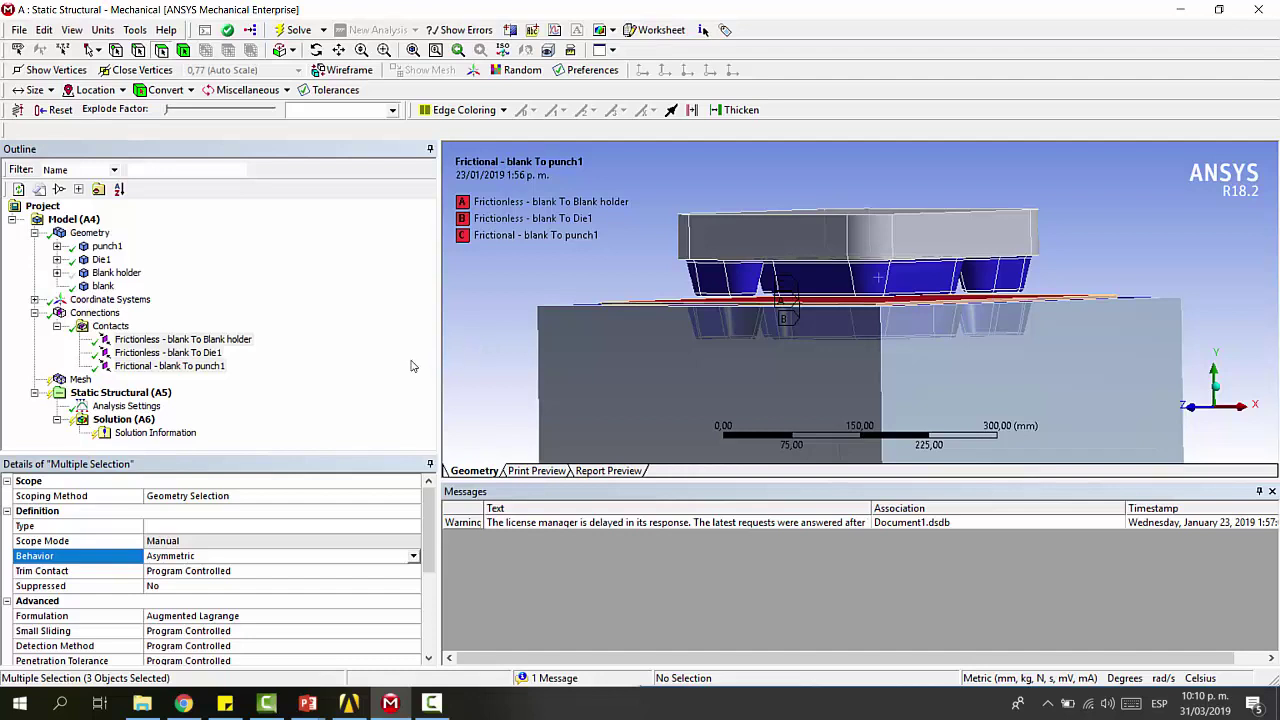
Set the Normal Stiffness of the three contacts to Manual with a Normal Stiffness Factor of 0,01
scroll(250, 572, down, 2)
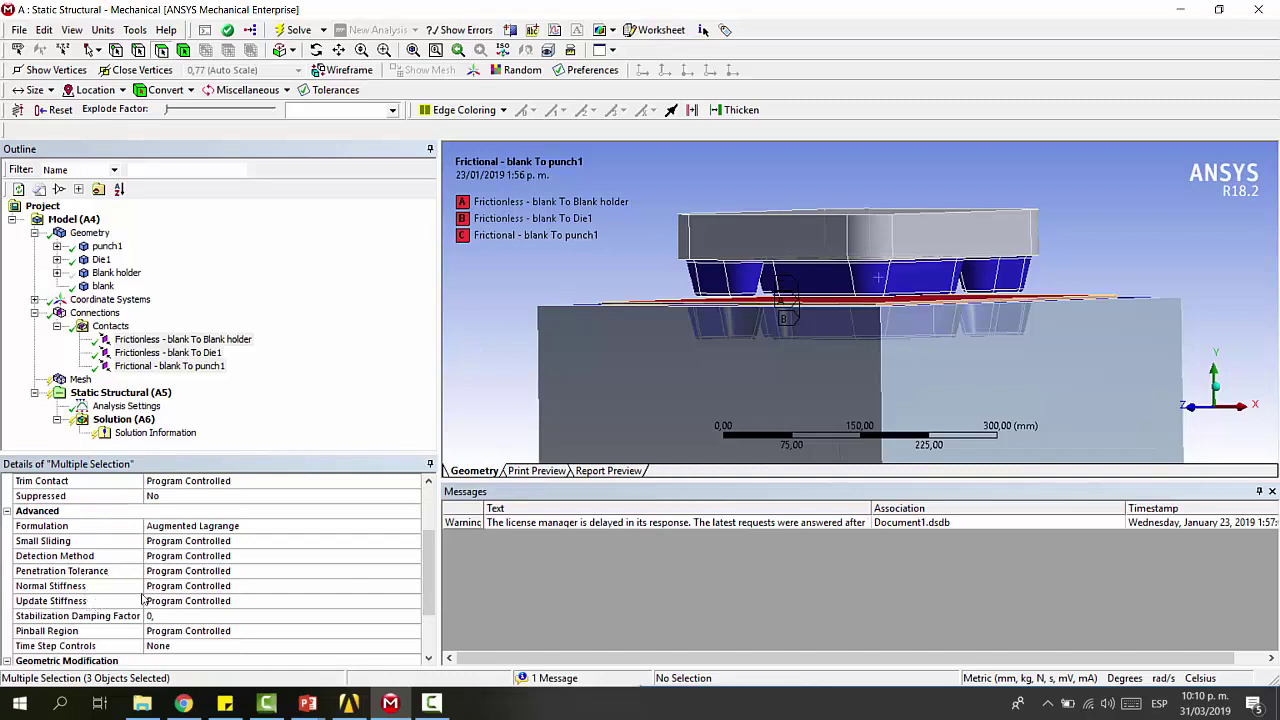
click(178, 588)
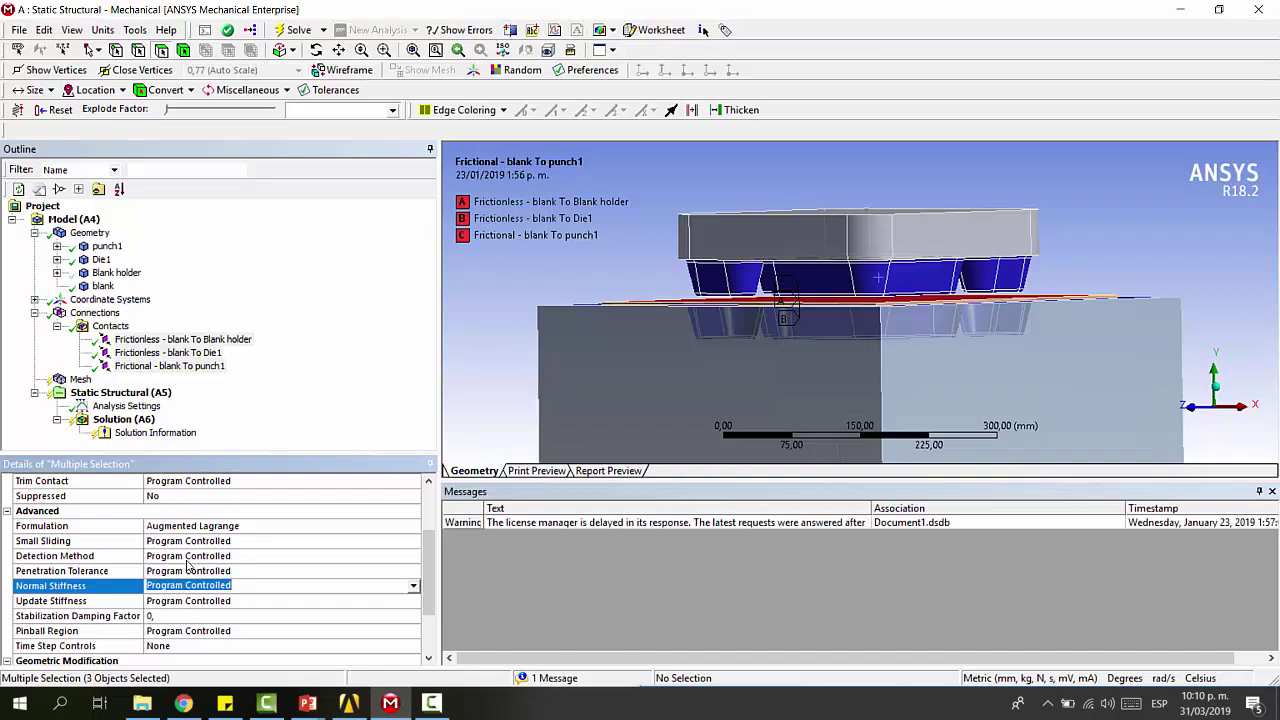
click(413, 586)
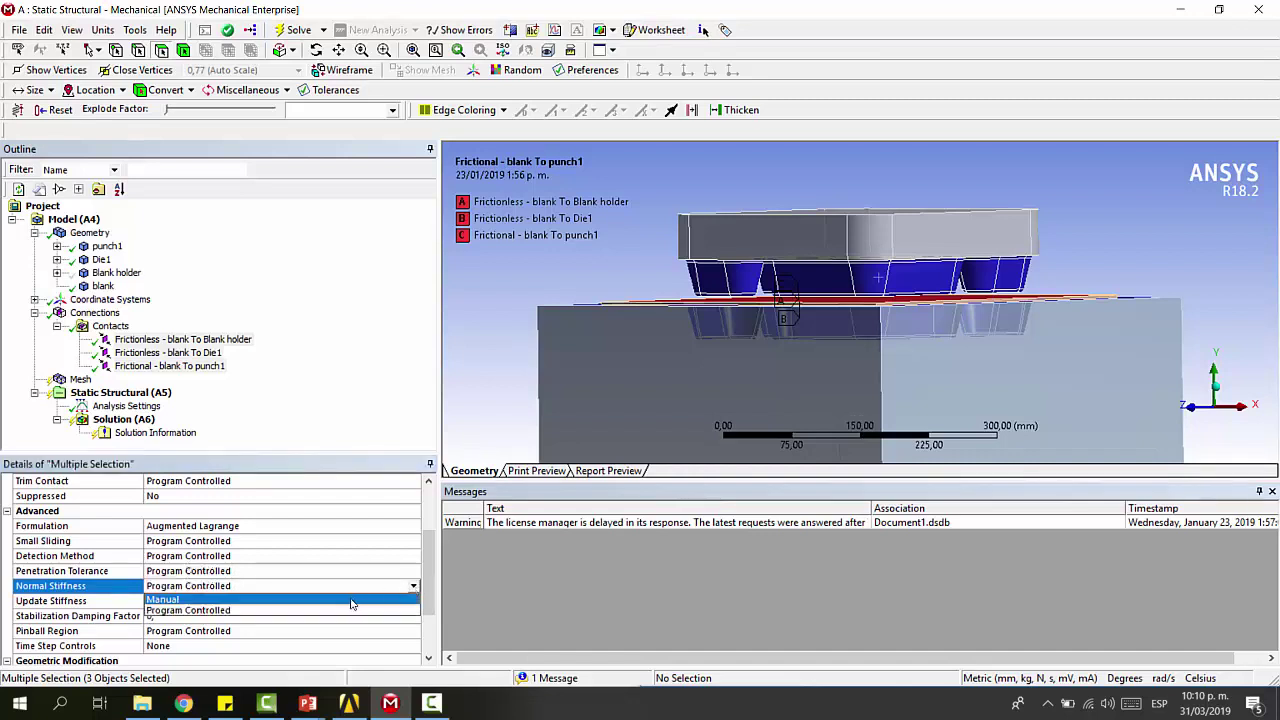
click(316, 598)
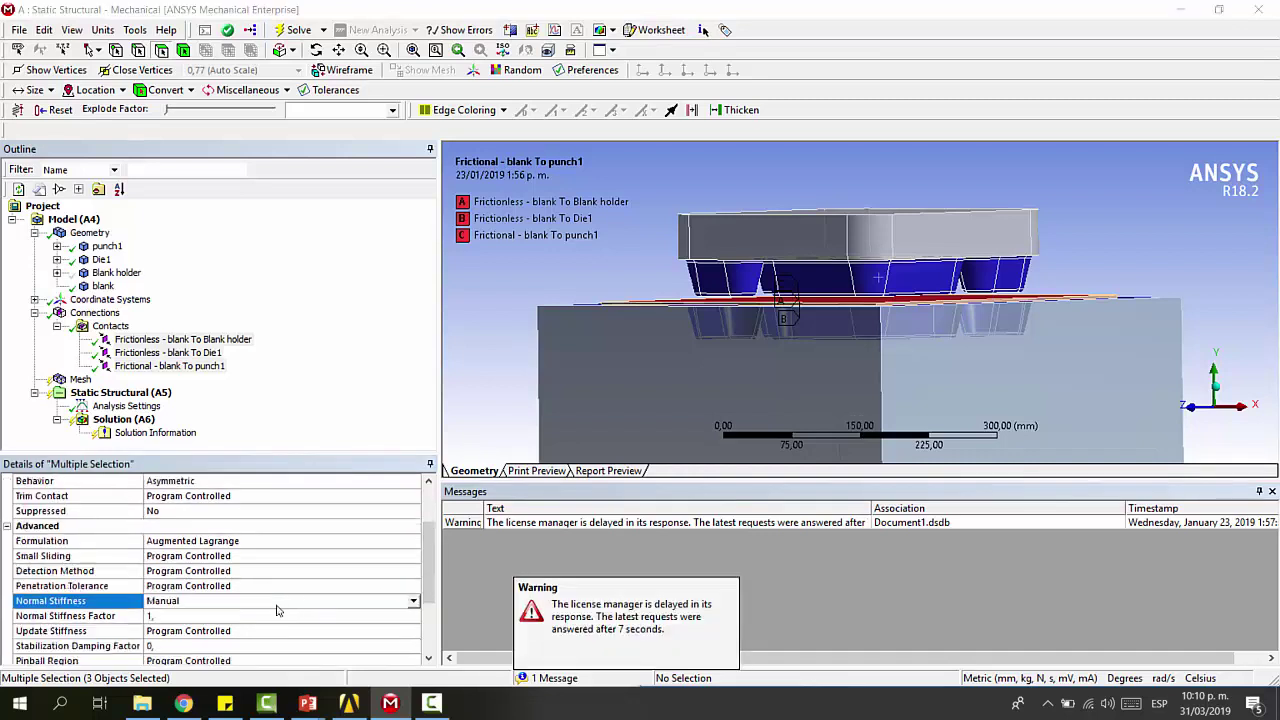
click(214, 616)
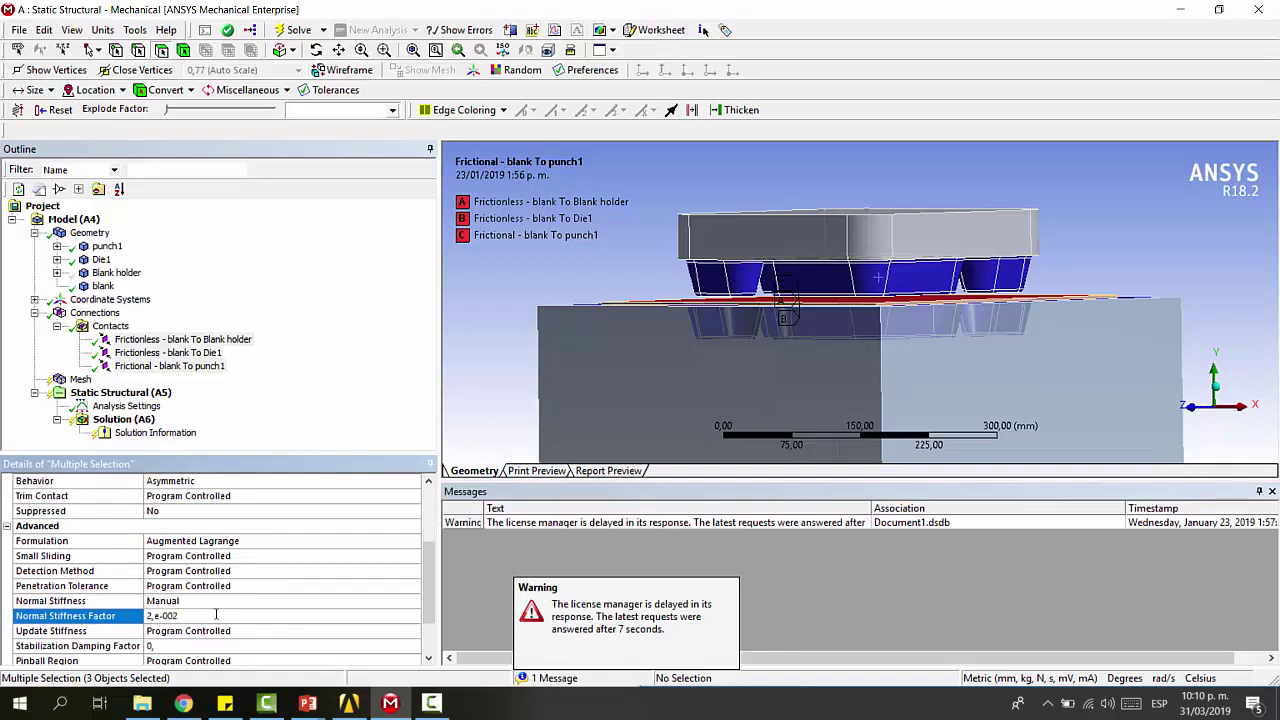
scroll(187, 567, down, 1)
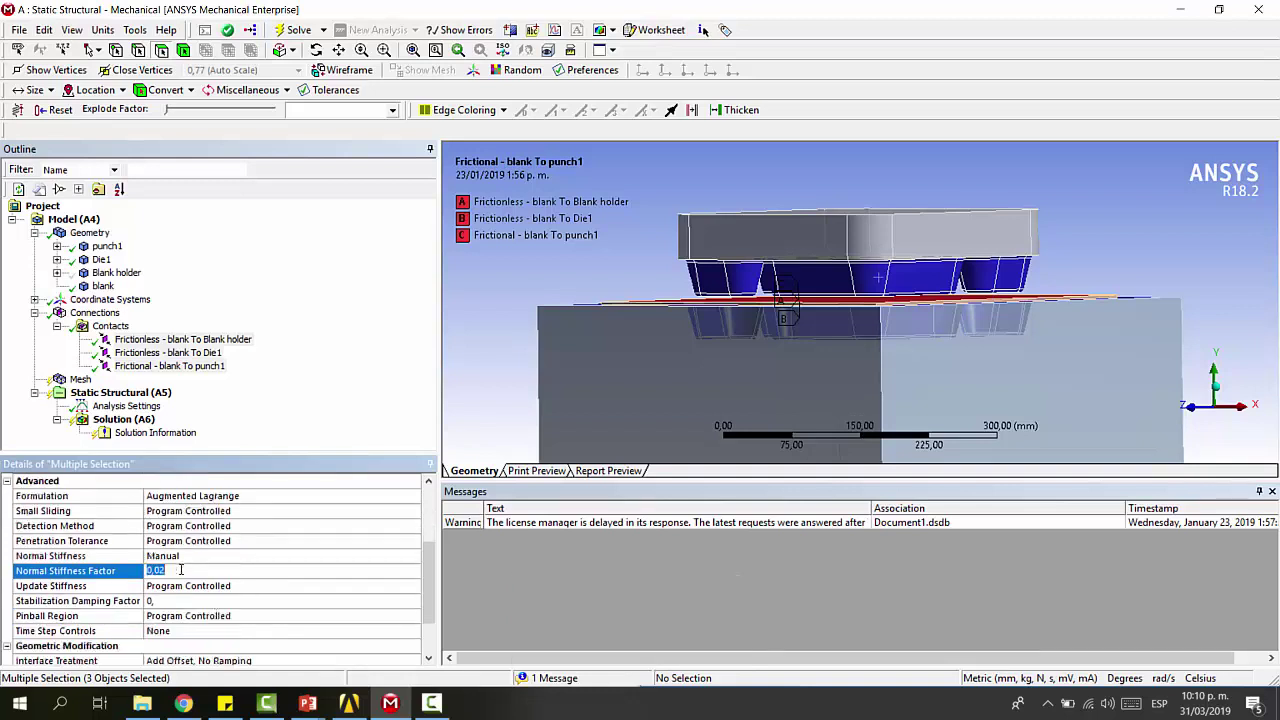
text(0,01)
key(Return)
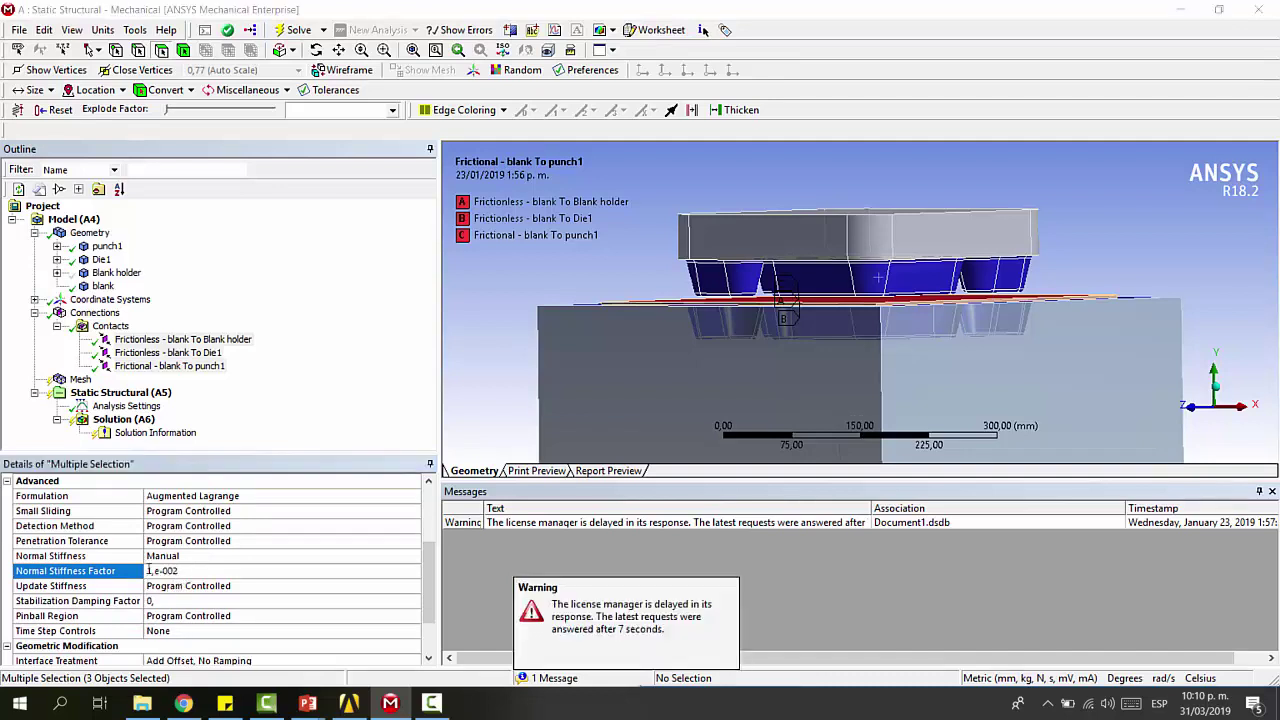
Set the contacts' Pinball Region to Radius with a 0,5 mm Pinball Radius and inspect the pinballs at the blank's edge
scroll(113, 588, down, 1)
click(155, 571)
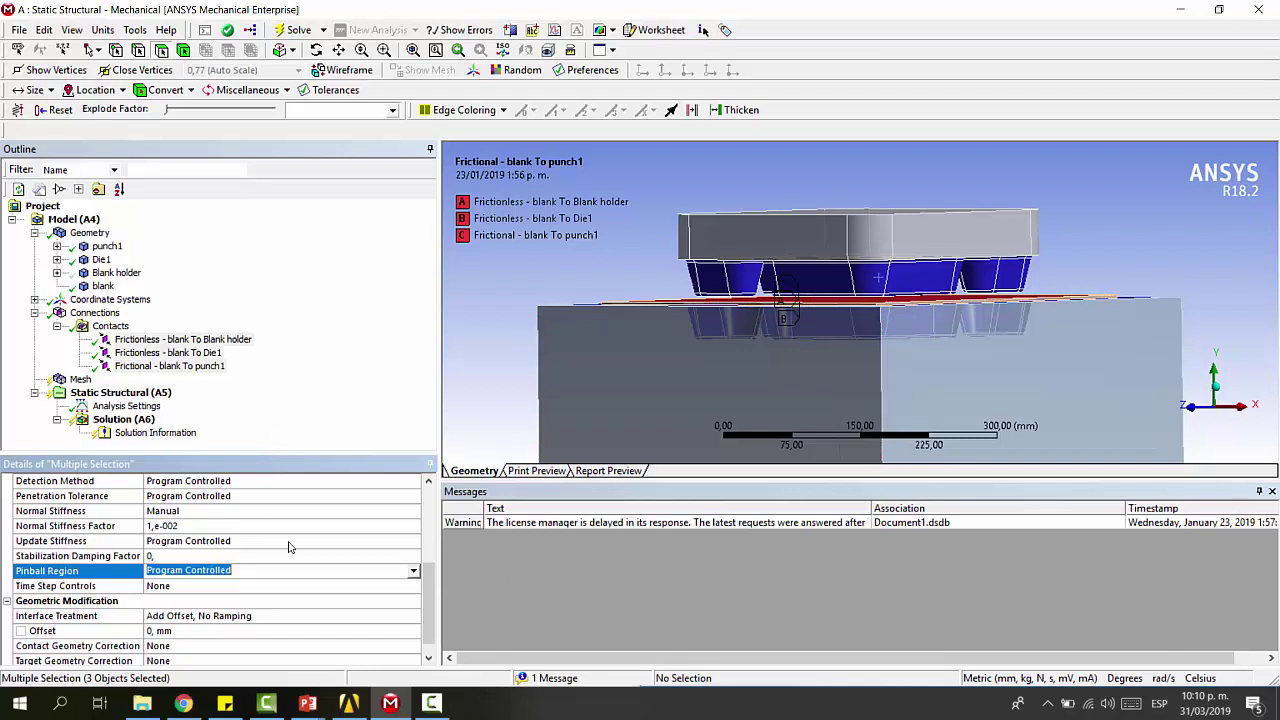
click(413, 570)
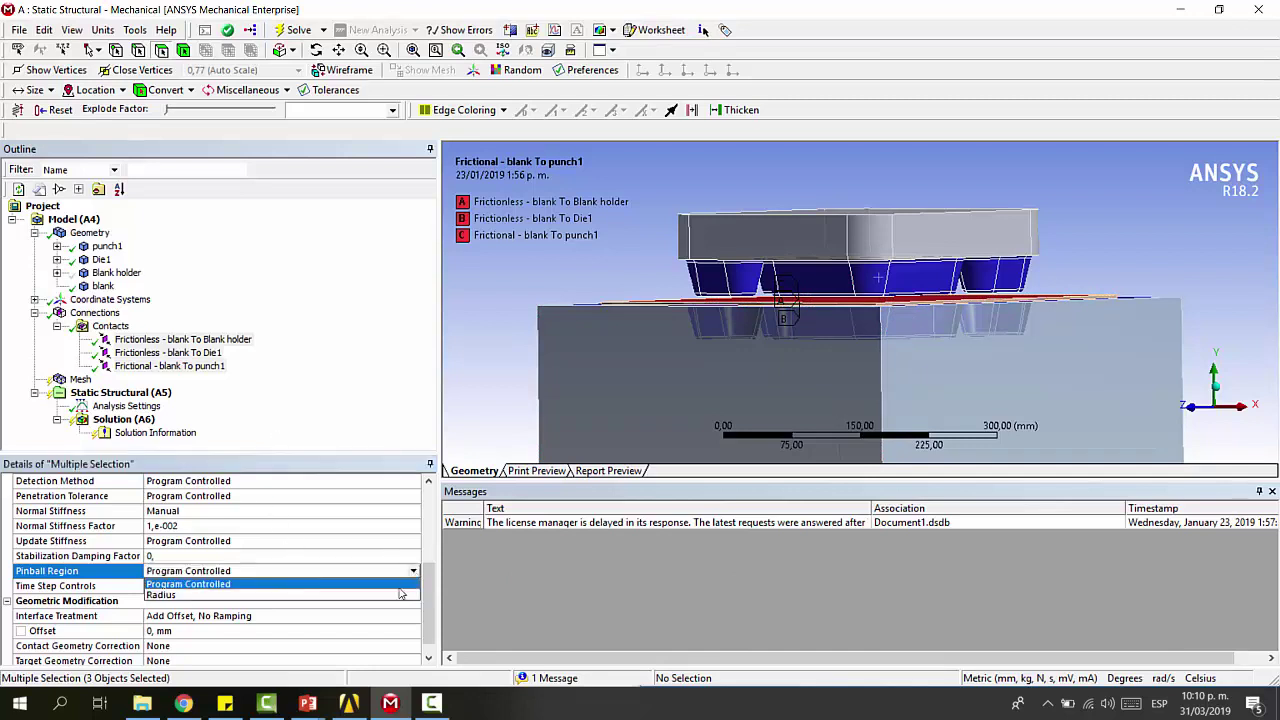
click(399, 595)
scroll(232, 608, down, 2)
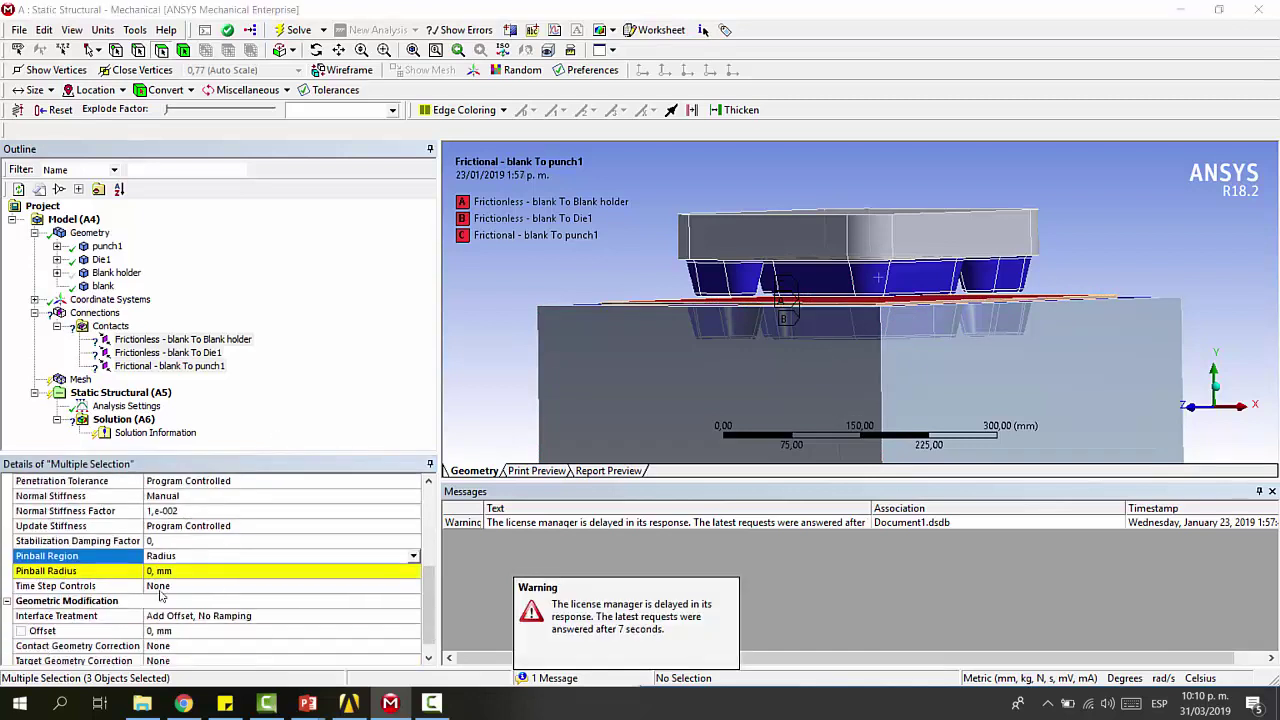
click(170, 571)
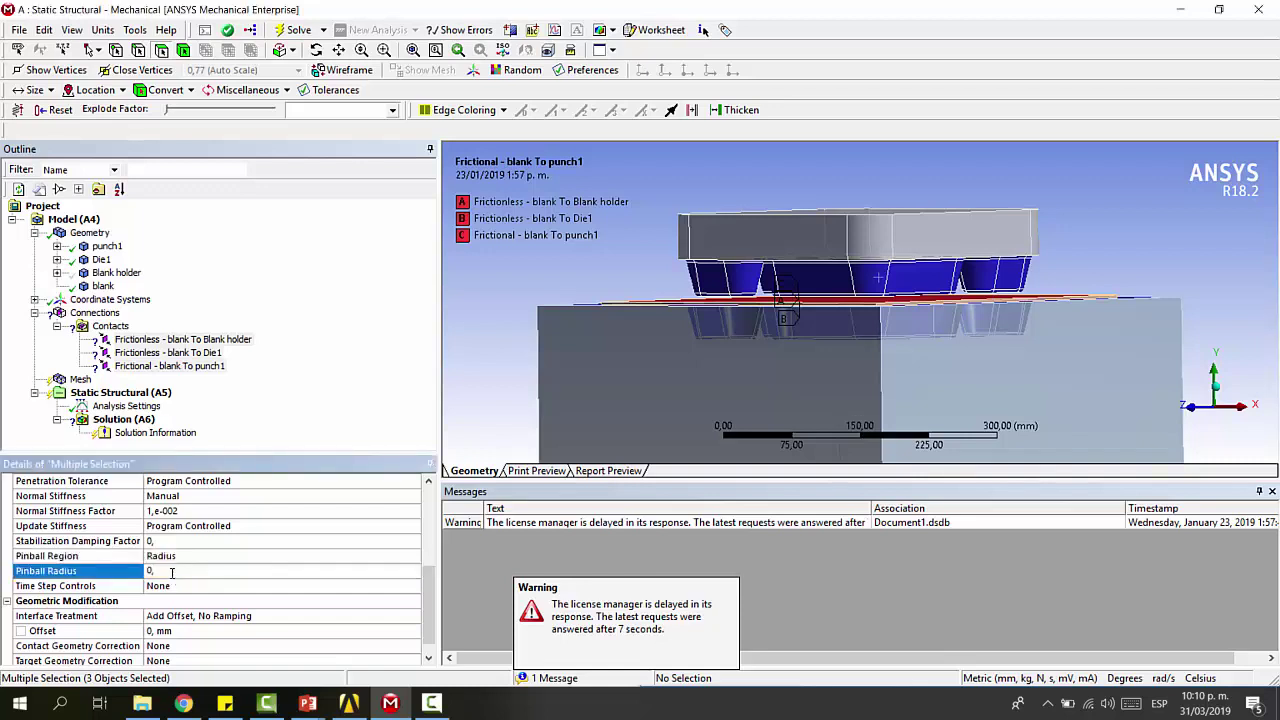
middle_drag(640, 360, 878, 308)
right_drag(877, 308, 880, 312)
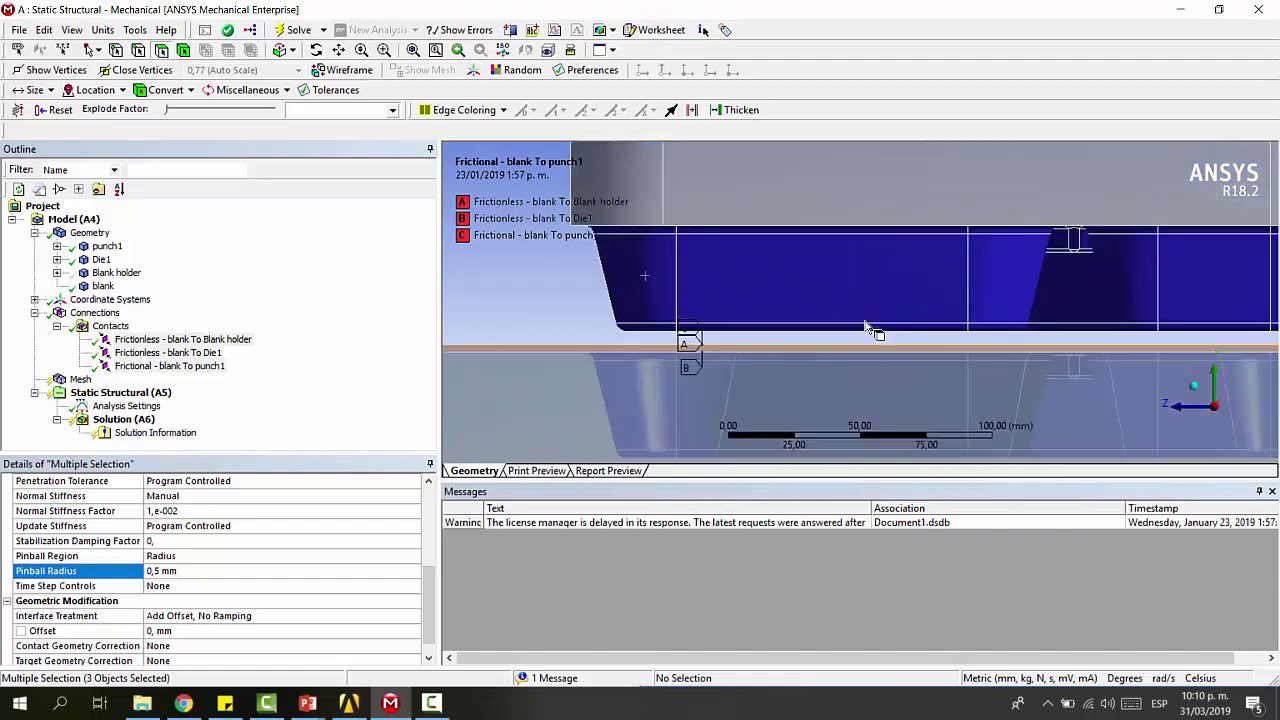
ctrl+middle_drag(667, 371, 712, 337)
scroll(730, 341, up, 2)
scroll(705, 342, up, 2)
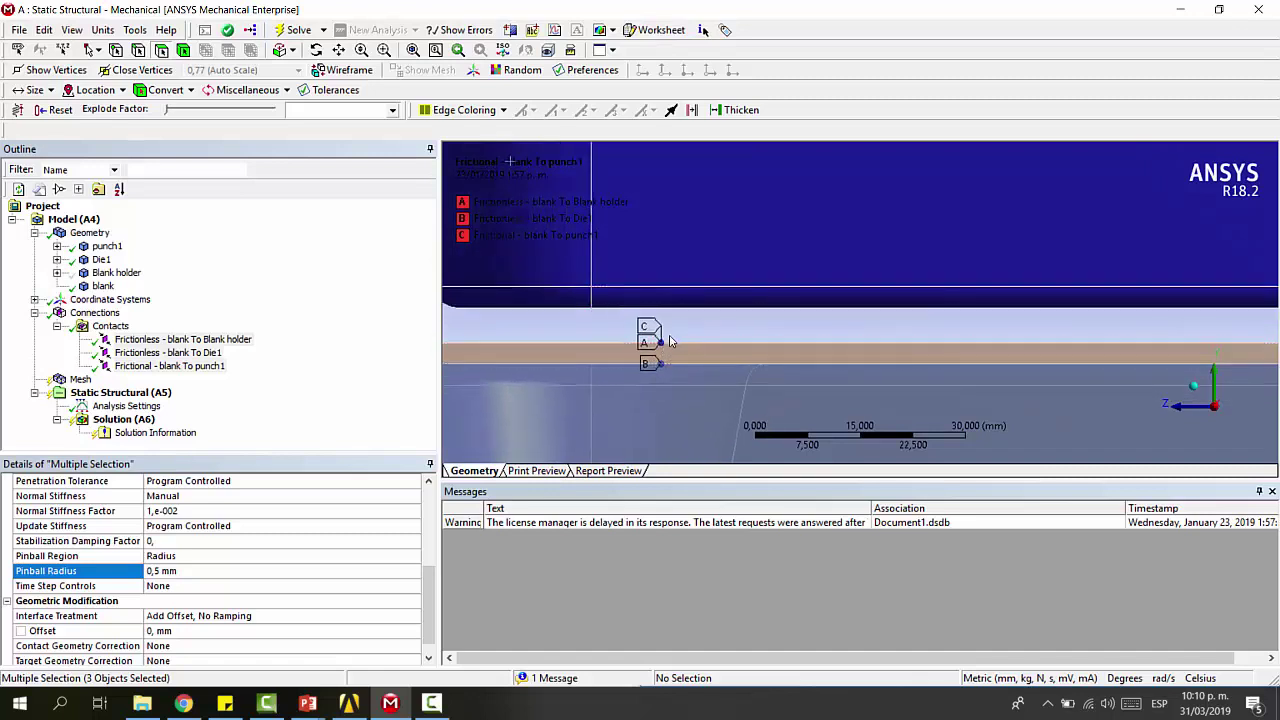
scroll(665, 347, up, 3)
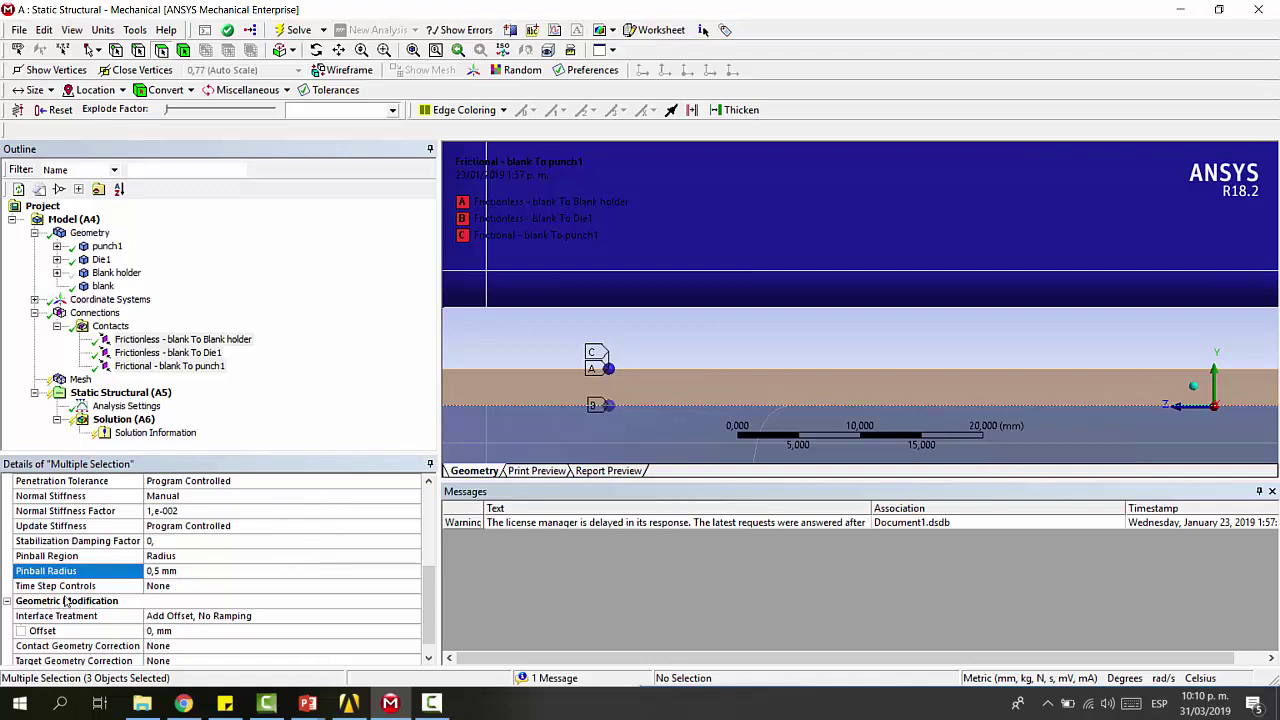
Set the Interface Treatment of the three contacts to Adjust to Touch
click(288, 615)
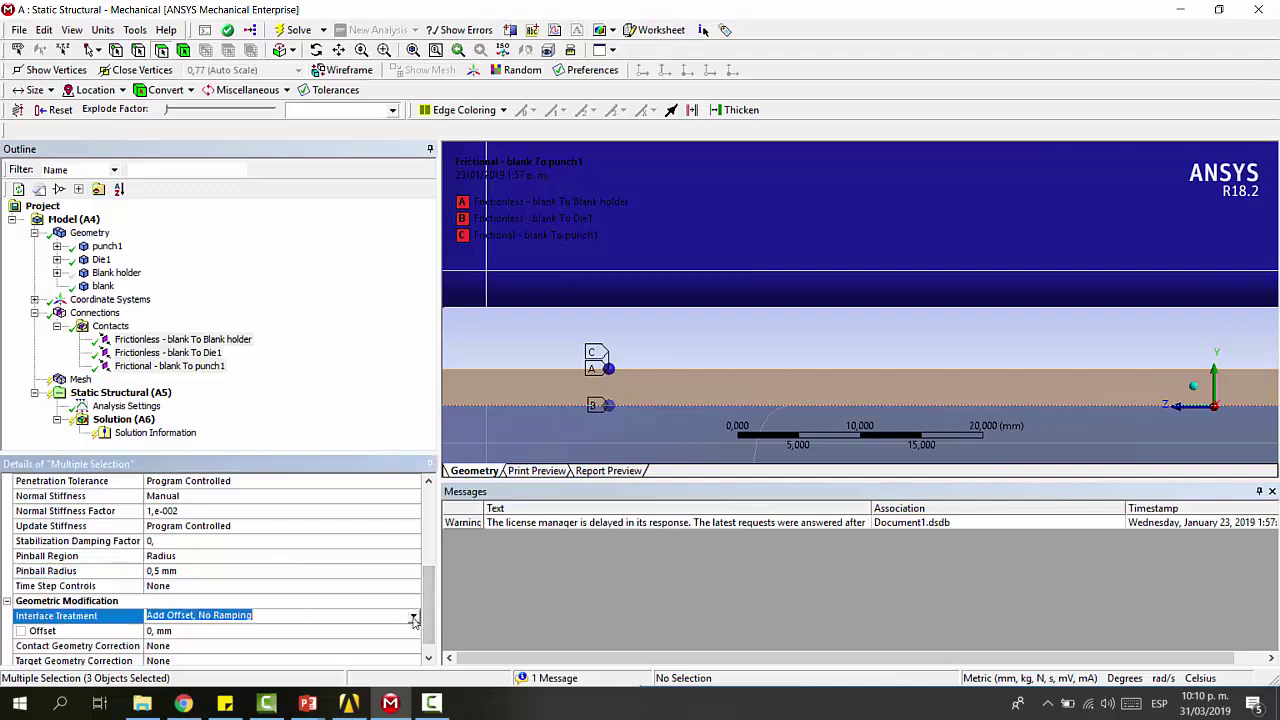
click(414, 620)
click(335, 633)
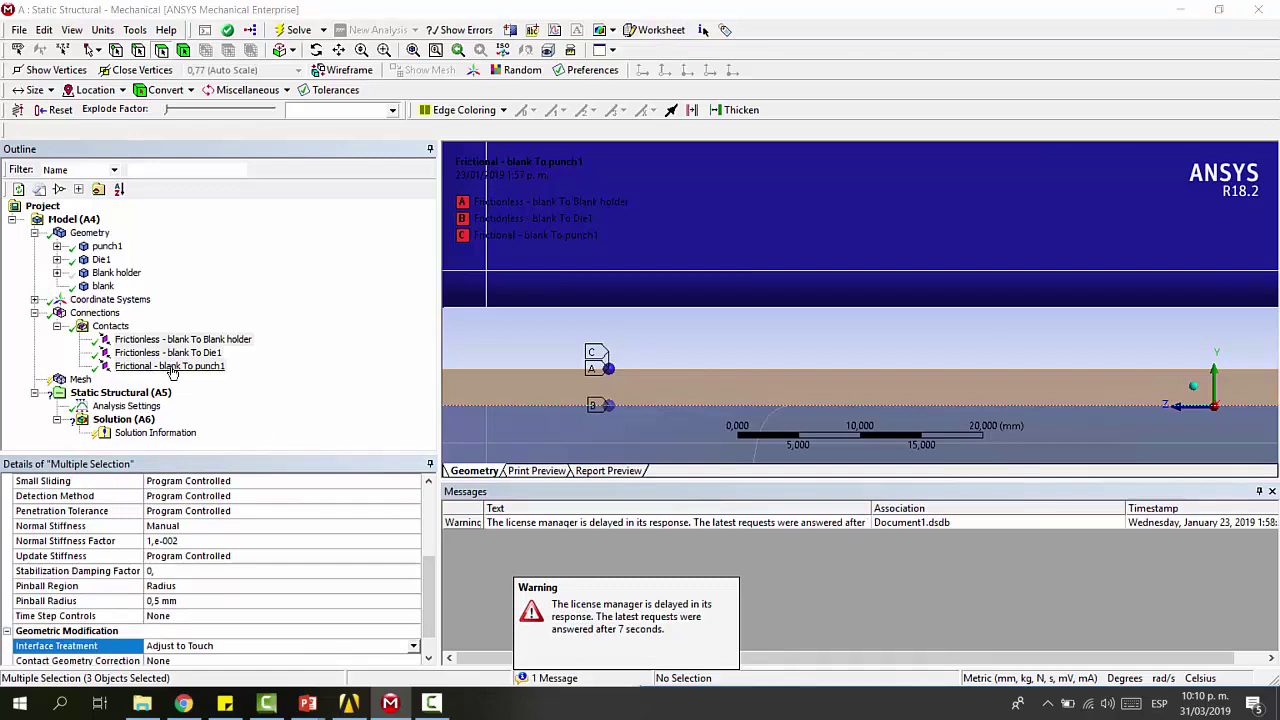
Collapse the Contacts group in the model tree and open the Mesh settings
click(116, 329)
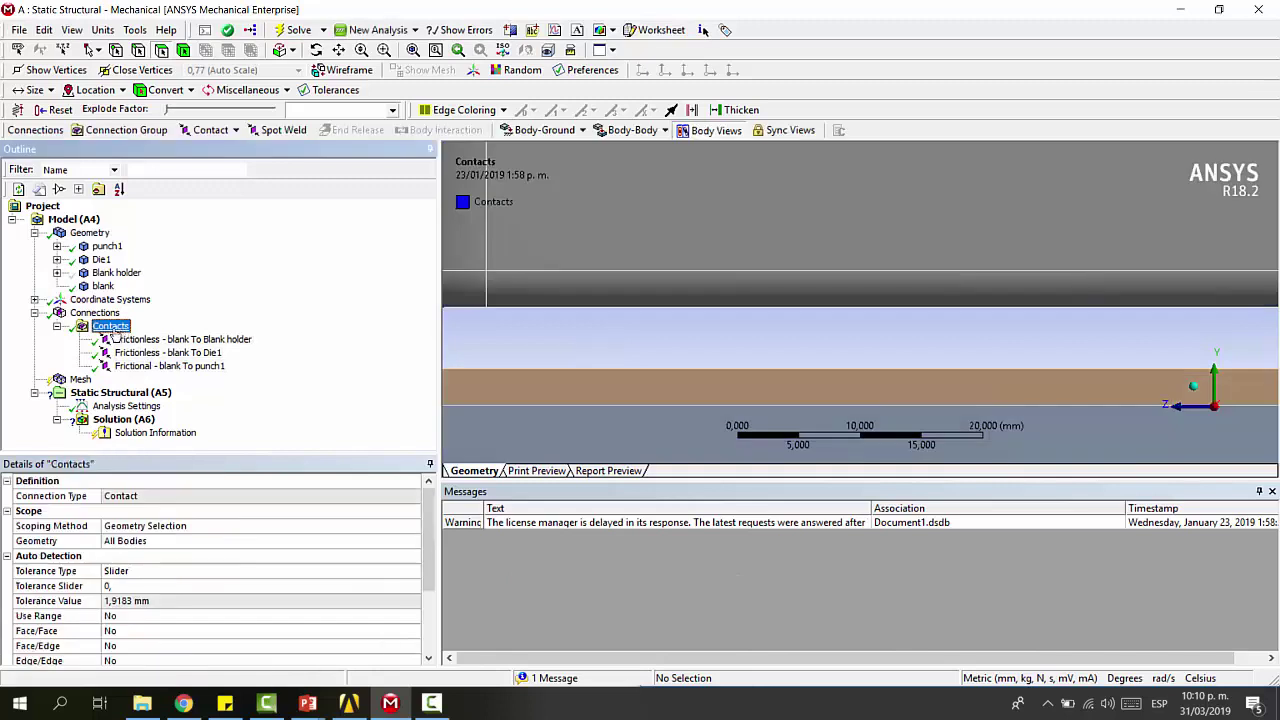
click(57, 326)
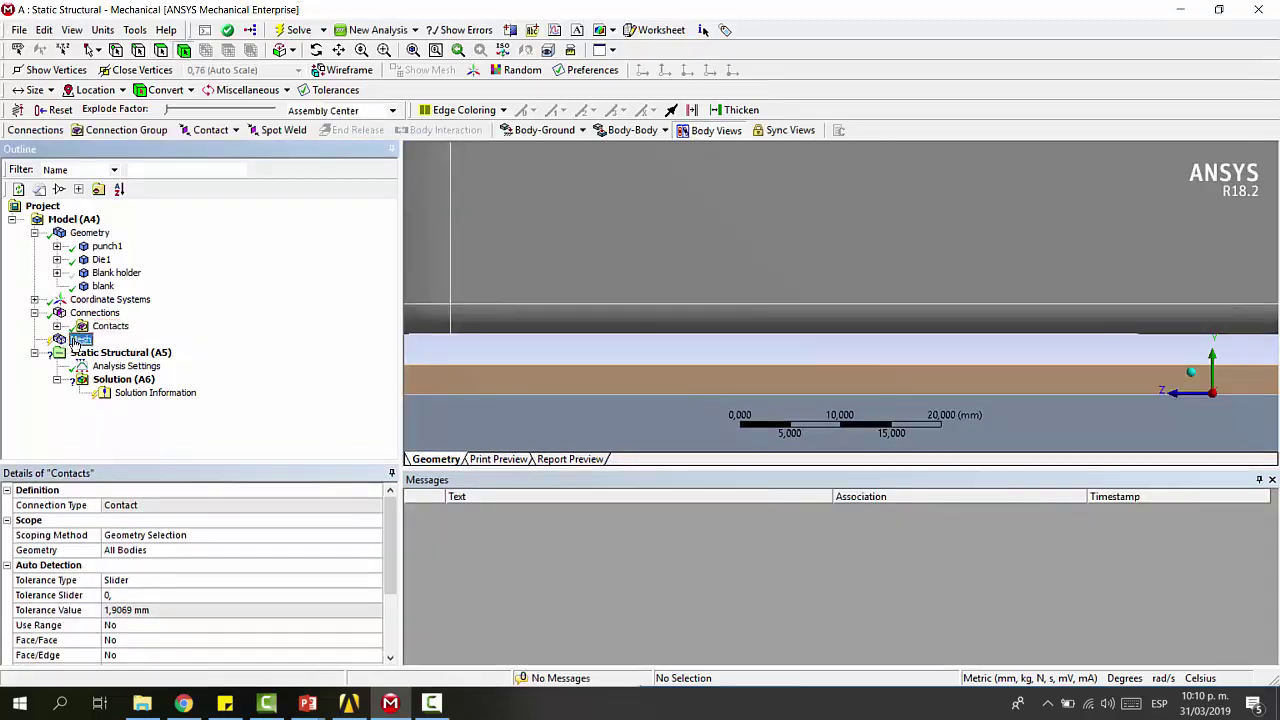
click(75, 340)
middle_drag(643, 289, 964, 260)
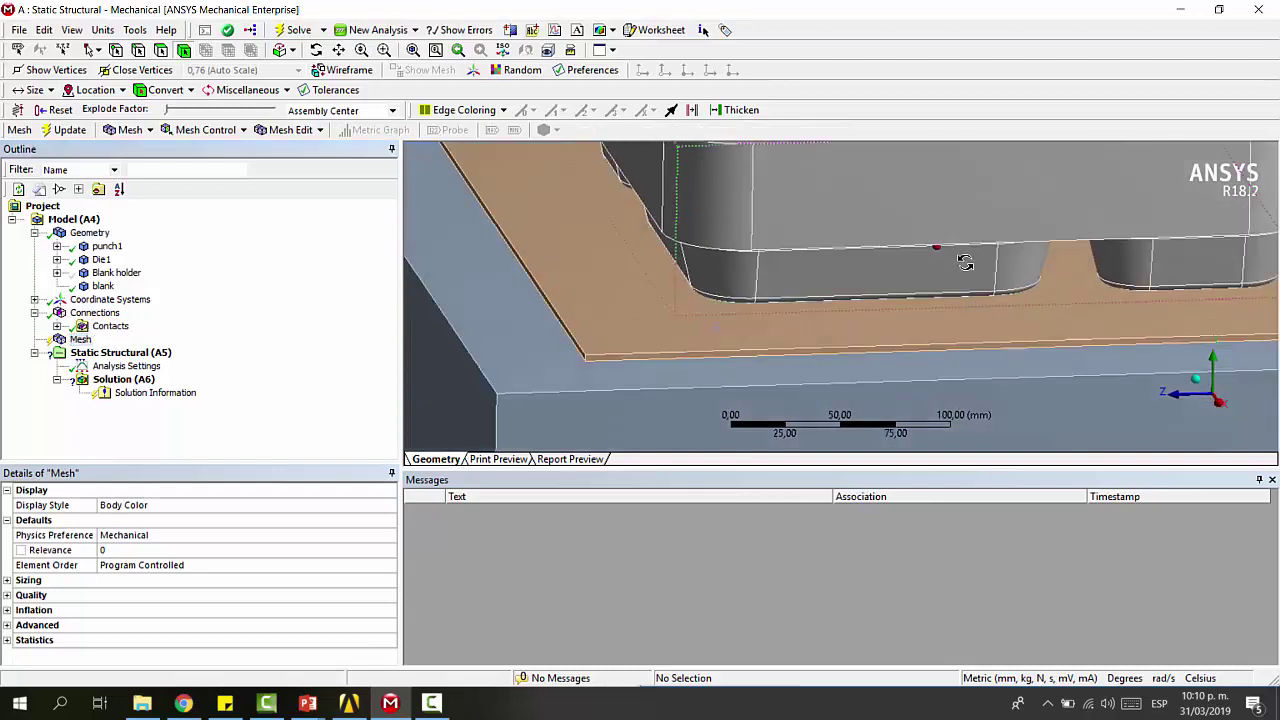
scroll(964, 260, down, 5)
scroll(985, 300, up, 5)
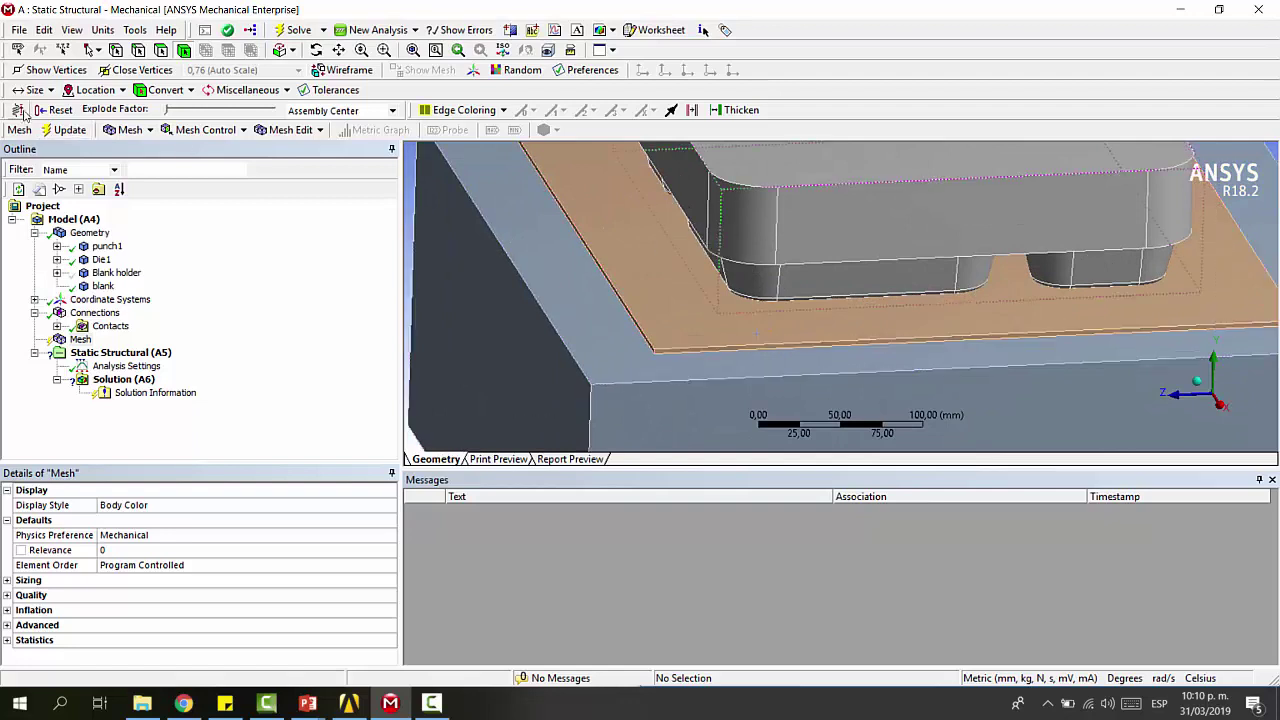
Generate the mesh with the default settings and inspect it on the punch and blank
click(113, 131)
click(236, 147)
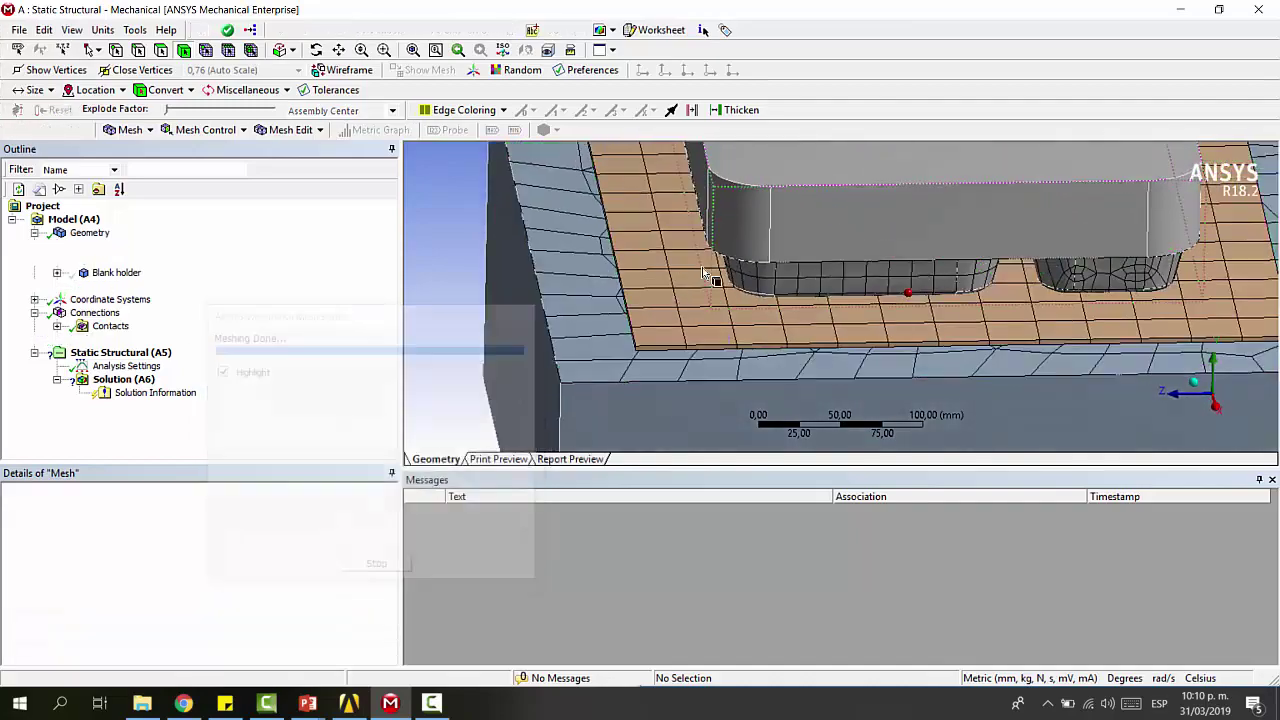
middle_drag(830, 360, 955, 255)
click(1009, 280)
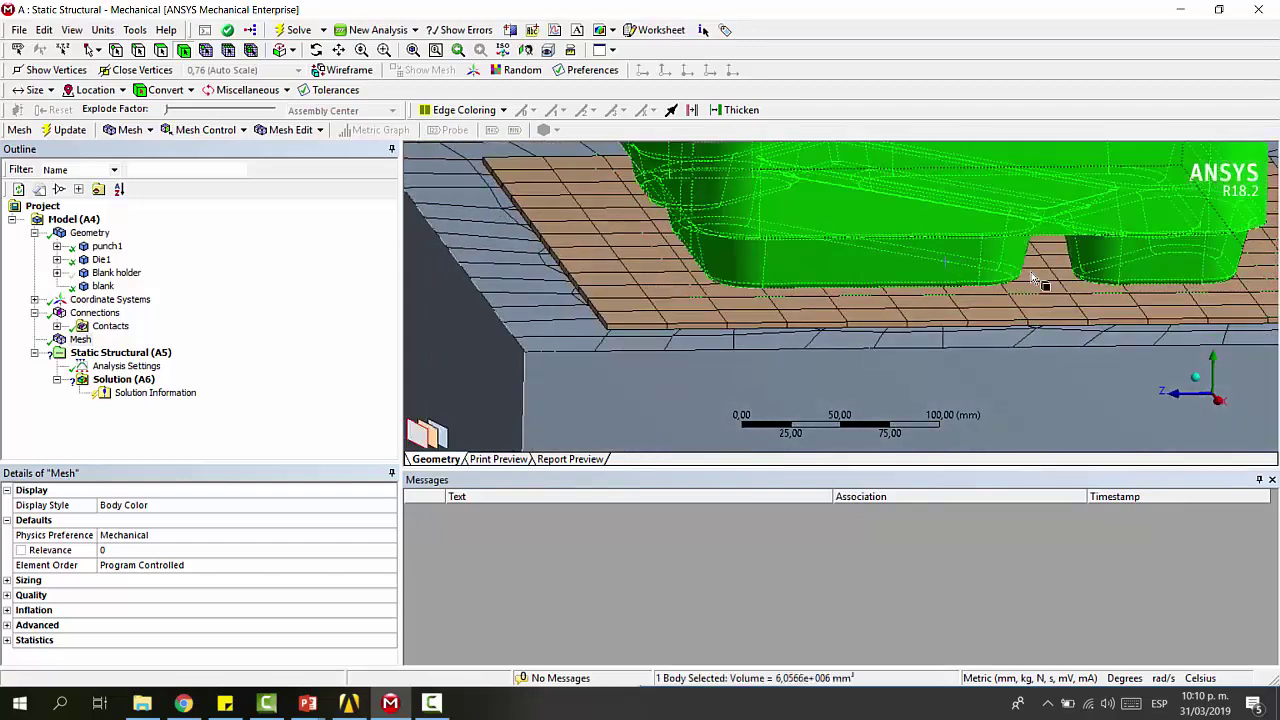
click(1035, 290)
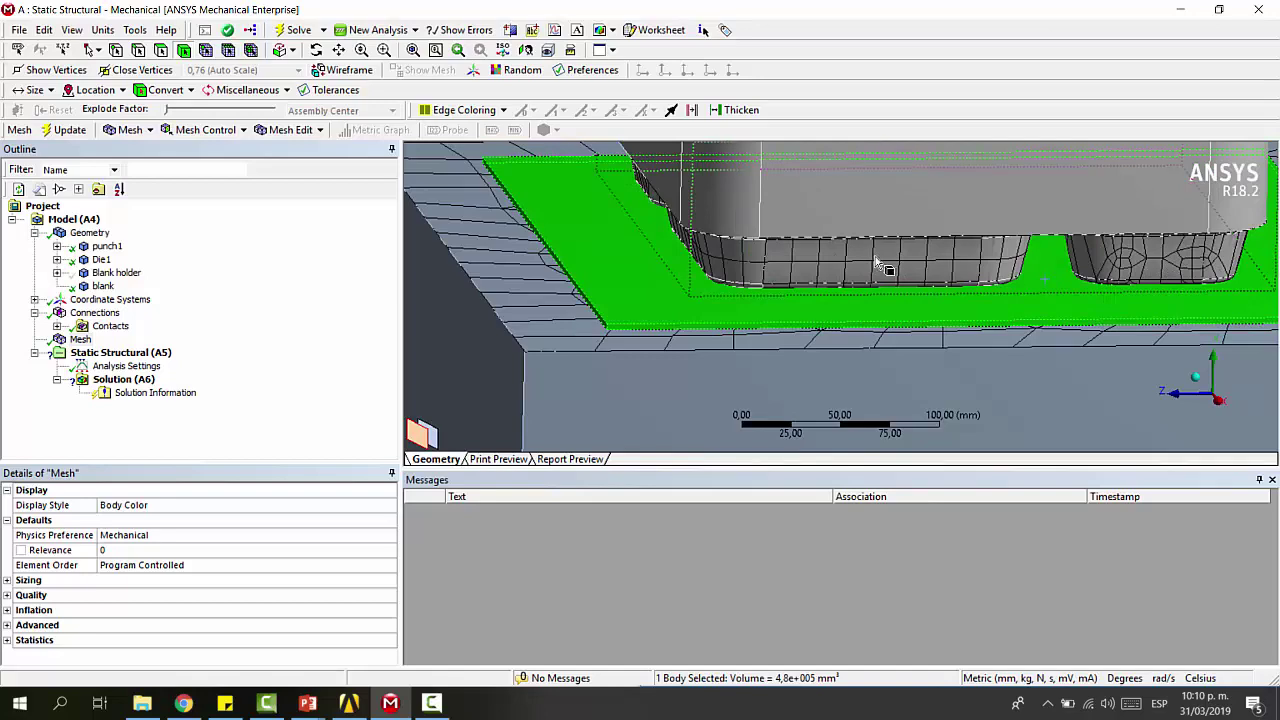
scroll(877, 262, down, 4)
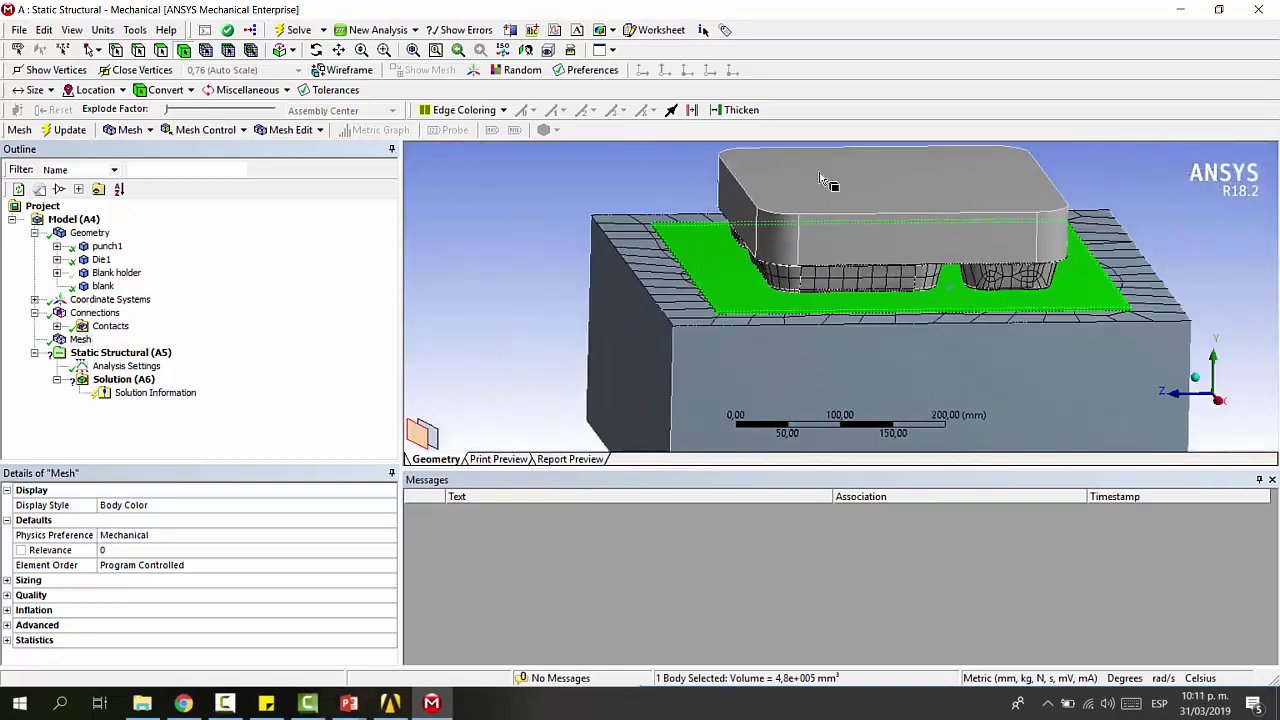
Hide every body except the punch and inspect the mesh on its underside
click(829, 177)
right_click(820, 174)
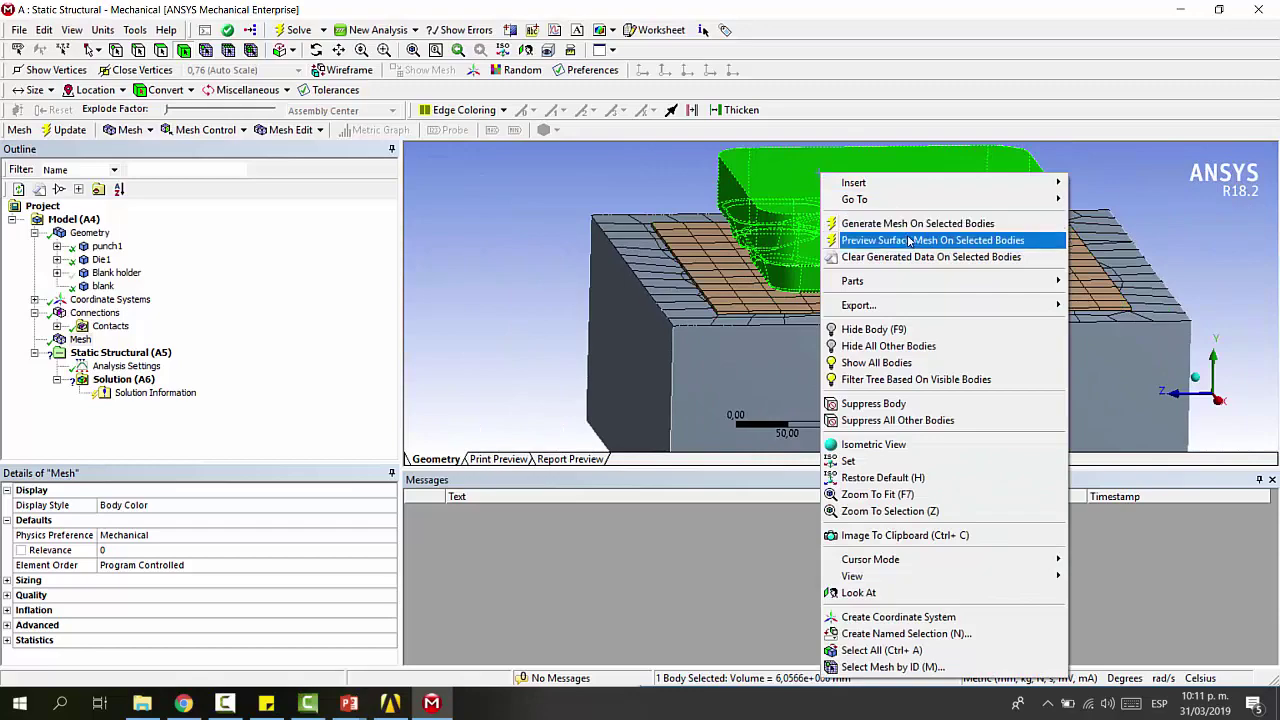
click(906, 345)
middle_drag(909, 309, 944, 377)
click(1062, 328)
scroll(944, 377, up, 10)
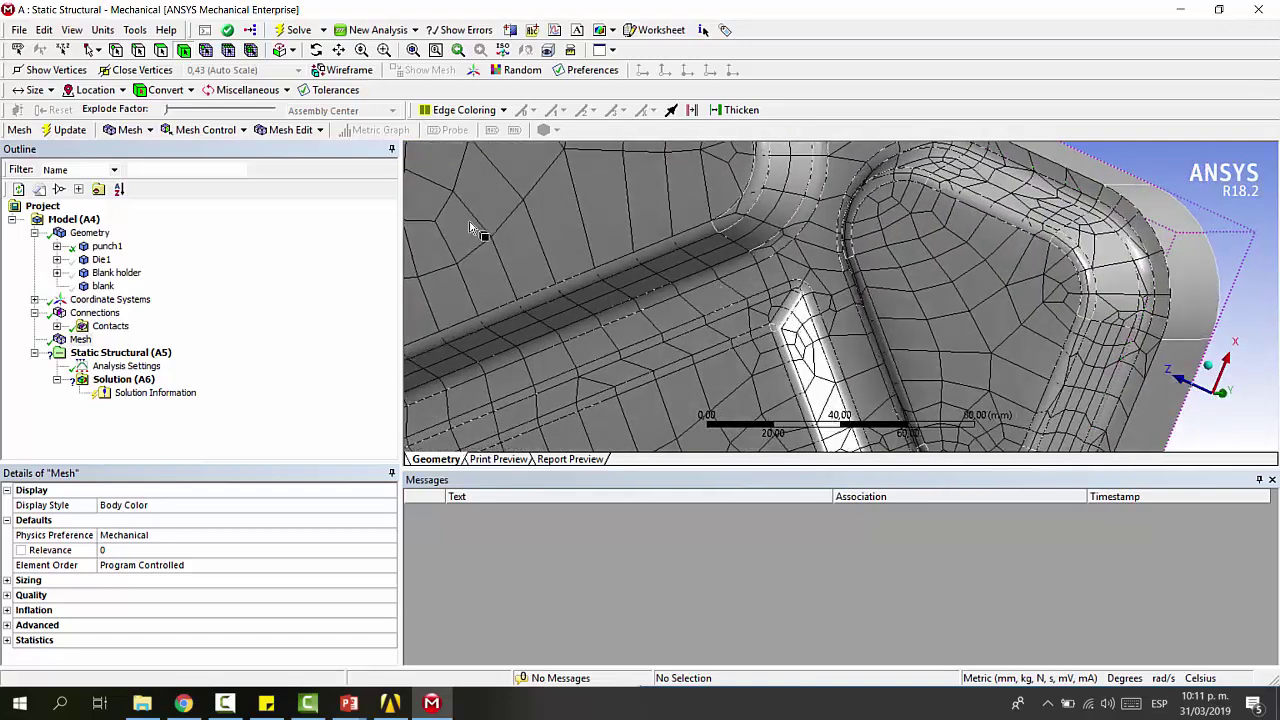
Compare the punch's geometry with its mesh, close the Messages pane and examine the elements along the punch's fillets
click(105, 327)
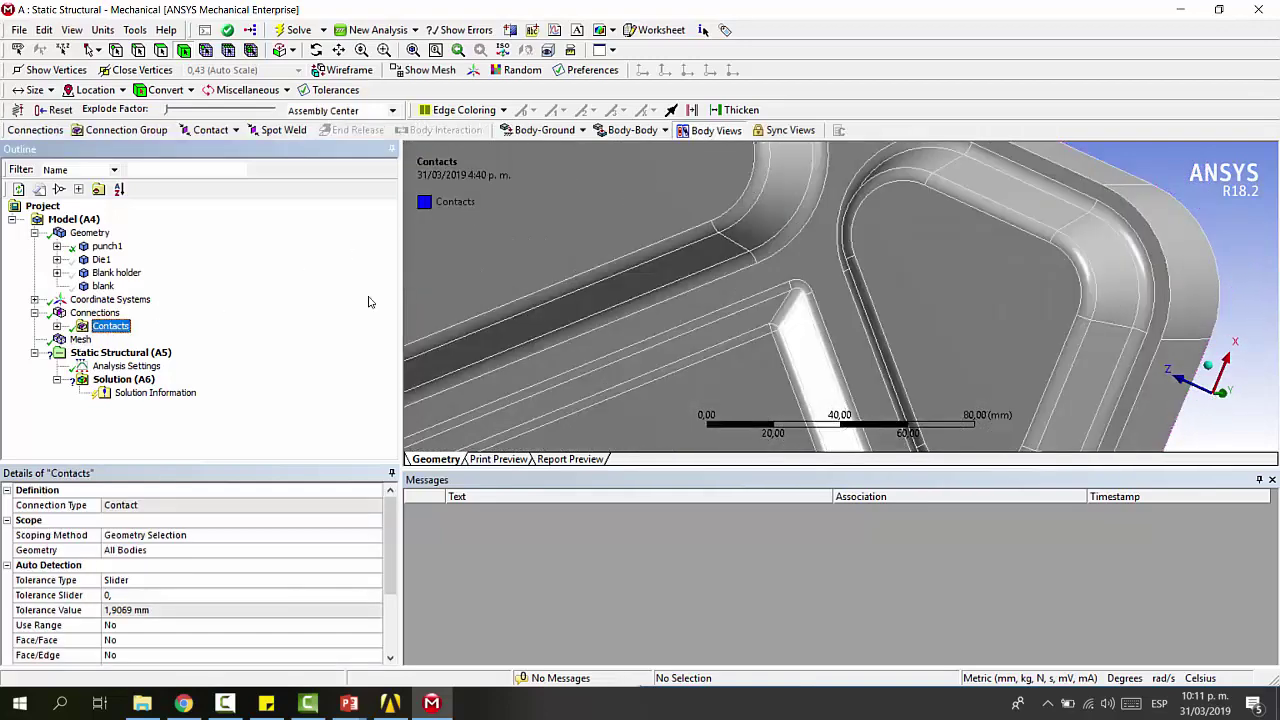
scroll(790, 268, down, 2)
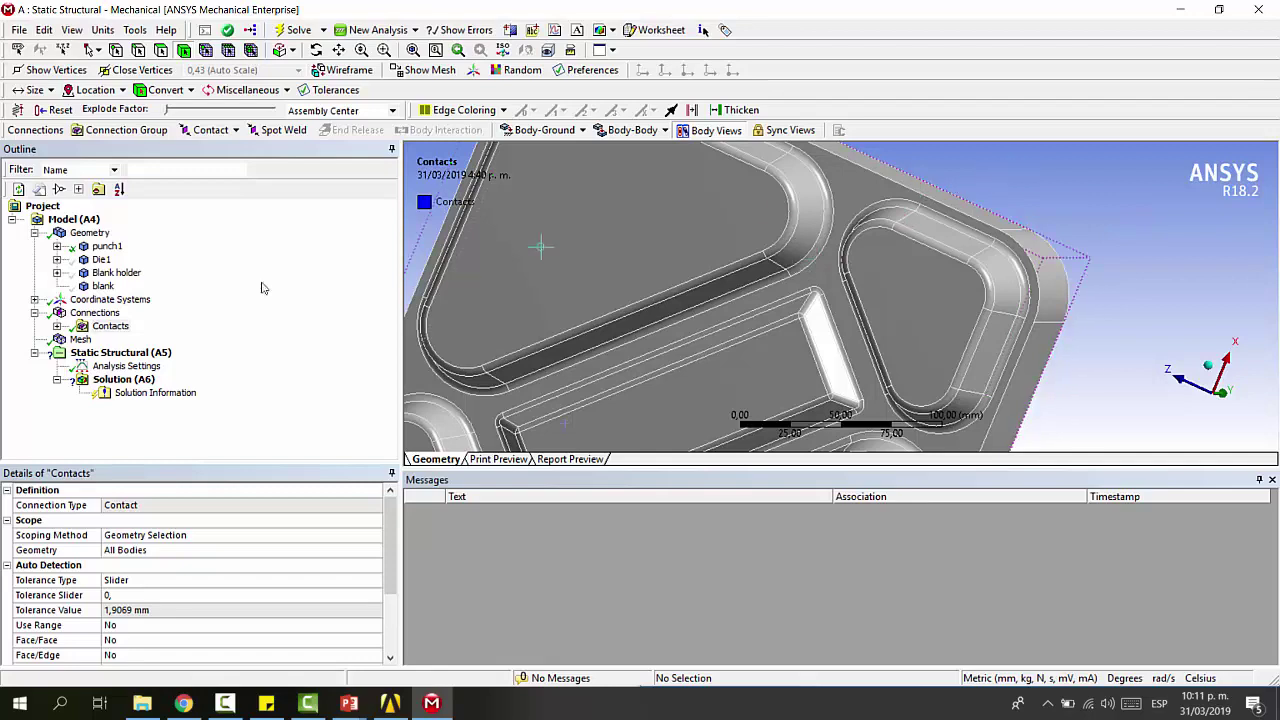
click(78, 340)
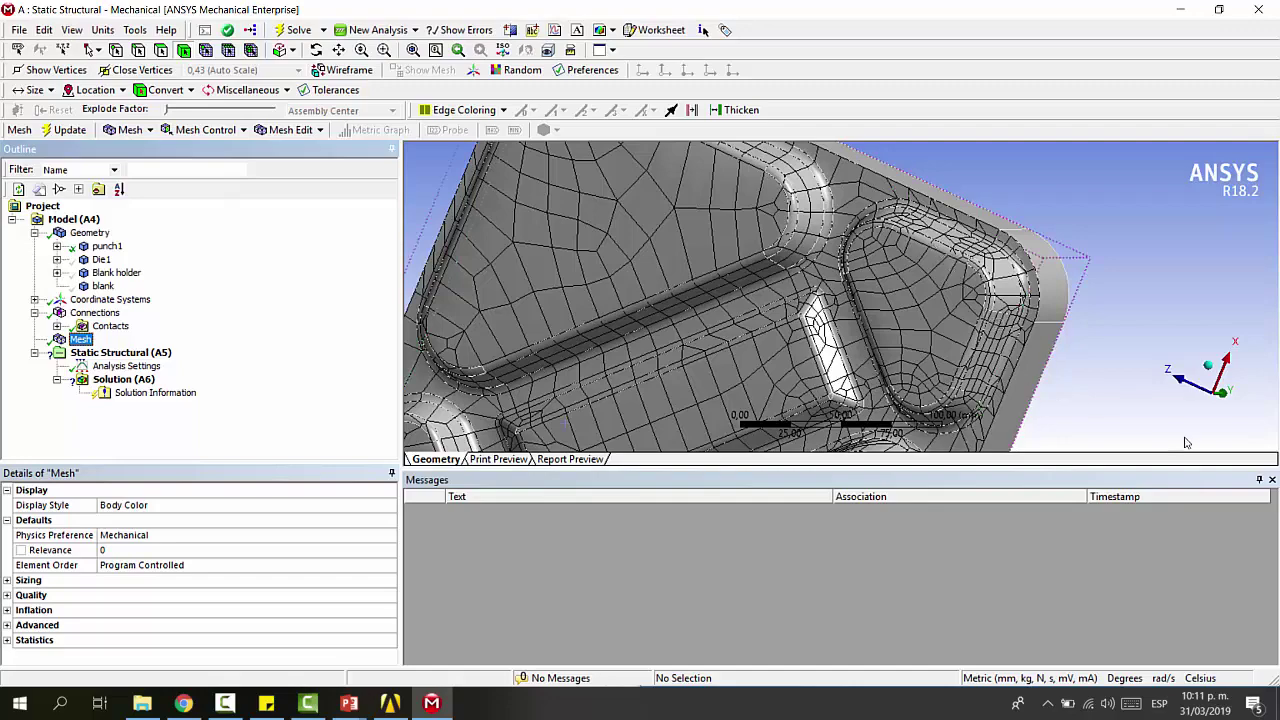
click(1272, 481)
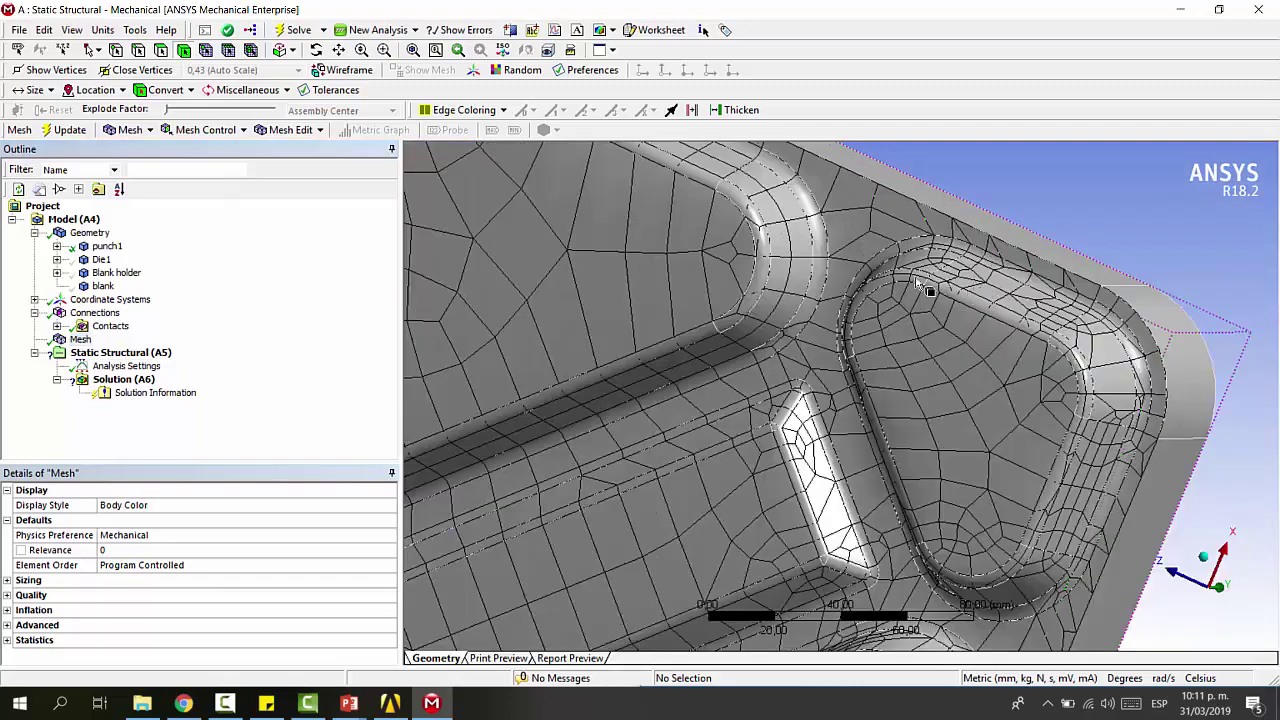
middle_drag(955, 215, 1140, 285)
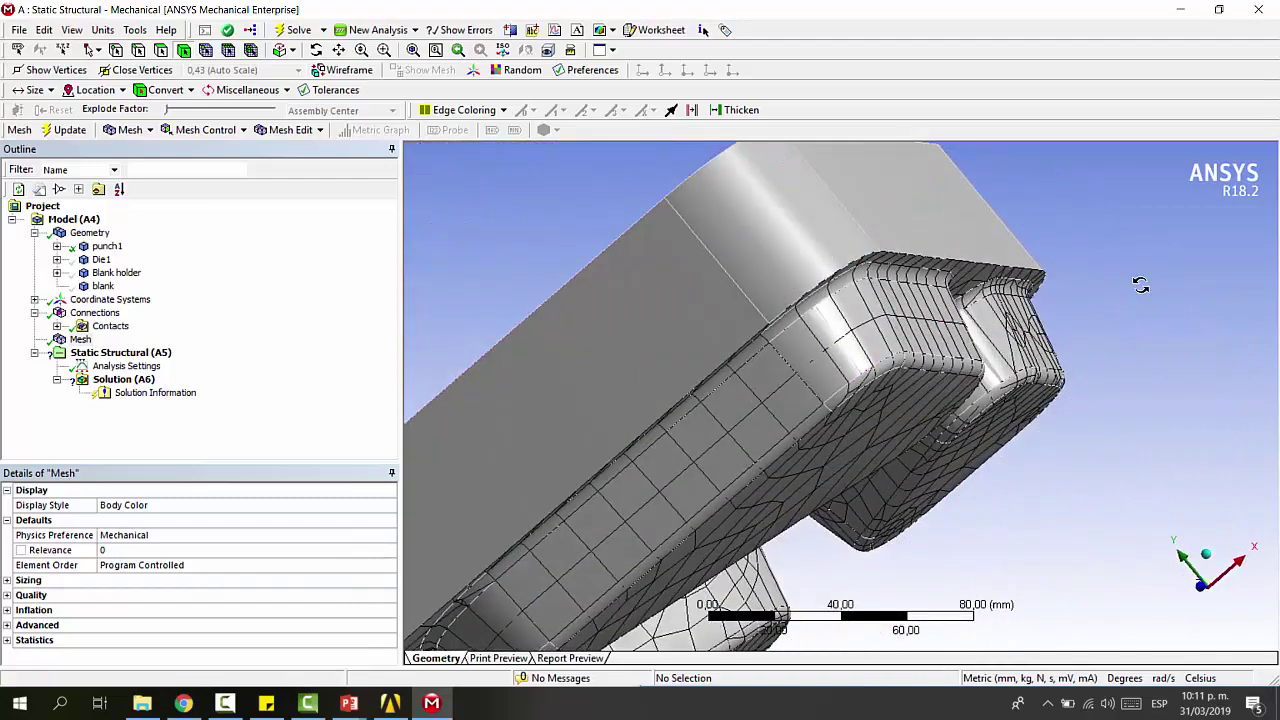
middle_drag(897, 337, 556, 390)
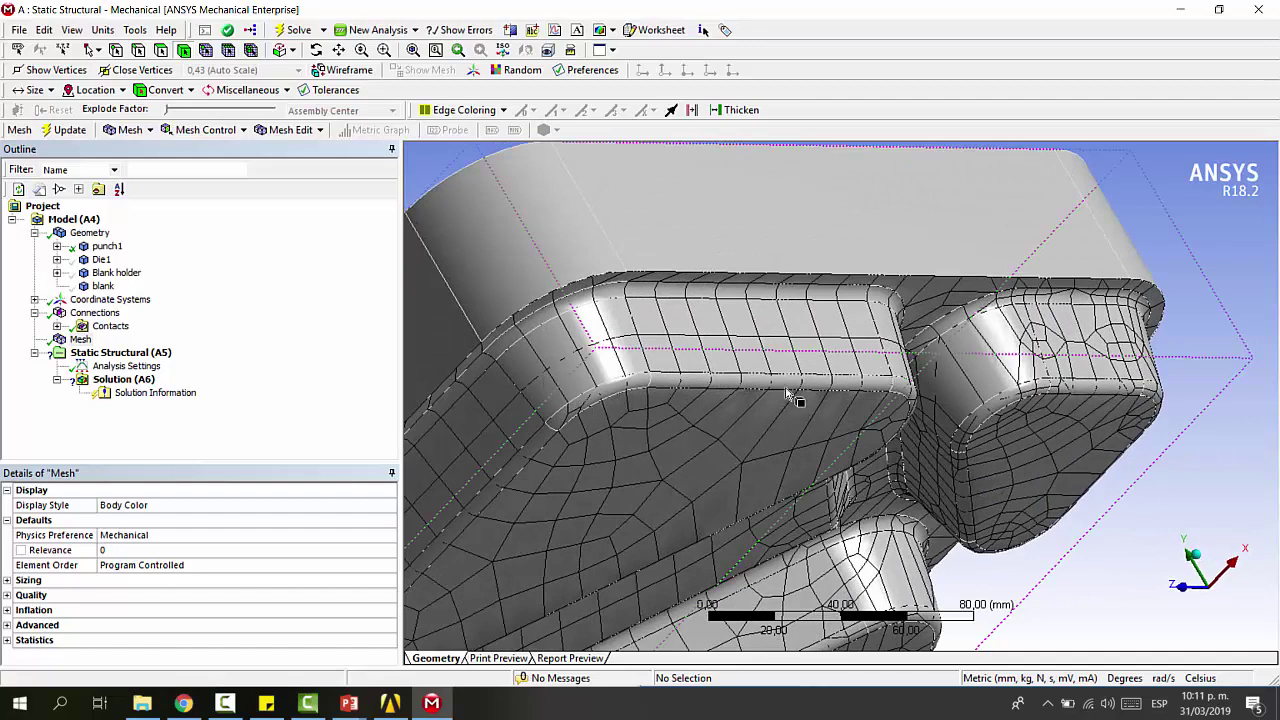
click(787, 391)
Pick the fillet faces around the small triangular boss of the punch one by one to examine their mesh
click(161, 50)
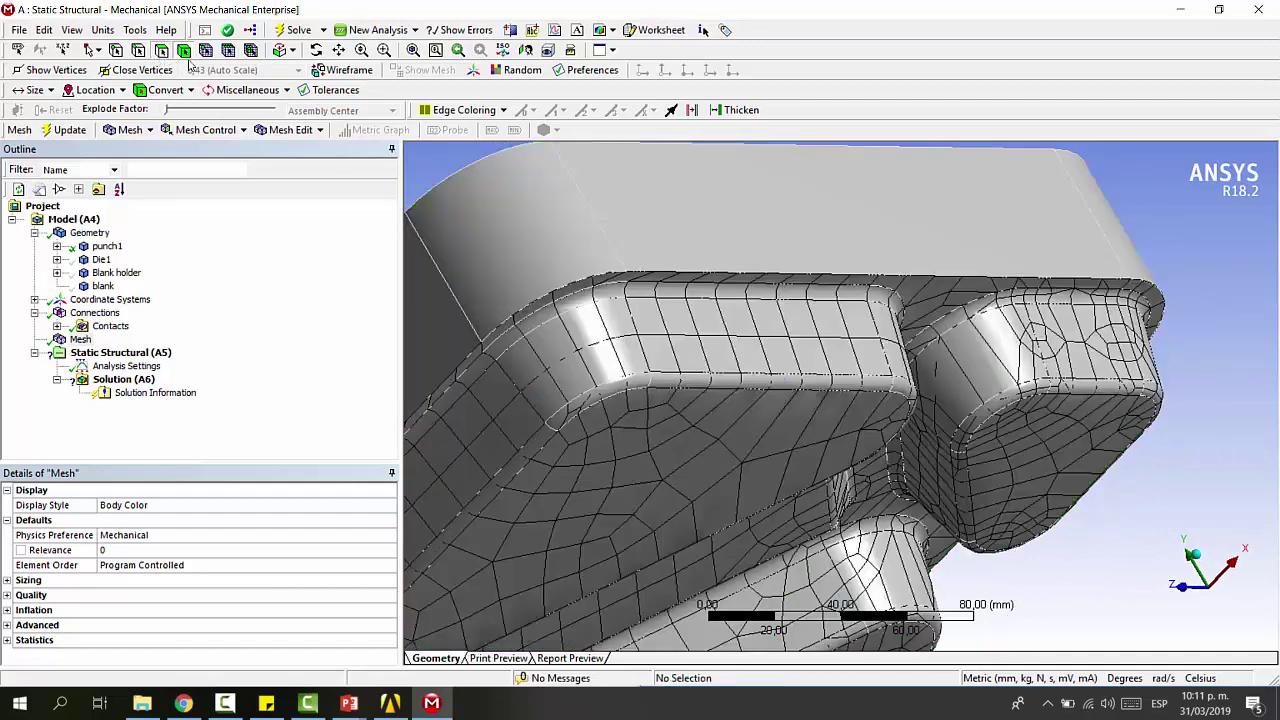
click(1110, 392)
click(1030, 410)
click(1160, 400)
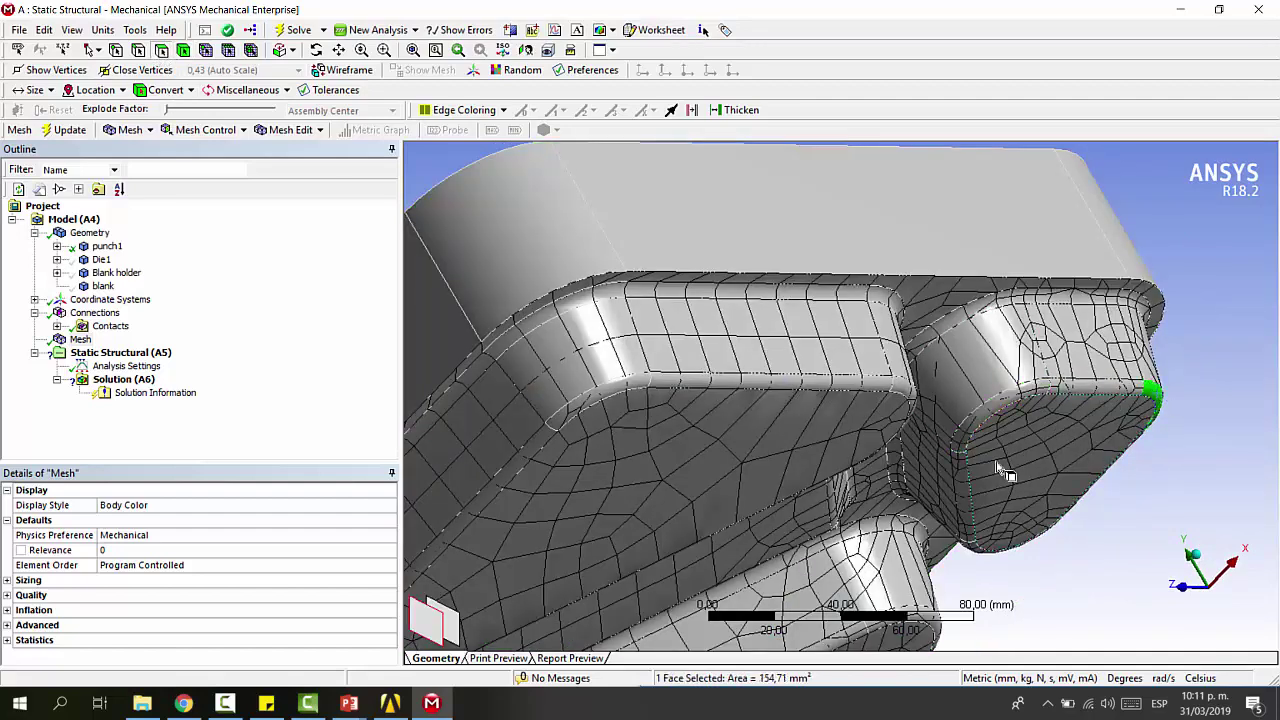
click(966, 485)
click(980, 425)
click(1130, 389)
click(1158, 394)
click(1100, 387)
click(1020, 400)
click(1035, 393)
Insert a Sizing control in the mesh and reopen its geometry scope for edge selection
click(81, 339)
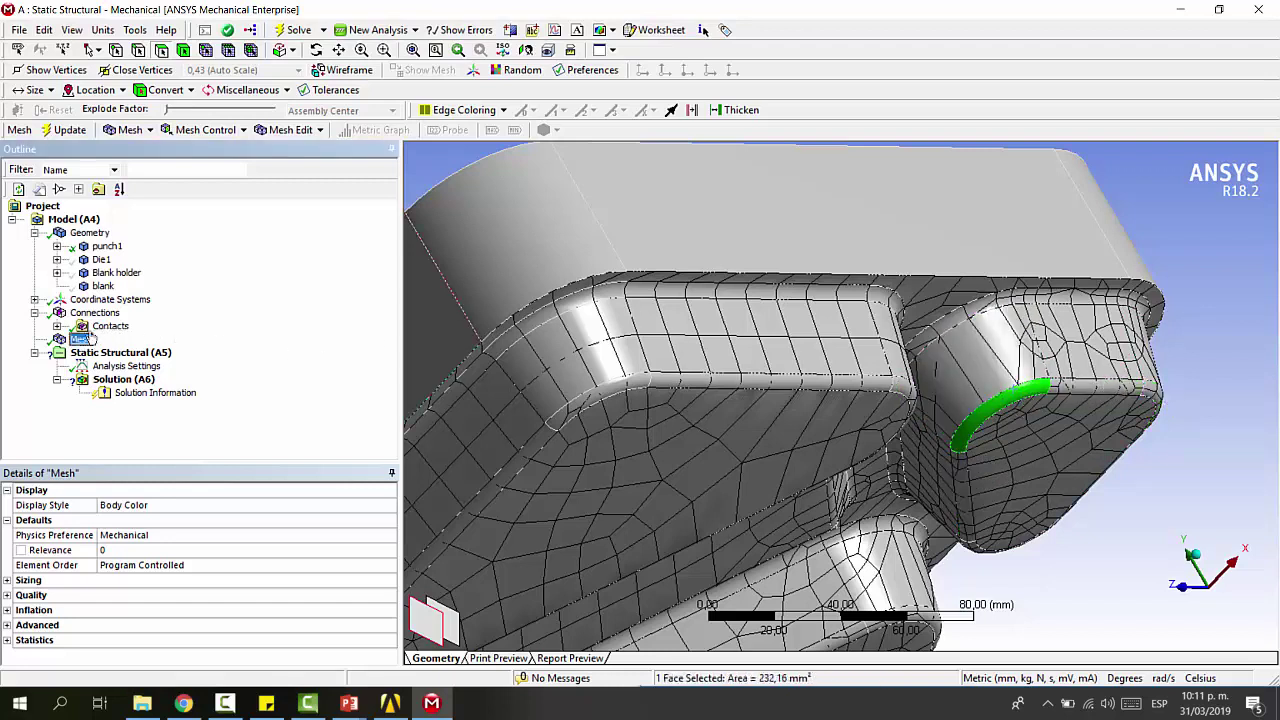
click(168, 131)
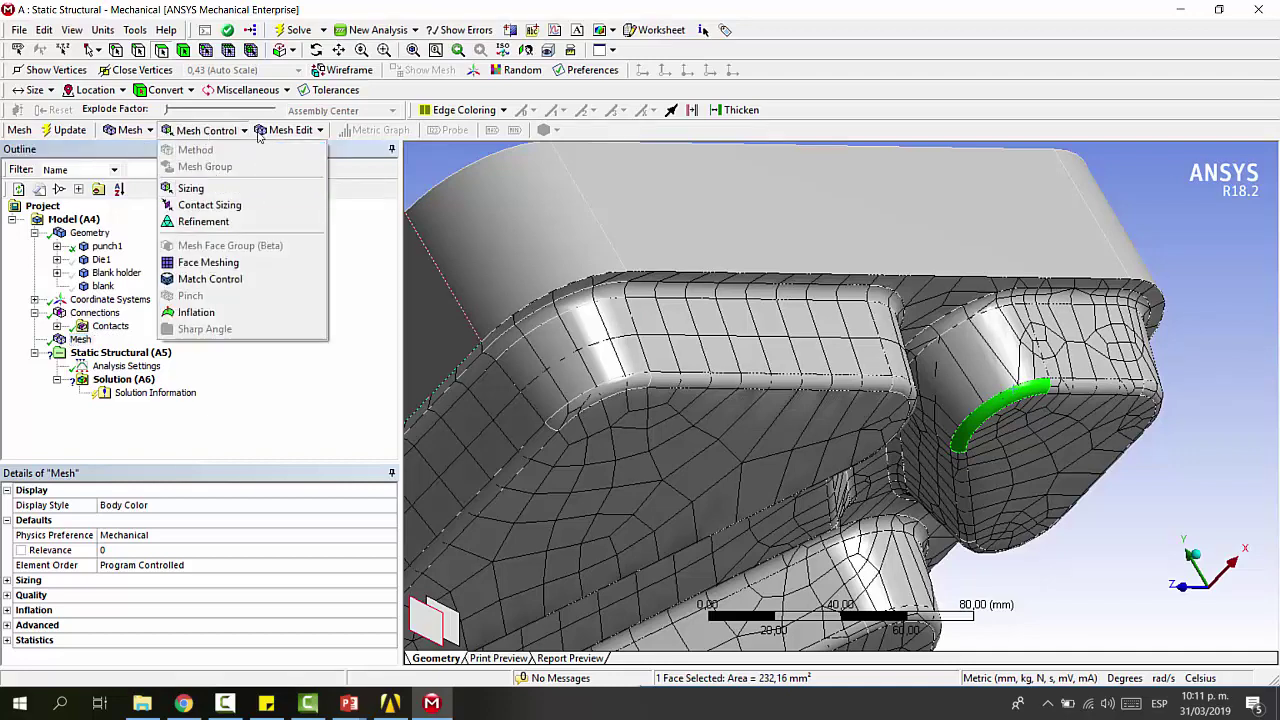
click(195, 188)
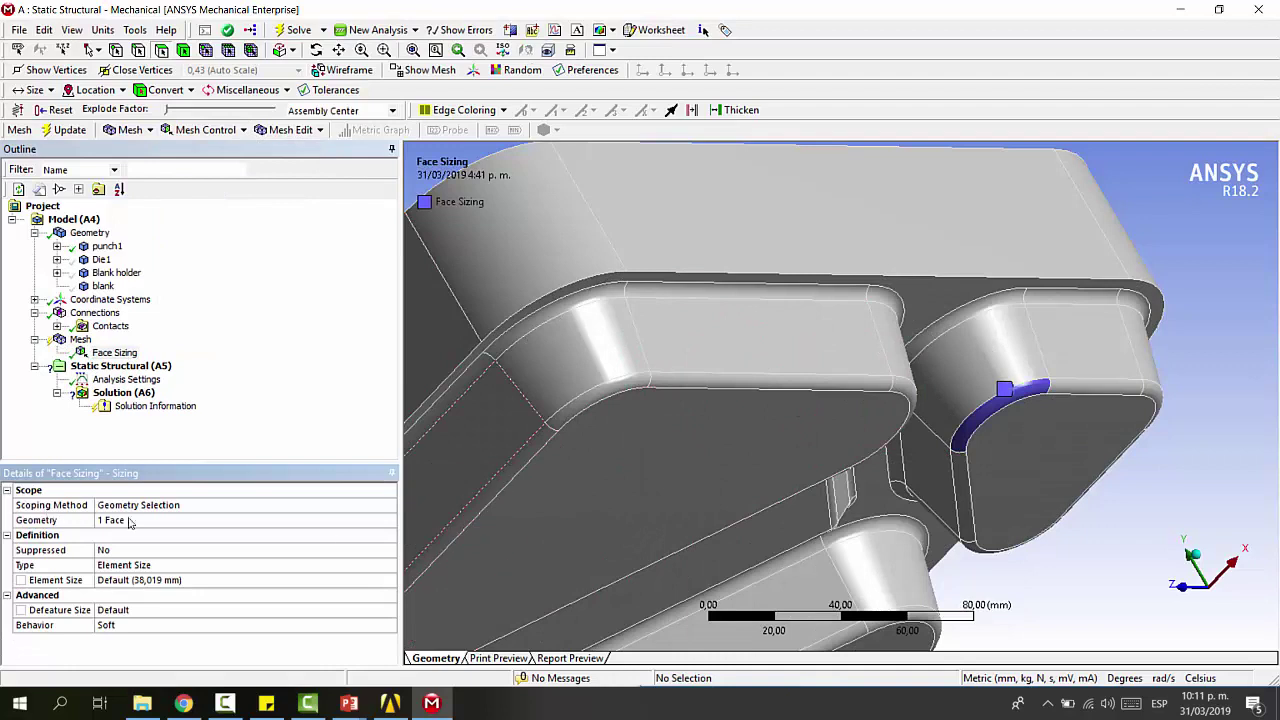
click(150, 520)
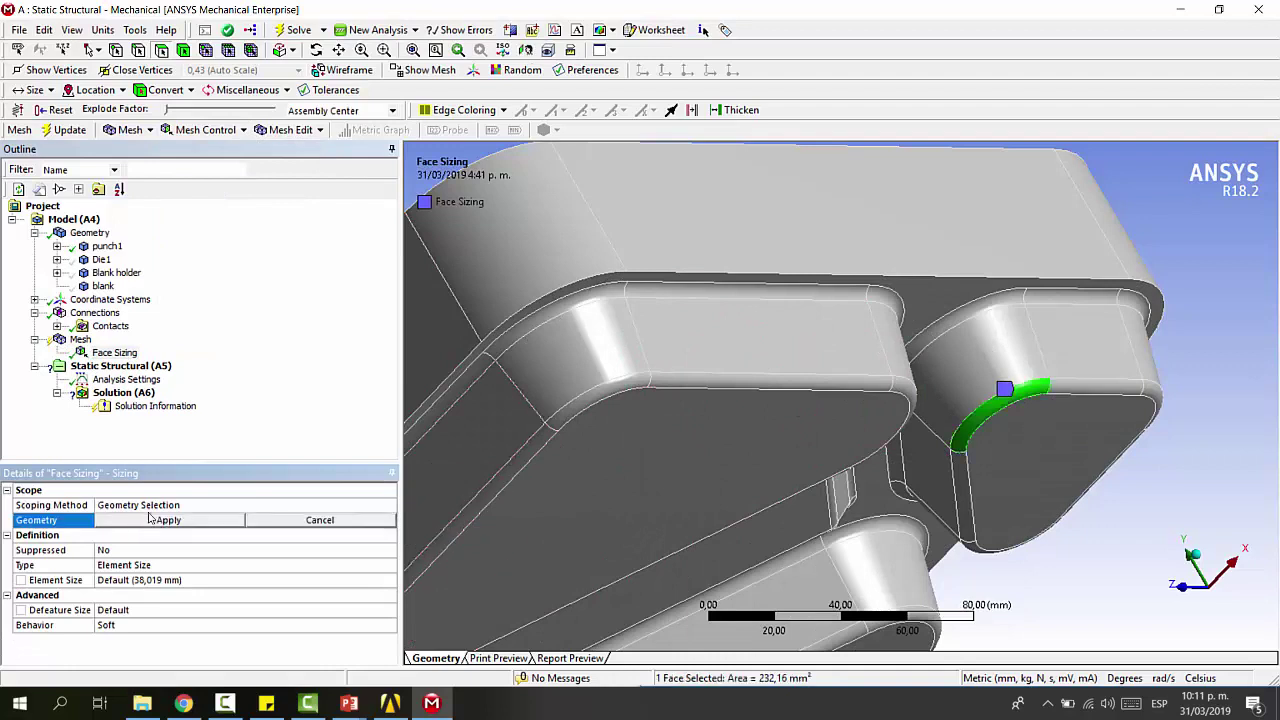
click(140, 56)
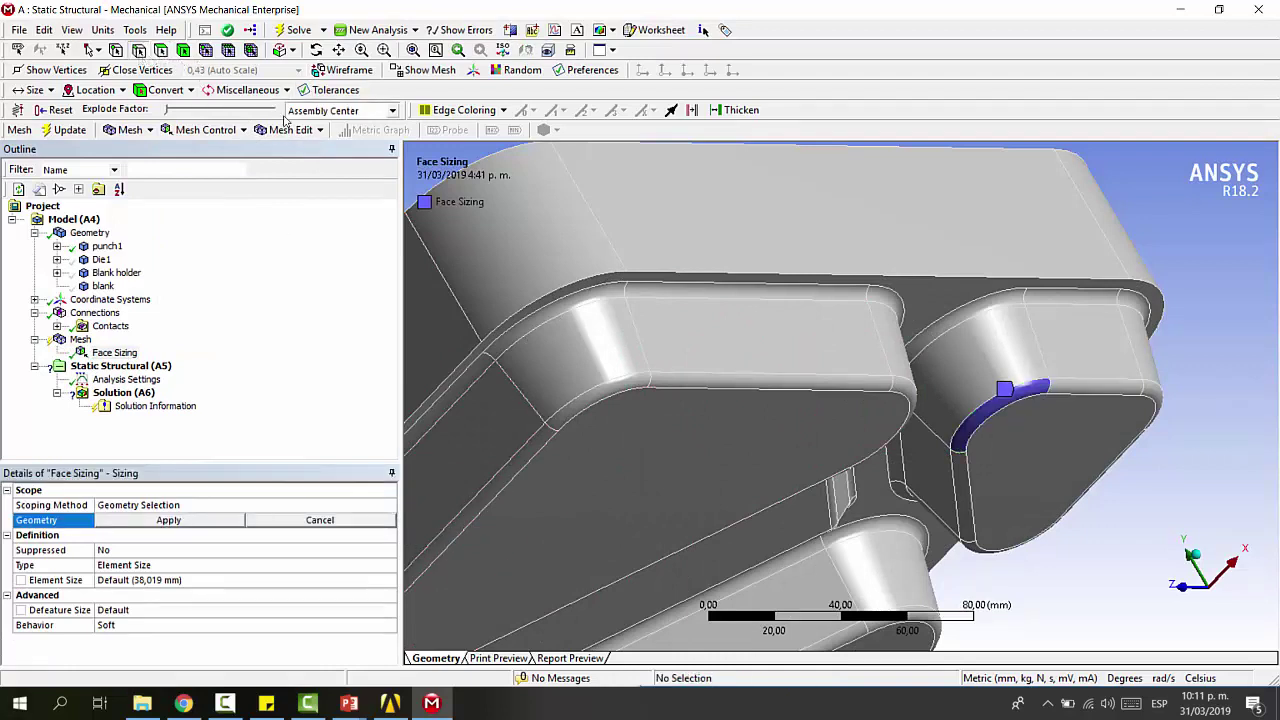
Select the short edges crossing the upper and lower fillets around the punch's first large triangular boss
click(651, 380)
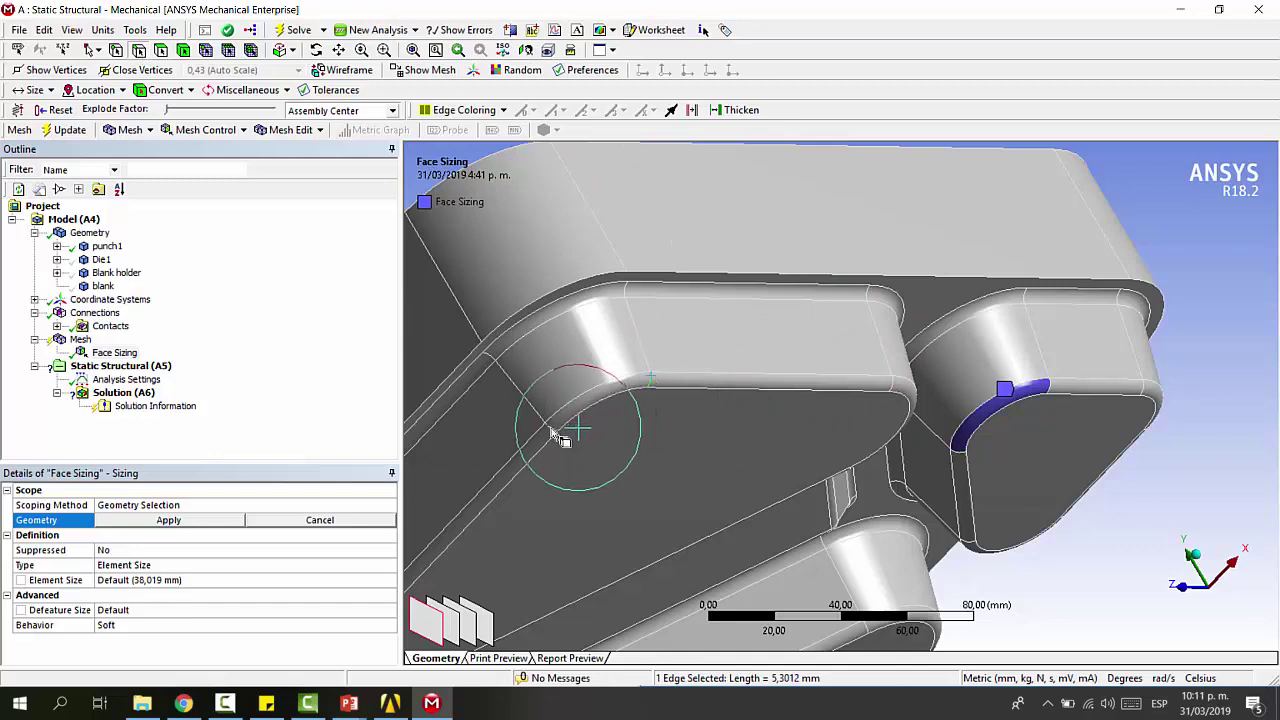
ctrl+click(553, 428)
scroll(871, 371, up, 3)
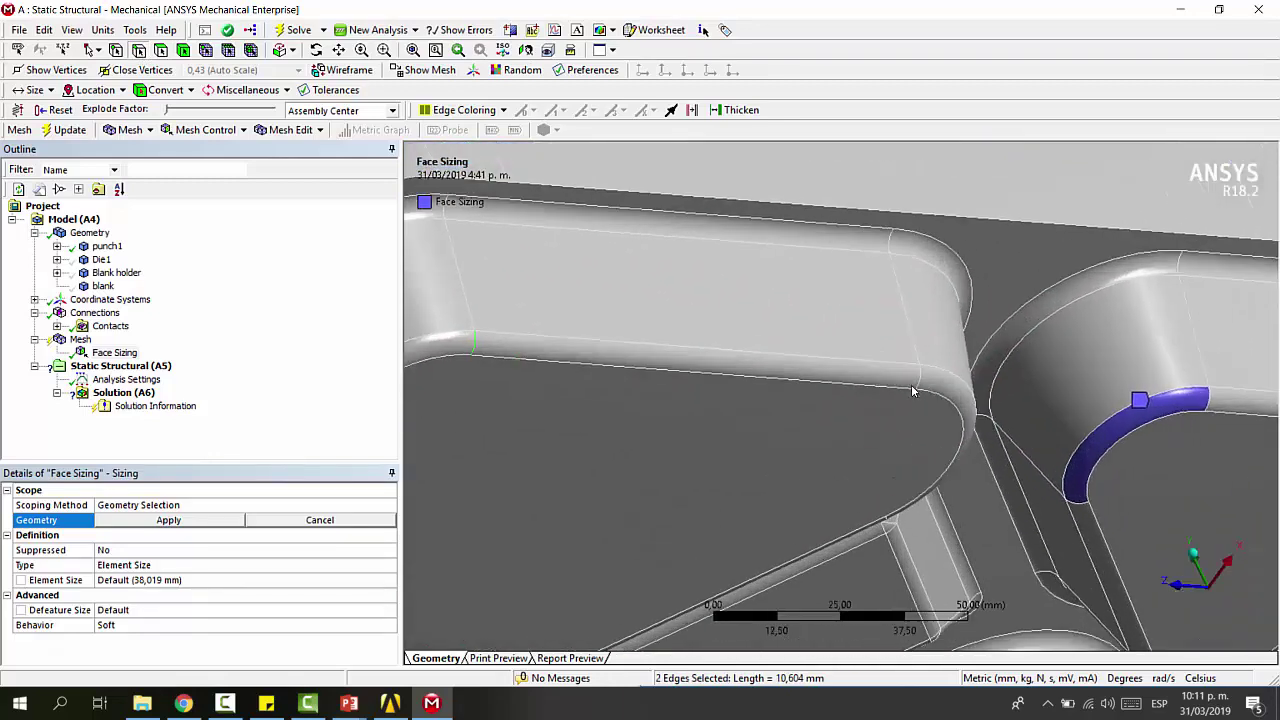
ctrl+click(920, 378)
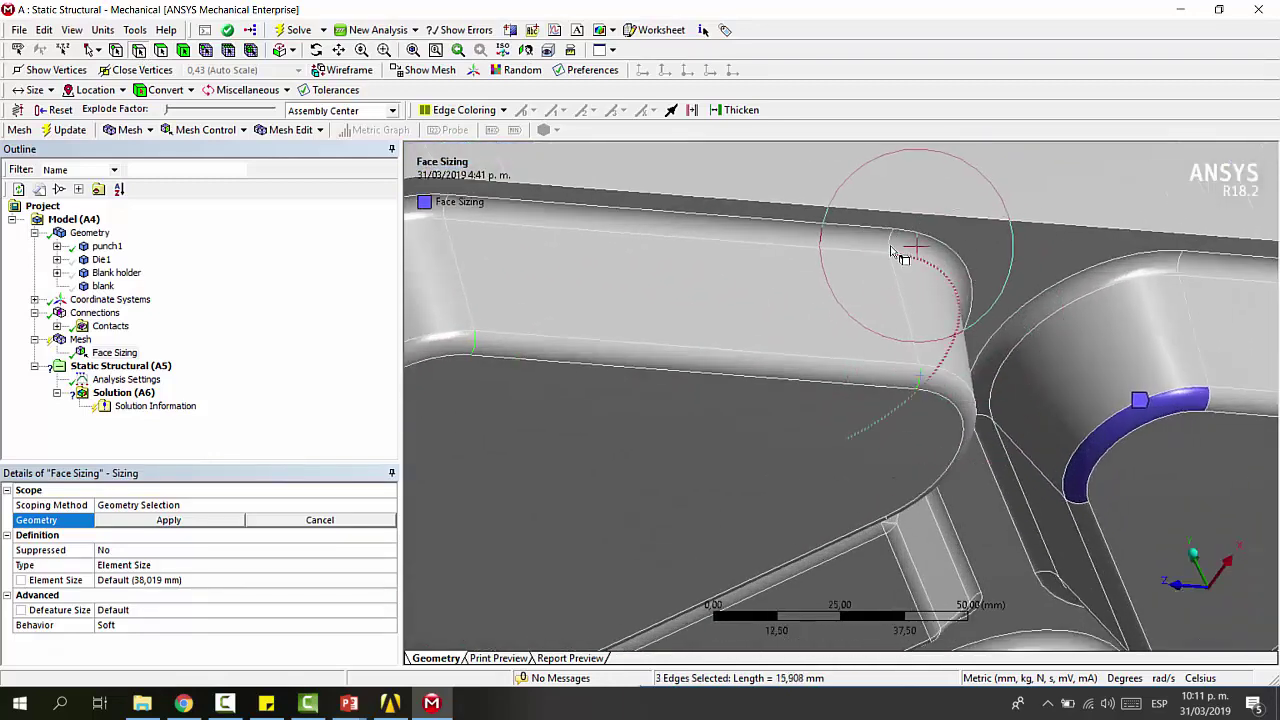
ctrl+click(898, 245)
scroll(1086, 294, down, 3)
ctrl+click(578, 277)
middle_drag(585, 280, 846, 283)
ctrl+click(728, 357)
middle_drag(728, 357, 614, 400)
ctrl+click(700, 448)
ctrl+click(752, 484)
middle_drag(771, 432, 857, 300)
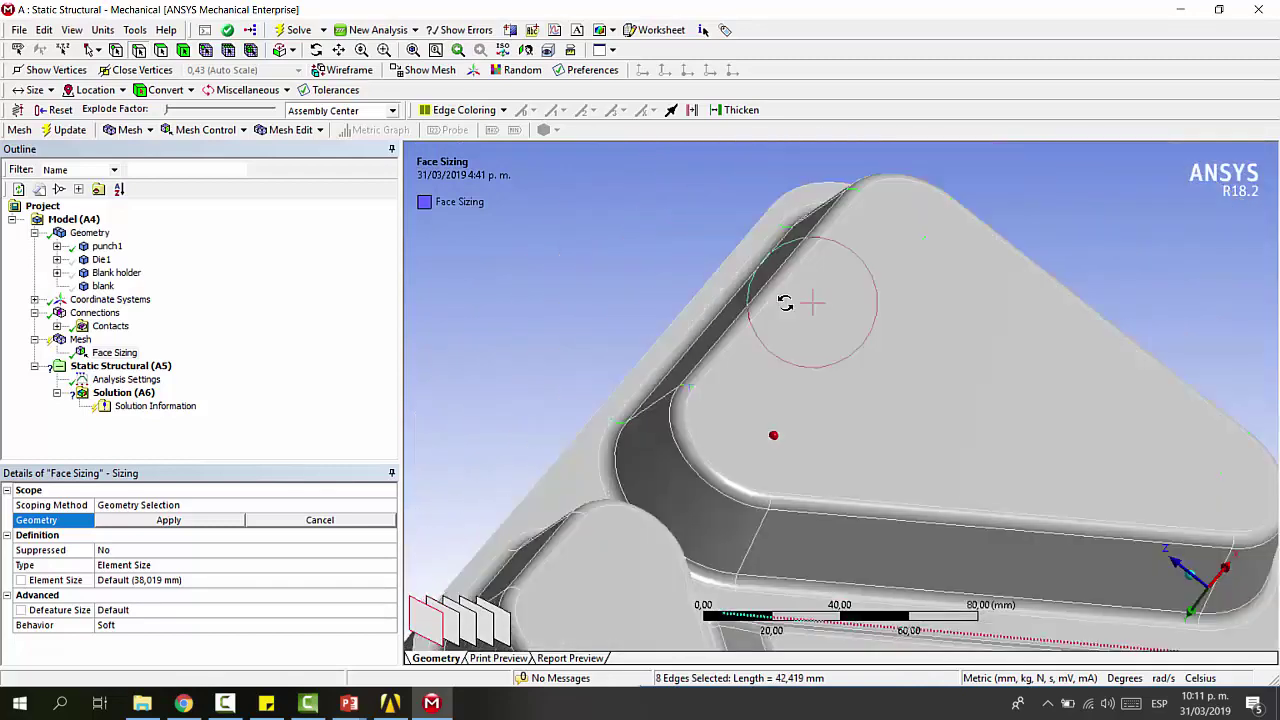
middle_drag(770, 500, 771, 514)
ctrl+click(686, 568)
middle_drag(686, 568, 907, 428)
ctrl+click(740, 588)
ctrl+click(903, 518)
ctrl+click(985, 365)
Add the short edges crossing the upper and lower fillets of the punch's remaining triangular bosses to the selection
middle_drag(985, 365, 1074, 386)
scroll(1177, 400, up, 2)
ctrl+click(1087, 462)
ctrl+click(1087, 462)
middle_drag(1087, 462, 960, 449)
ctrl+click(914, 466)
ctrl+click(857, 449)
ctrl+click(1040, 610)
ctrl+click(1023, 429)
ctrl+click(1034, 400)
ctrl+click(1149, 360)
ctrl+click(942, 328)
ctrl+click(1100, 229)
middle_drag(1100, 229, 648, 418)
ctrl+click(1113, 204)
ctrl+click(614, 545)
middle_drag(614, 545, 645, 291)
ctrl+click(829, 349)
ctrl+click(651, 491)
ctrl+click(737, 320)
ctrl+click(790, 371)
ctrl+click(777, 443)
ctrl+click(994, 371)
ctrl+click(645, 291)
ctrl+click(794, 366)
middle_drag(794, 366, 884, 276)
ctrl+click(760, 230)
ctrl+click(849, 317)
ctrl+click(686, 200)
ctrl+click(571, 286)
middle_drag(571, 286, 563, 257)
ctrl+click(563, 257)
middle_drag(841, 204, 860, 371)
Add the short fillet edges at the corners of the central rectangular boss and apply the whole selection to the sizing
ctrl+click(983, 277)
ctrl+click(860, 434)
middle_drag(860, 434, 818, 440)
ctrl+click(745, 470)
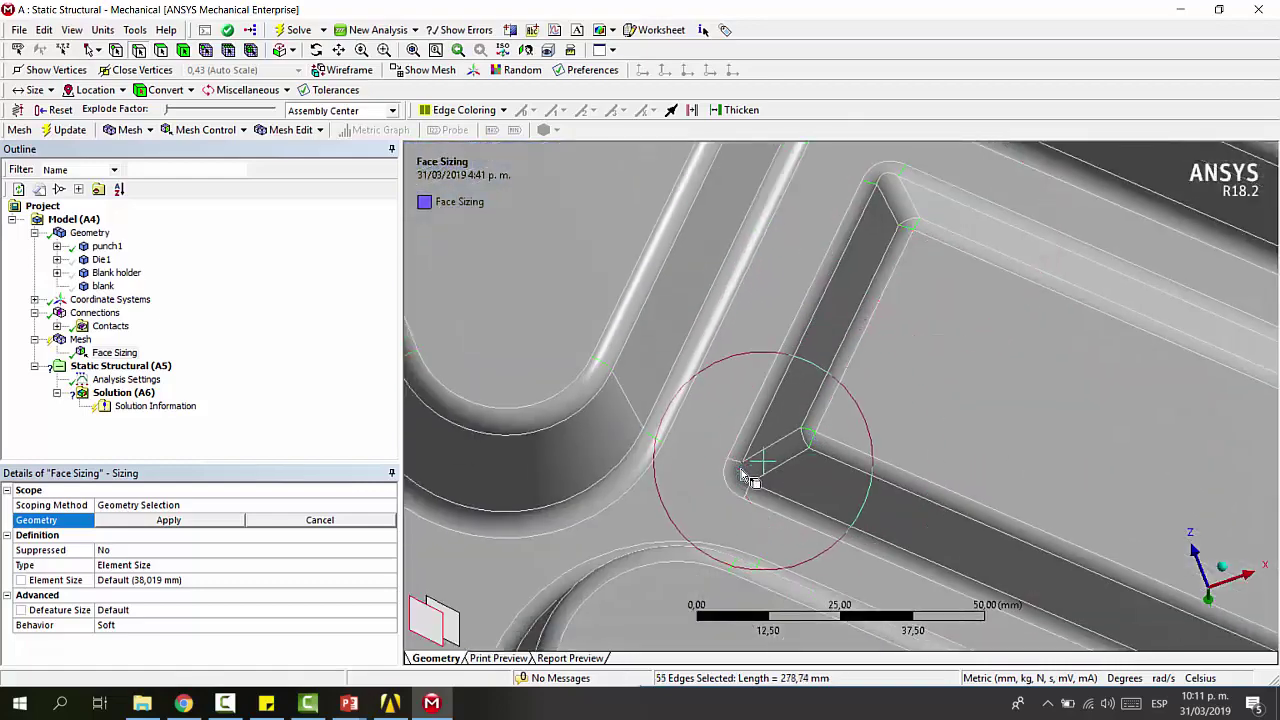
ctrl+click(745, 480)
middle_drag(745, 480, 903, 366)
ctrl+click(903, 366)
ctrl+click(931, 449)
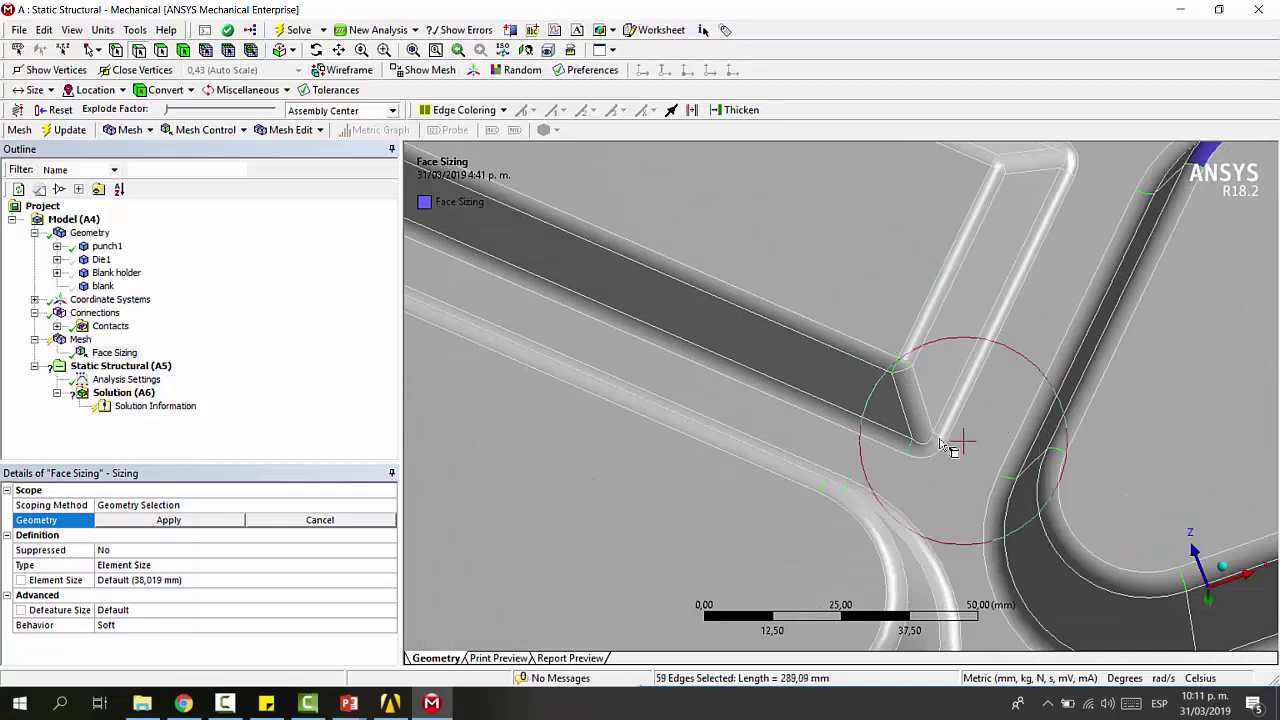
middle_drag(931, 449, 960, 355)
ctrl+click(960, 355)
ctrl+click(963, 357)
ctrl+click(986, 337)
ctrl+click(1034, 351)
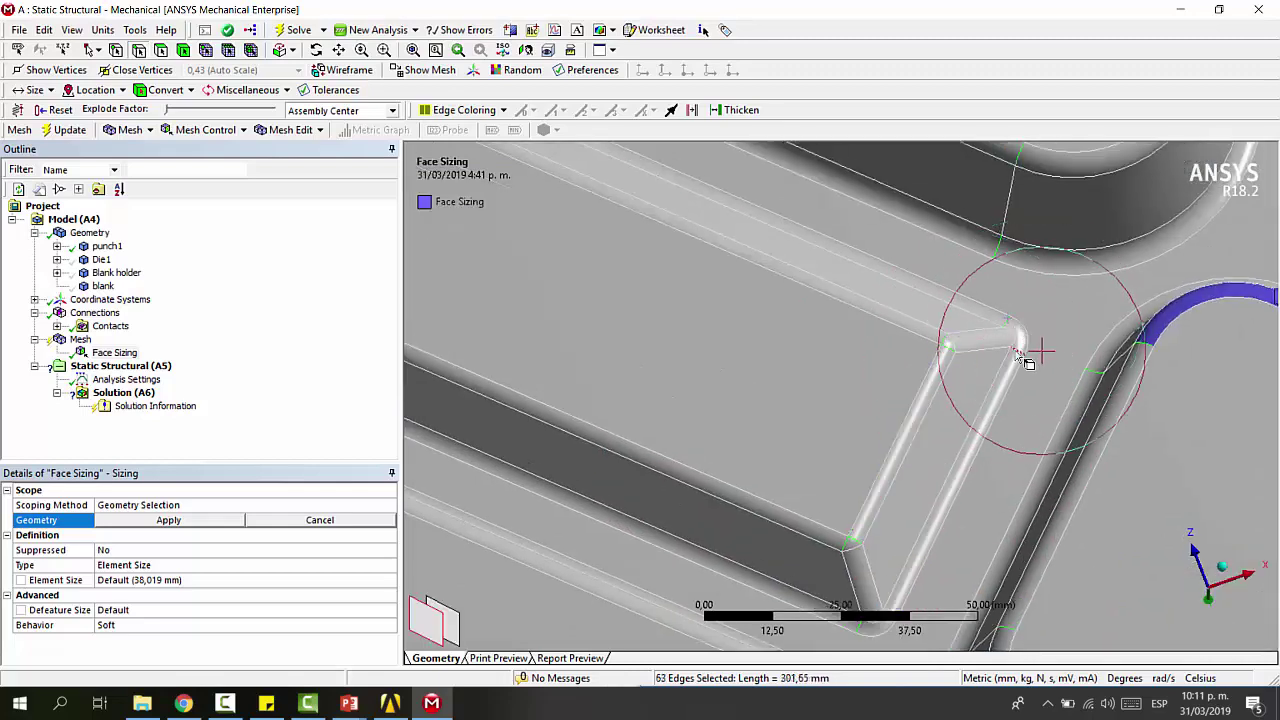
scroll(1034, 335, down, 2)
scroll(1034, 335, down, 2)
ctrl+middle_drag(523, 494, 840, 345)
click(116, 518)
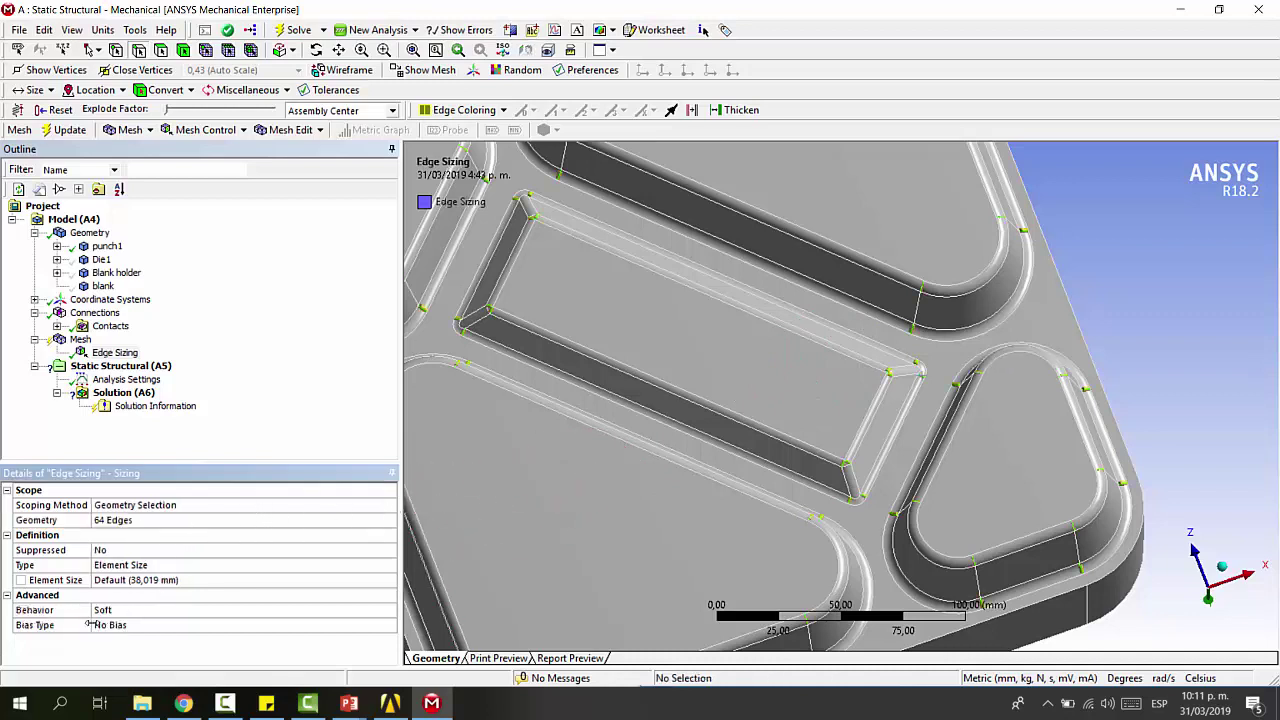
Set the edge sizing's Behavior to Hard and check the scoped edges on the punch
double_click(120, 610)
middle_drag(830, 410, 806, 416)
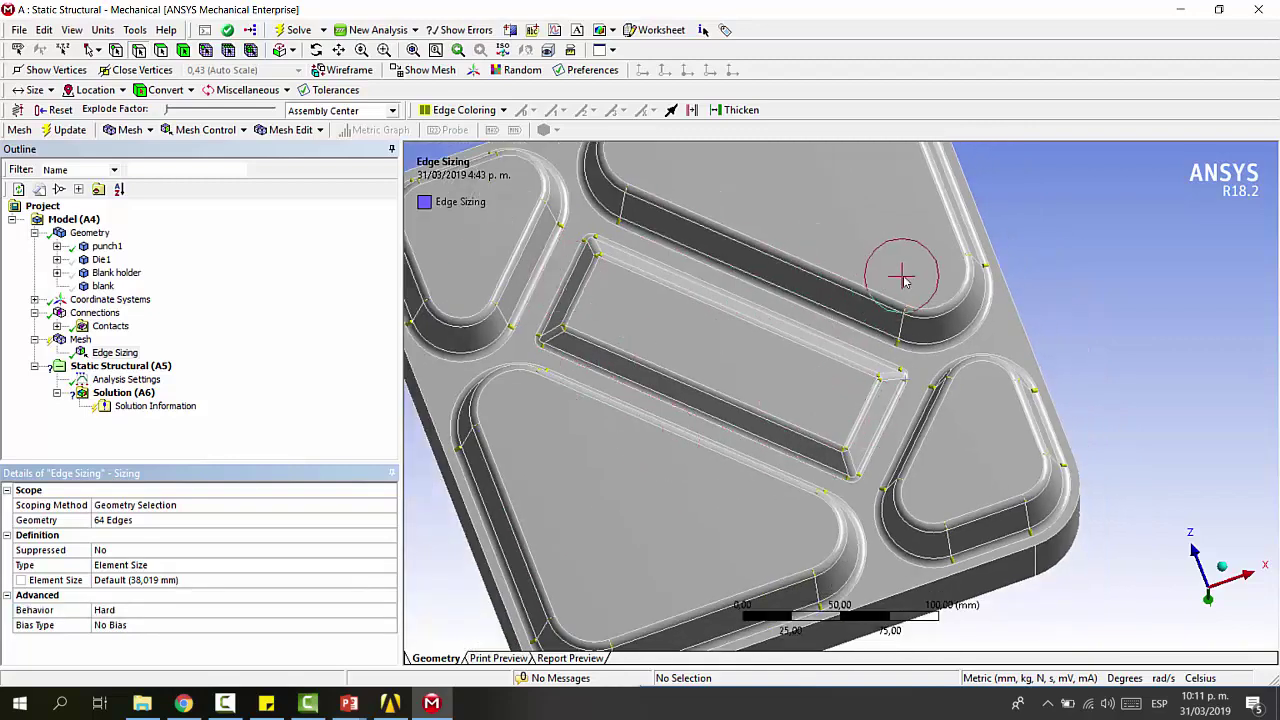
scroll(880, 282, up, 2)
scroll(808, 349, up, 3)
scroll(848, 358, down, 3)
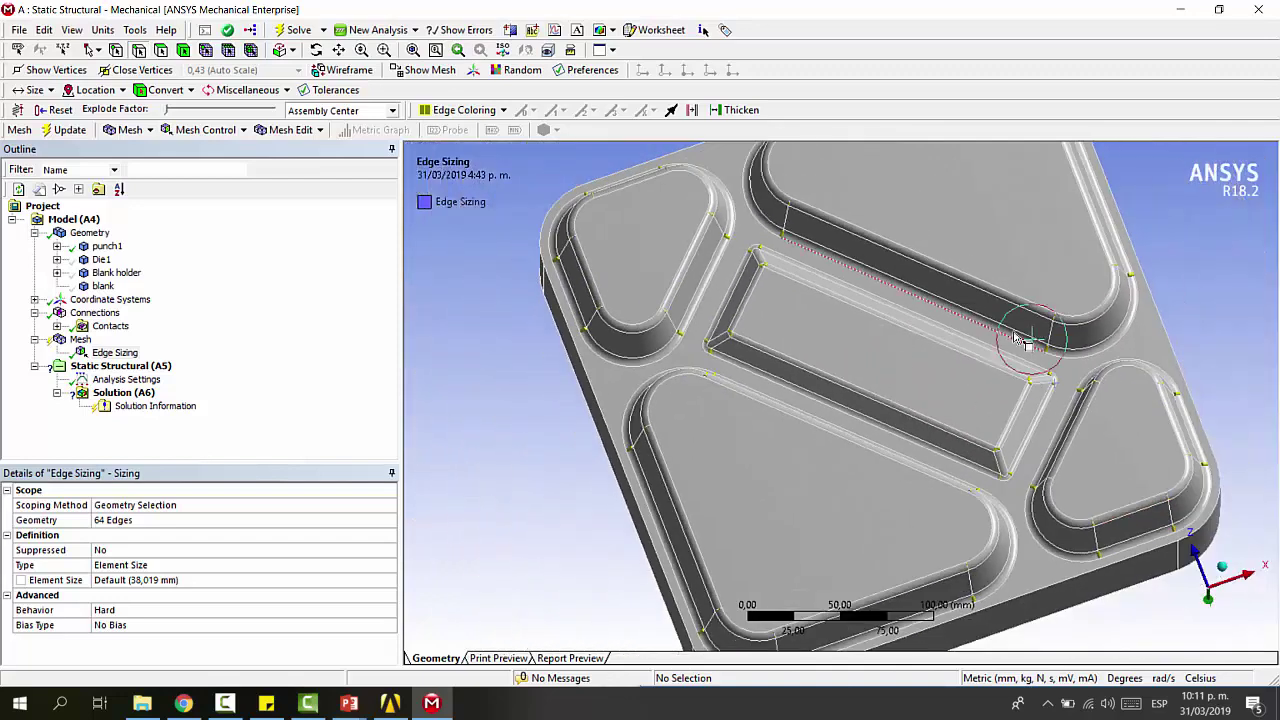
Set the edge sizing's Type to Number of Divisions with 3 divisions
click(121, 568)
click(388, 561)
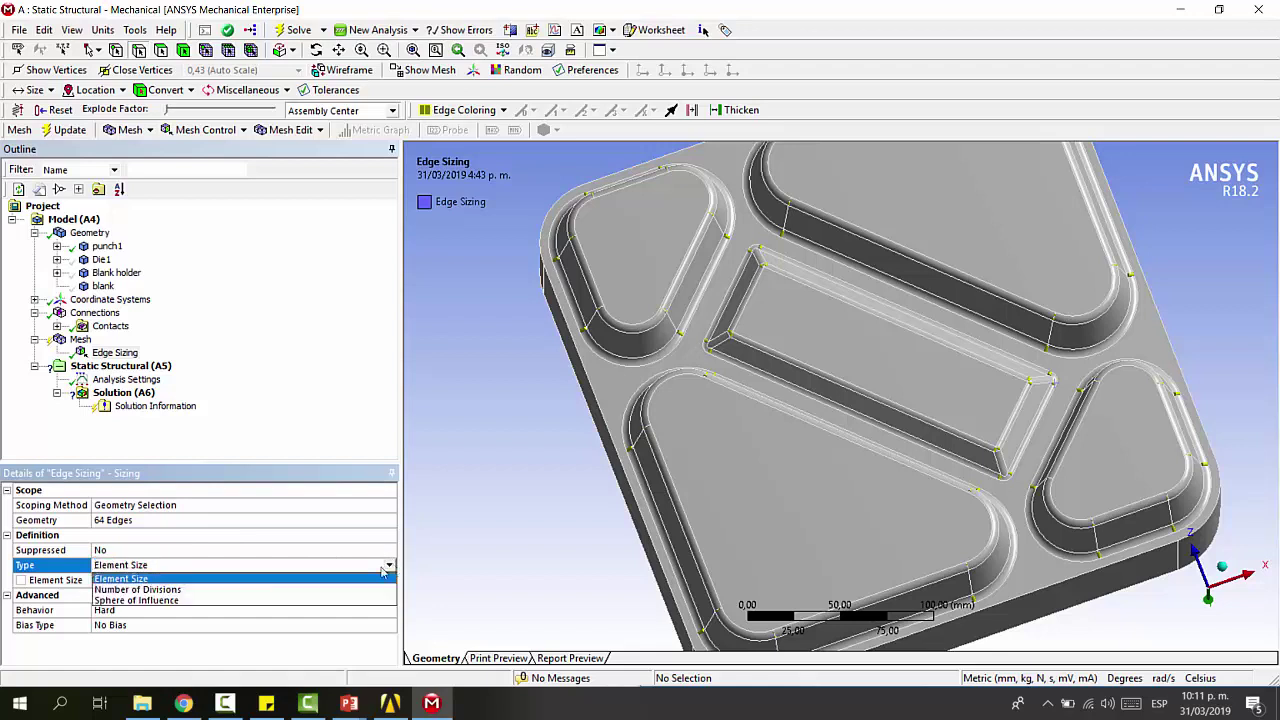
click(270, 596)
click(207, 580)
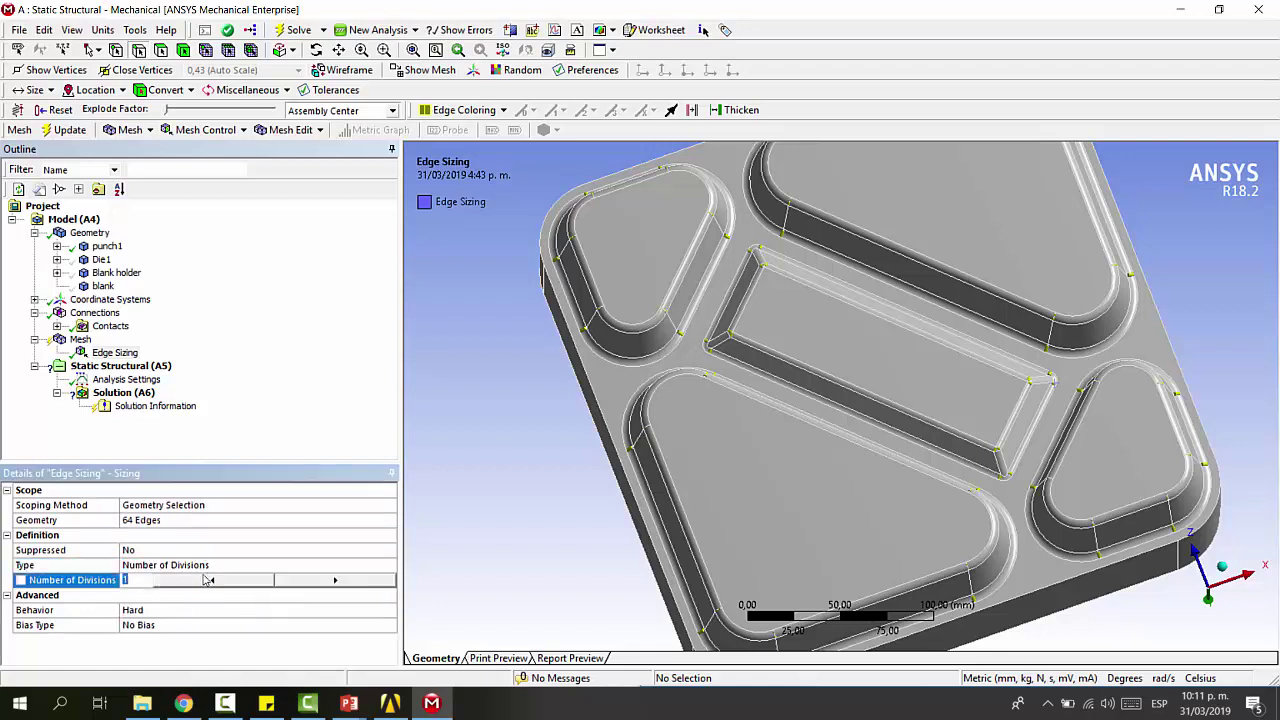
click(482, 431)
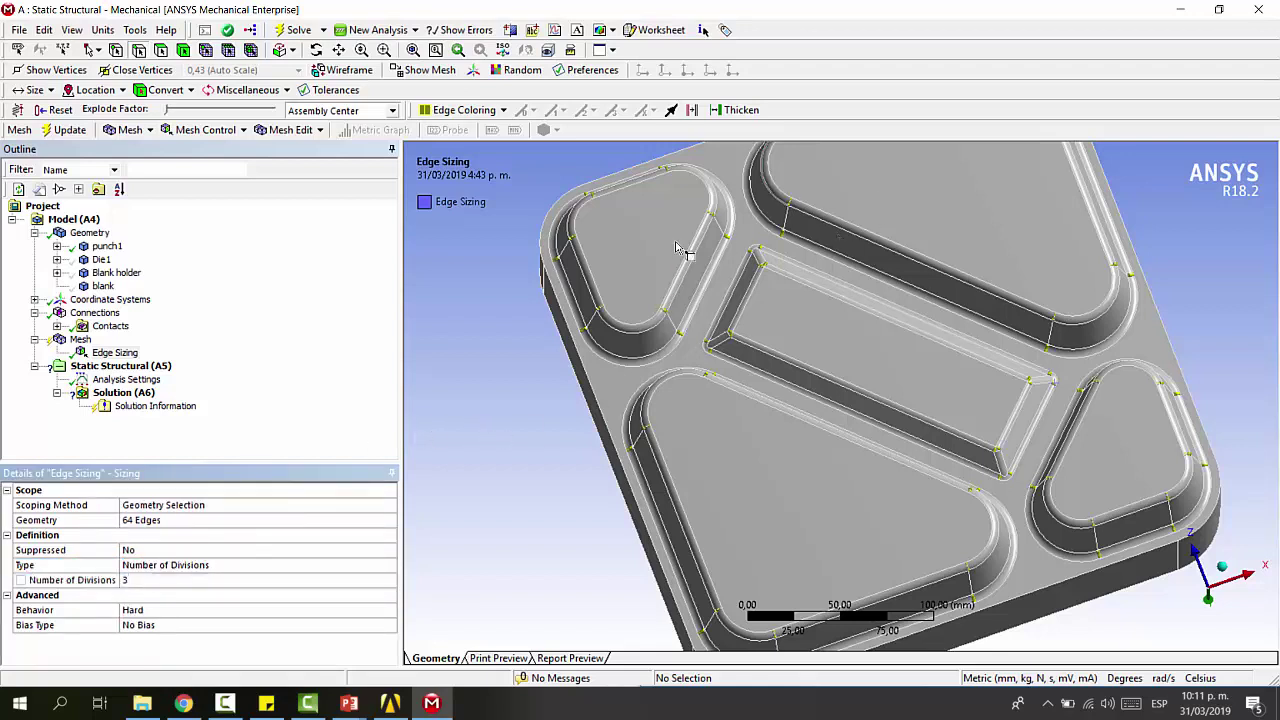
Add a mesh sizing on the punch scoped to the flat base face and the top faces of the four triangular bosses
click(78, 341)
click(200, 130)
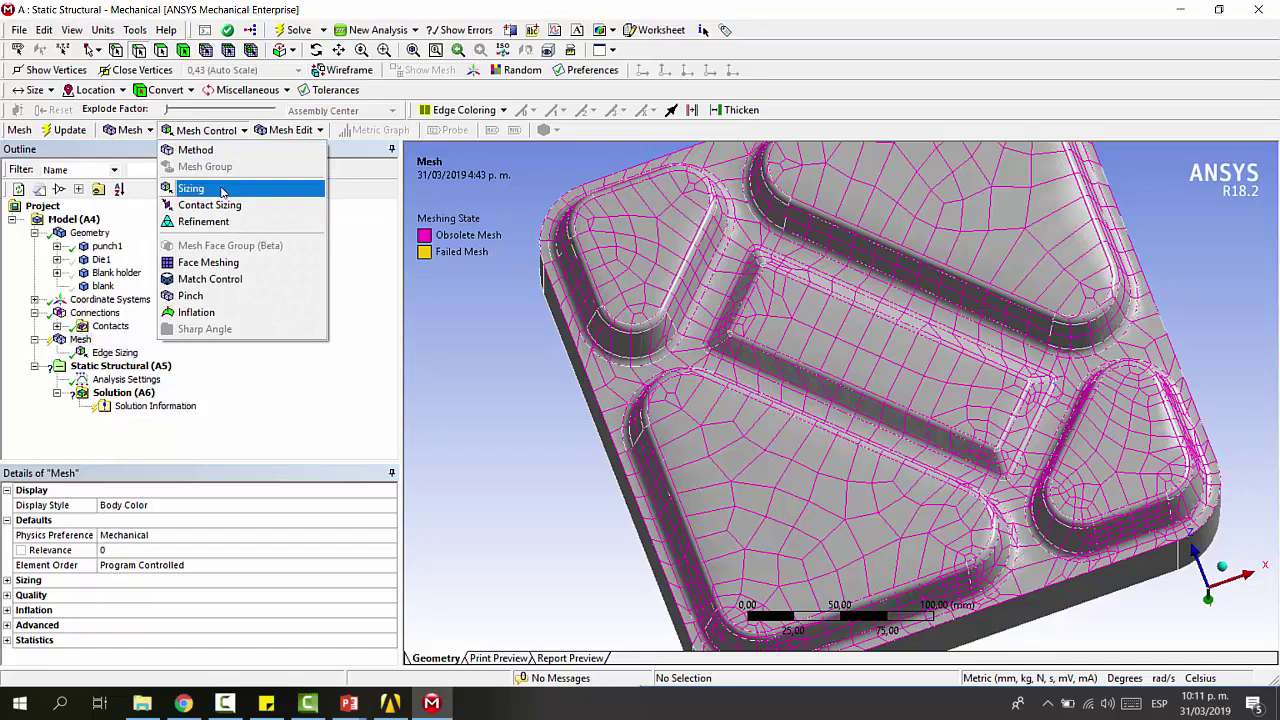
click(222, 190)
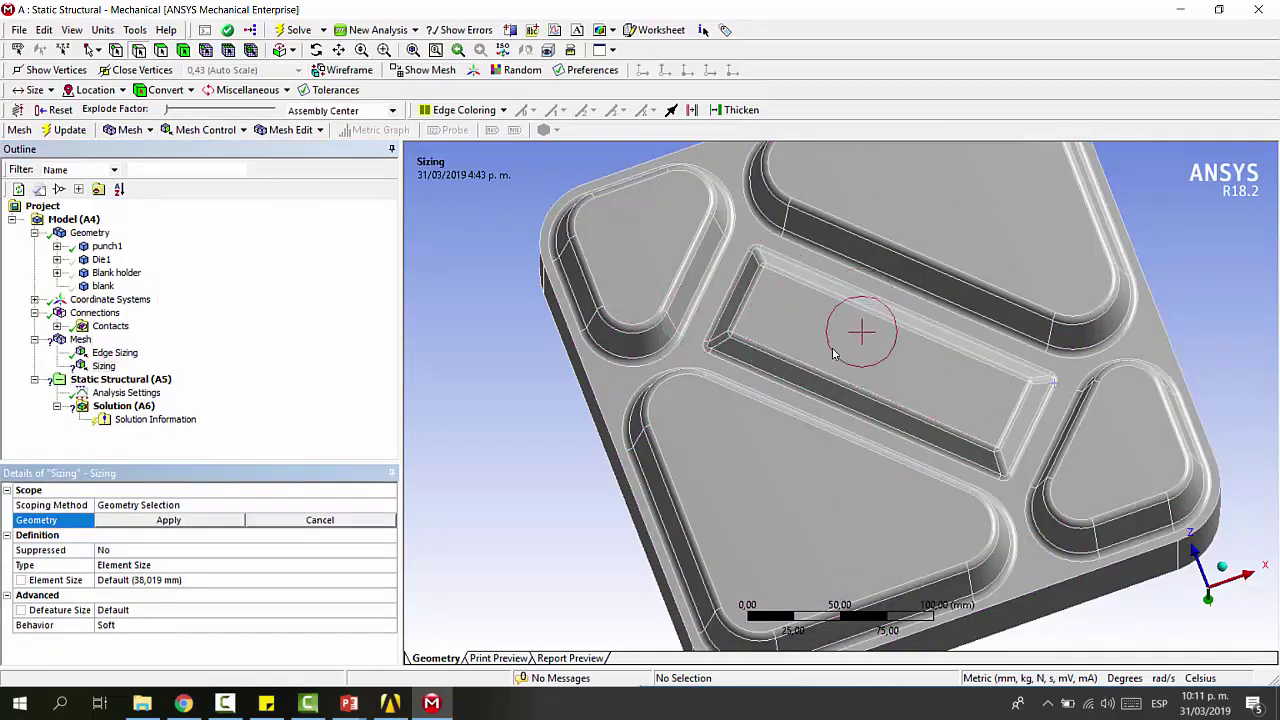
middle_drag(818, 240, 632, 252)
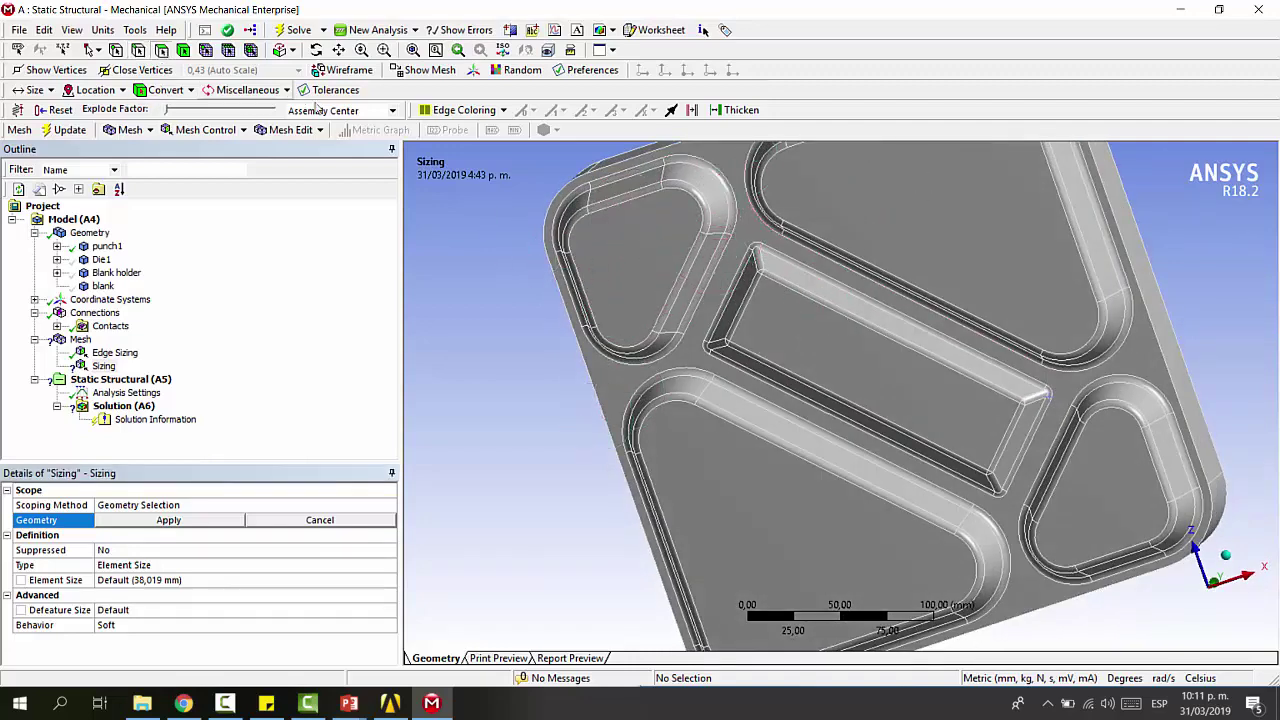
click(740, 240)
middle_drag(886, 229, 750, 245)
ctrl+click(965, 210)
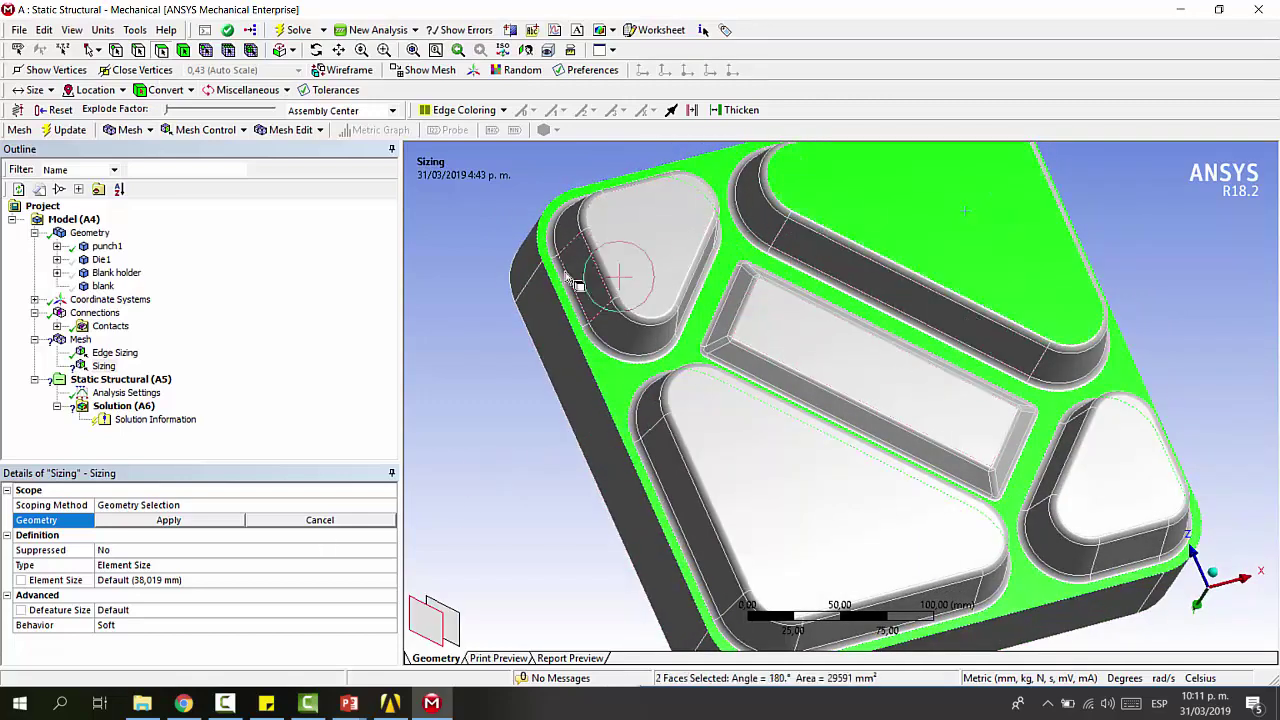
ctrl+click(600, 284)
ctrl+click(820, 470)
ctrl+click(1138, 462)
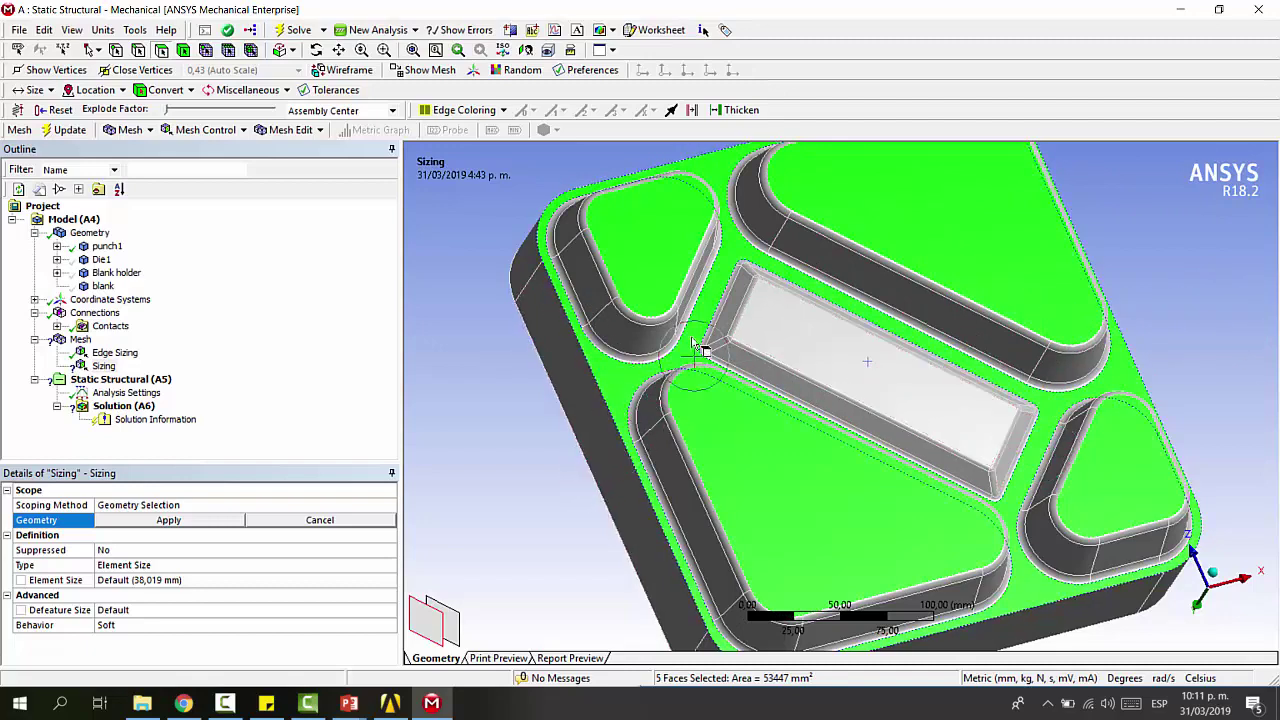
middle_drag(920, 380, 872, 364)
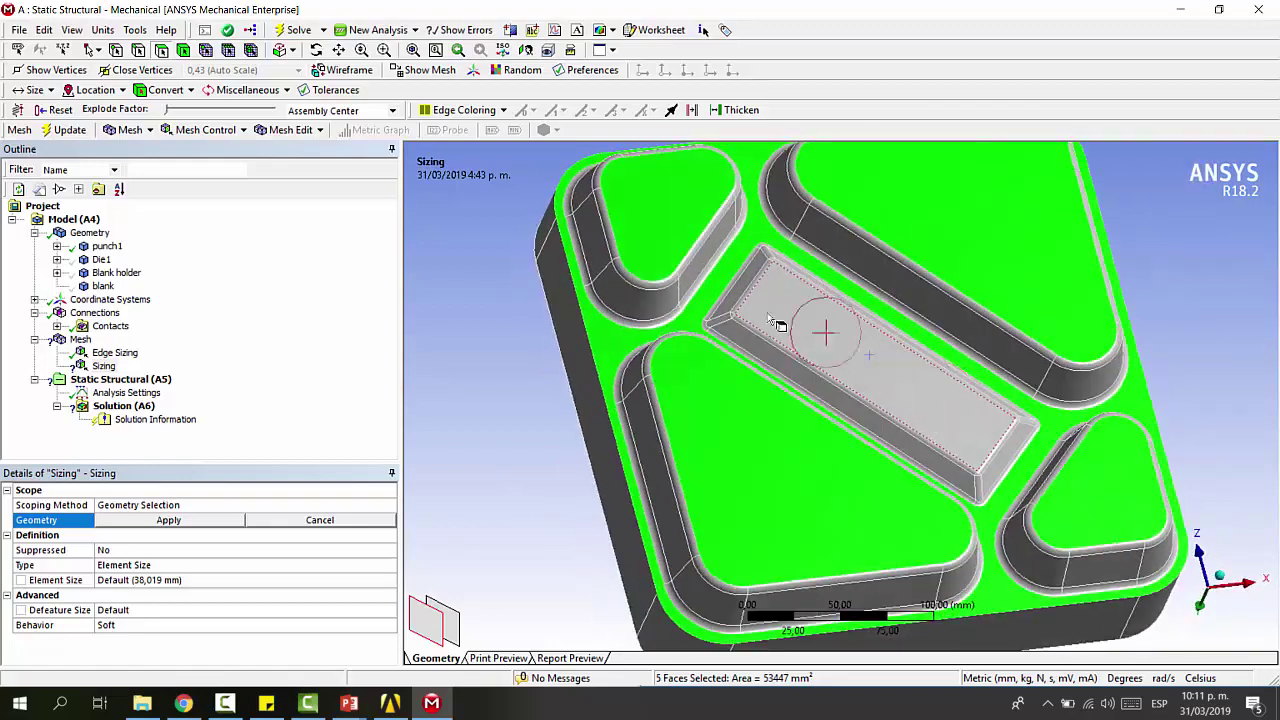
click(170, 520)
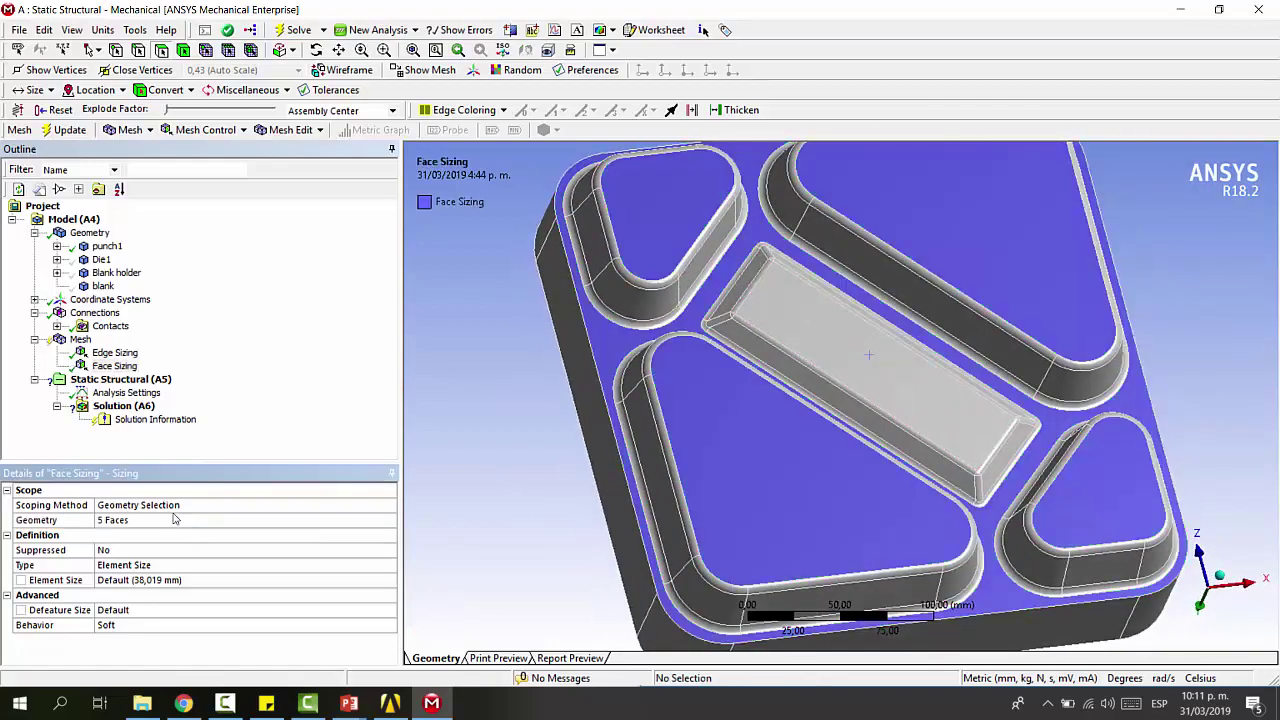
Add a mapped Face Meshing control scoped to the punch's forming faces by extending one triangular boss's top face to its limits
click(80, 339)
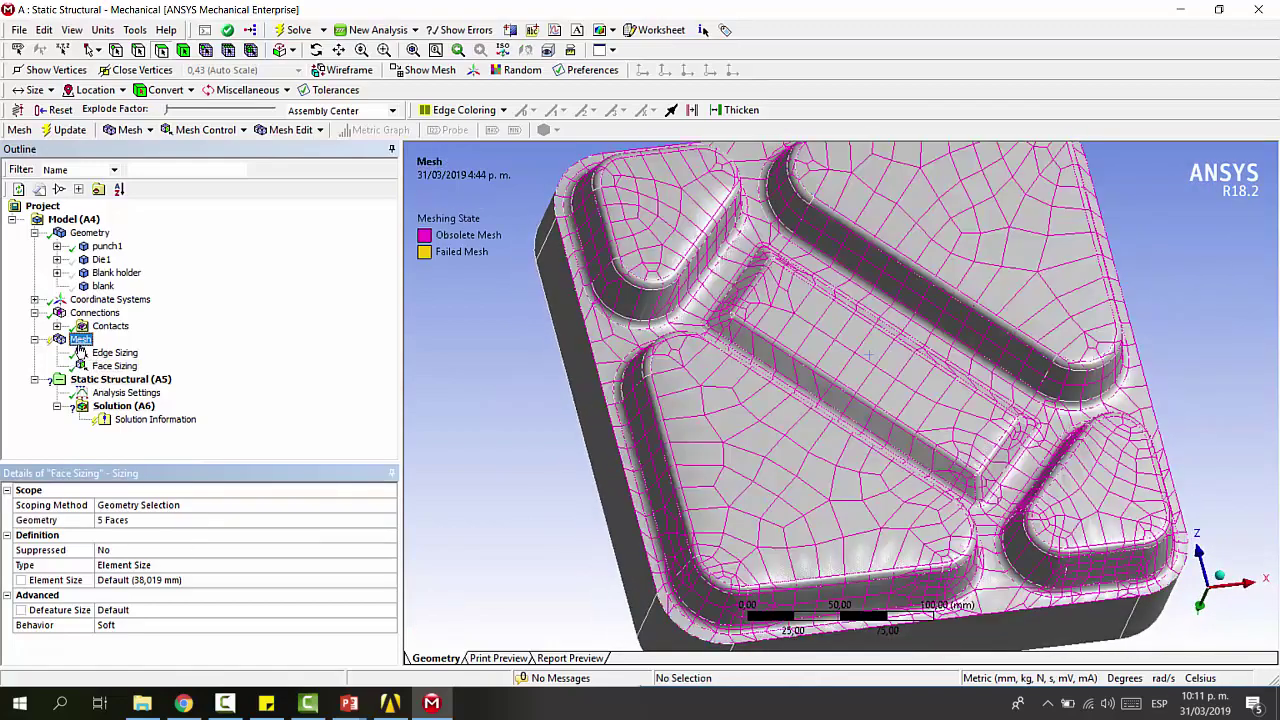
click(205, 130)
click(222, 262)
click(636, 223)
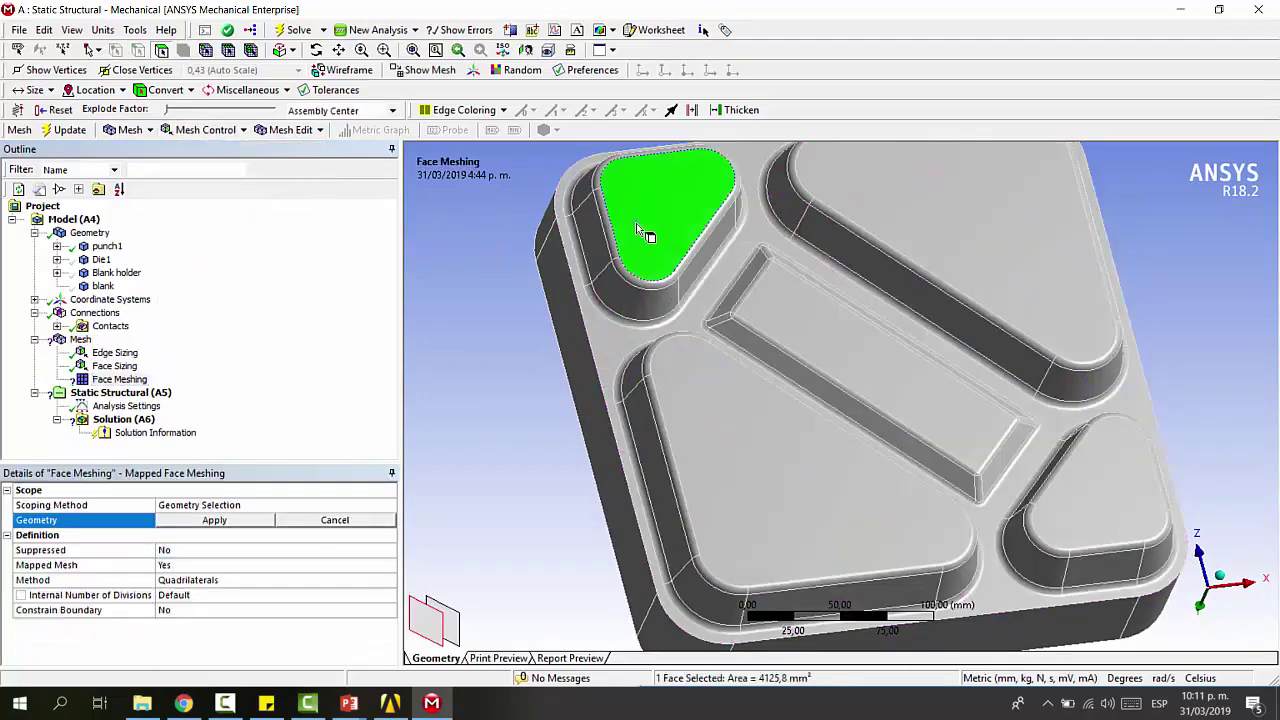
click(293, 50)
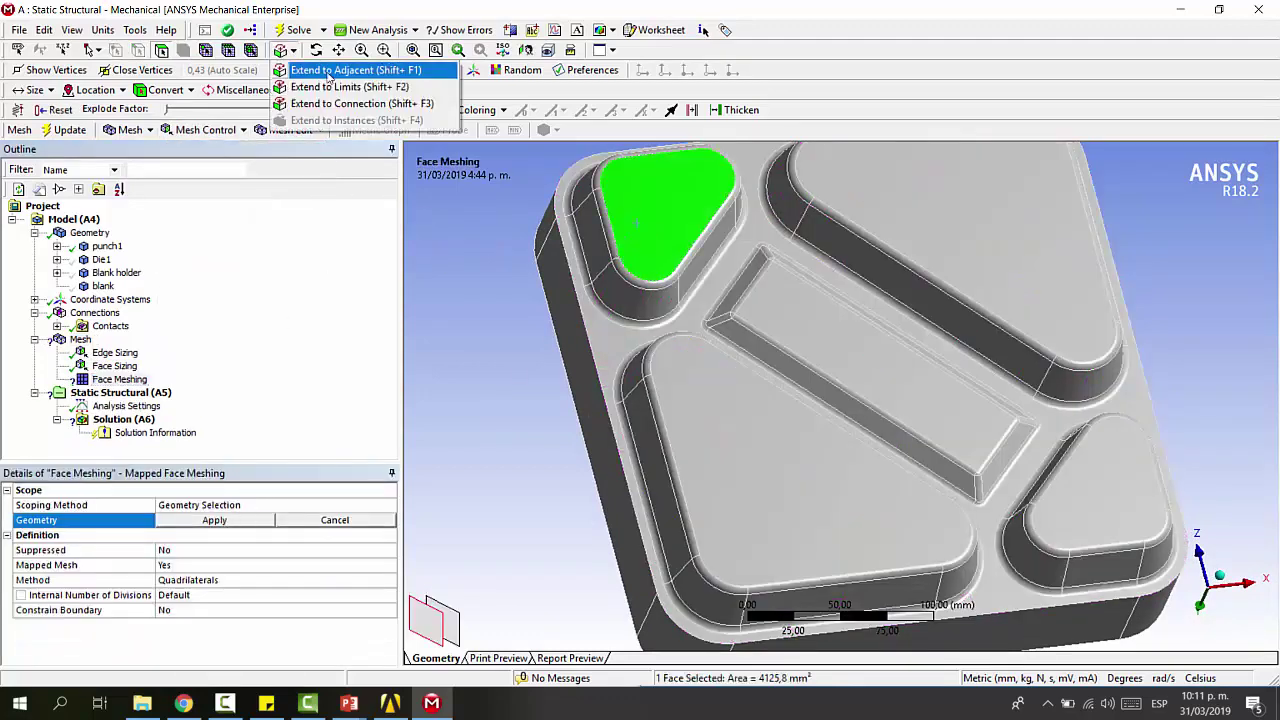
click(340, 82)
click(184, 523)
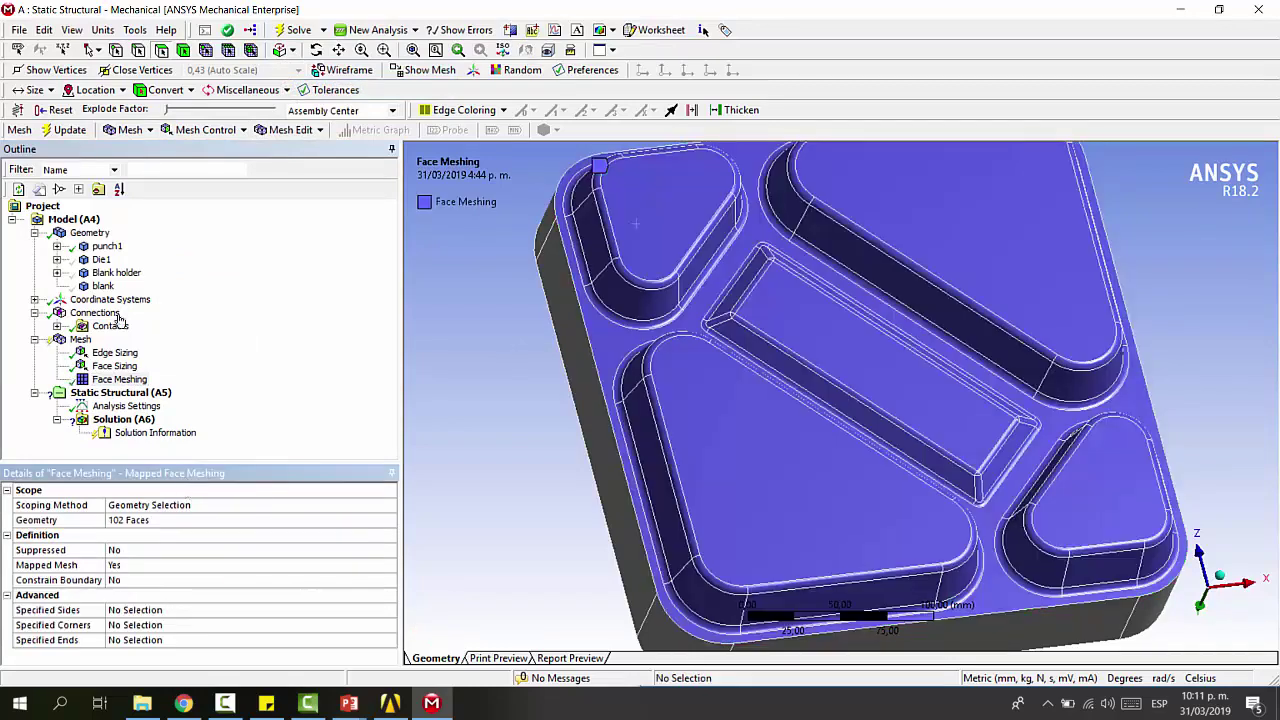
Generate the mesh with the new sizing and face meshing controls and display it on the punch
click(130, 130)
click(145, 146)
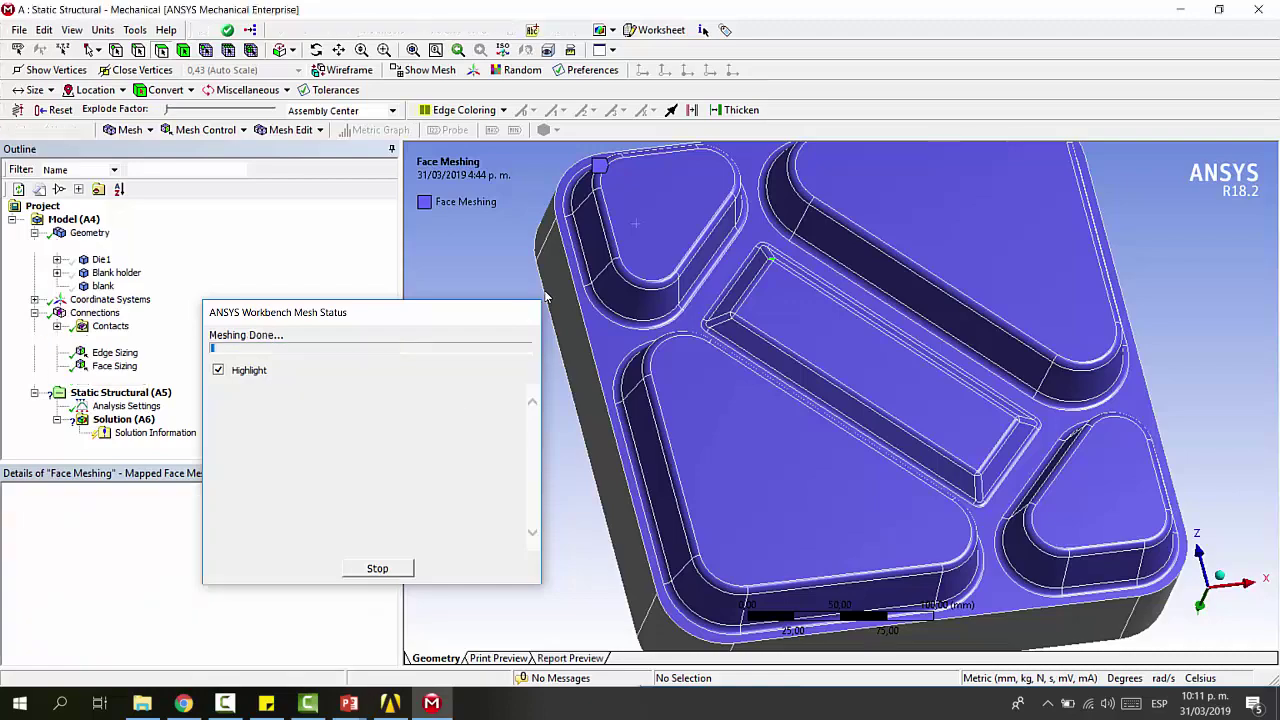
click(80, 340)
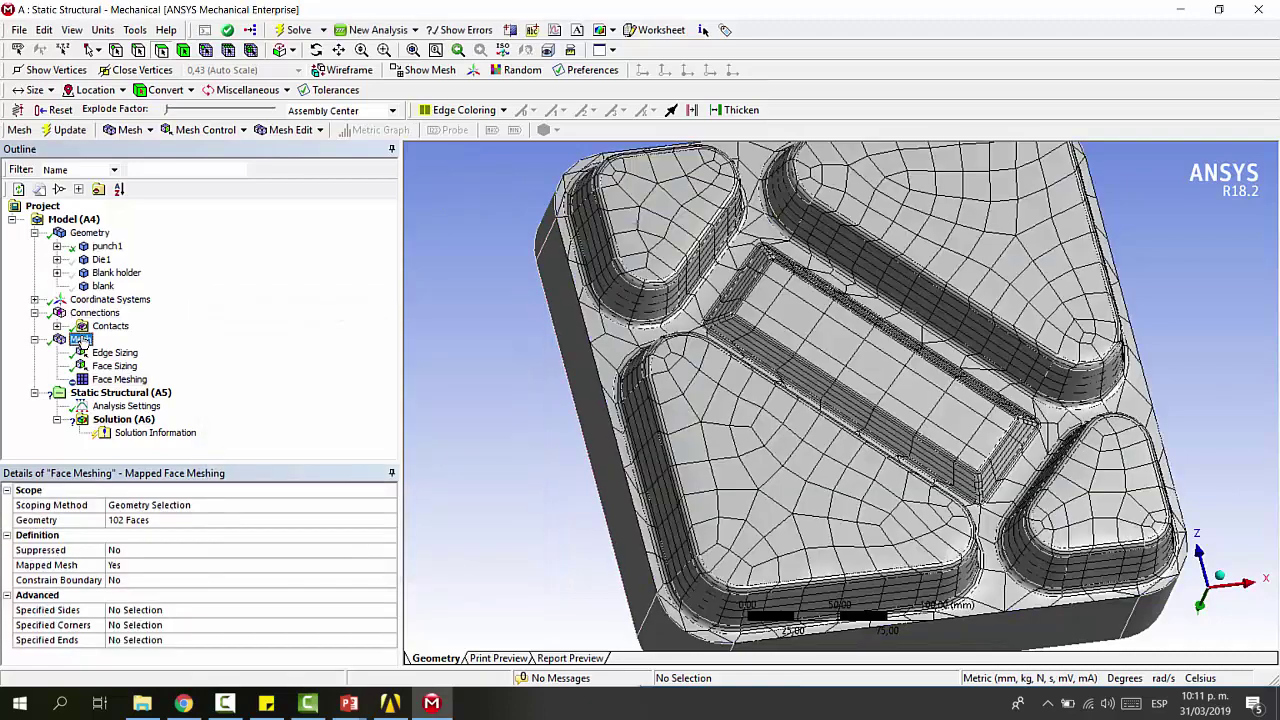
Examine the punch mesh on the fillets, side walls and top faces of the triangular bosses and the central rectangular boss
mouse_move(1014, 306)
middle_down()
mouse_move(943, 313)
mouse_move(1000, 316)
middle_up()
scroll(1000, 316, up, 3)
scroll(1000, 316, up, 2)
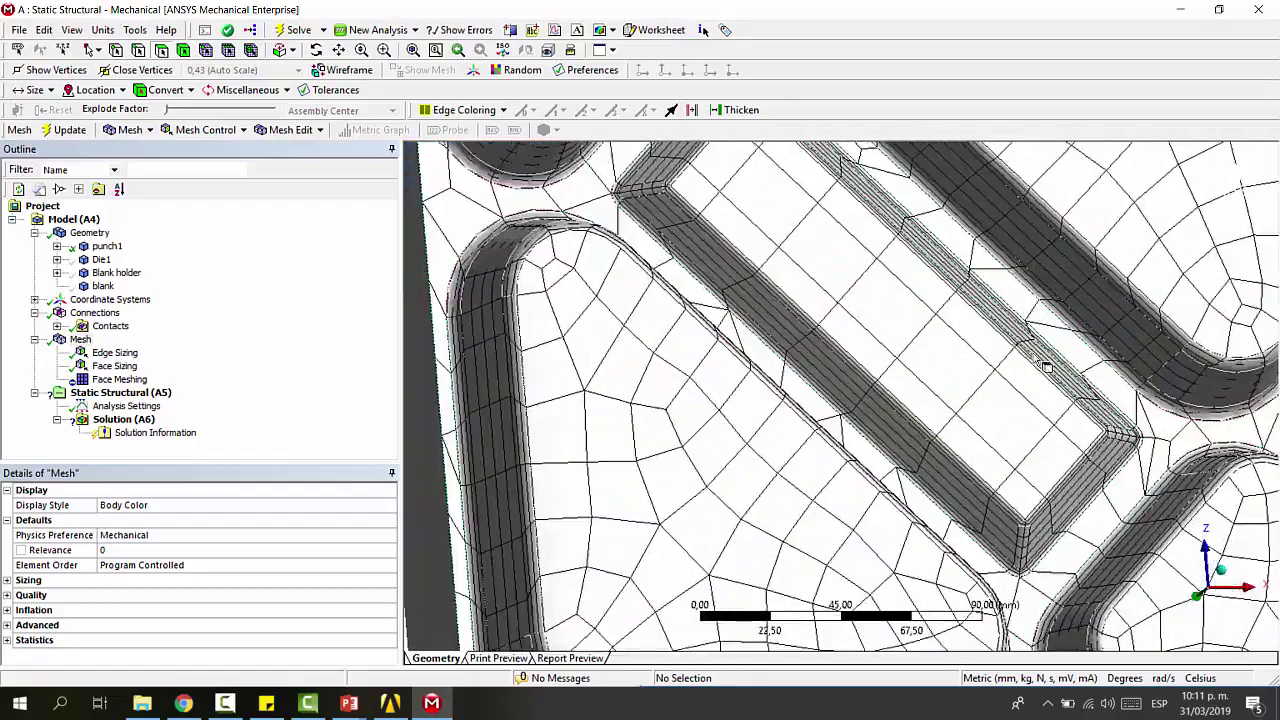
scroll(1114, 251, up, 1)
click(1108, 246)
key(F7)
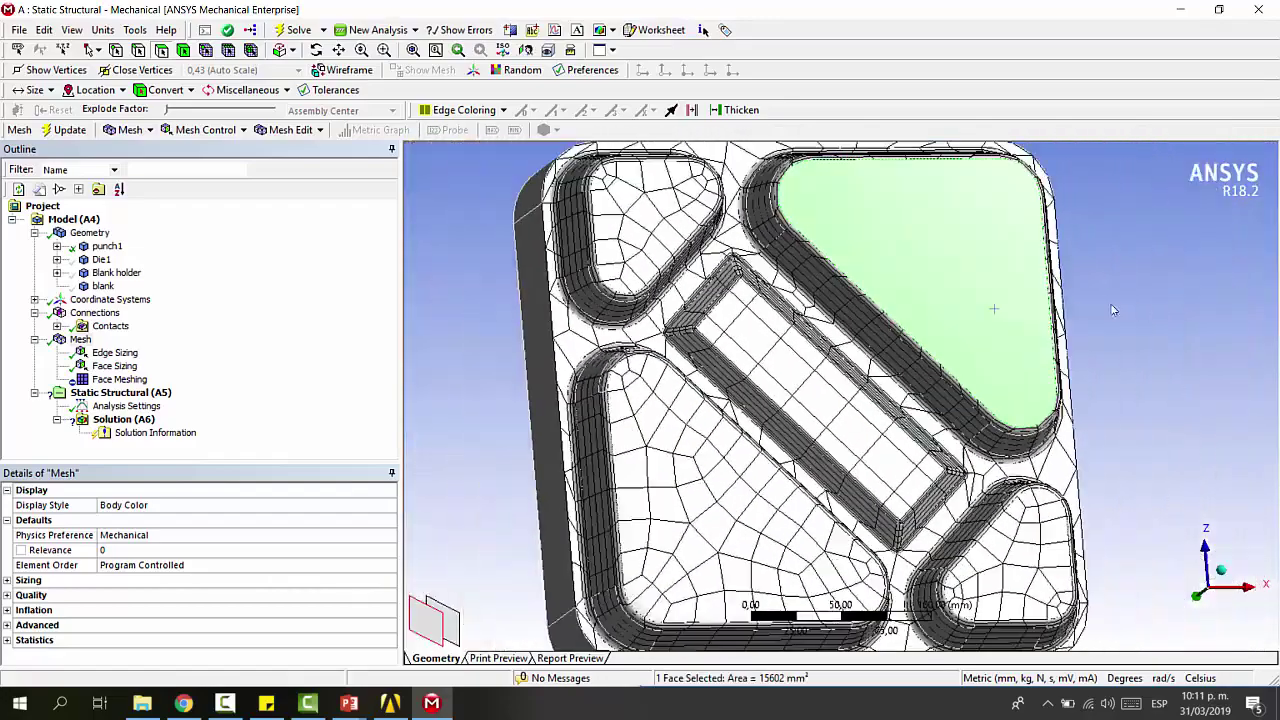
ctrl+click(1107, 287)
middle_drag(916, 308, 812, 315)
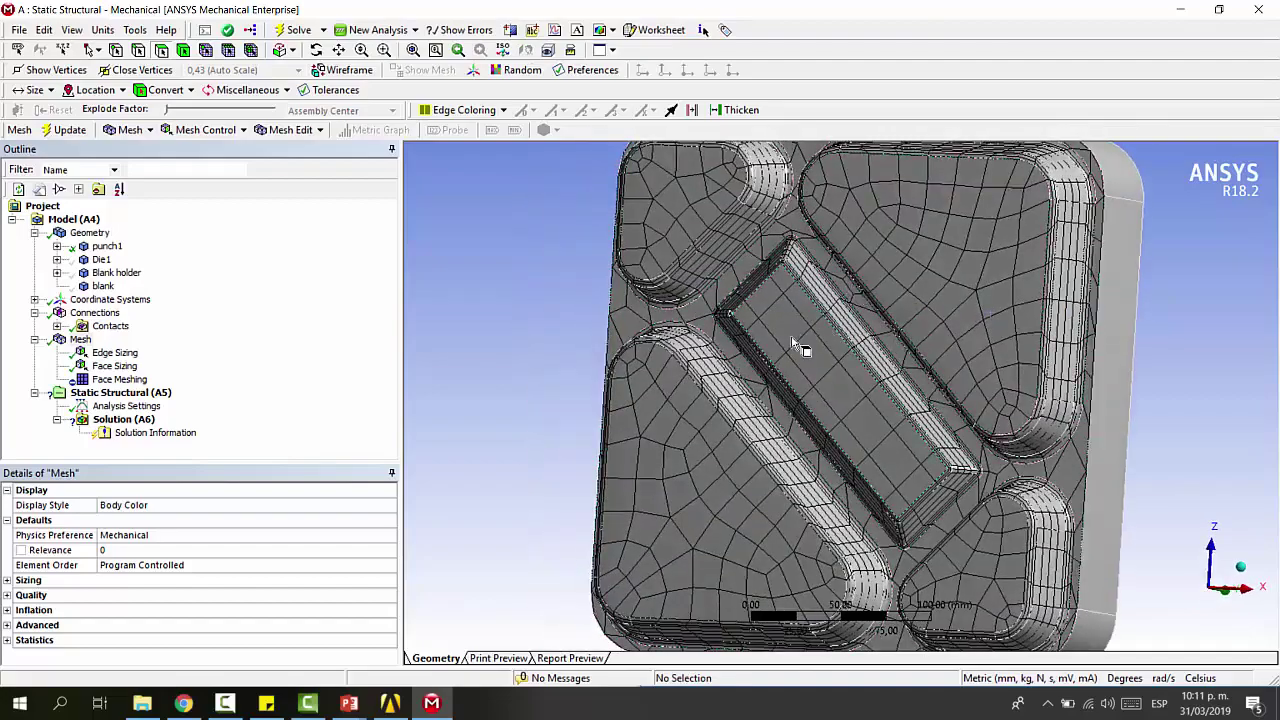
scroll(793, 342, up, 2)
middle_drag(778, 336, 815, 194)
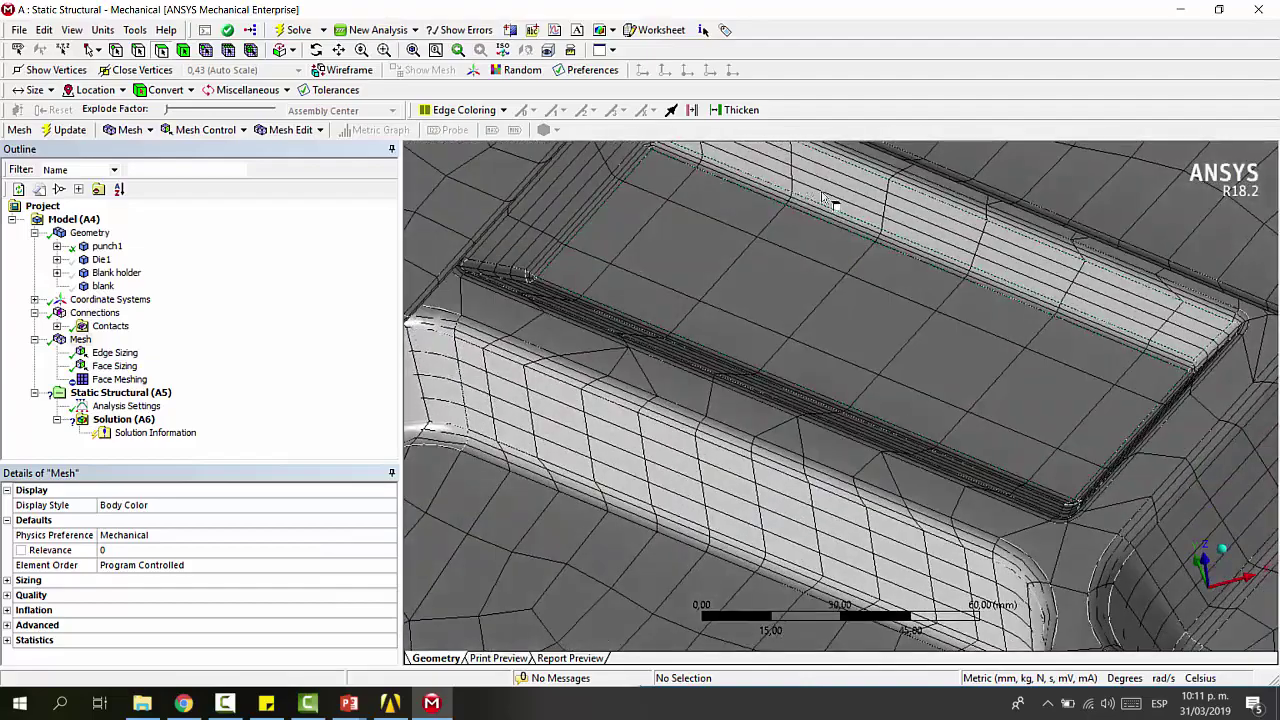
scroll(777, 480, down, 1)
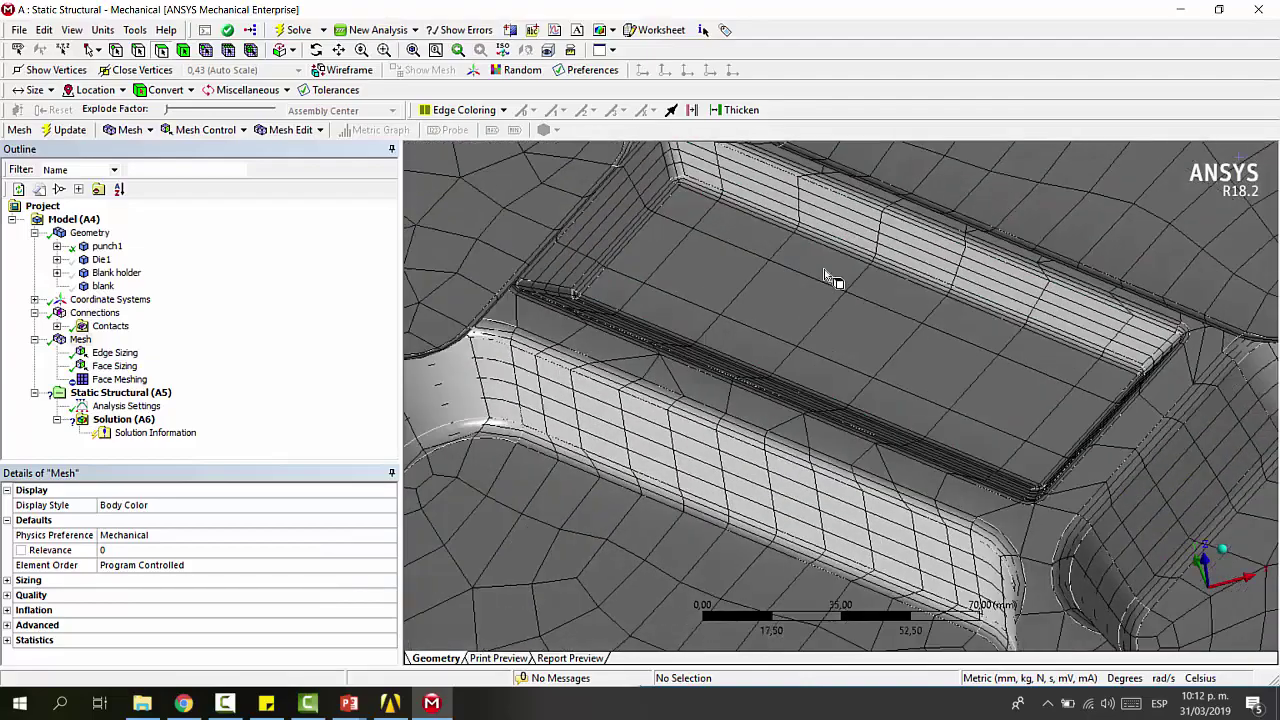
middle_drag(744, 456, 672, 425)
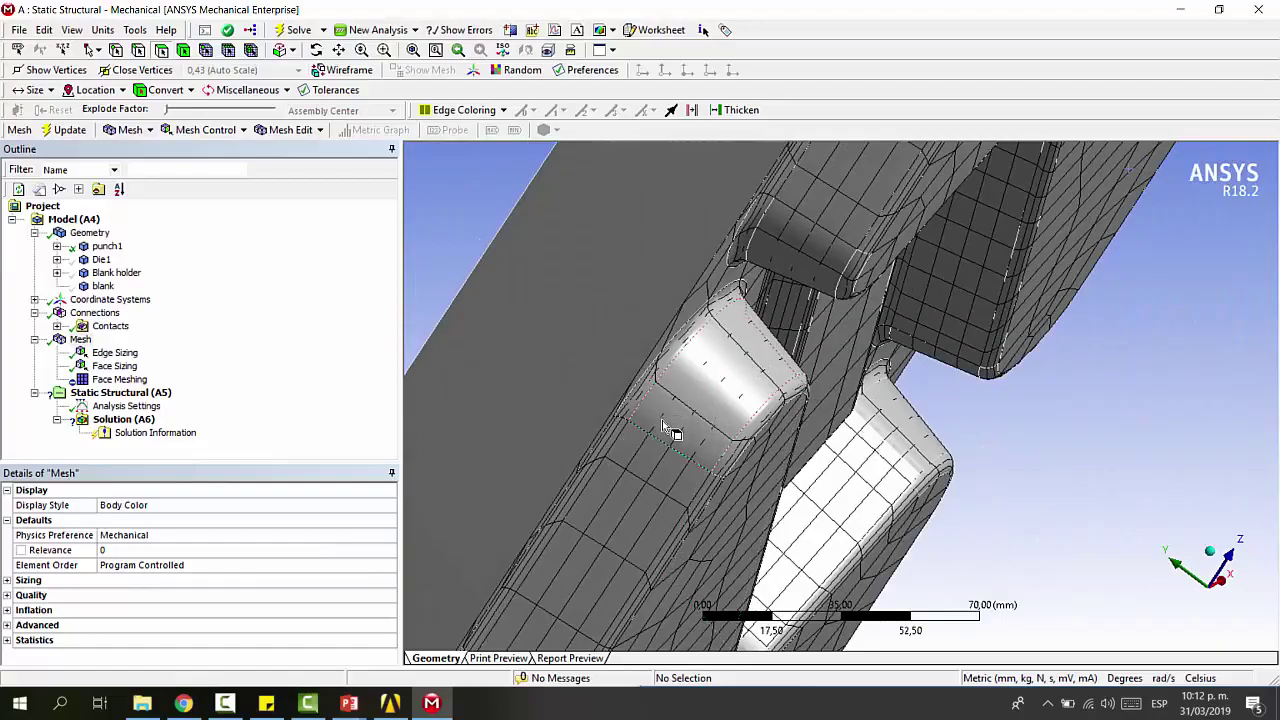
middle_drag(648, 489, 845, 480)
middle_drag(820, 420, 770, 370)
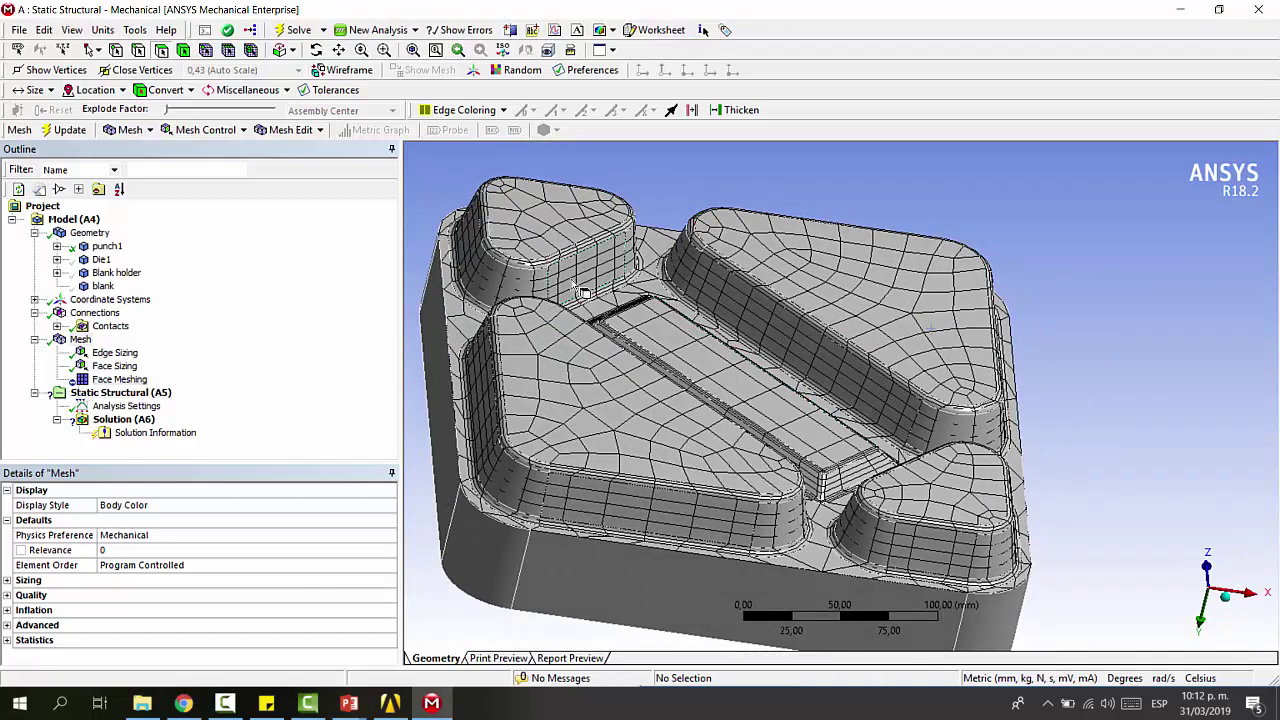
middle_drag(880, 308, 985, 354)
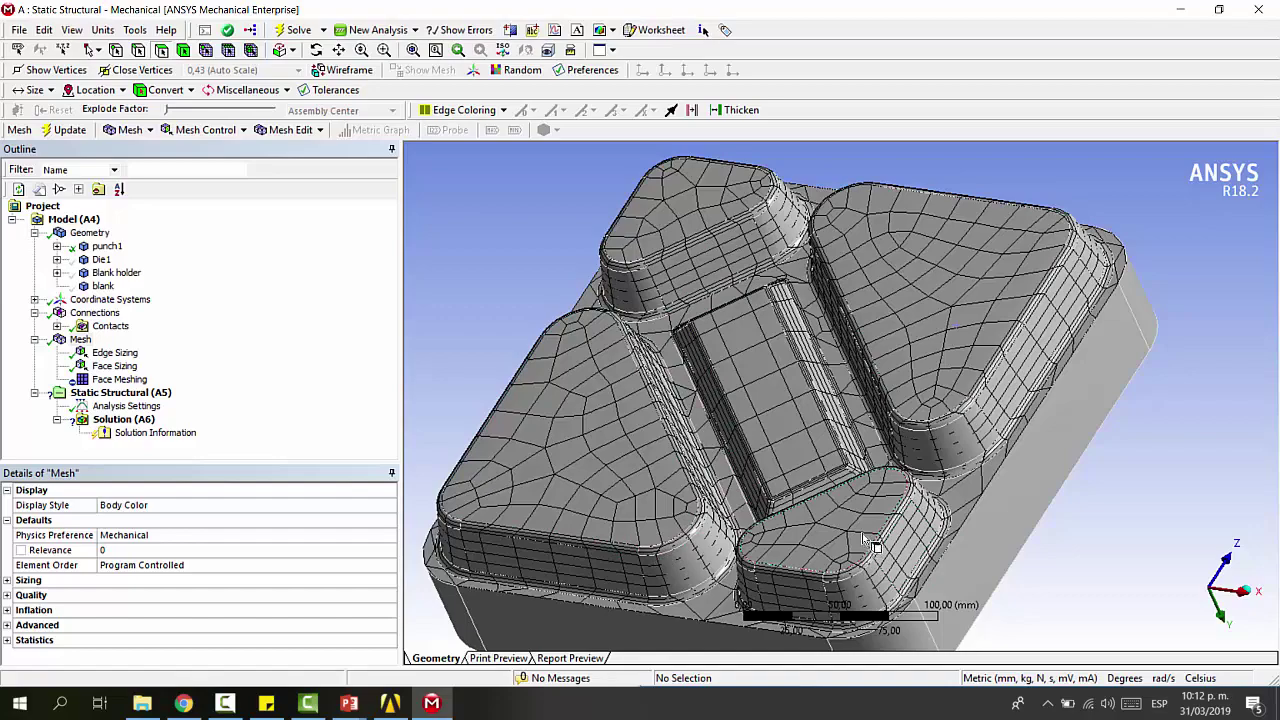
middle_drag(1078, 325, 1114, 443)
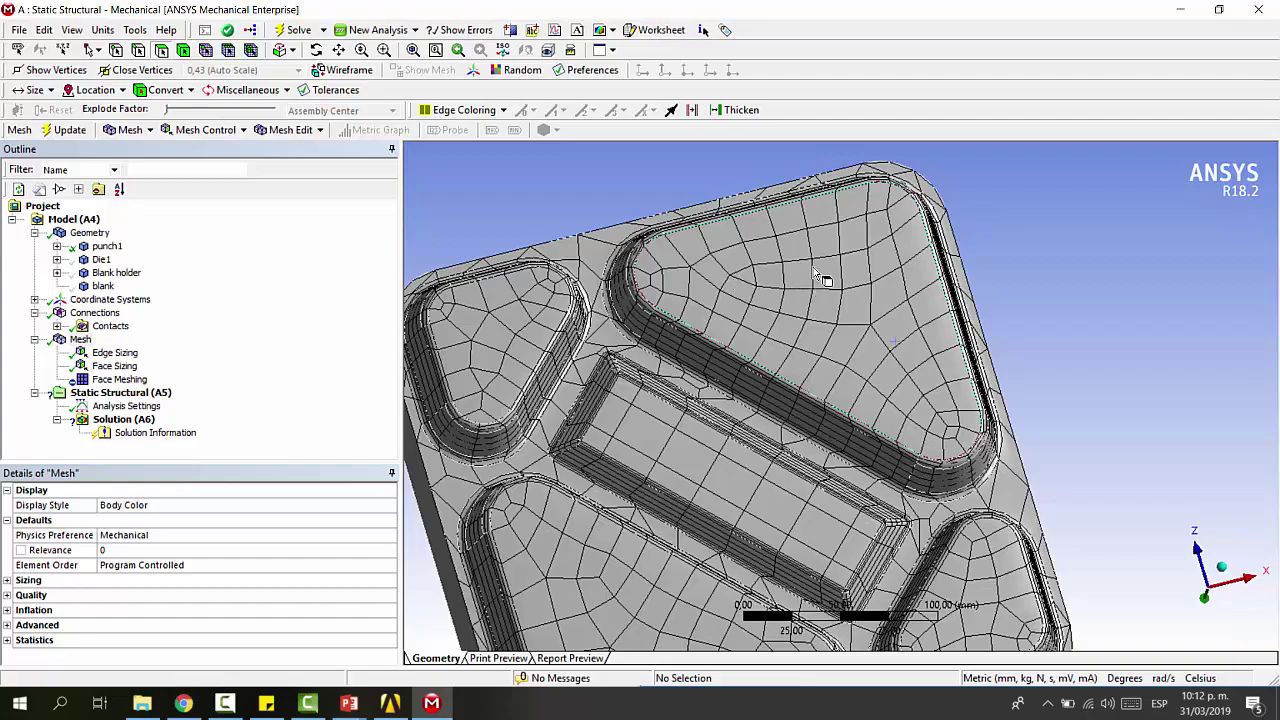
scroll(818, 288, down, 2)
middle_drag(863, 251, 908, 280)
middle_drag(966, 369, 640, 303)
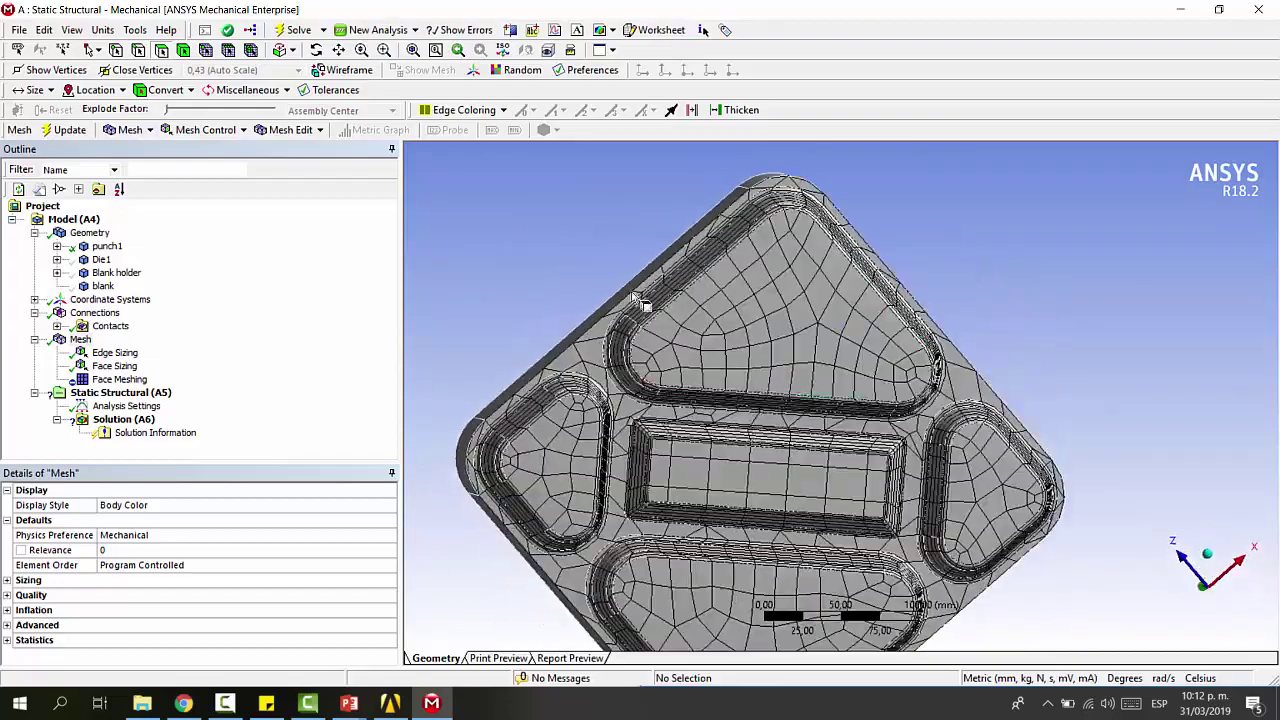
Show all bodies again, isolate the die by hiding the other bodies, and inspect the mesh of its cavities
right_click(757, 313)
click(800, 354)
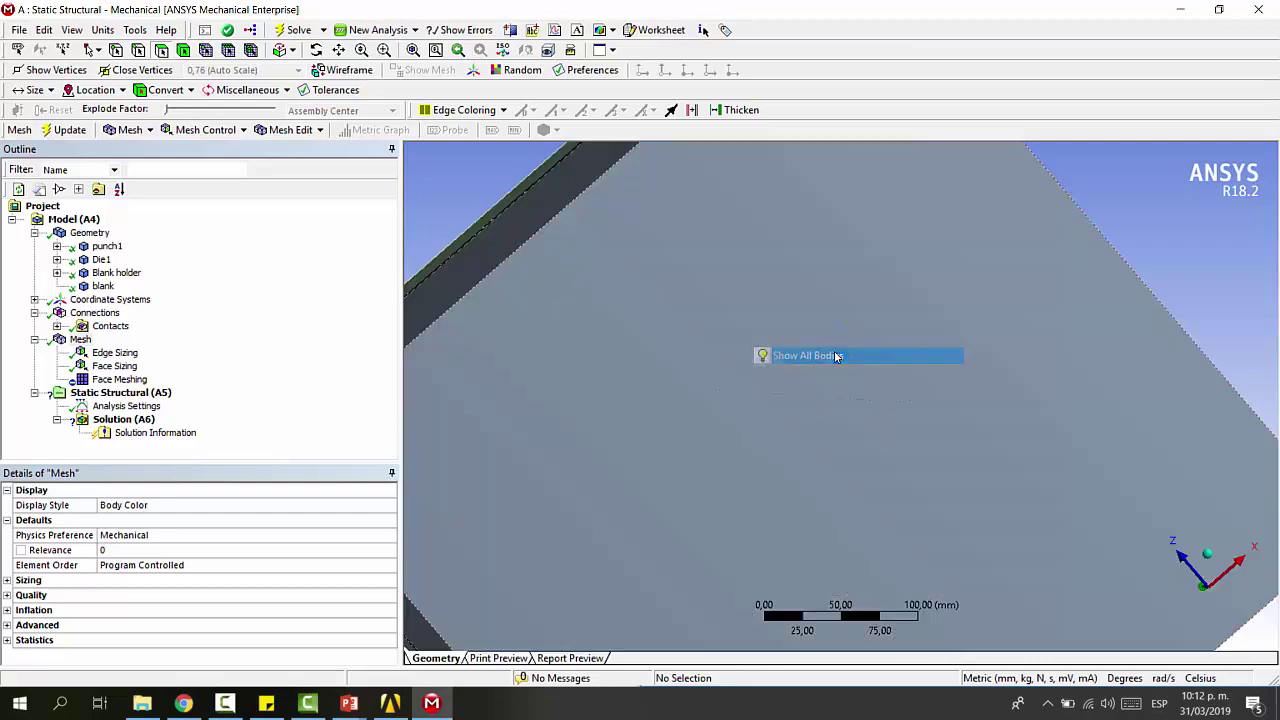
middle_drag(828, 335, 549, 289)
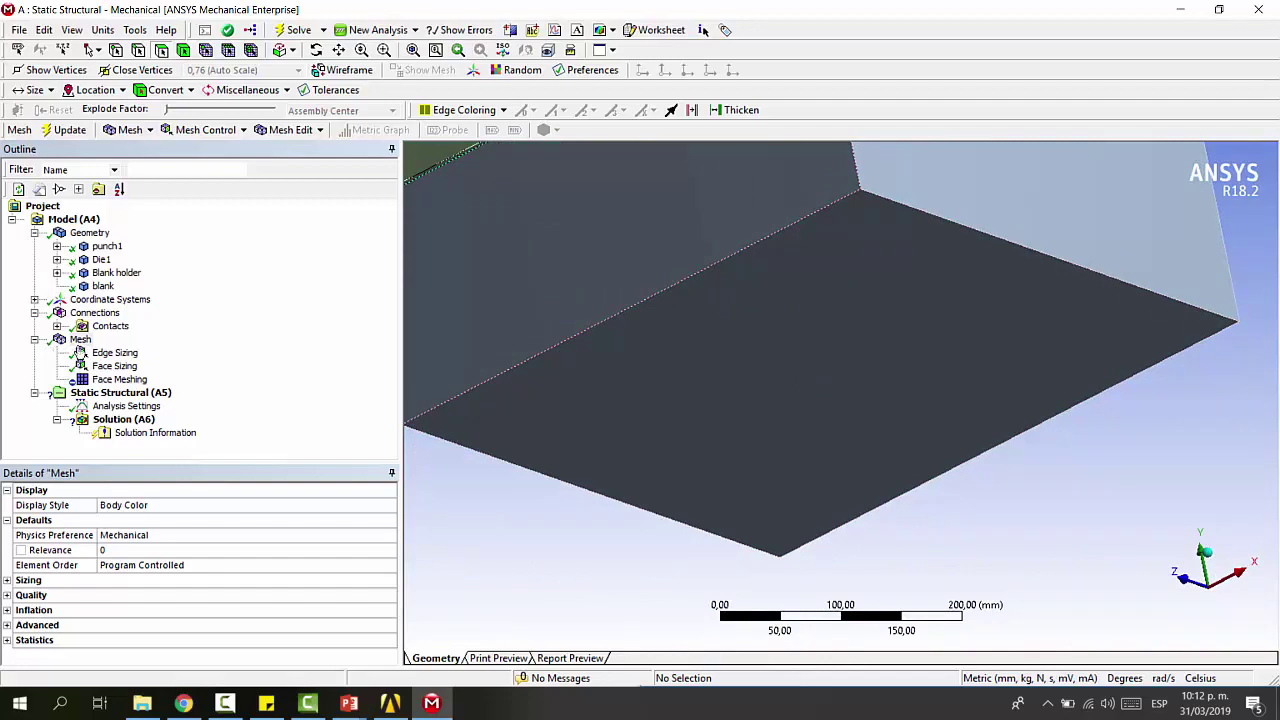
right_click(858, 270)
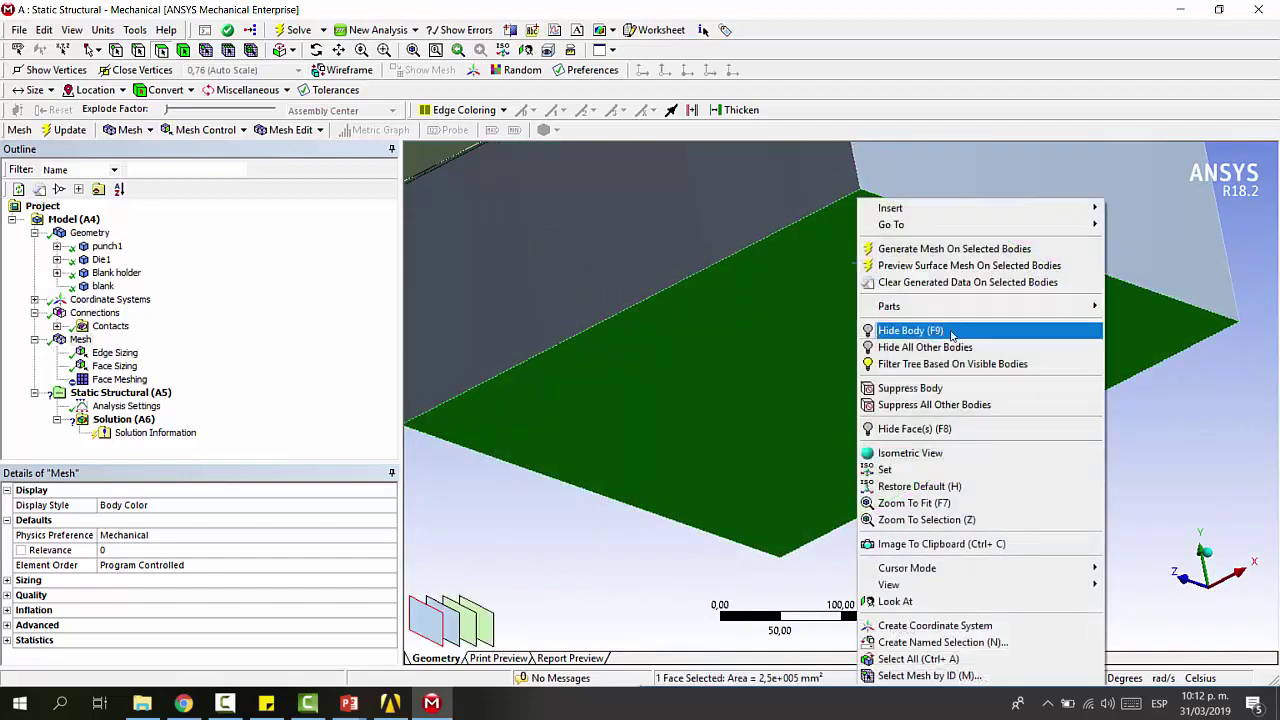
click(920, 347)
middle_drag(749, 329, 1022, 271)
click(1022, 271)
middle_drag(885, 290, 835, 283)
scroll(835, 283, up, 3)
scroll(835, 283, down, 2)
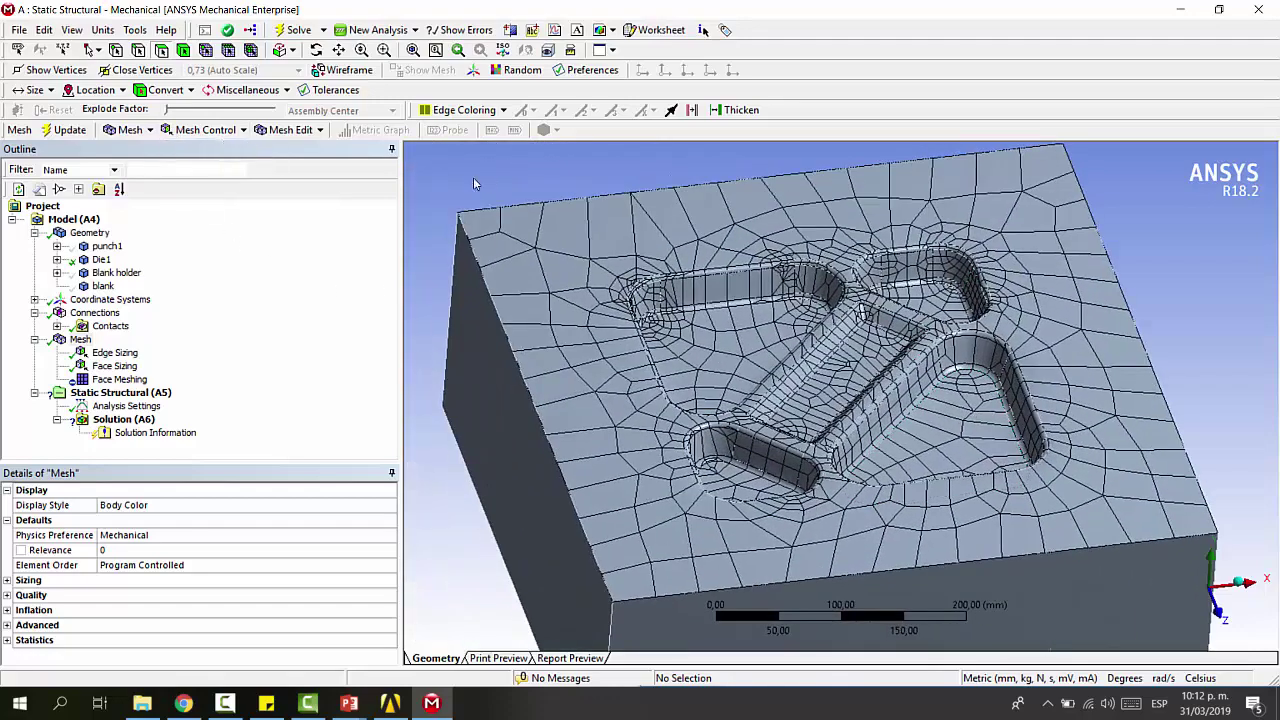
Insert a new sizing and select the short fillet-crossing edges at both ends of one wall in the die's large triangular cavity
click(171, 135)
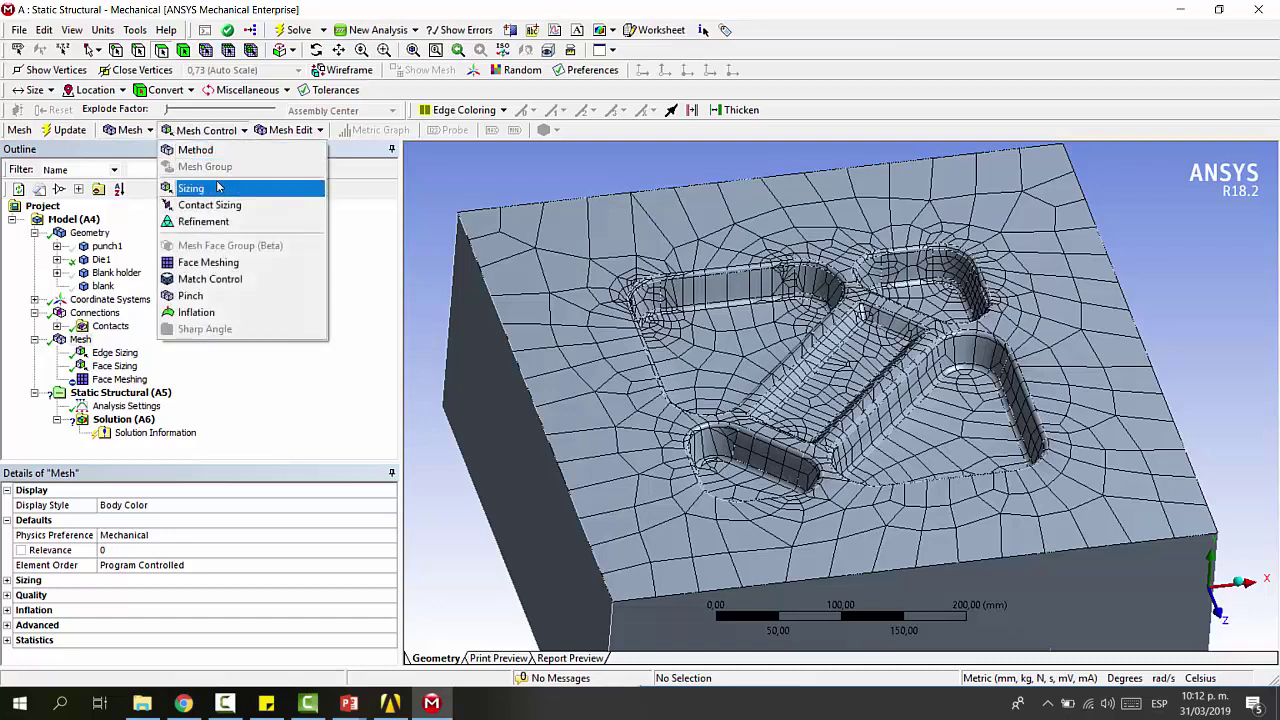
click(221, 188)
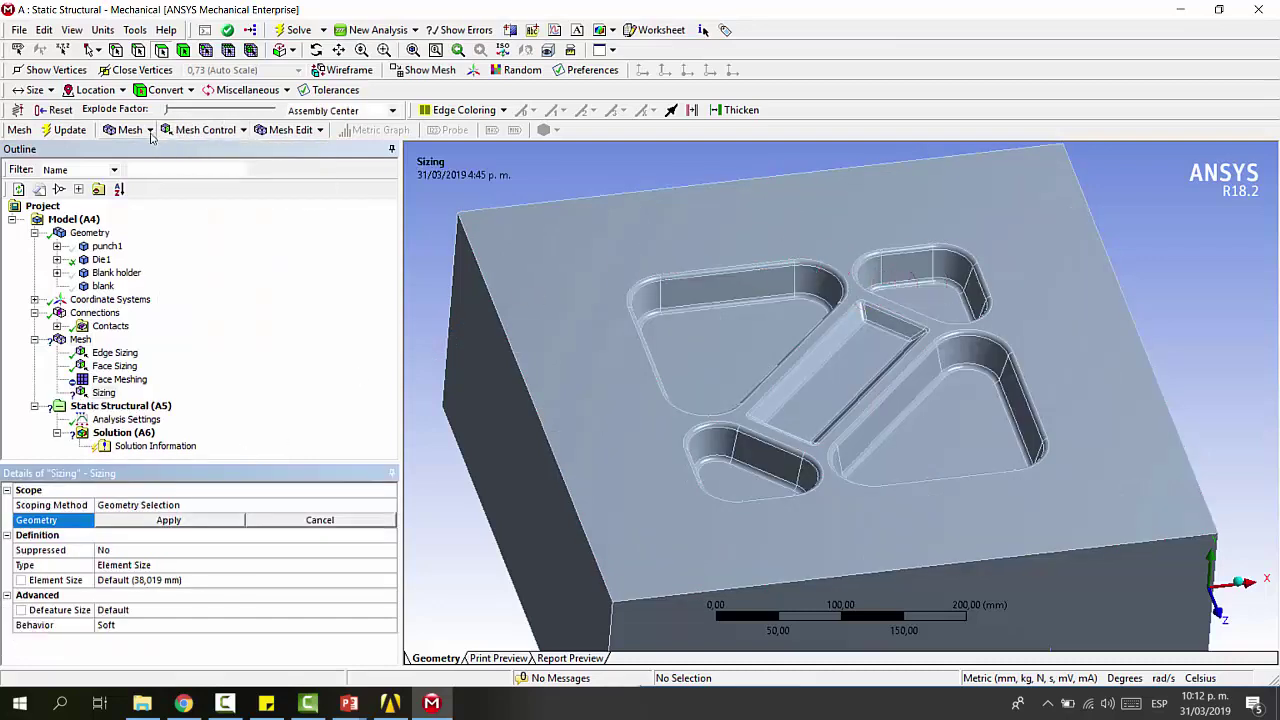
scroll(845, 265, up, 3)
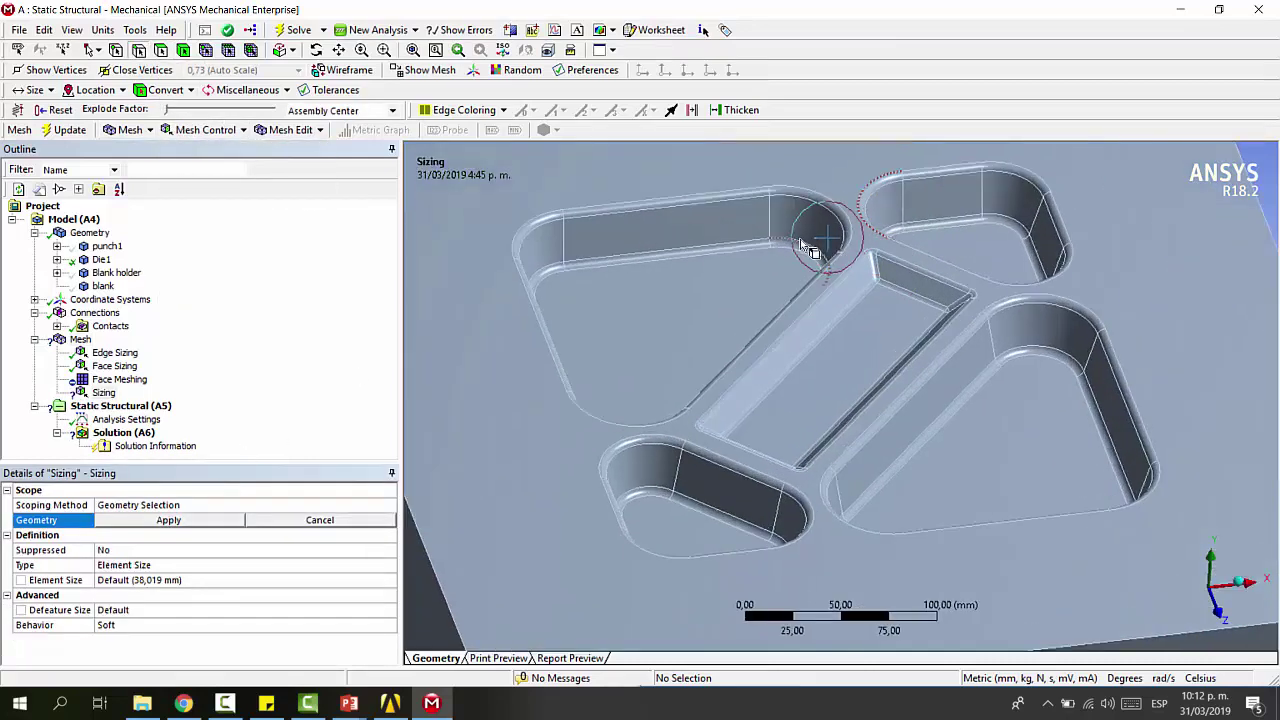
click(778, 197)
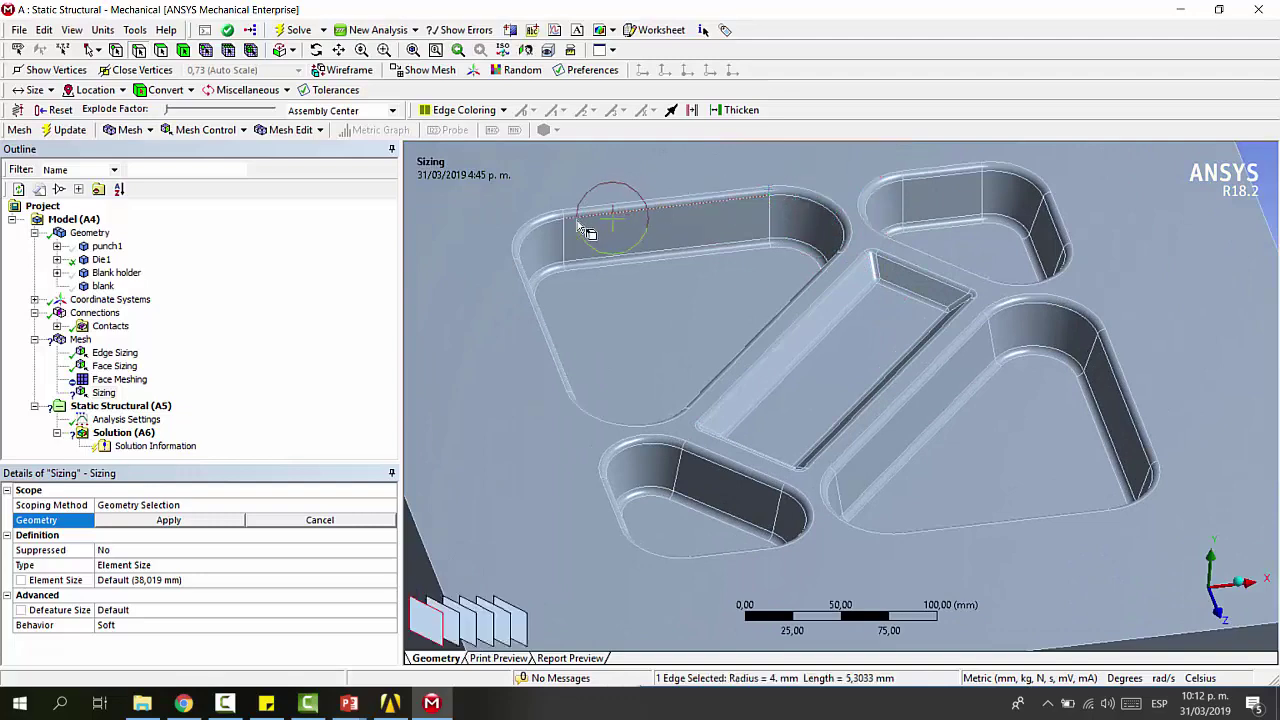
scroll(567, 200, up, 4)
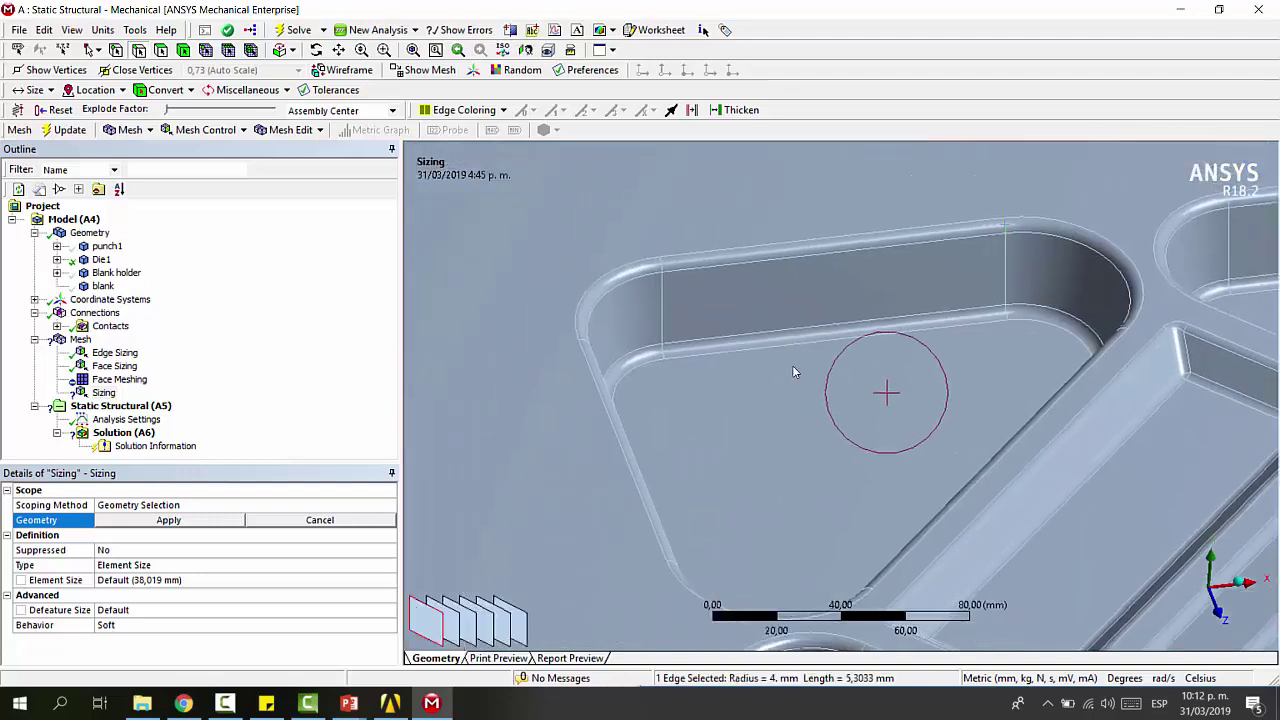
ctrl+click(568, 205)
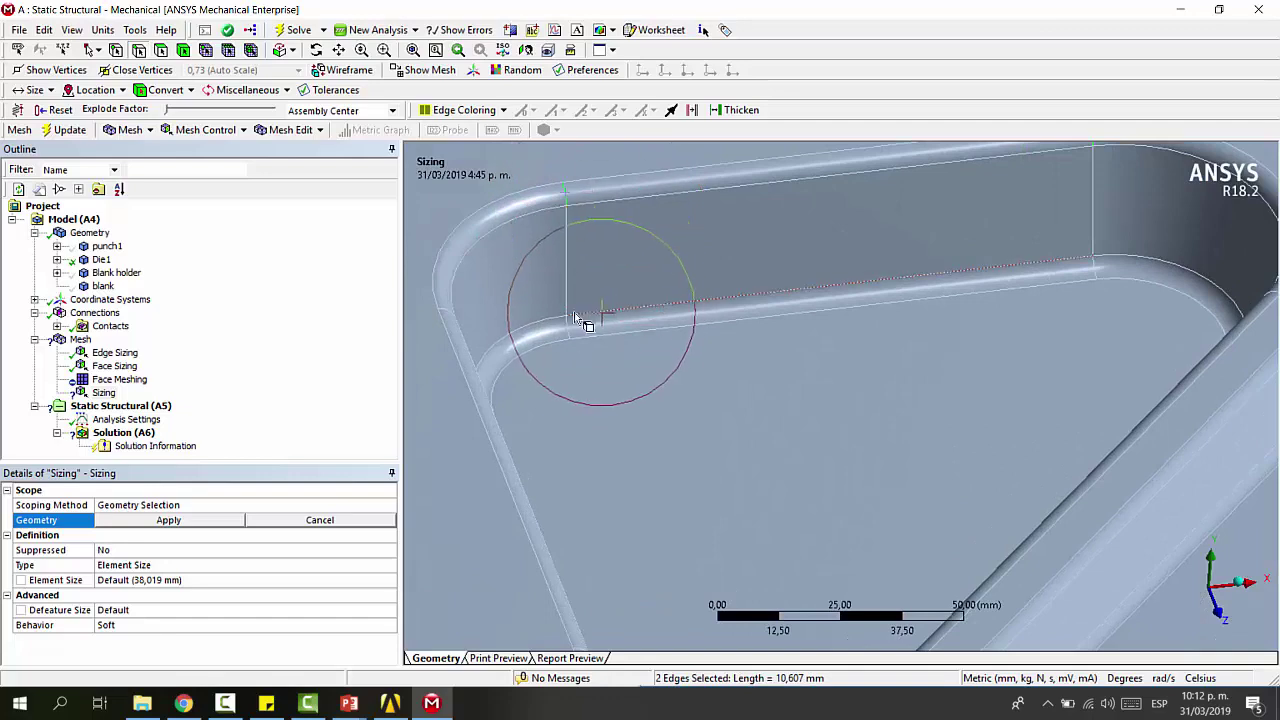
ctrl+click(1100, 274)
scroll(1063, 286, down, 3)
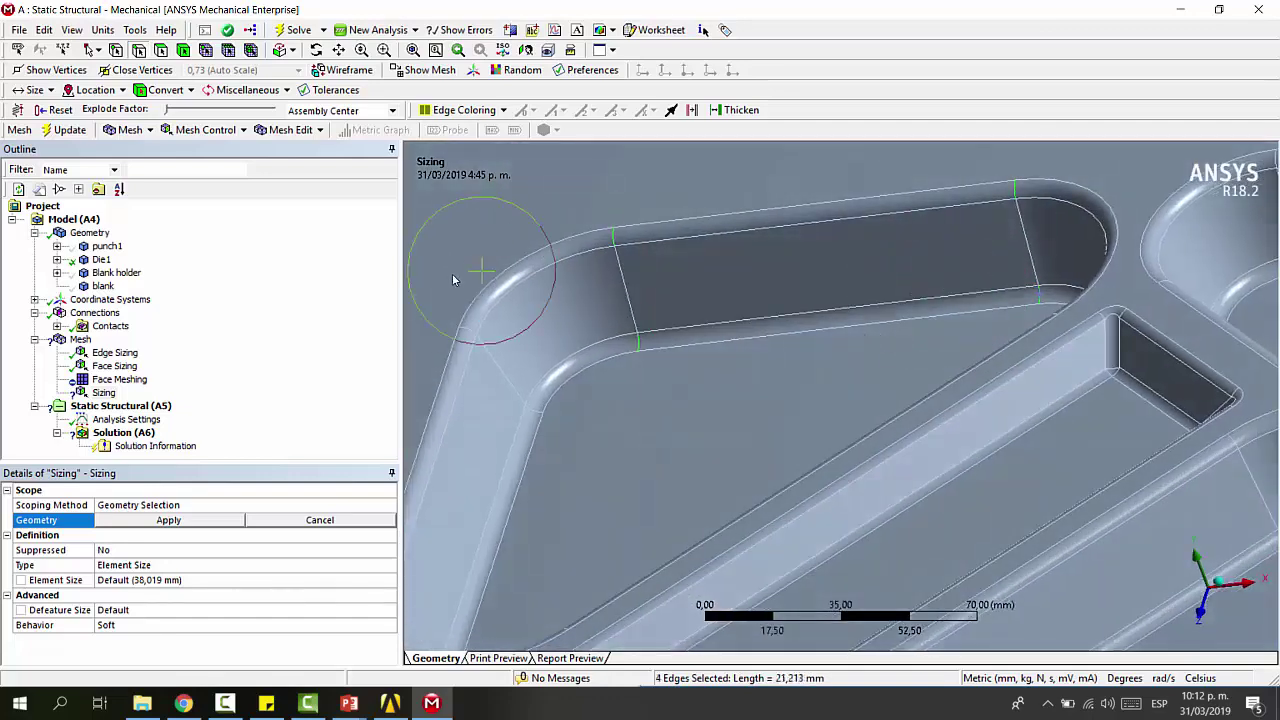
Add the short edges crossing the upper and lower fillets at the large triangular cavity's remaining corners to the selection
ctrl+click(476, 336)
scroll(1150, 330, up, 3)
ctrl+click(1150, 330)
middle_drag(1150, 330, 777, 443)
ctrl+click(777, 443)
ctrl+click(790, 460)
scroll(810, 479, up, 3)
scroll(700, 351, down, 3)
ctrl+click(531, 466)
Add the large triangular cavity's remaining short fillet-crossing edges and those of the adjacent small triangular cavity to the sizing selection
middle_drag(700, 351, 888, 234)
ctrl+click(763, 288)
ctrl+click(888, 234)
ctrl+click(543, 271)
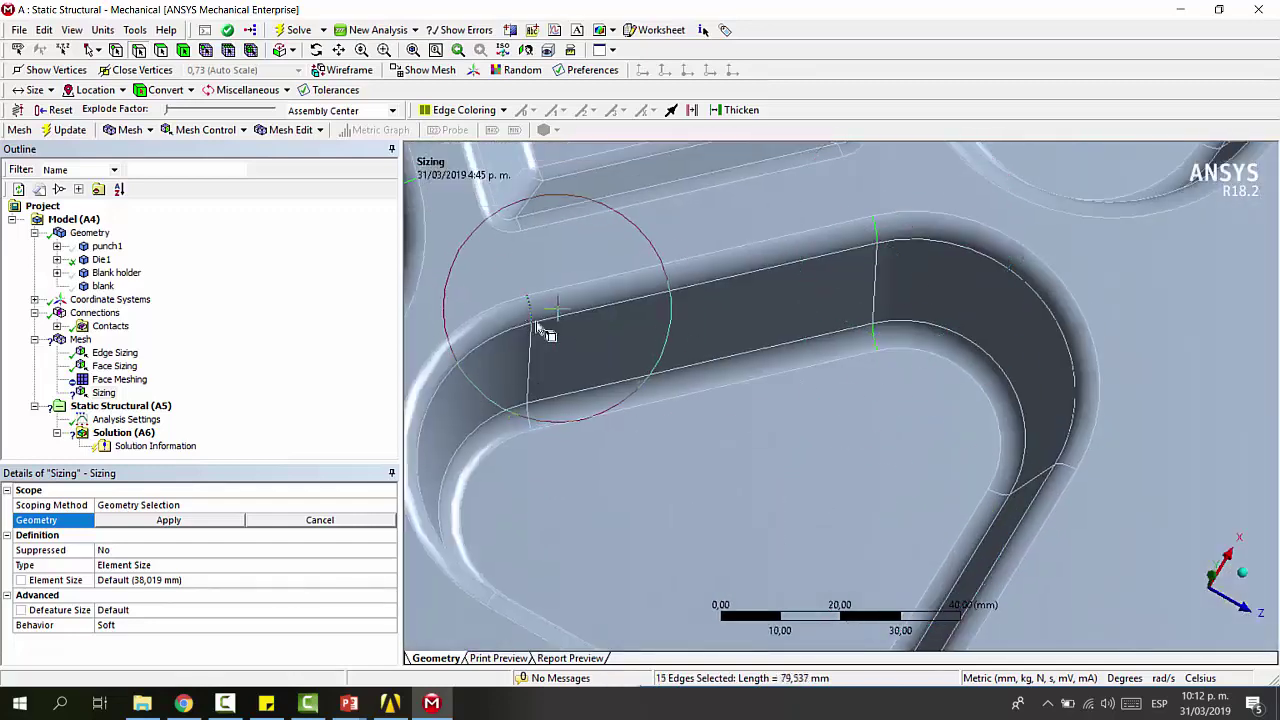
scroll(749, 237, up, 3)
ctrl+click(749, 237)
middle_drag(749, 237, 541, 405)
ctrl+click(541, 405)
ctrl+click(743, 323)
ctrl+click(974, 380)
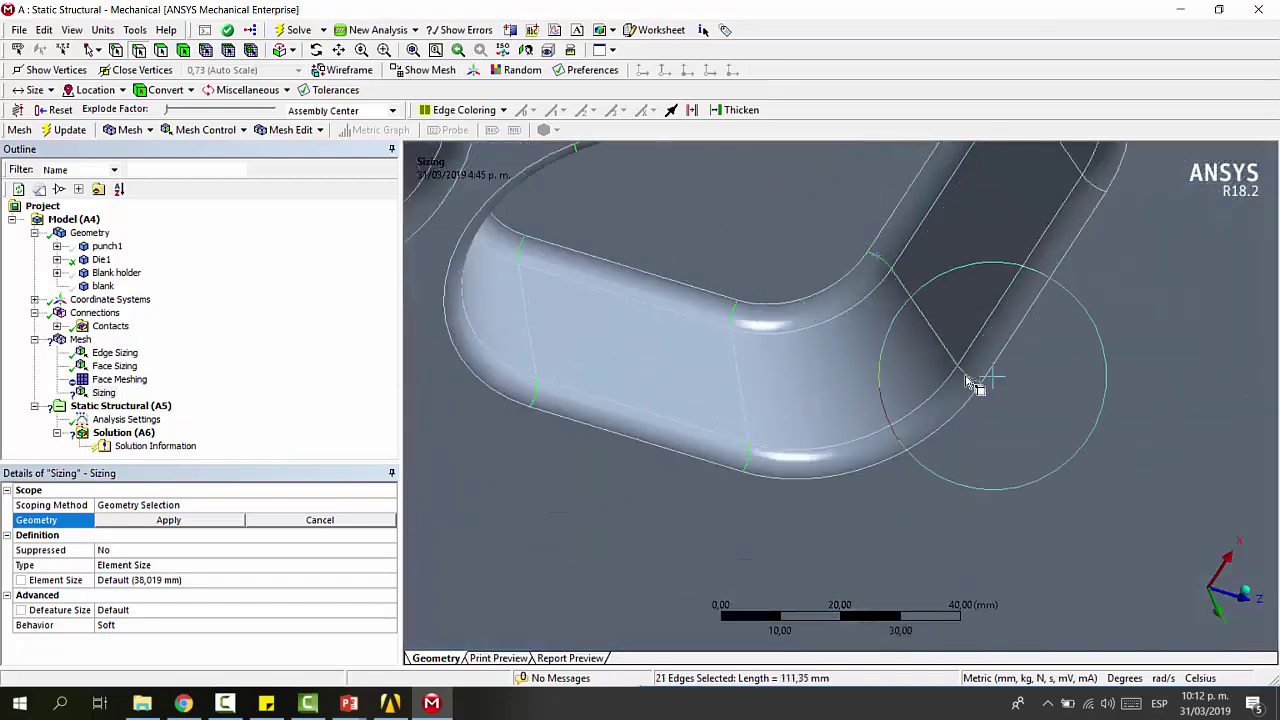
scroll(974, 380, down, 3)
ctrl+click(994, 391)
scroll(850, 330, up, 3)
ctrl+click(850, 330)
Add the short edges crossing the fillets at all corners of the die's central rectangular pocket to the selection
scroll(843, 325, down, 3)
scroll(980, 375, up, 3)
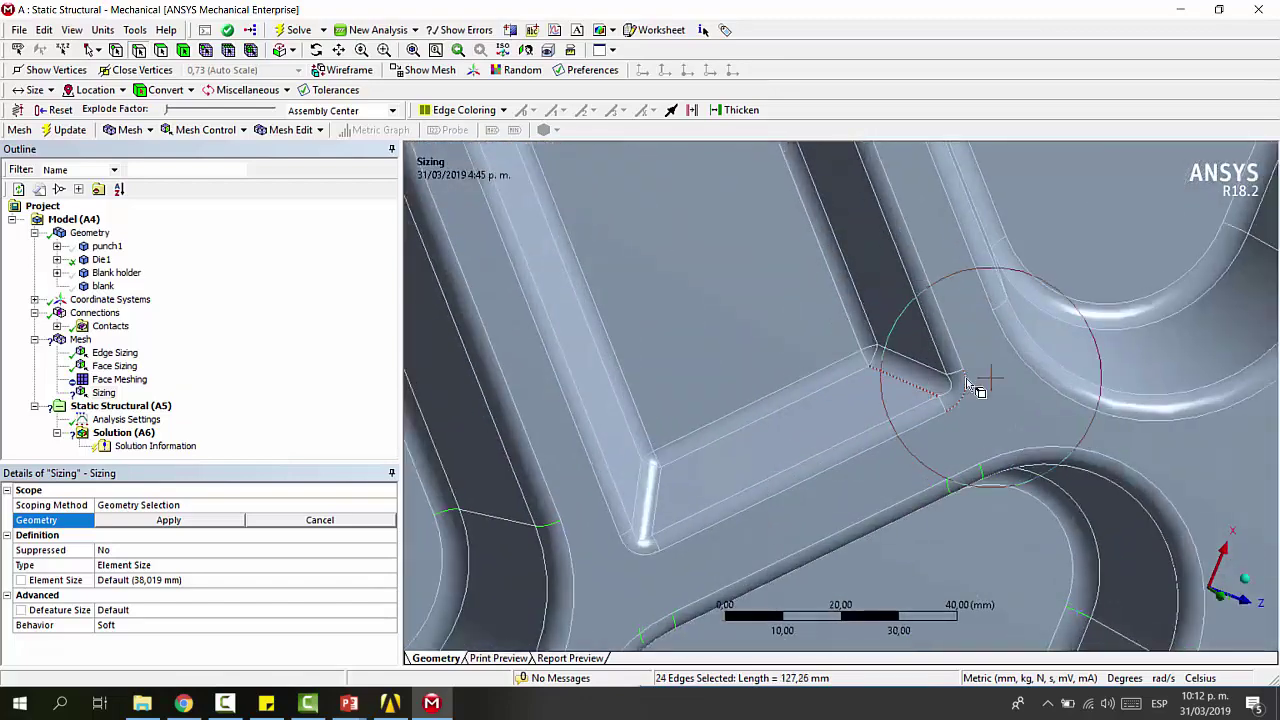
ctrl+click(986, 408)
ctrl+click(551, 487)
ctrl+click(540, 560)
scroll(657, 280, down, 3)
ctrl+click(657, 280)
scroll(777, 349, up, 3)
ctrl+click(962, 460)
scroll(962, 460, down, 3)
scroll(986, 320, up, 3)
ctrl+click(809, 514)
scroll(918, 520, down, 3)
scroll(1057, 423, up, 3)
ctrl+click(1063, 380)
ctrl+click(800, 471)
scroll(969, 335, down, 3)
scroll(857, 437, up, 3)
Add the short fillet-crossing edges at the corners of the die's second large triangular cavity to the selection
ctrl+click(783, 317)
ctrl+click(786, 194)
scroll(648, 211, down, 2)
ctrl+click(648, 211)
scroll(648, 211, up, 2)
ctrl+click(831, 186)
ctrl+click(823, 323)
scroll(823, 323, down, 2)
scroll(823, 323, up, 2)
ctrl+click(840, 400)
ctrl+click(760, 400)
scroll(752, 400, up, 2)
scroll(752, 400, up, 2)
ctrl+click(826, 374)
Add the short edges crossing the upper and lower fillets of the die's second small triangular cavity to the selection
scroll(826, 374, down, 2)
ctrl+click(749, 229)
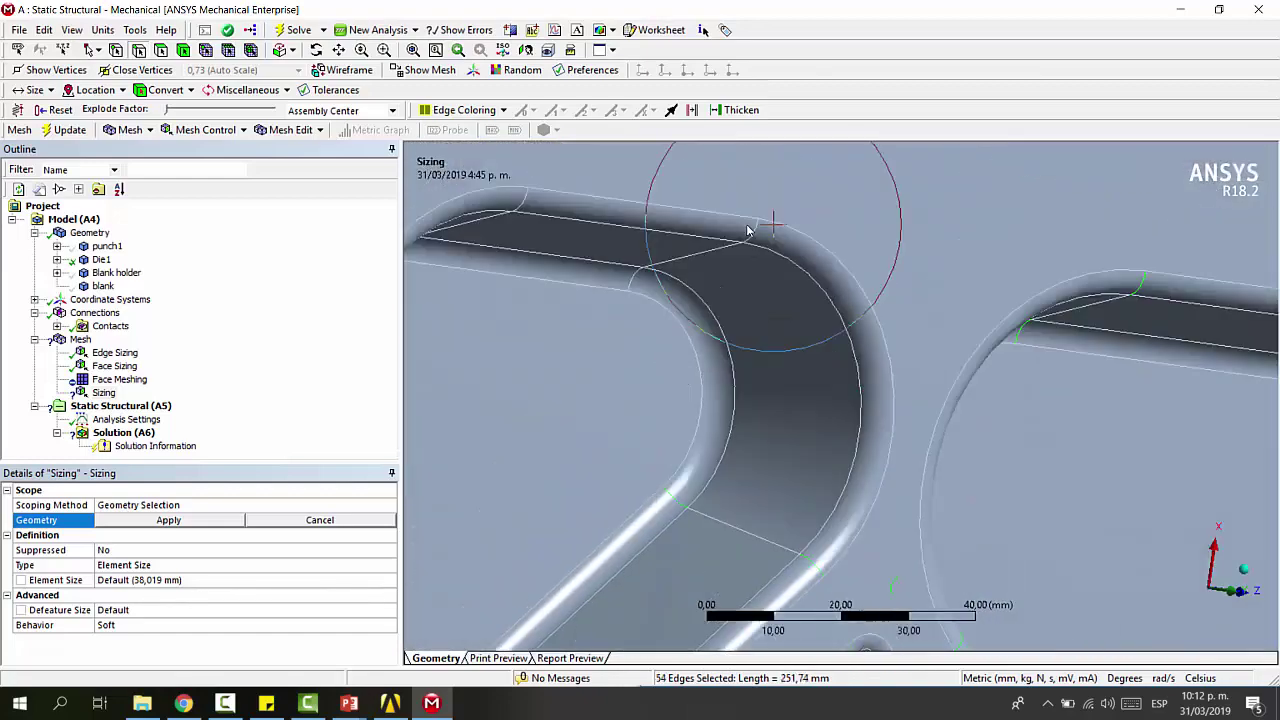
ctrl+click(1080, 430)
ctrl+click(1094, 423)
scroll(770, 307, up, 2)
ctrl+click(770, 307)
scroll(770, 307, down, 2)
ctrl+click(486, 371)
scroll(766, 291, up, 2)
ctrl+click(766, 291)
ctrl+click(771, 469)
scroll(880, 535, down, 2)
ctrl+click(880, 535)
scroll(880, 535, down, 2)
ctrl+click(923, 528)
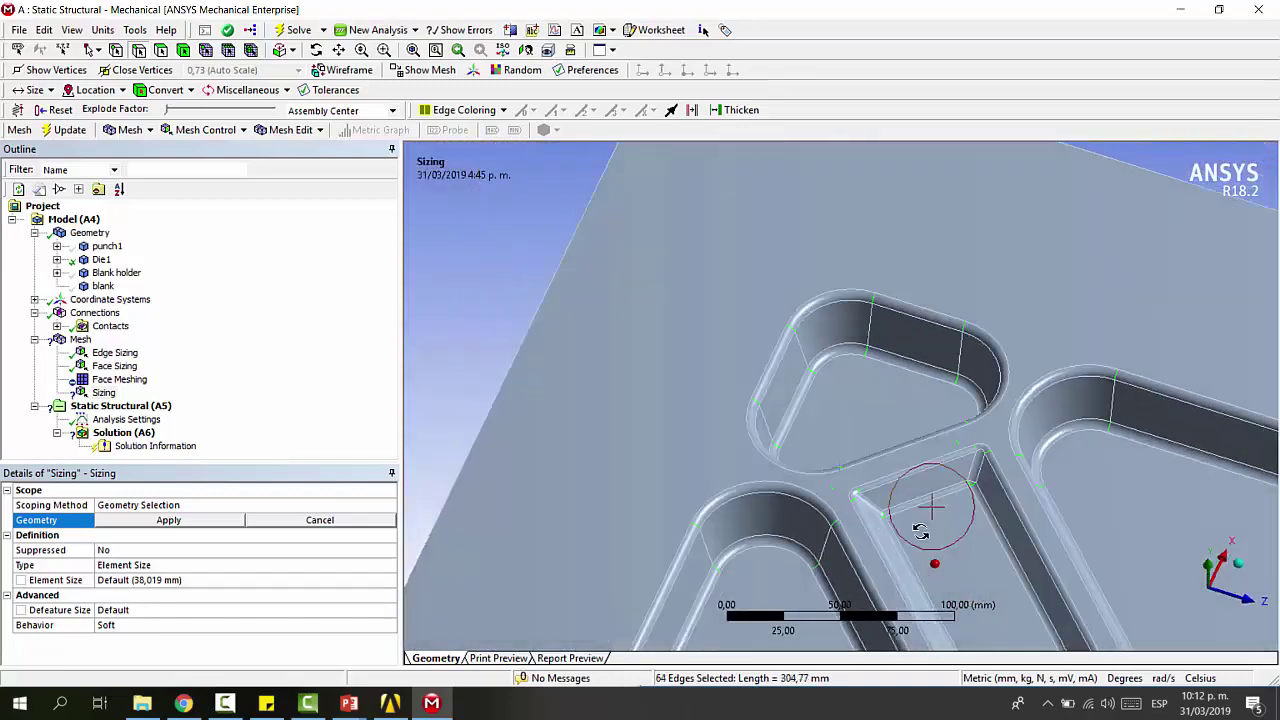
scroll(810, 330, down, 3)
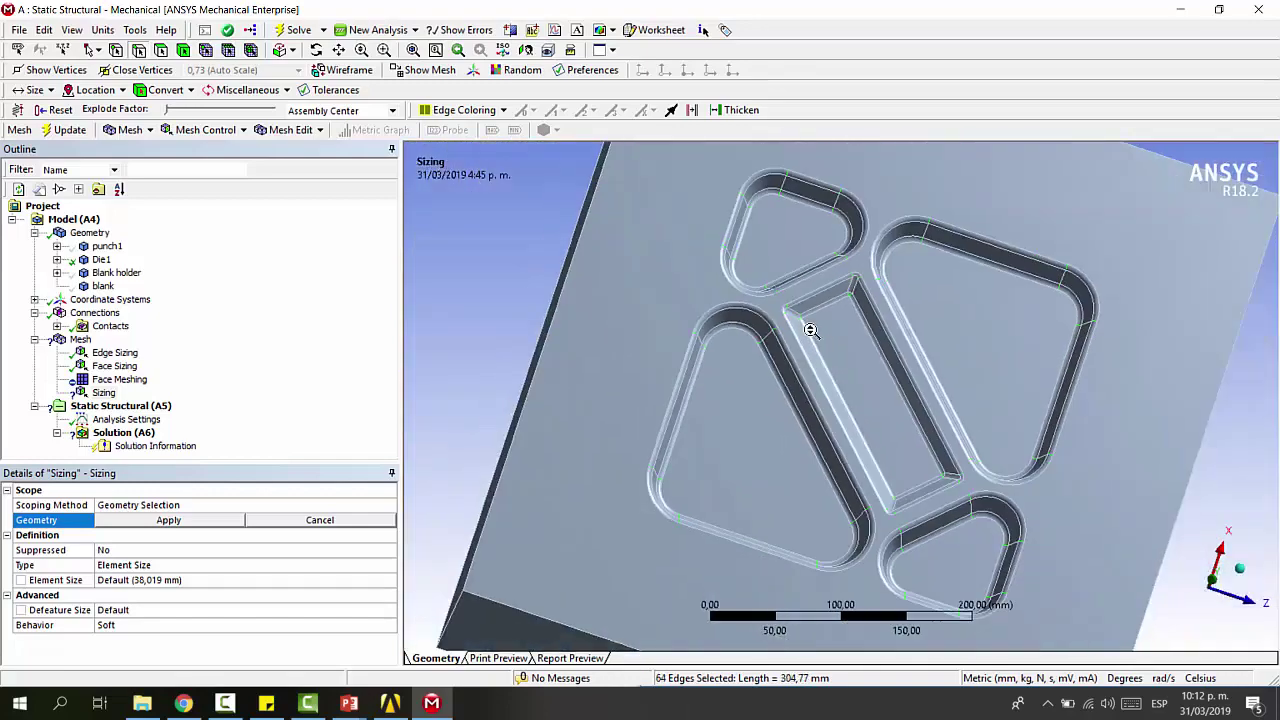
Apply the selected edges to the sizing and define it by number of divisions, with 3 divisions
click(155, 520)
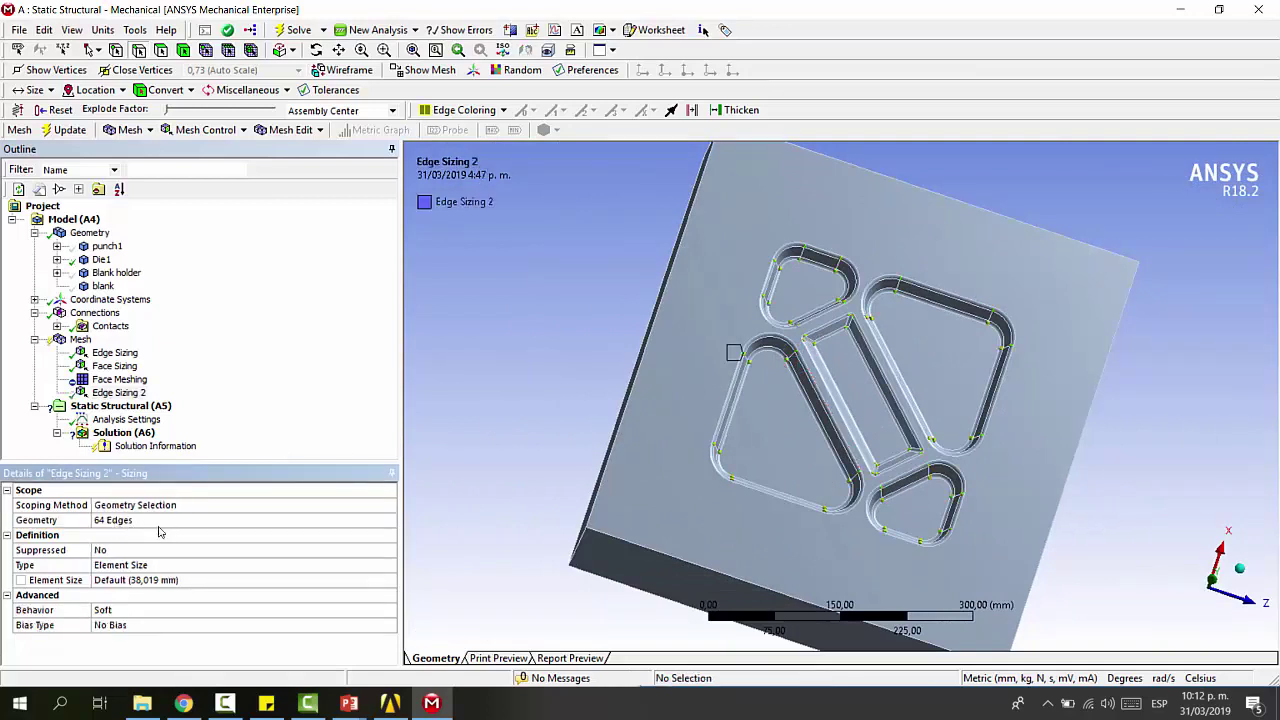
double_click(155, 568)
click(173, 582)
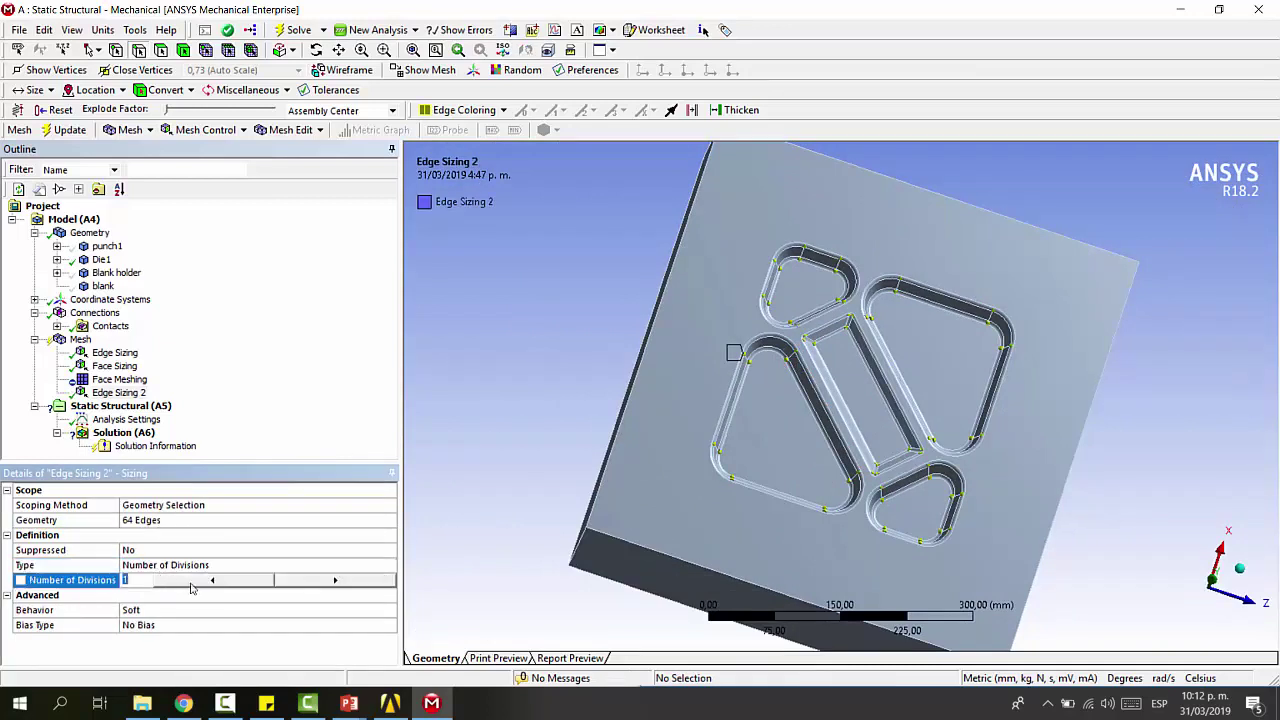
key(Return)
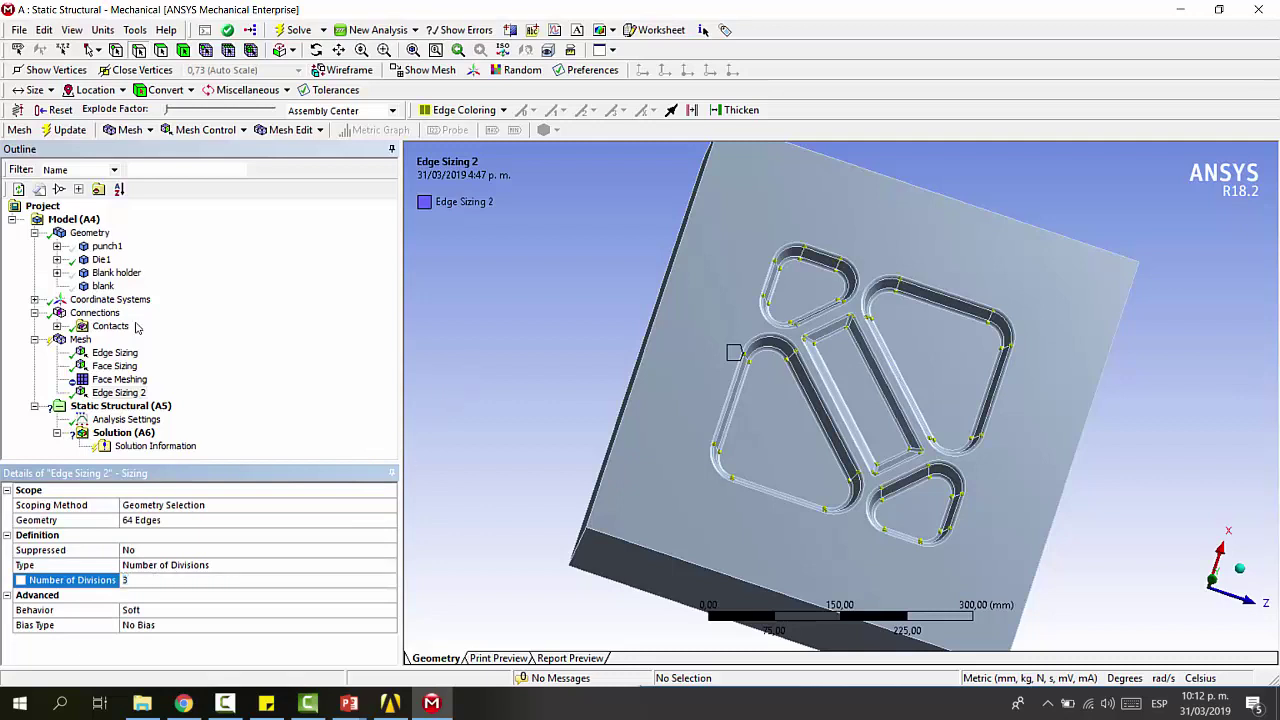
click(115, 366)
click(118, 355)
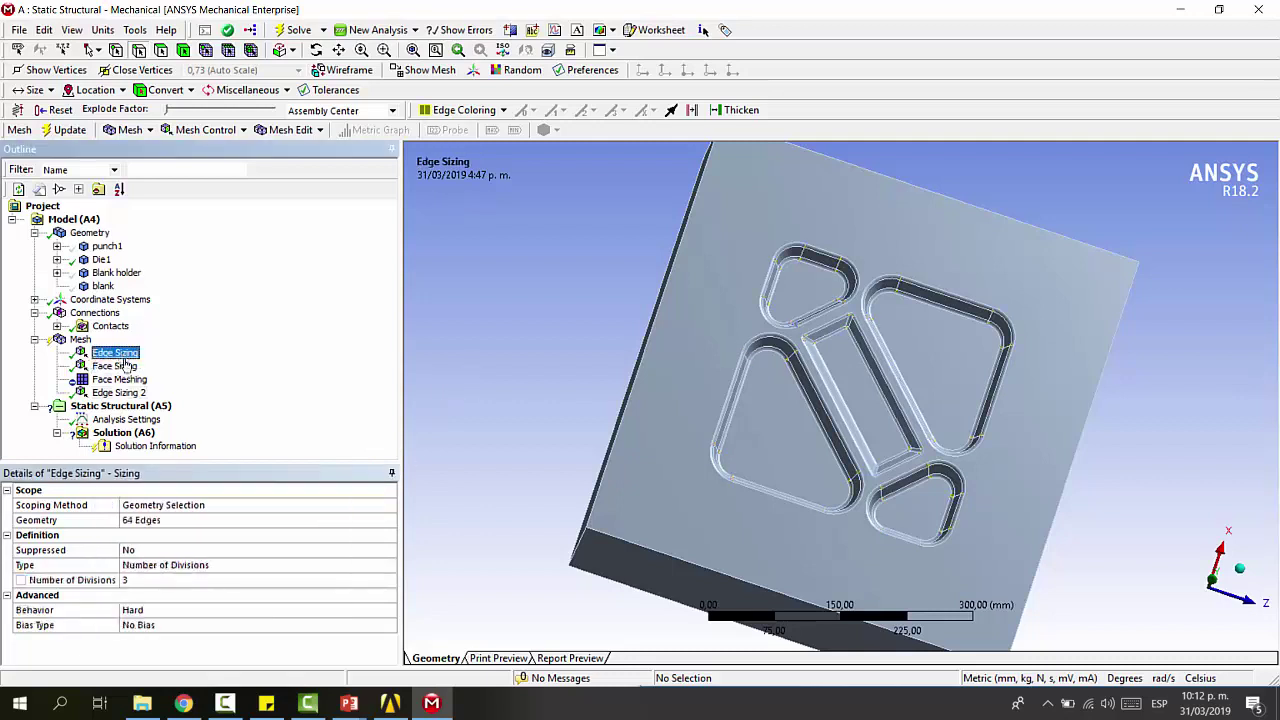
click(120, 393)
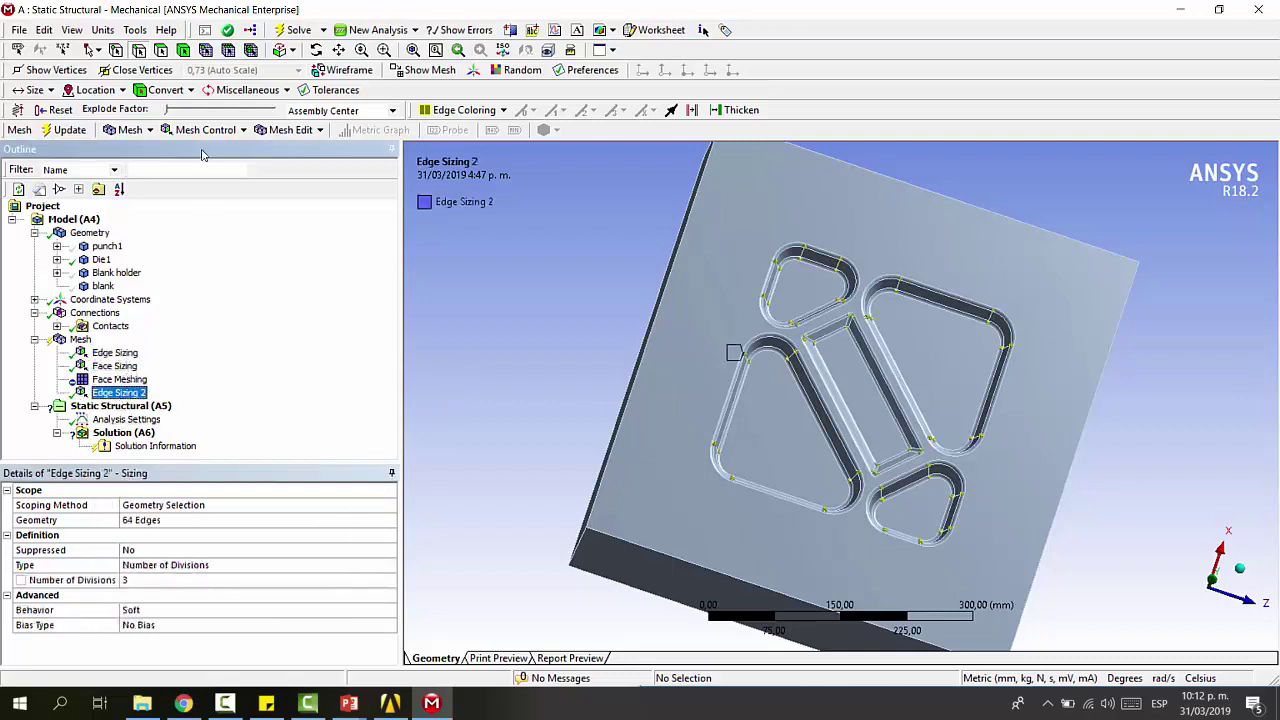
Insert a sizing on the die's upper face and the four triangular cavity floors with a 20 mm element size, like the punch's face sizing
click(115, 366)
click(146, 579)
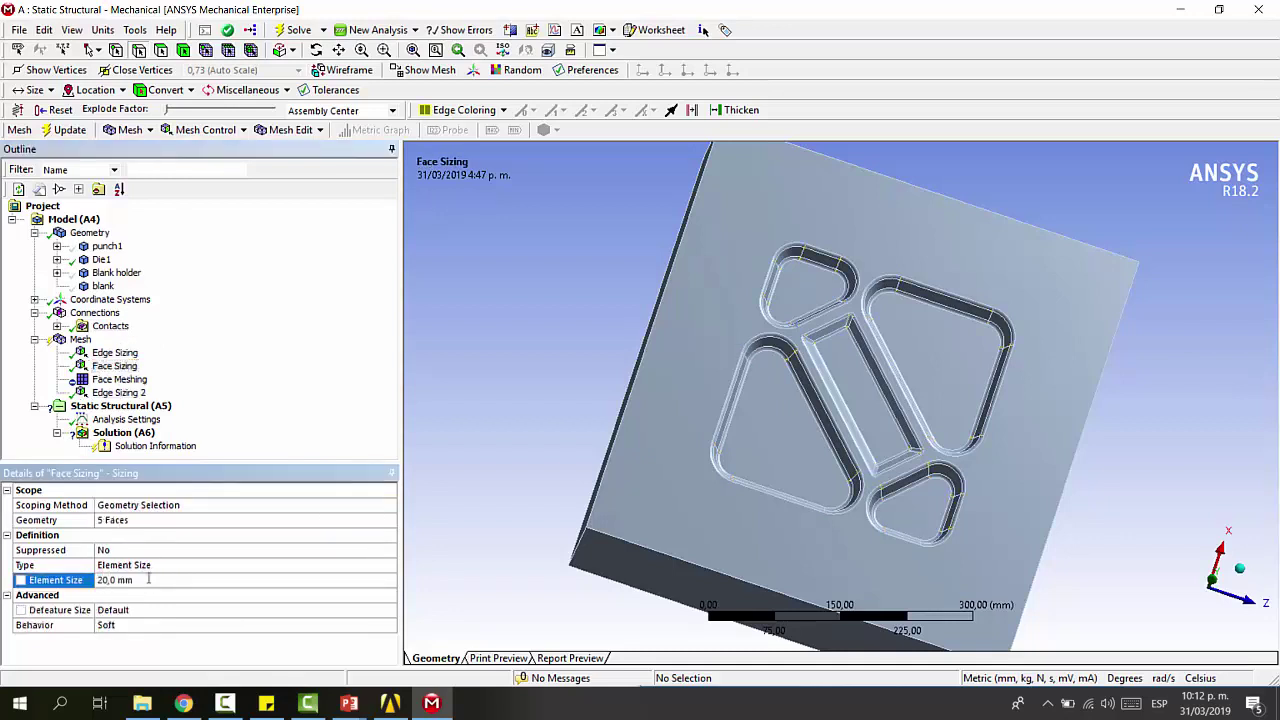
click(120, 393)
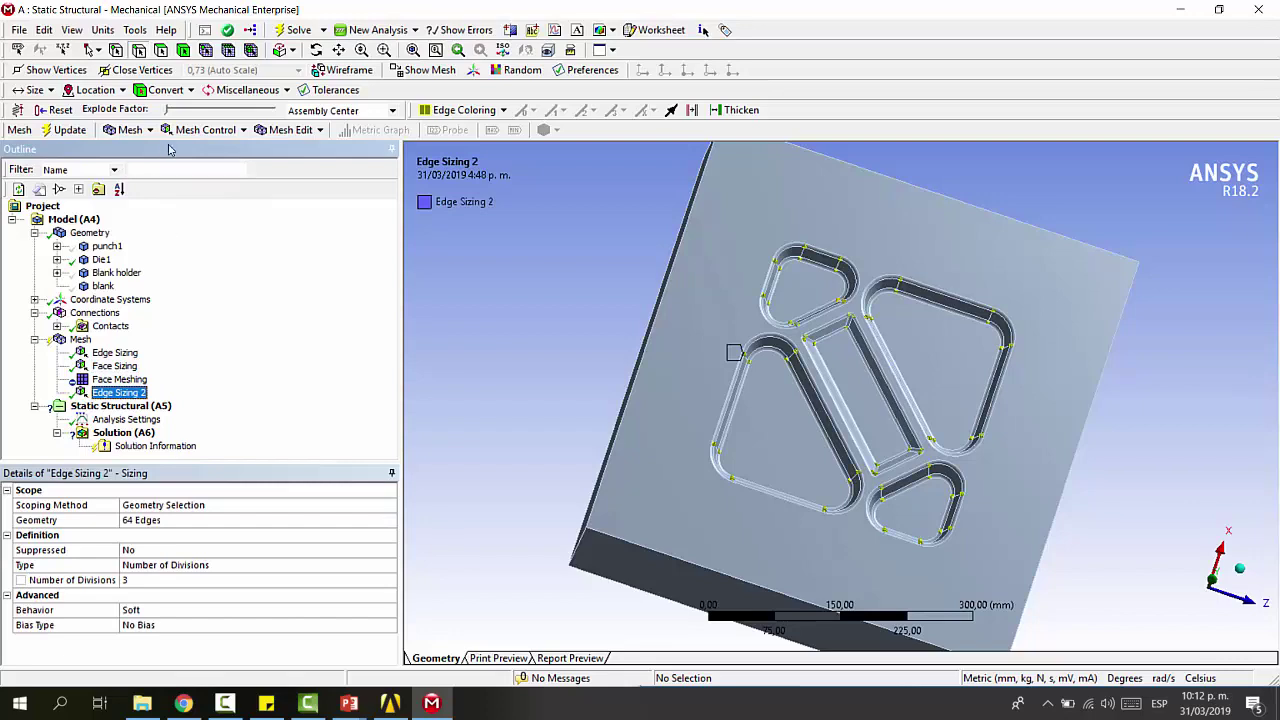
click(205, 130)
click(215, 188)
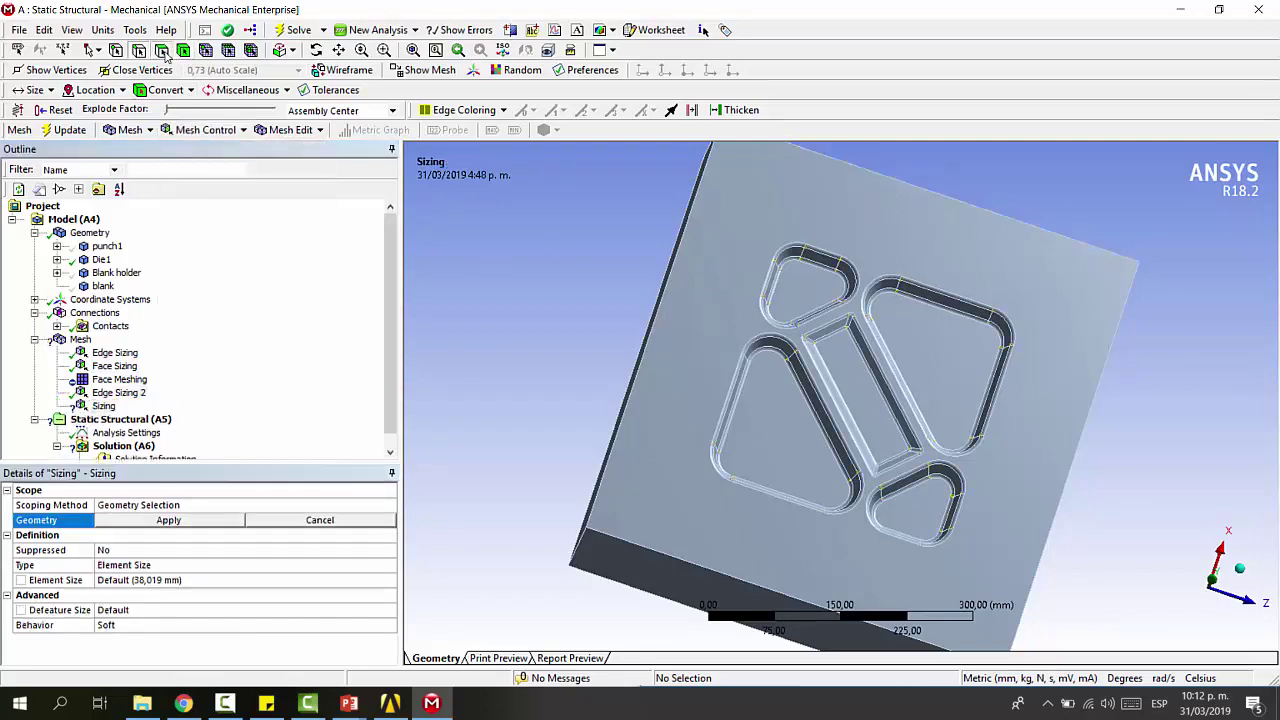
click(818, 218)
ctrl+click(918, 333)
ctrl+click(810, 285)
ctrl+click(786, 451)
ctrl+click(920, 500)
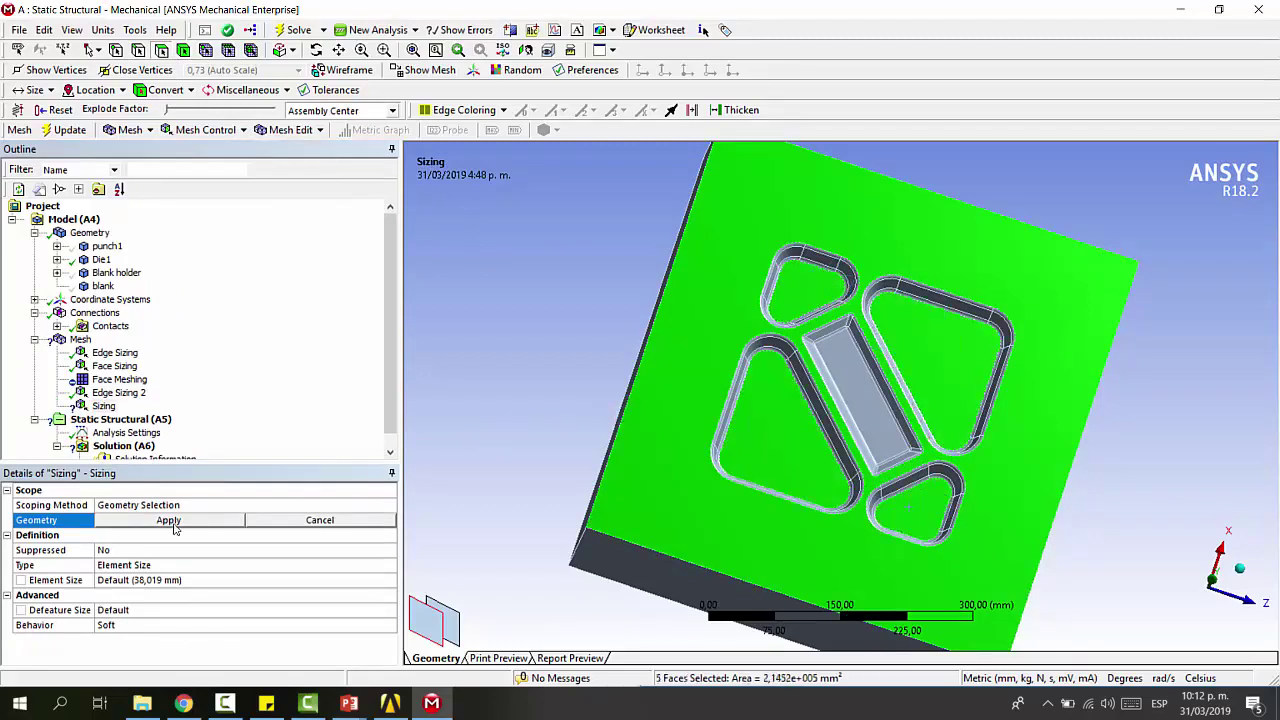
click(185, 522)
click(160, 580)
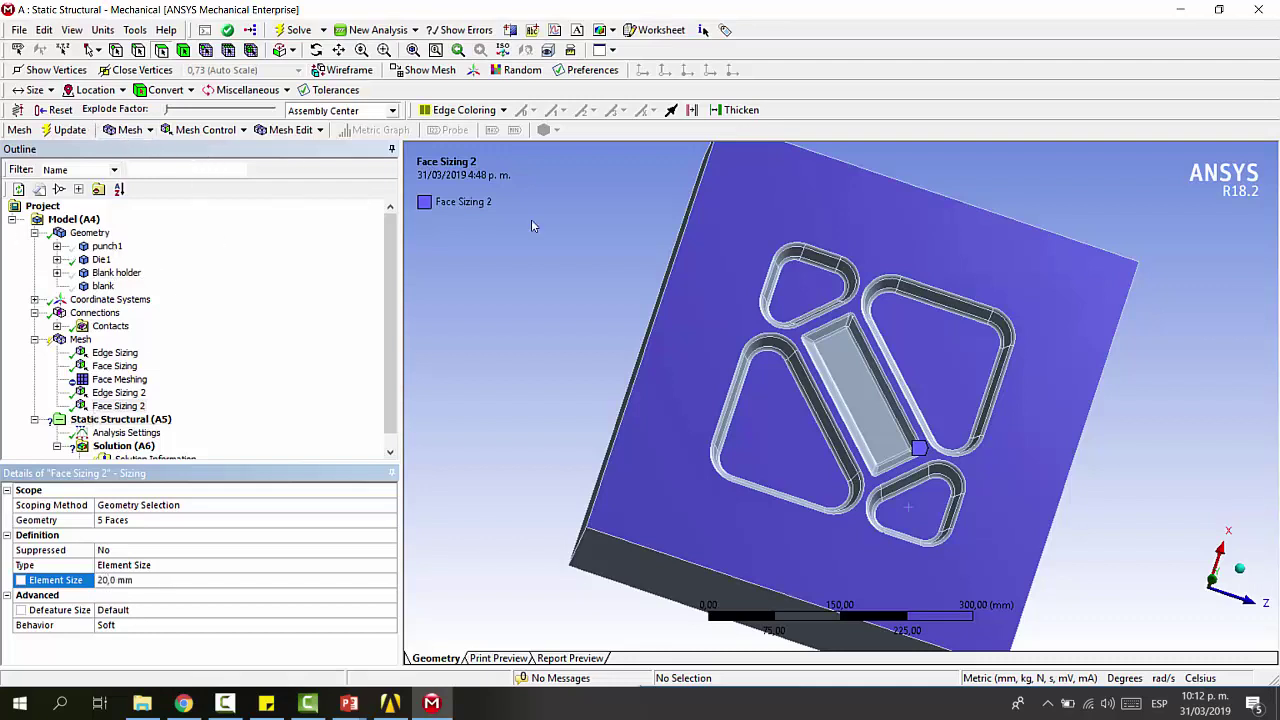
Insert a face meshing and apply it to the die's upper face, extending the selection to all connected cavity faces
click(205, 130)
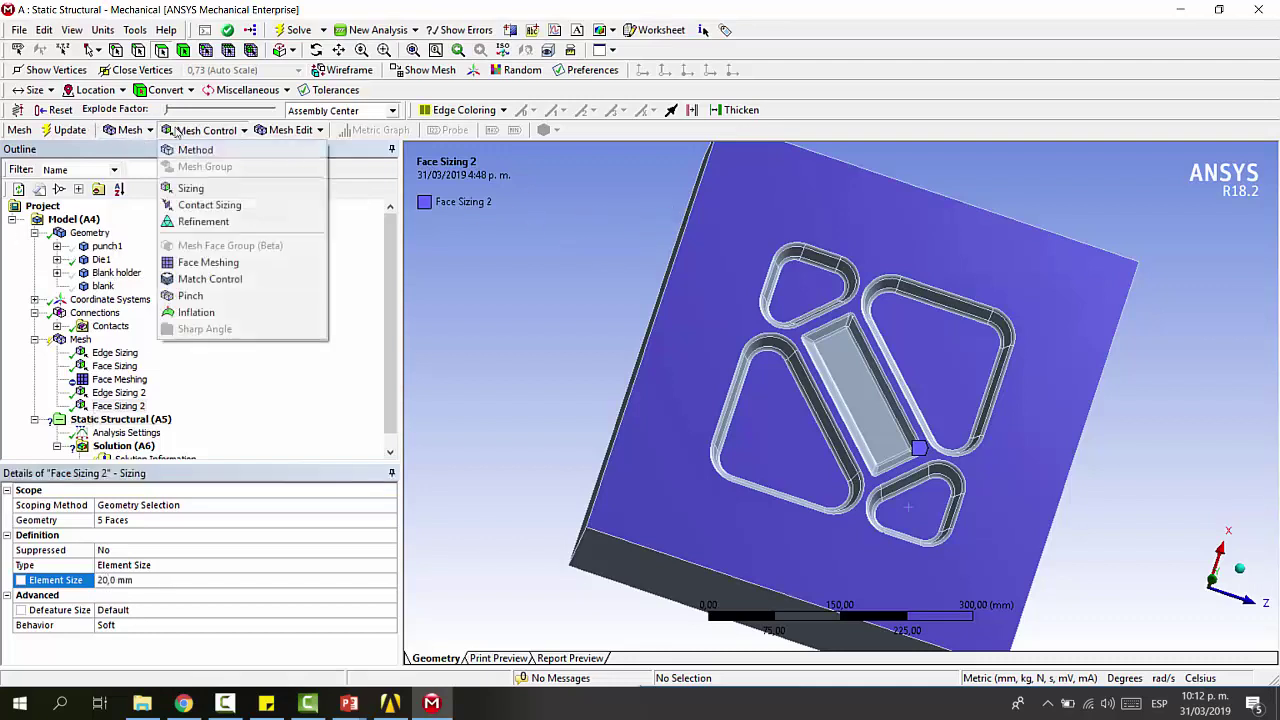
click(215, 263)
click(778, 190)
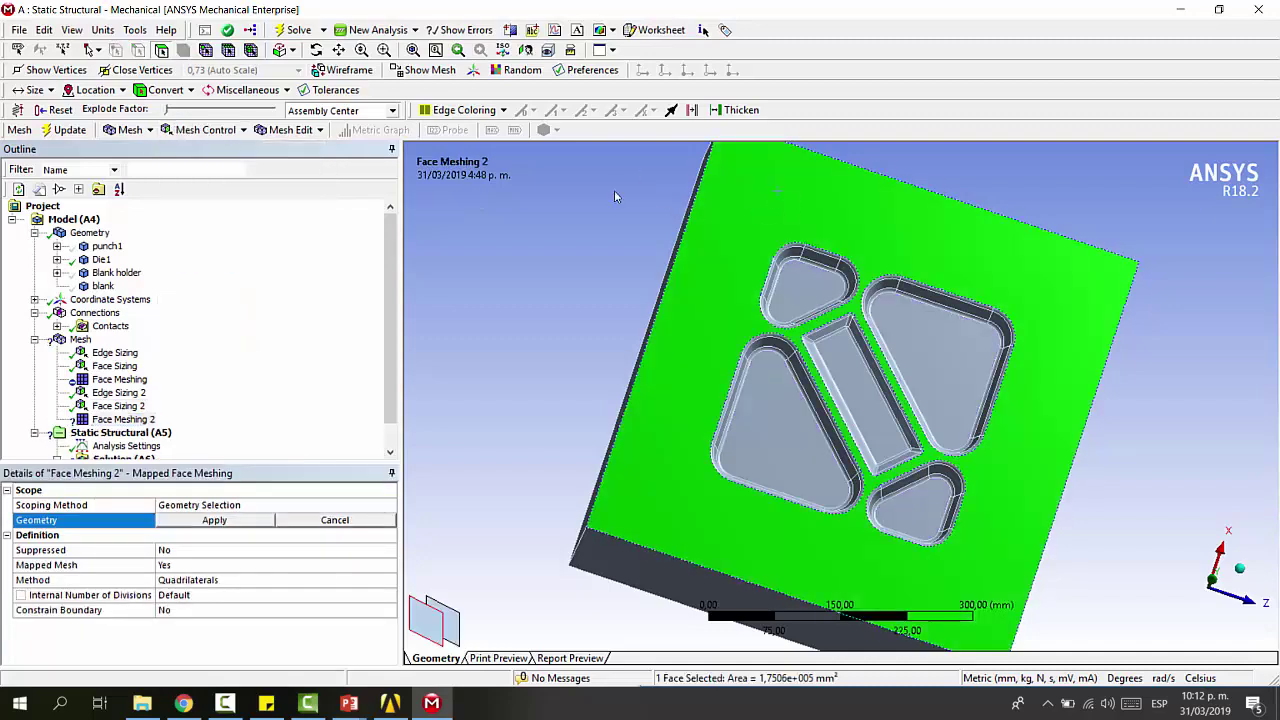
click(288, 50)
click(350, 87)
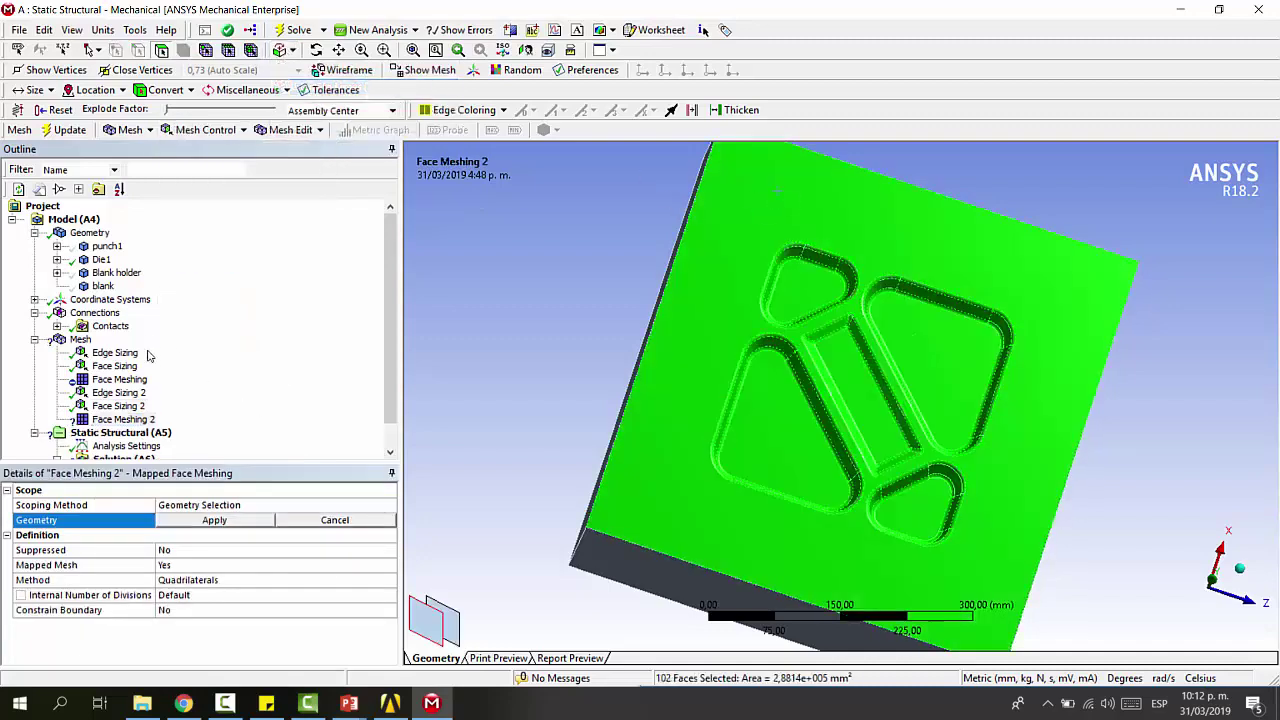
click(216, 520)
Switch the behavior of the die's face sizing and set its edge sizing behavior to Hard, checking against the punch's sizings
click(119, 406)
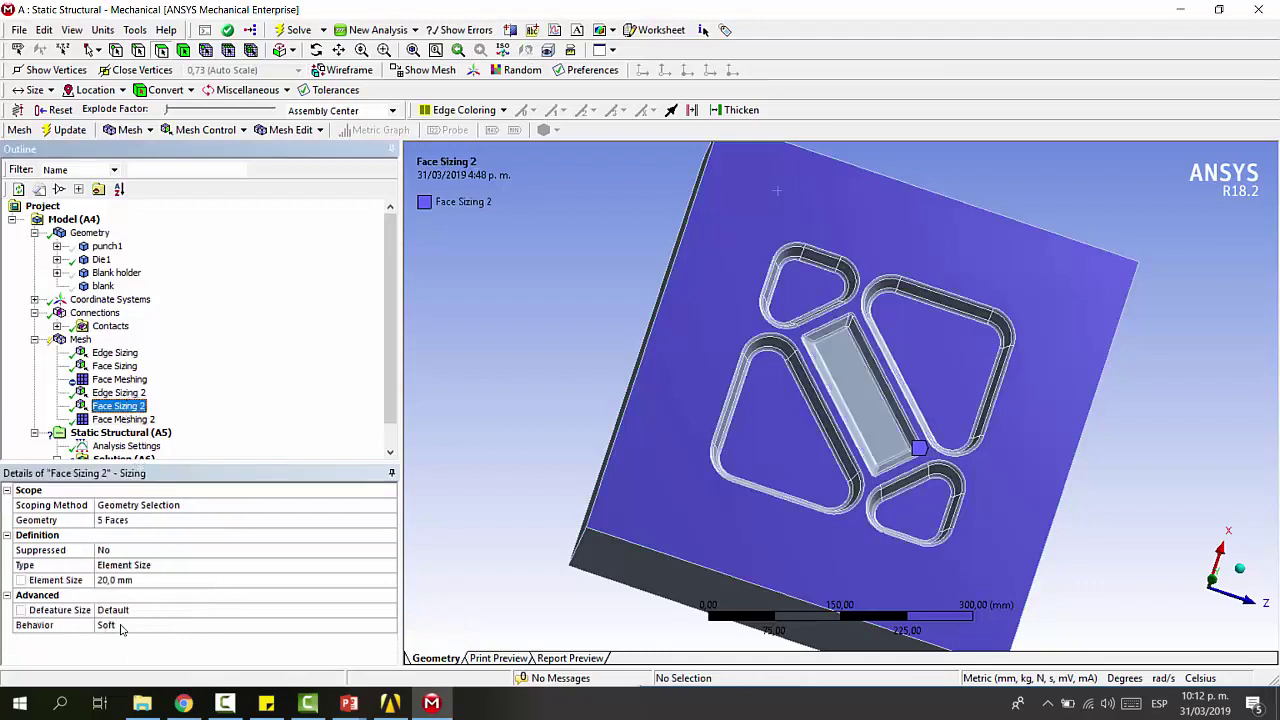
double_click(124, 626)
click(118, 392)
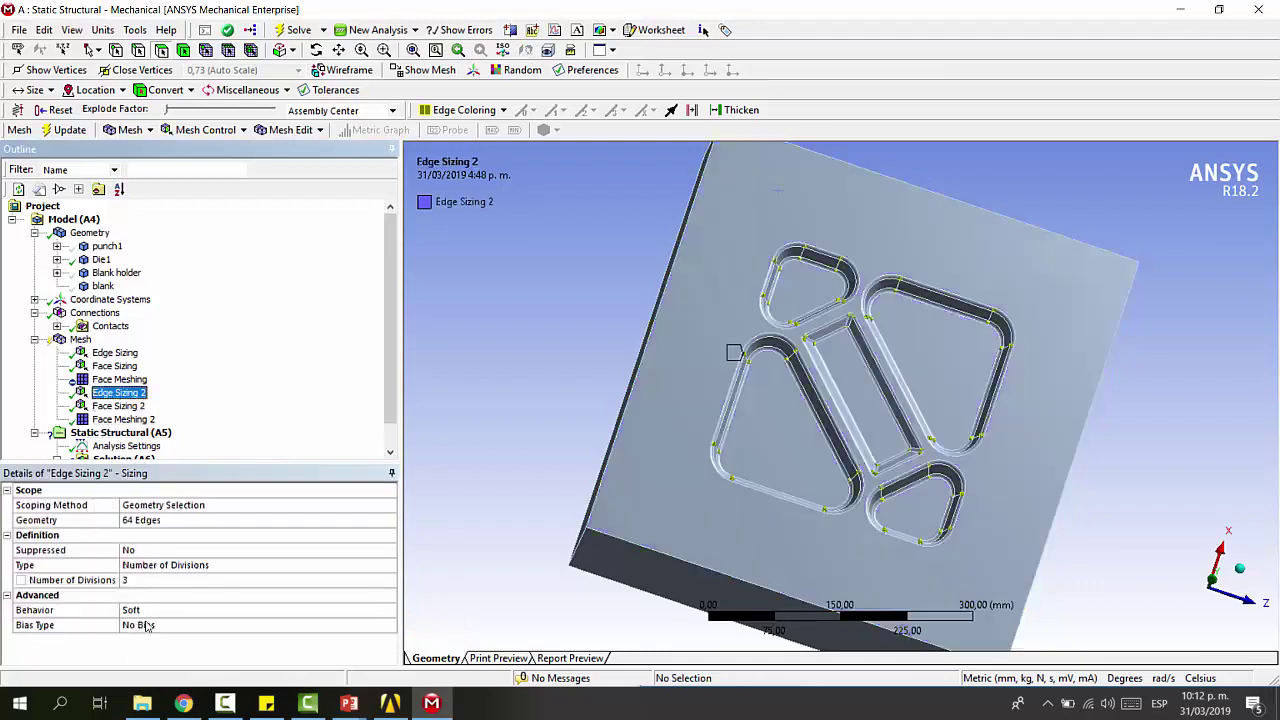
double_click(156, 610)
click(114, 366)
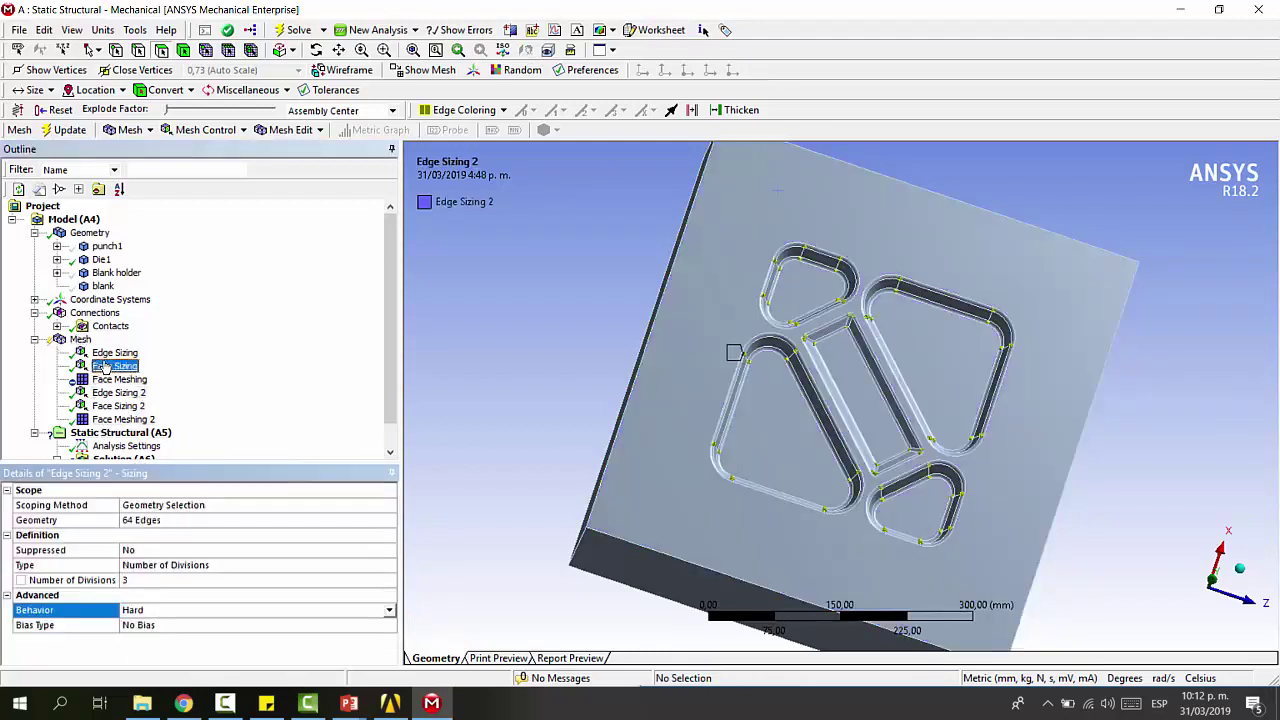
double_click(146, 625)
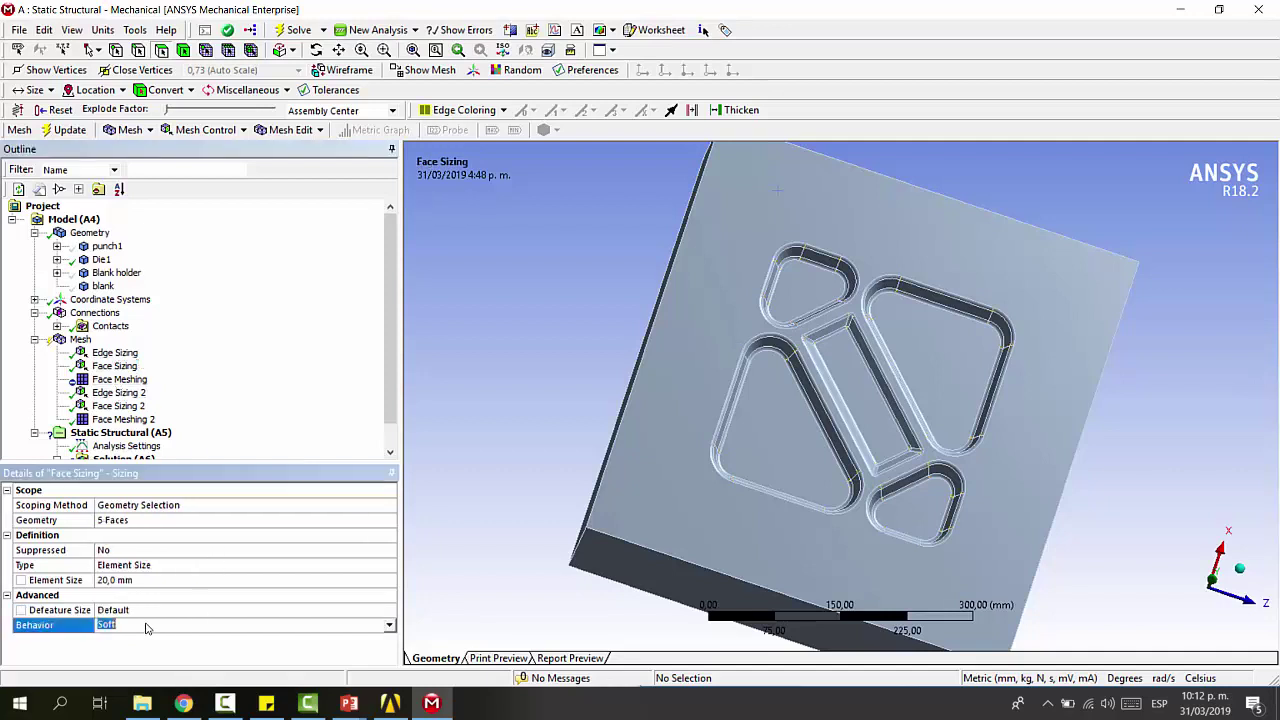
click(116, 353)
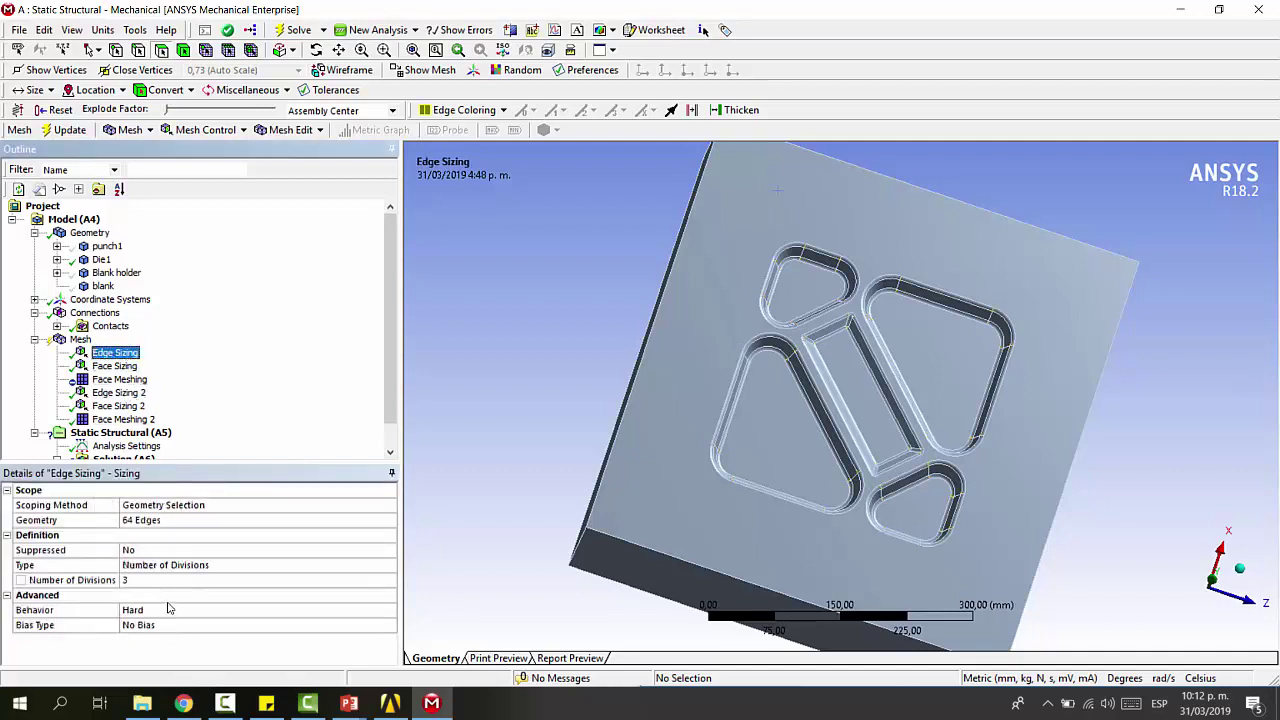
Generate the mesh and examine it on the die's upper face and cavities
click(528, 344)
click(130, 130)
click(460, 225)
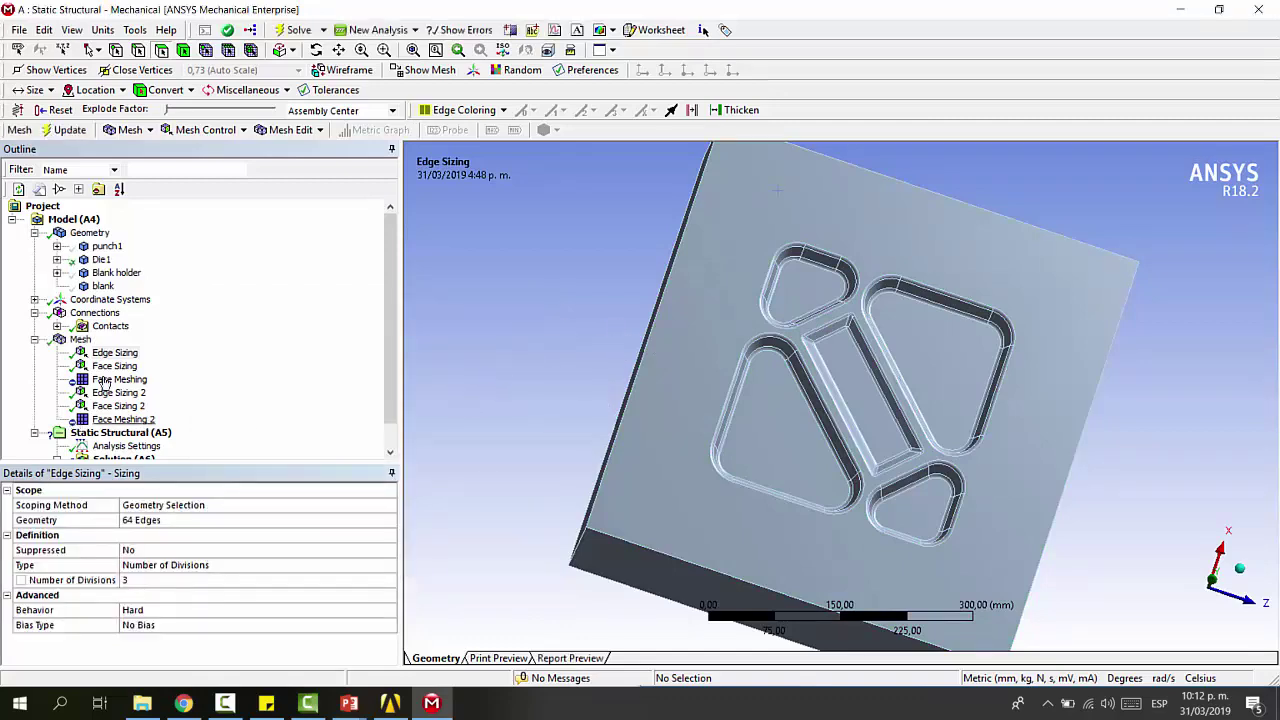
click(80, 339)
mouse_move(920, 337)
middle_down()
mouse_move(960, 346)
mouse_move(955, 325)
middle_up()
scroll(930, 336, up, 3)
scroll(955, 325, down, 2)
middle_drag(880, 355, 845, 360)
scroll(833, 345, down, 1)
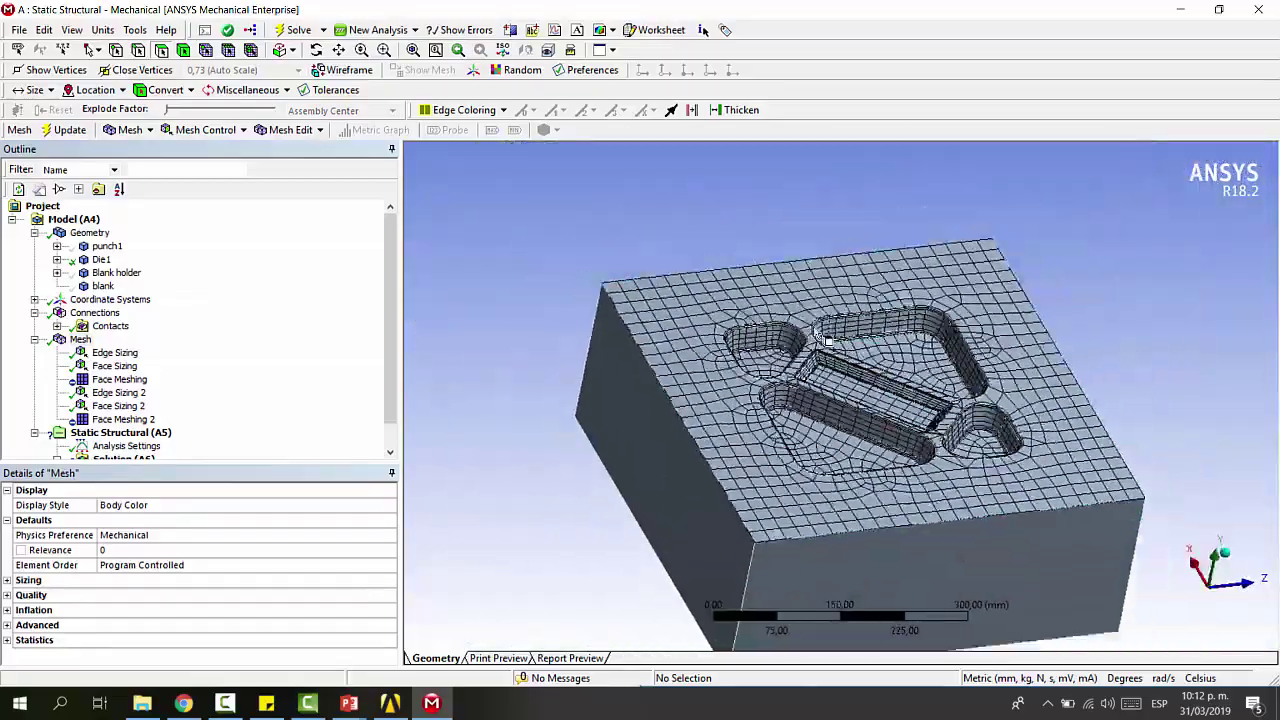
Show all bodies again and hide every body except the blank holder
right_click(722, 288)
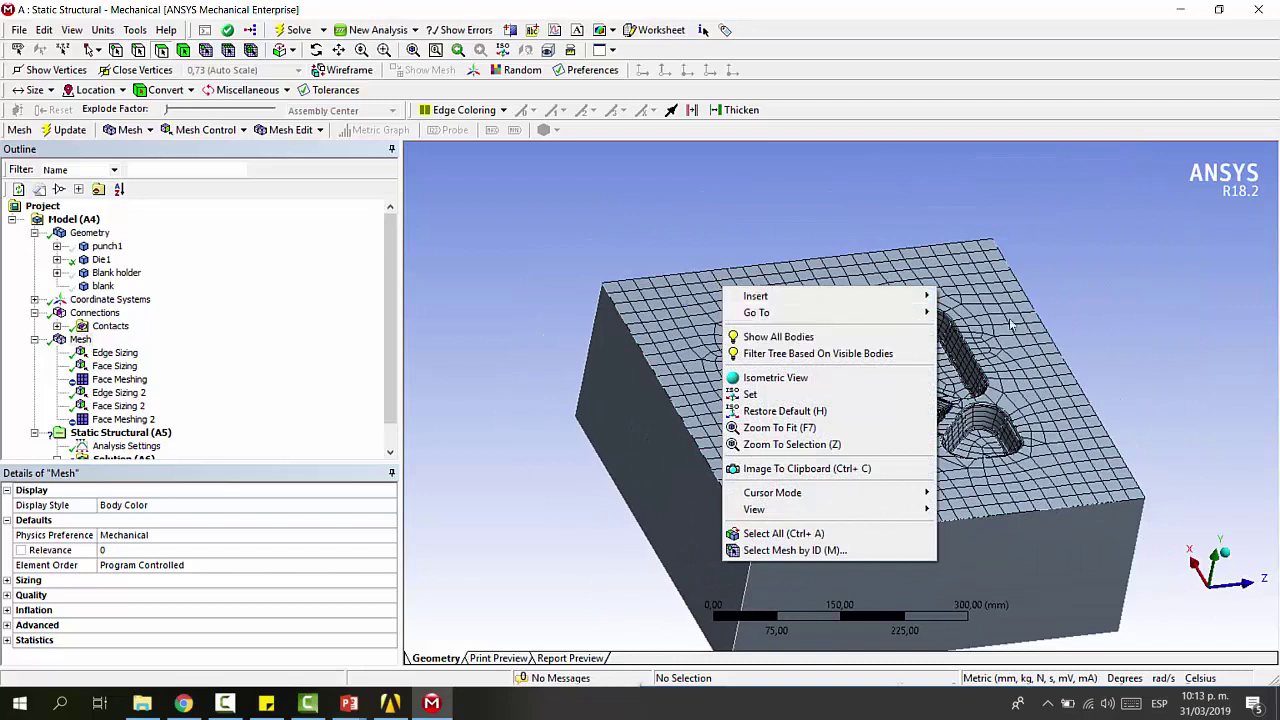
click(612, 252)
scroll(926, 366, up, 2)
right_click(707, 275)
click(780, 320)
click(614, 309)
right_click(606, 306)
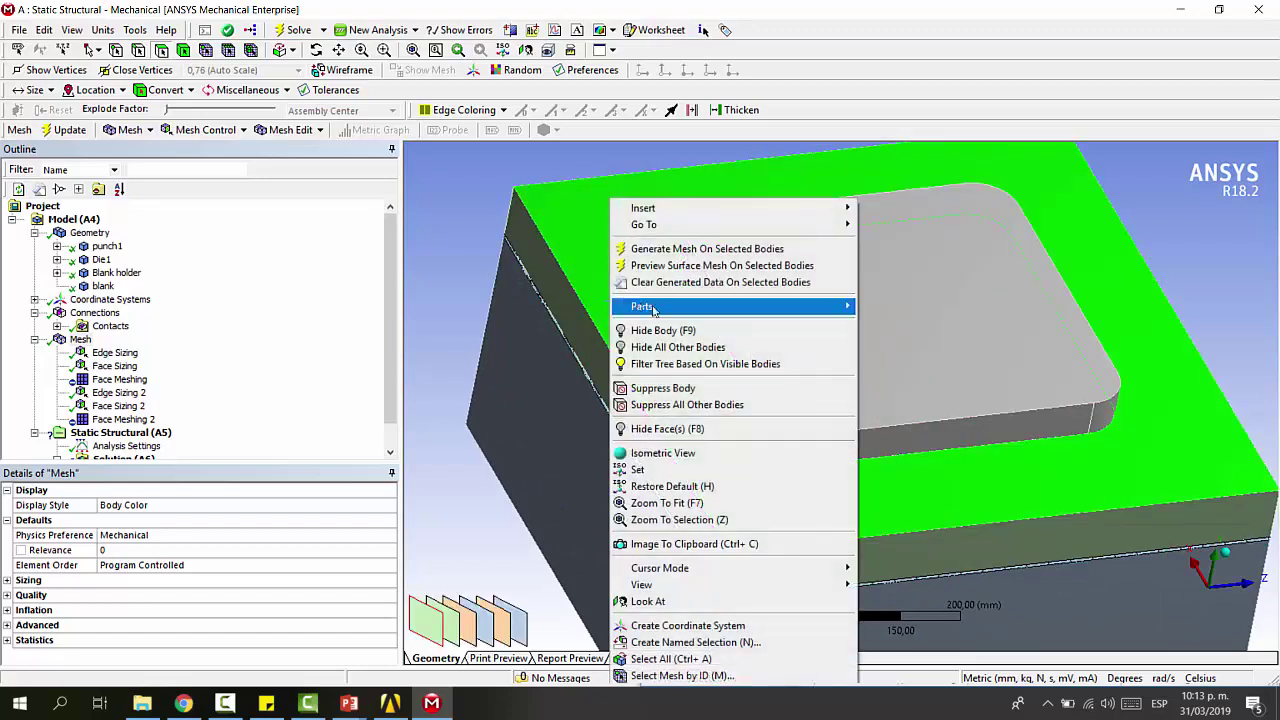
click(700, 348)
Insert a sizing on the blank holder's broad frame-shaped face and set its element size to 20 mm
middle_drag(810, 379, 853, 233)
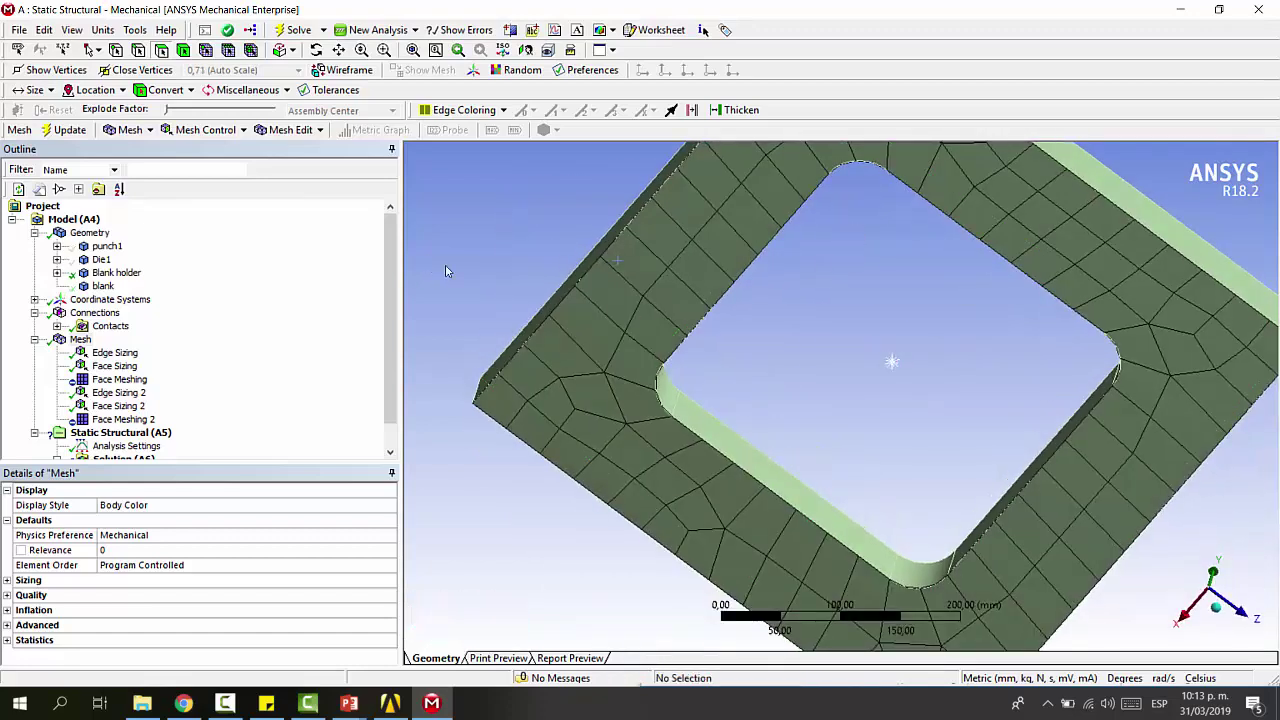
click(427, 265)
scroll(1035, 298, down, 2)
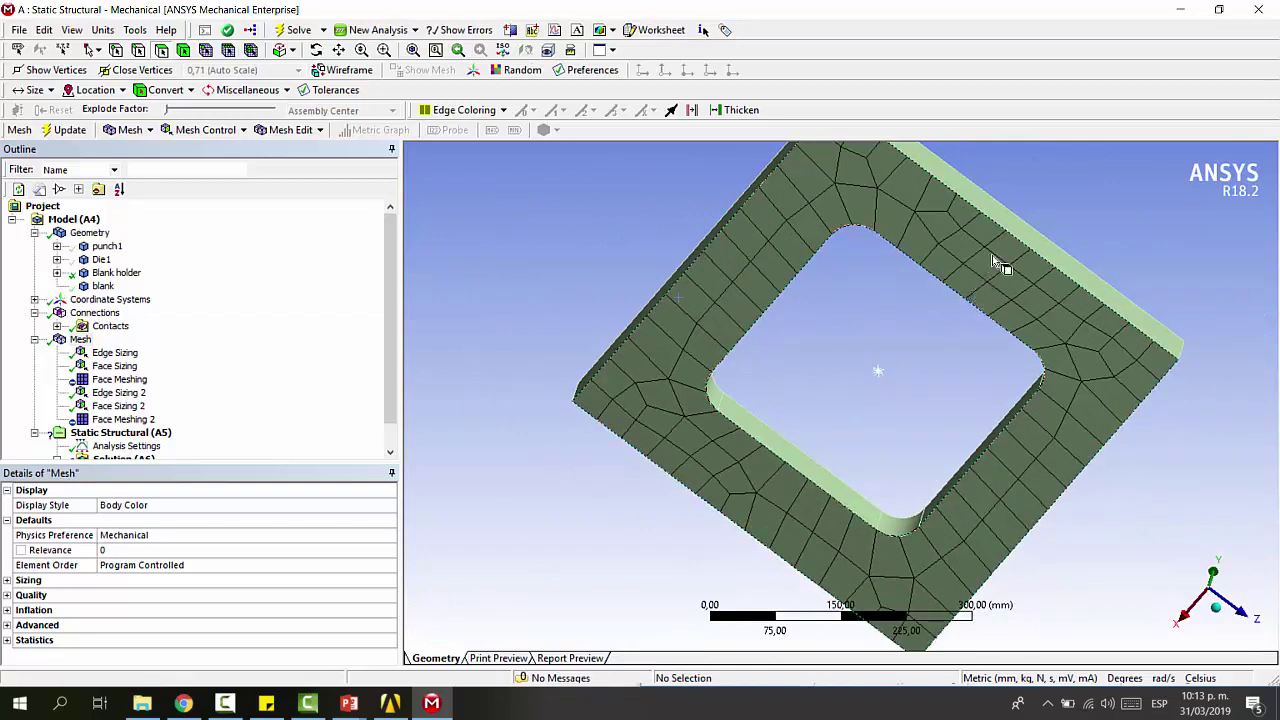
middle_drag(1014, 243, 966, 229)
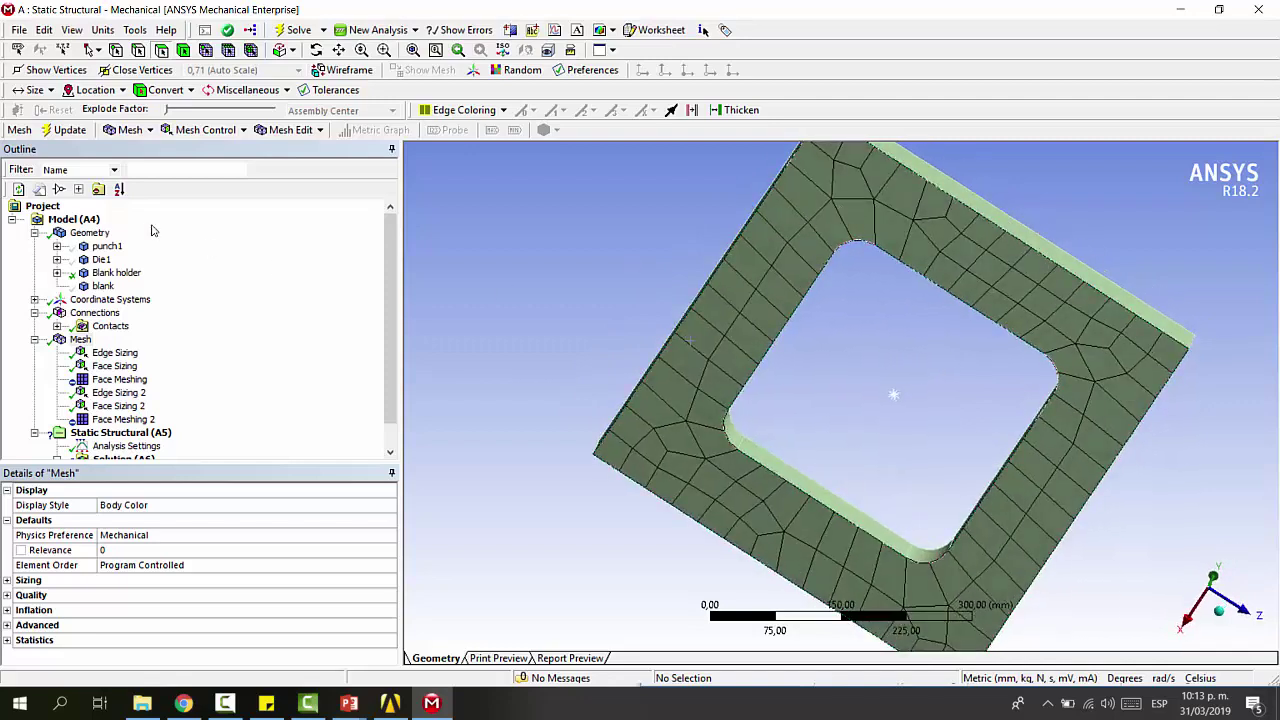
click(205, 130)
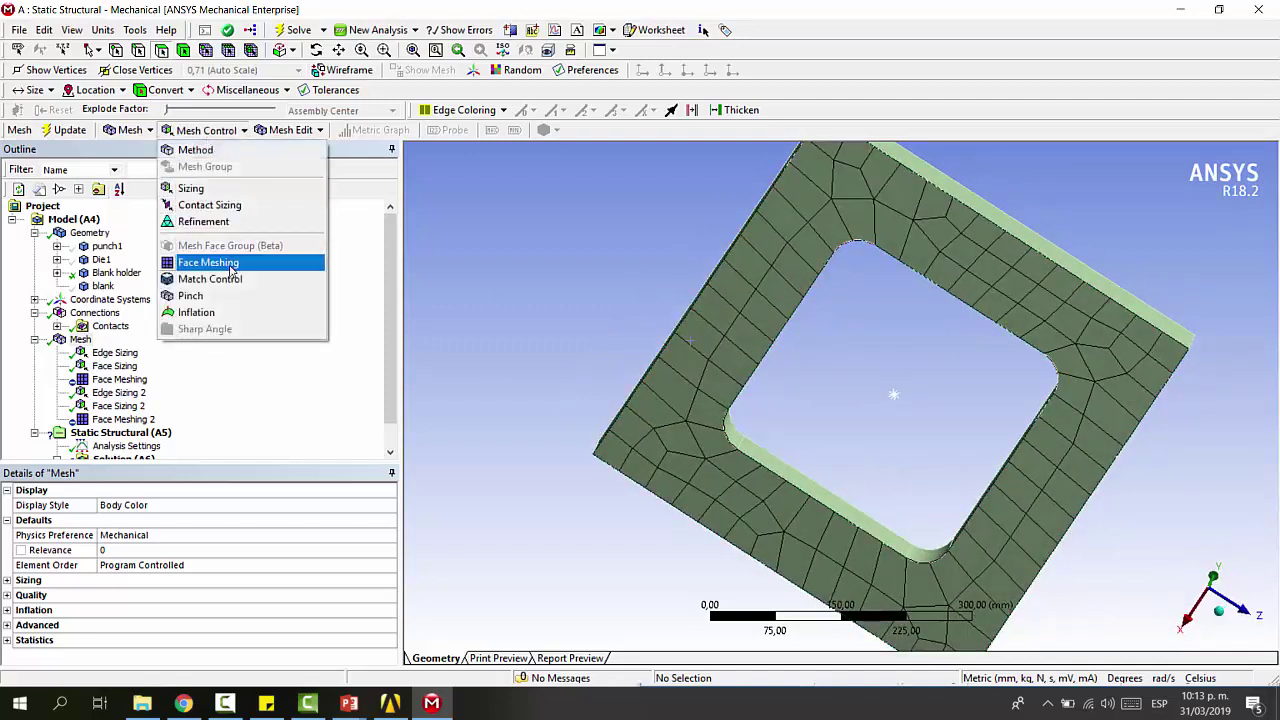
click(190, 188)
click(848, 208)
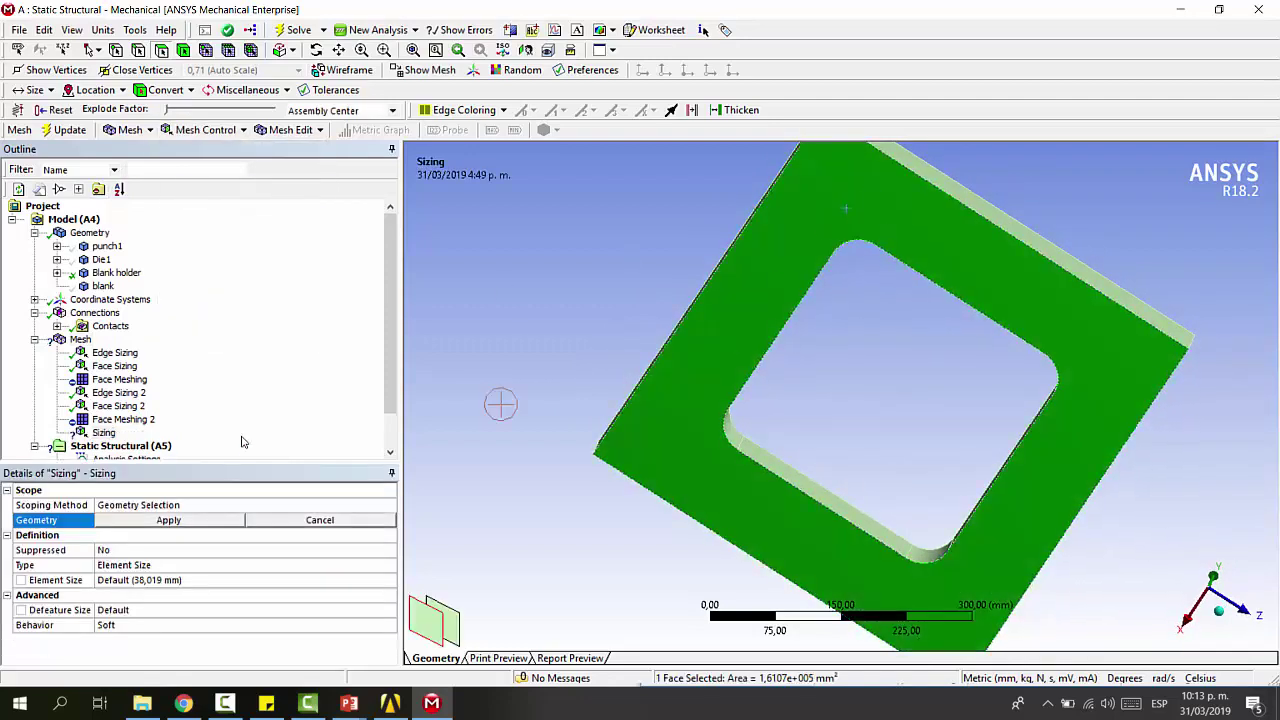
click(152, 520)
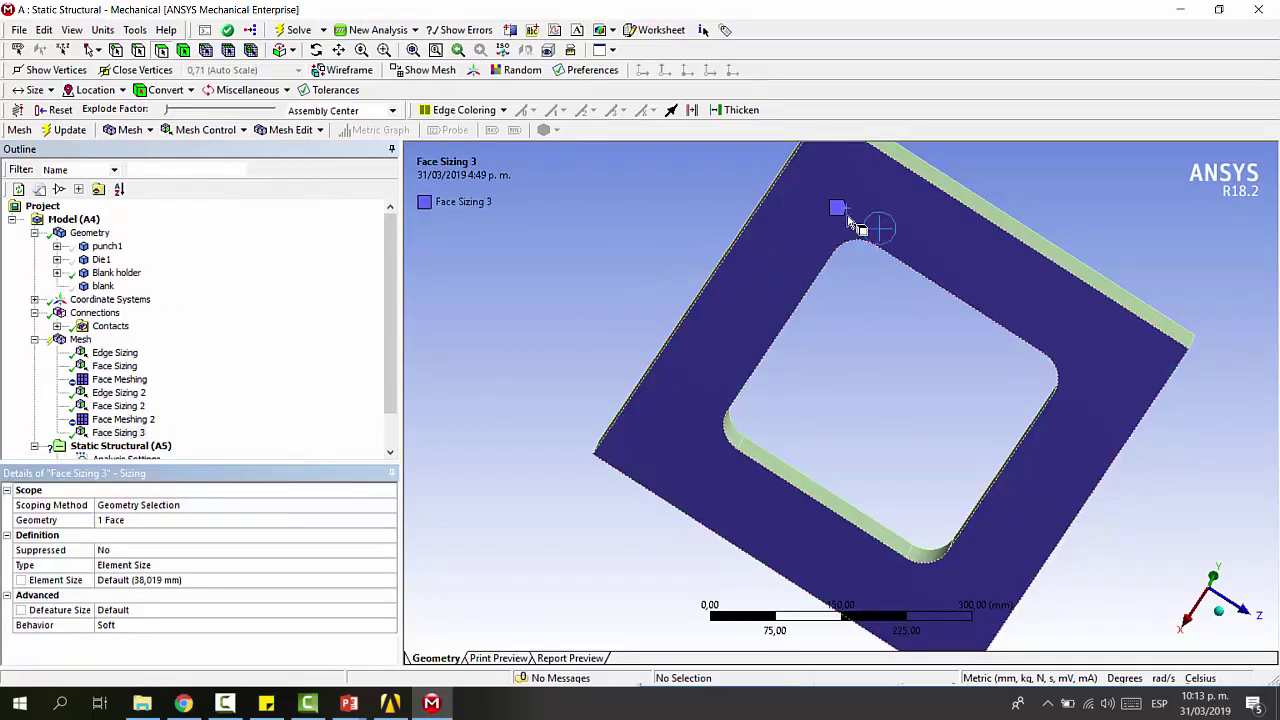
click(178, 594)
click(176, 581)
text(20)
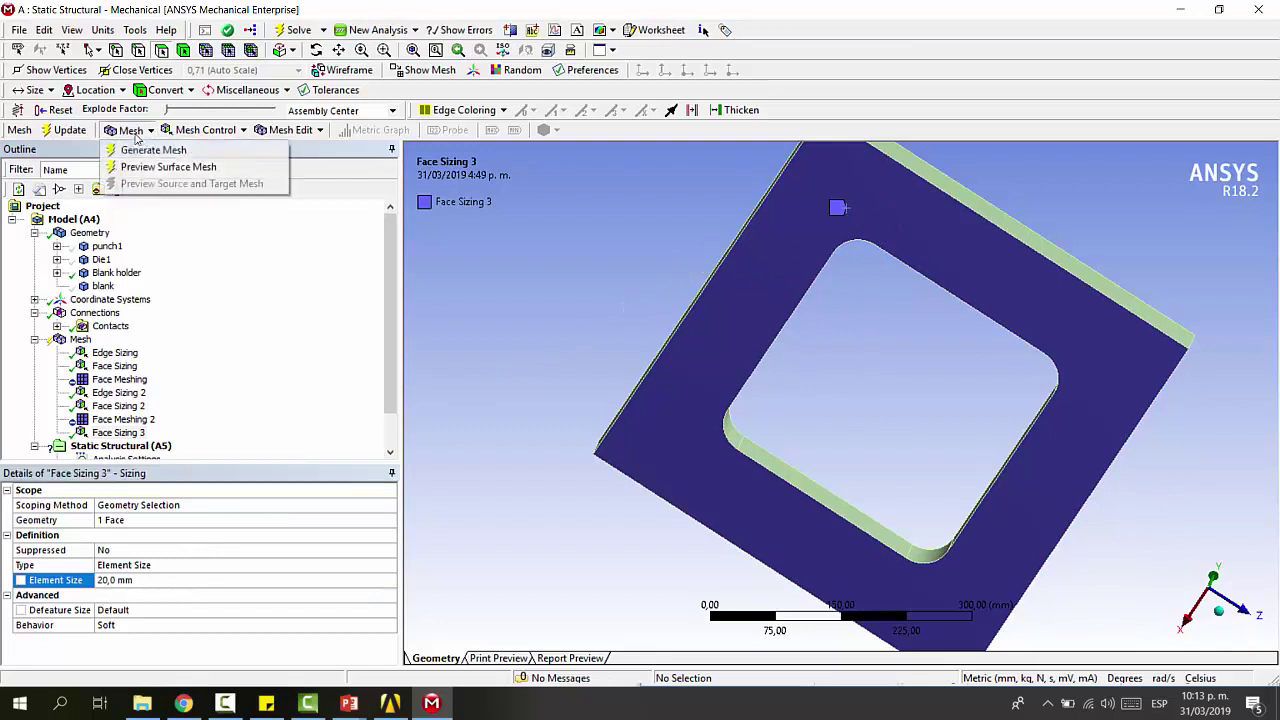
Insert a face meshing control on the blank holder's broad frame-shaped face
click(193, 131)
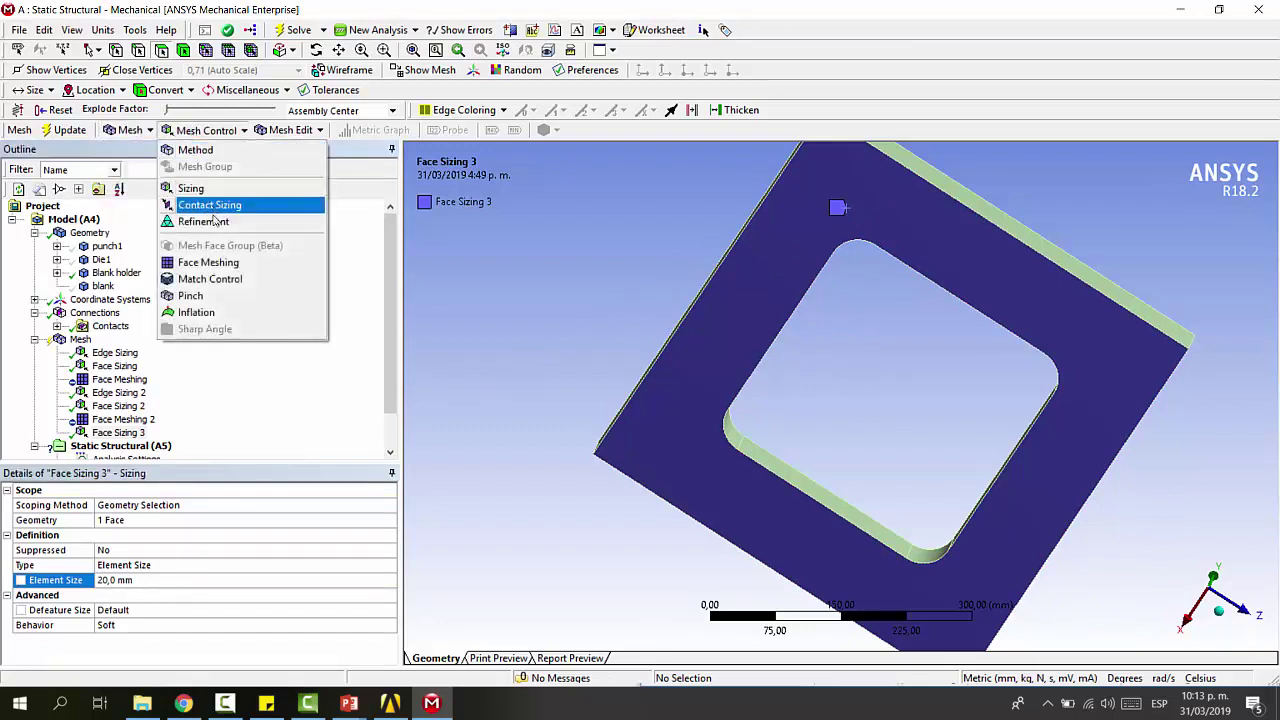
click(208, 262)
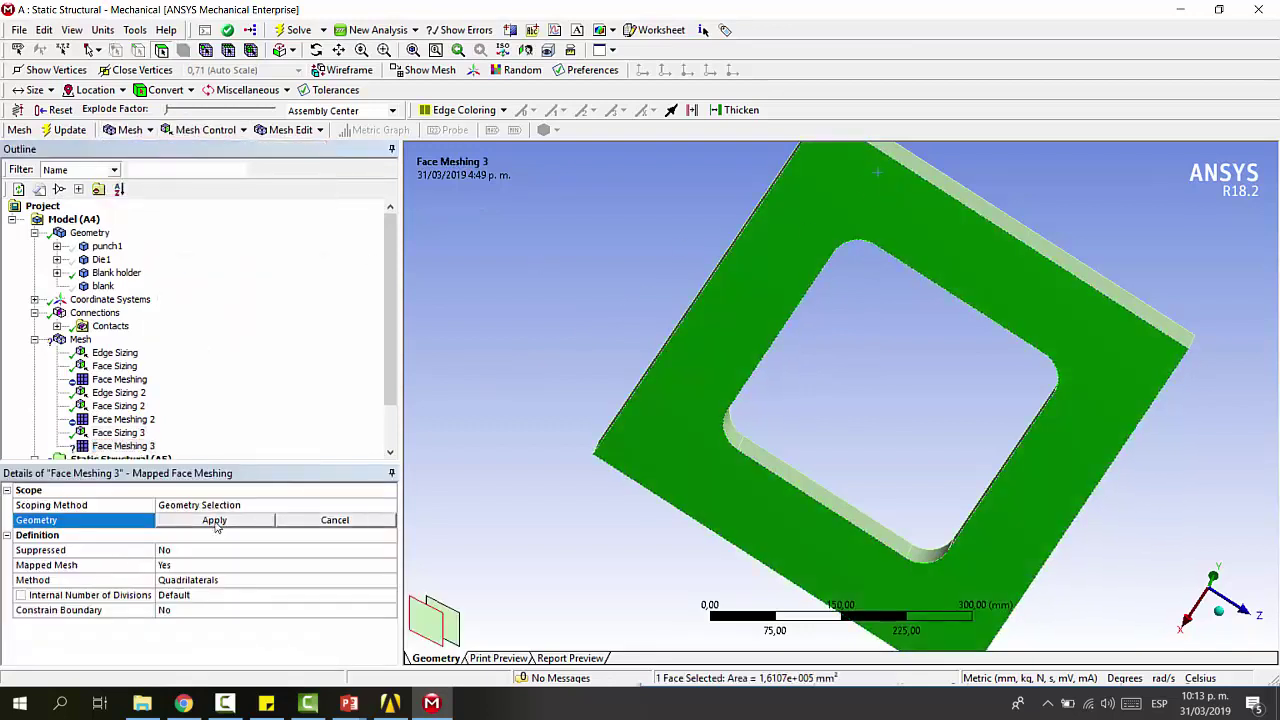
click(215, 522)
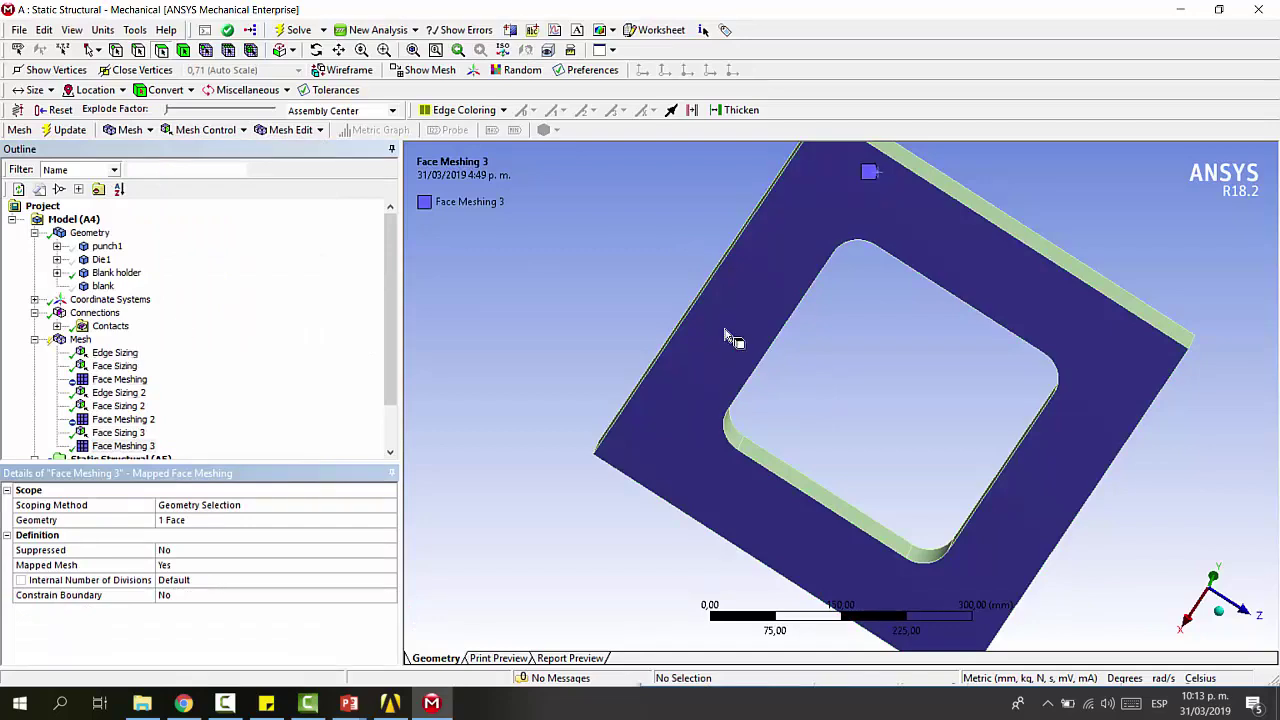
Show all bodies again and hide the blank holder, die and punch so that only the blank is displayed
right_click(778, 302)
click(830, 357)
middle_drag(830, 357, 755, 364)
right_click(757, 355)
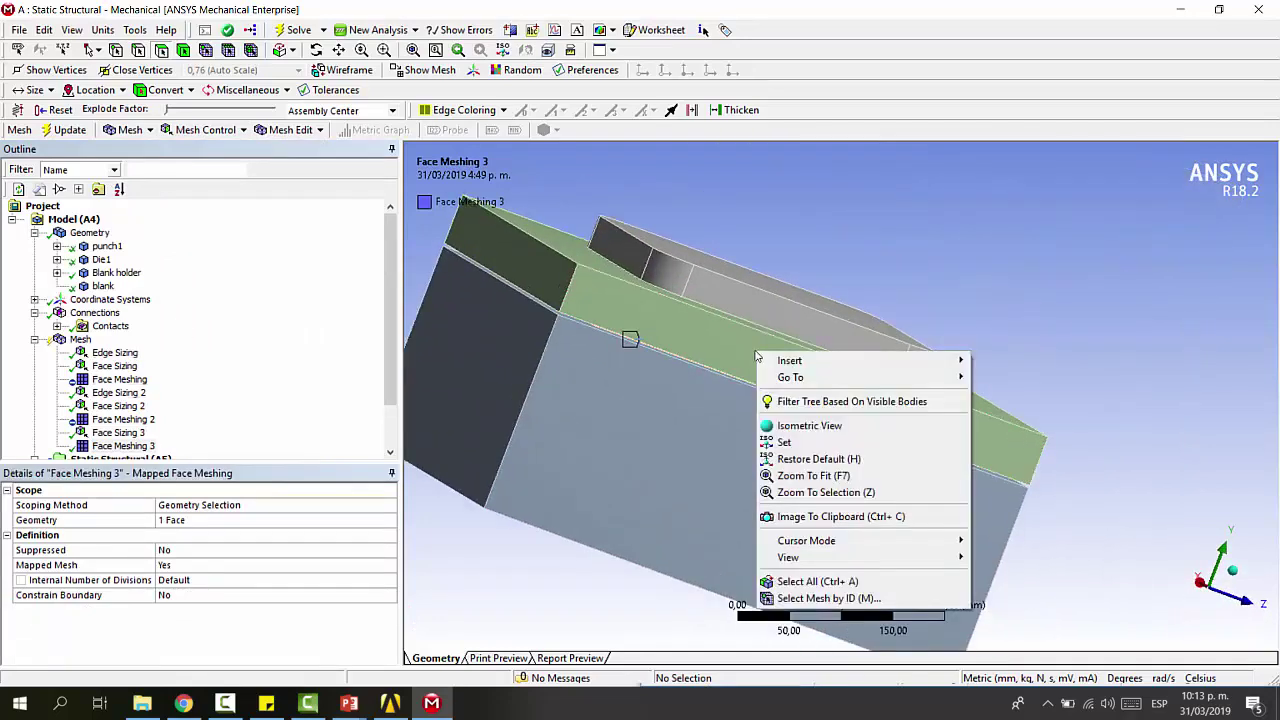
click(740, 360)
right_click(740, 360)
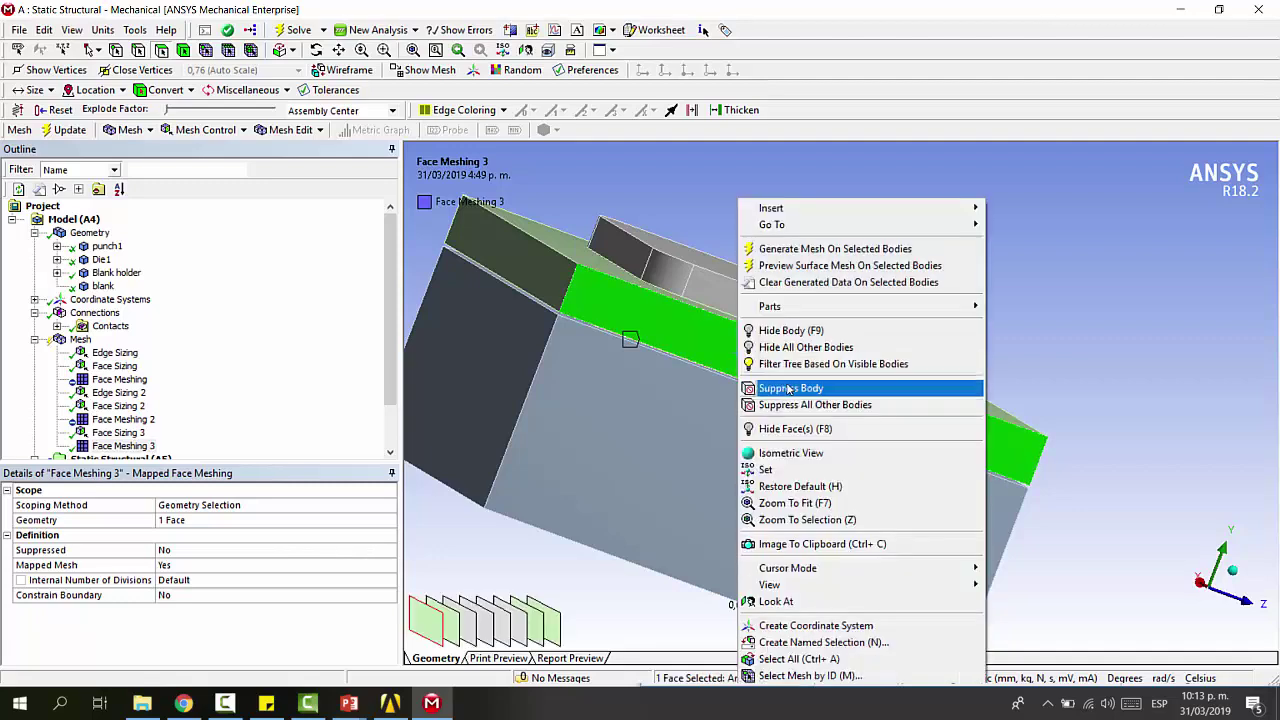
click(790, 330)
middle_drag(790, 330, 634, 371)
click(638, 340)
right_click(638, 340)
click(700, 330)
Change the geometry of the third face meshing to the two broad faces of the blank
middle_drag(777, 371, 757, 354)
click(717, 423)
middle_drag(717, 423, 560, 430)
click(205, 522)
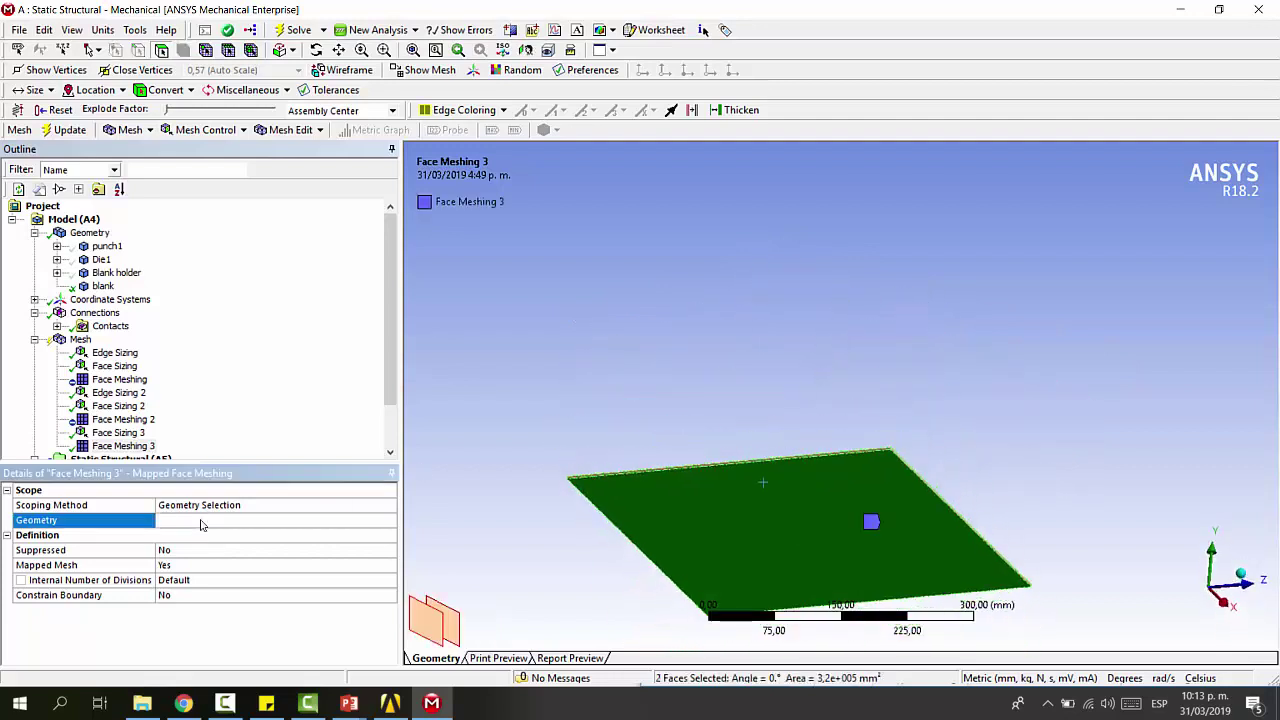
click(200, 524)
middle_drag(888, 329, 863, 337)
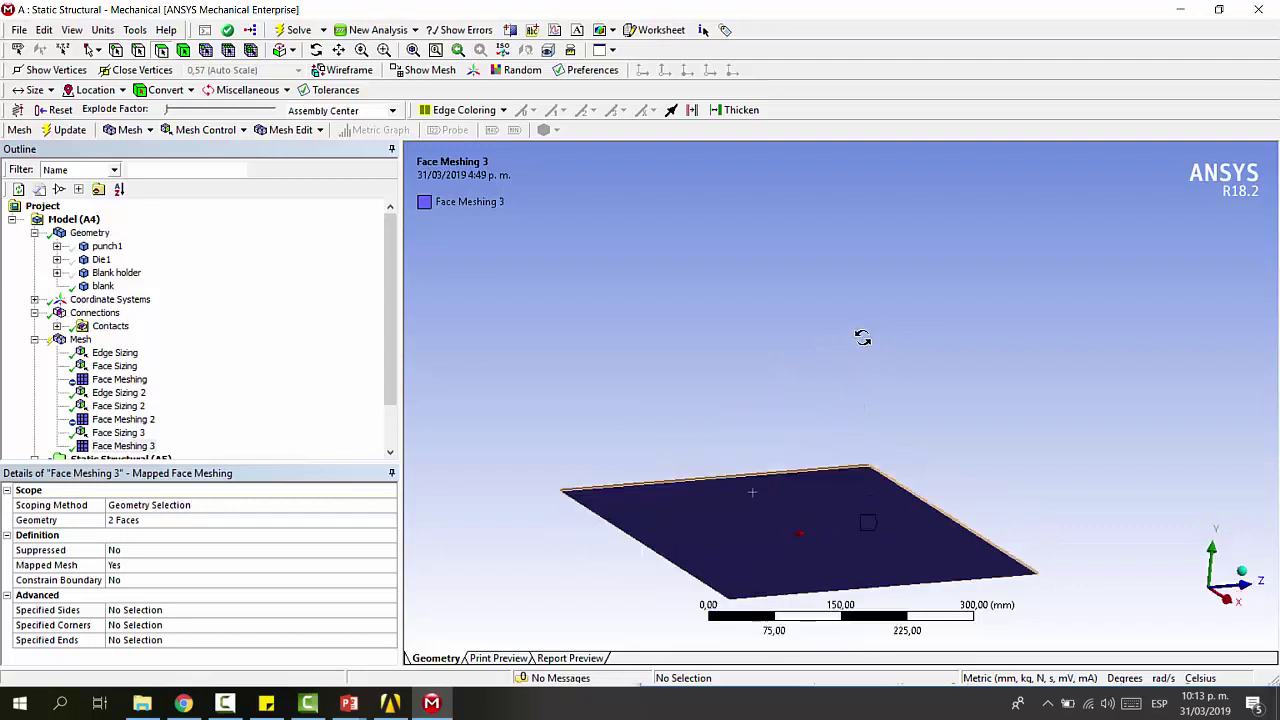
Insert a sizing on the blank's two broad faces and set its element size to 10 mm
scroll(226, 252, down, 2)
click(128, 392)
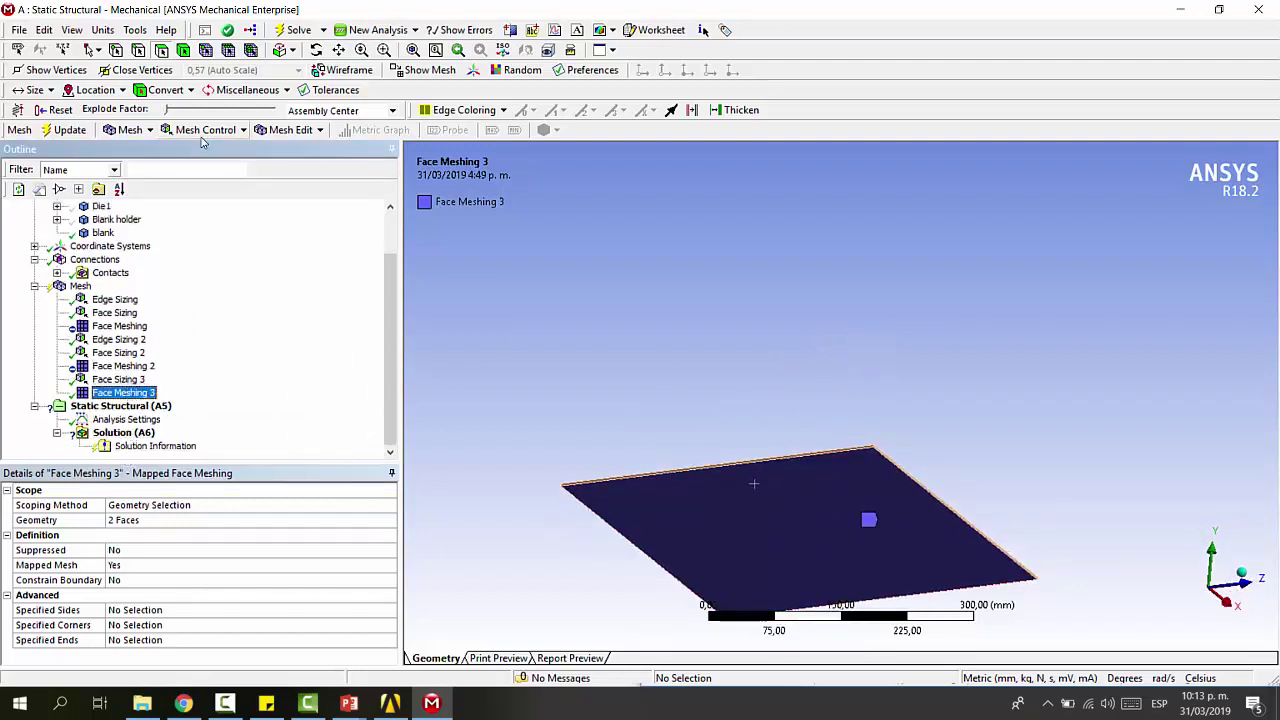
click(205, 130)
click(198, 189)
click(723, 514)
mouse_move(723, 514)
middle_down()
mouse_move(760, 450)
mouse_move(737, 520)
middle_up()
ctrl+click(737, 515)
click(671, 449)
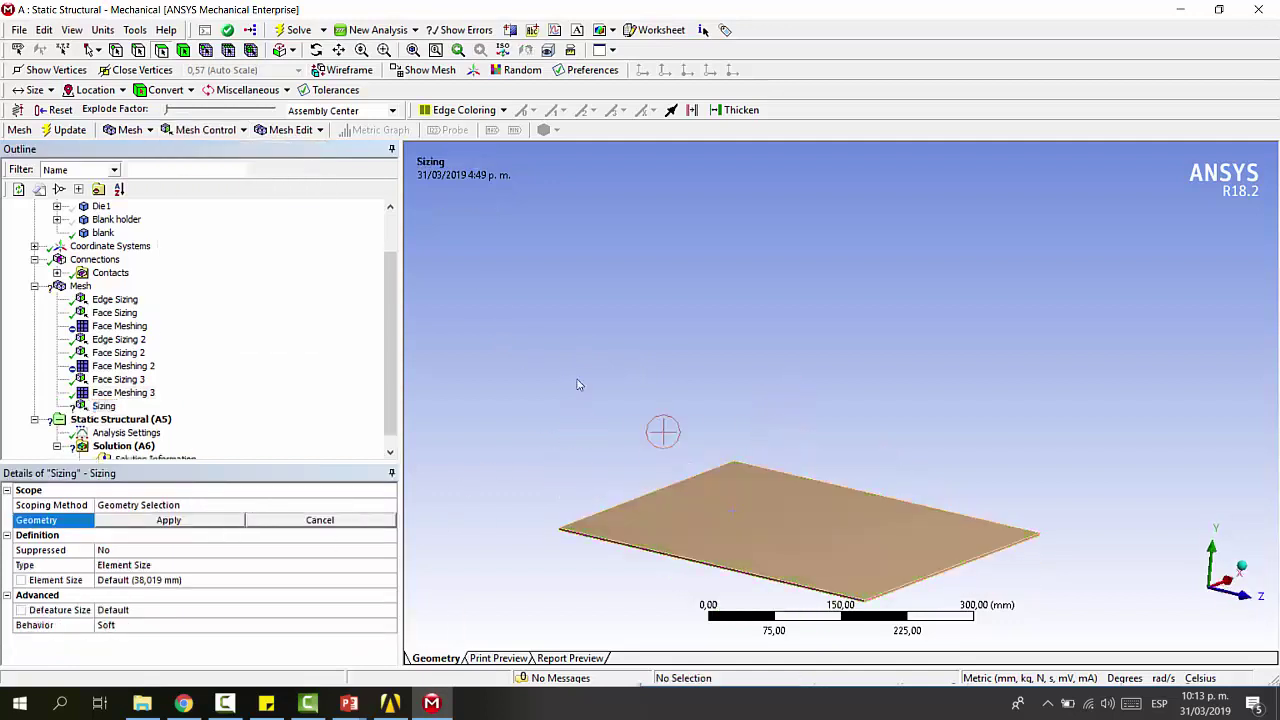
click(740, 486)
middle_drag(740, 486, 787, 342)
ctrl+click(790, 342)
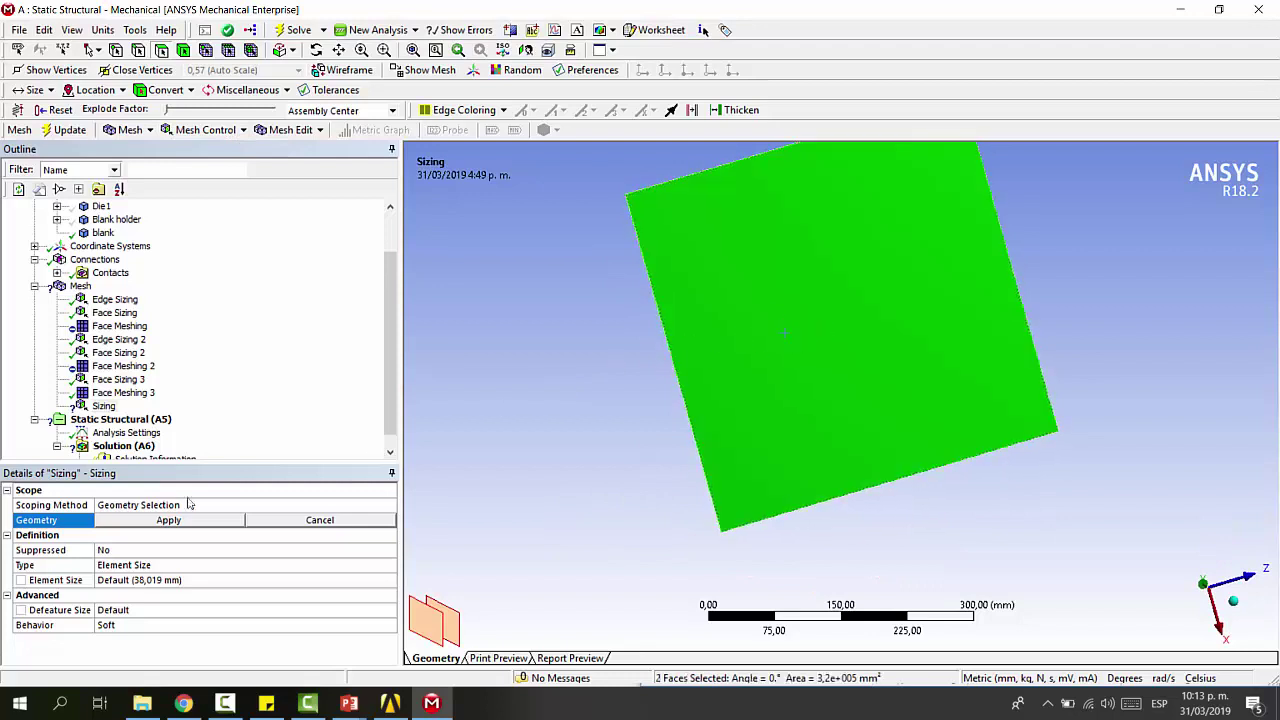
click(168, 520)
click(174, 582)
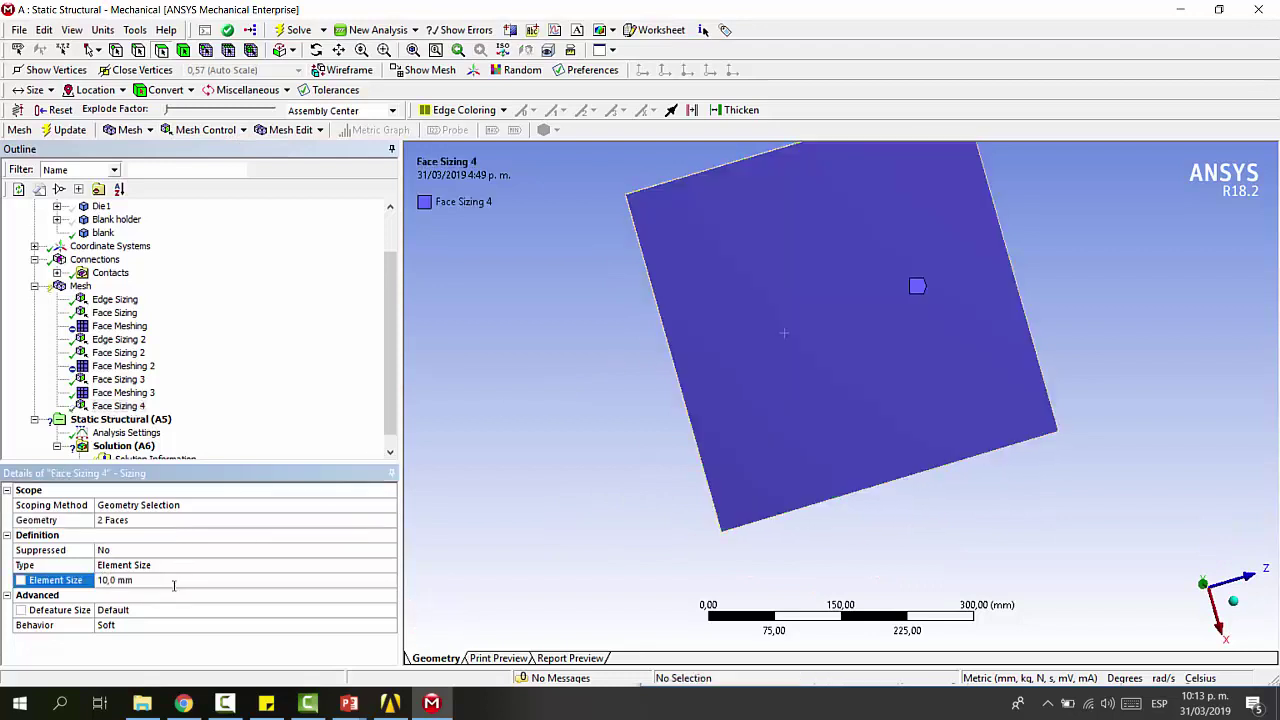
Generate the mesh and examine it on the blank
mouse_move(846, 248)
middle_down()
mouse_move(708, 354)
mouse_move(958, 366)
mouse_move(800, 331)
mouse_move(731, 366)
mouse_move(669, 314)
mouse_move(662, 345)
middle_up()
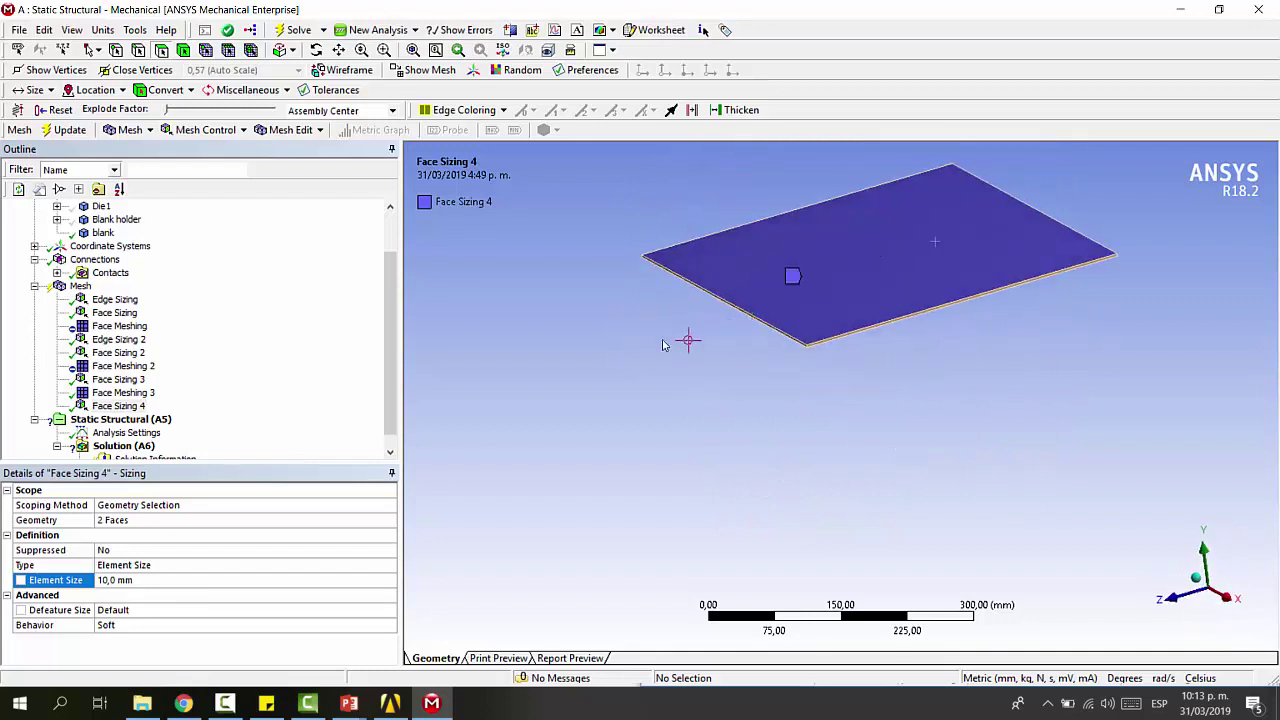
click(66, 286)
click(130, 130)
click(153, 149)
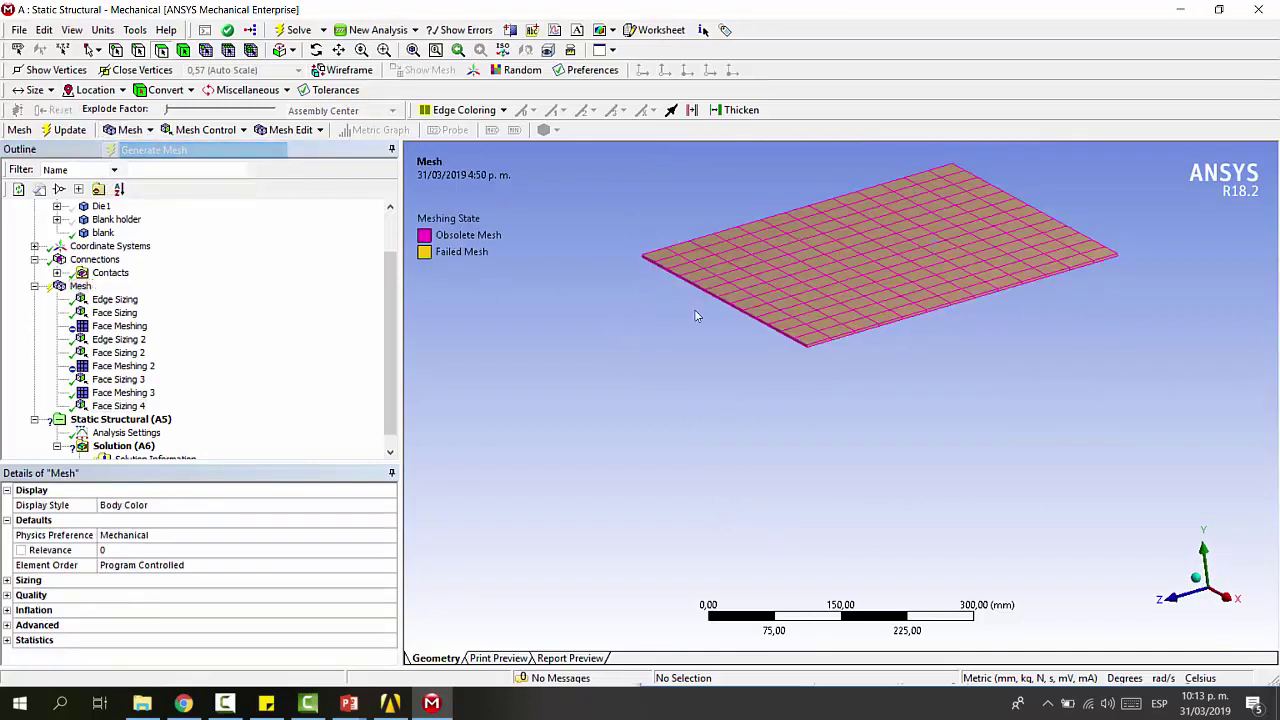
click(1207, 585)
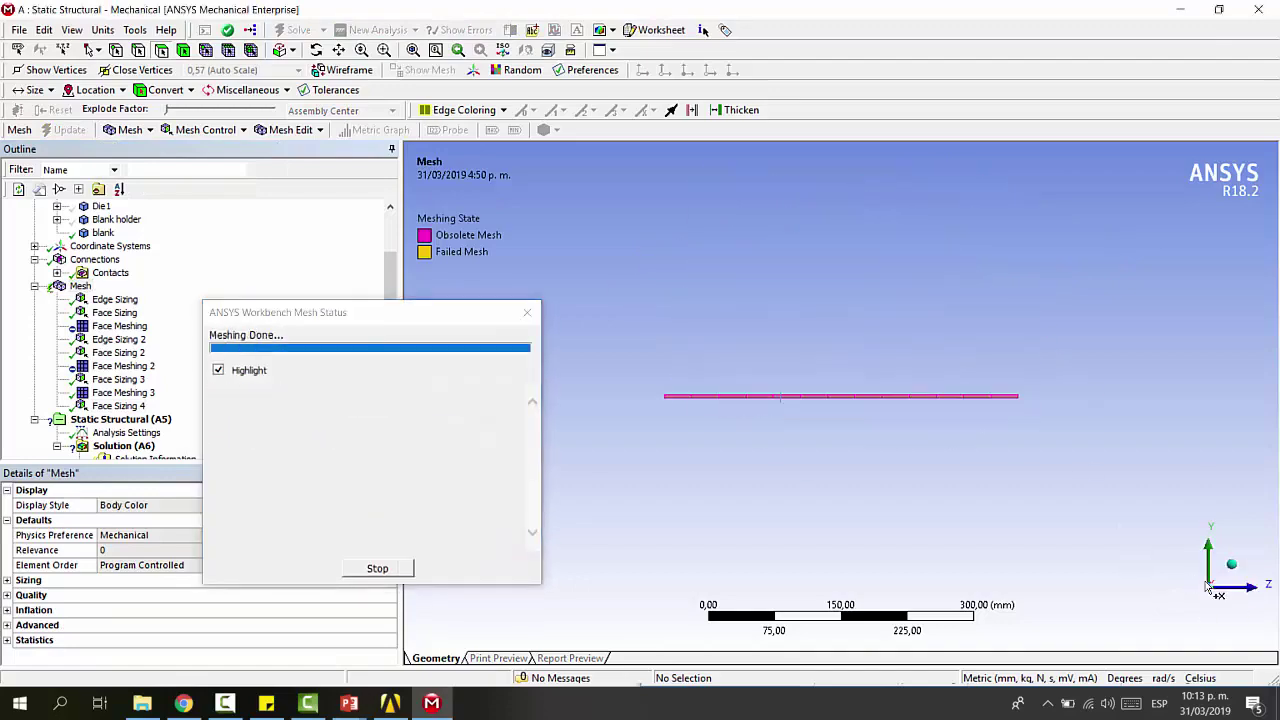
middle_drag(1014, 374, 888, 272)
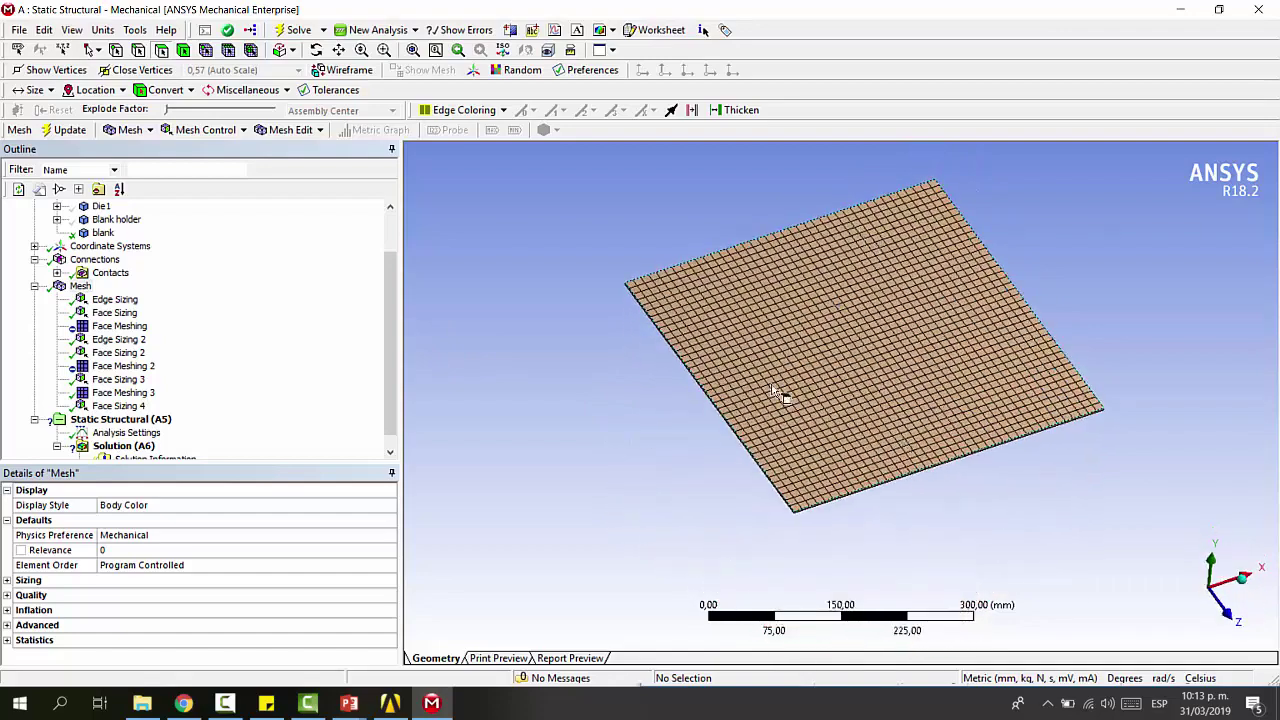
click(82, 287)
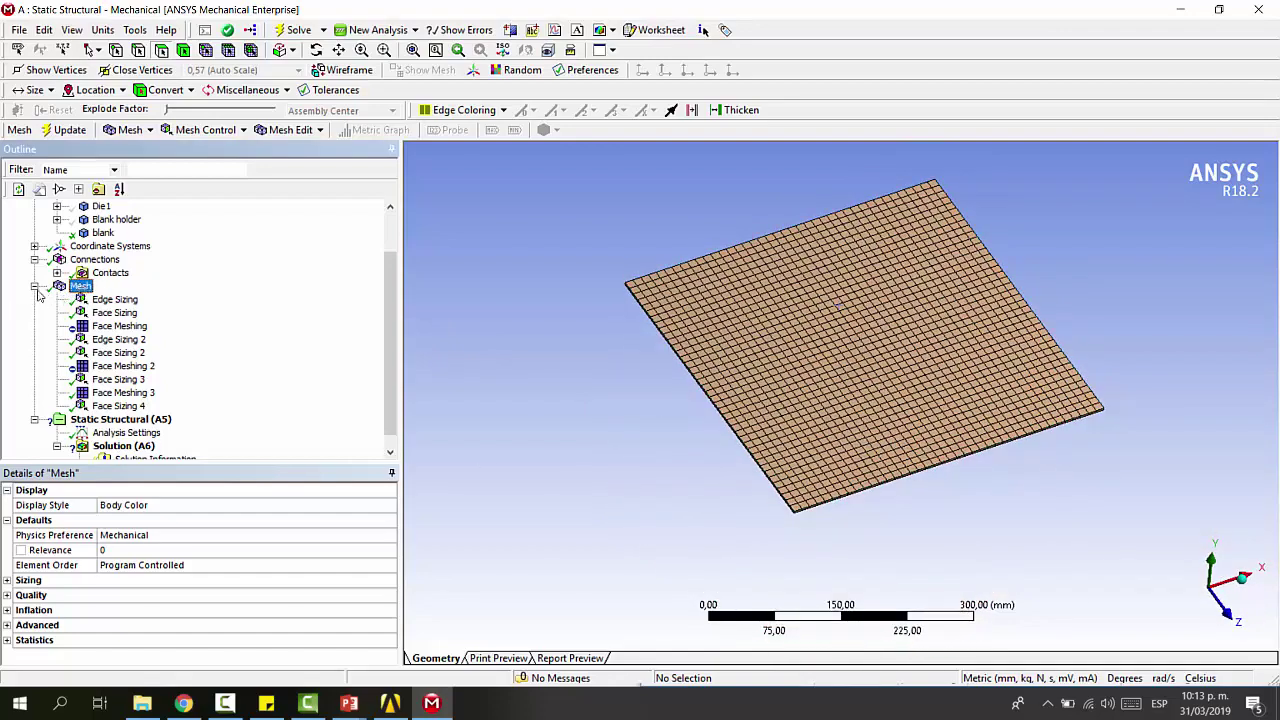
Show all bodies again and collapse the list of mesh controls in the model tree
right_click(746, 329)
click(790, 373)
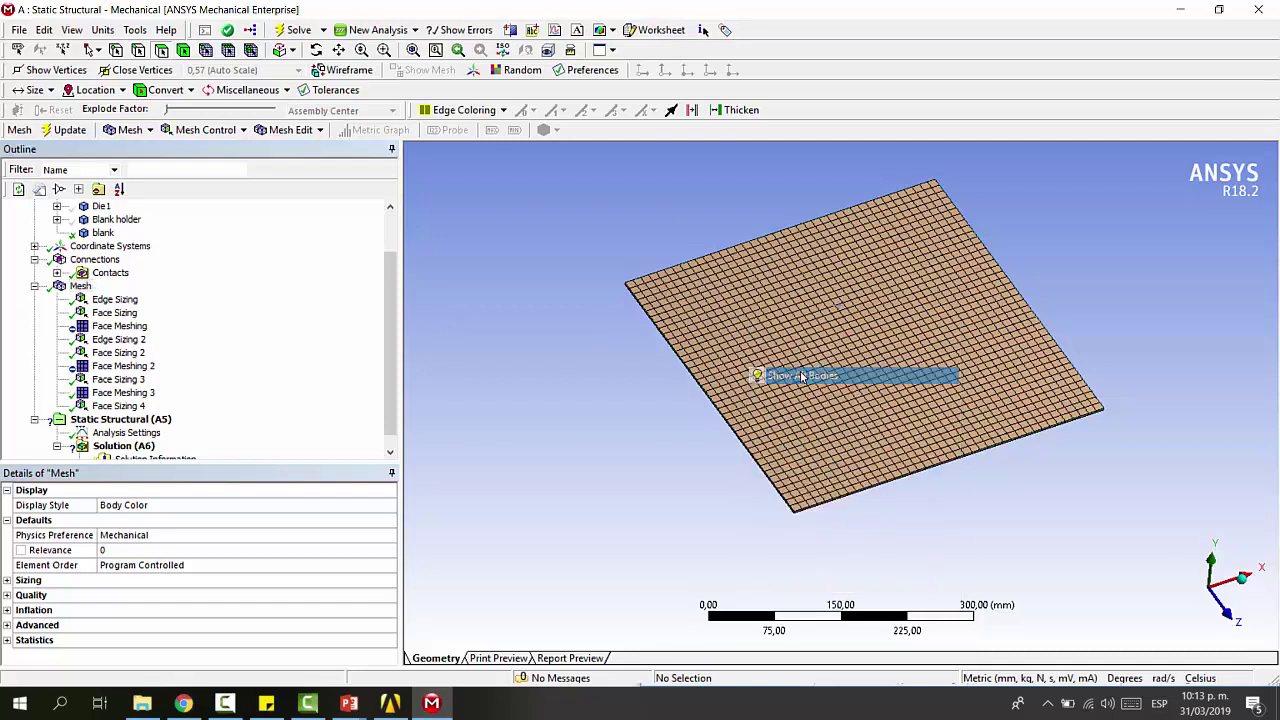
middle_drag(866, 340, 933, 318)
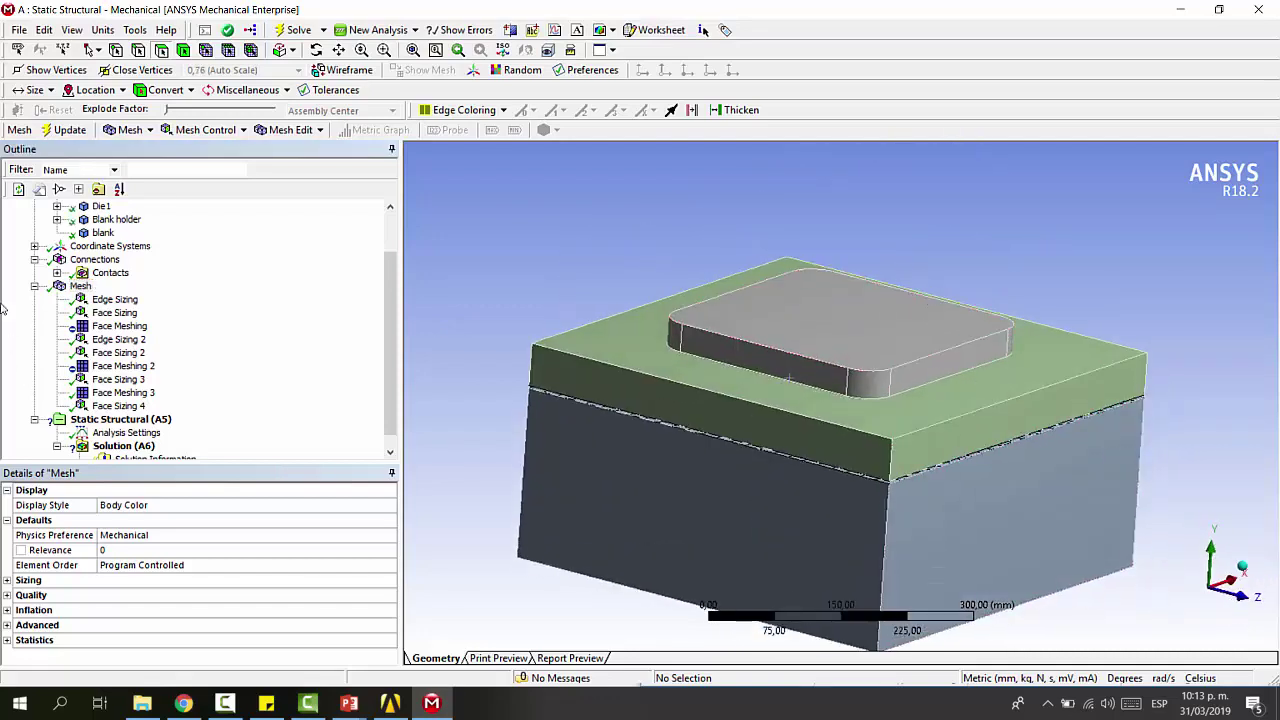
click(35, 286)
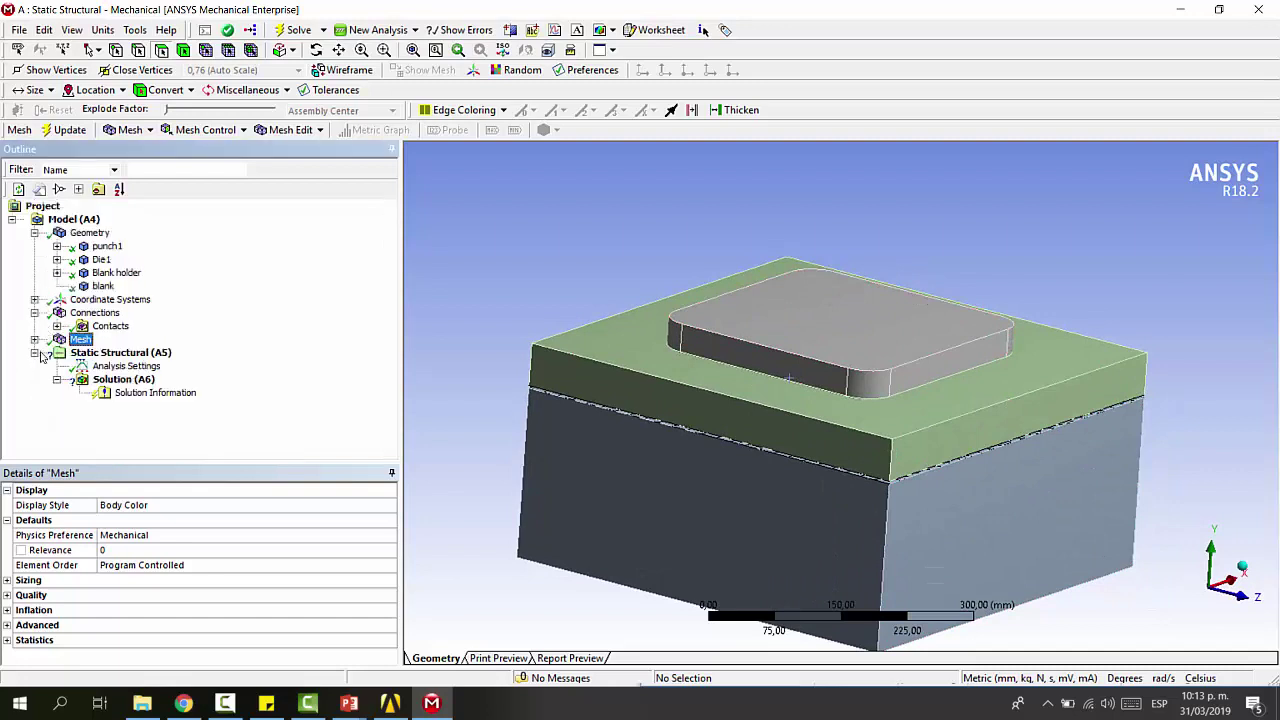
Open the static structural environment and enlarge the model view above the graph
click(35, 353)
click(35, 353)
click(120, 352)
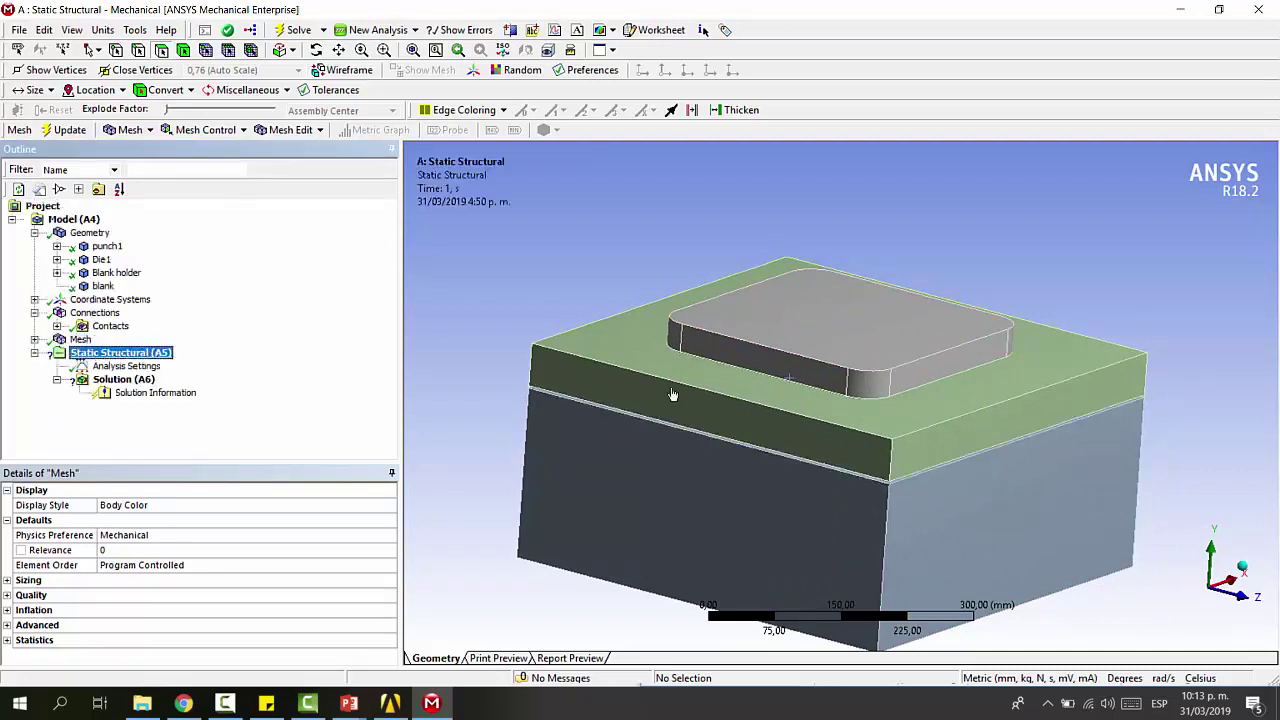
scroll(1046, 320, up, 3)
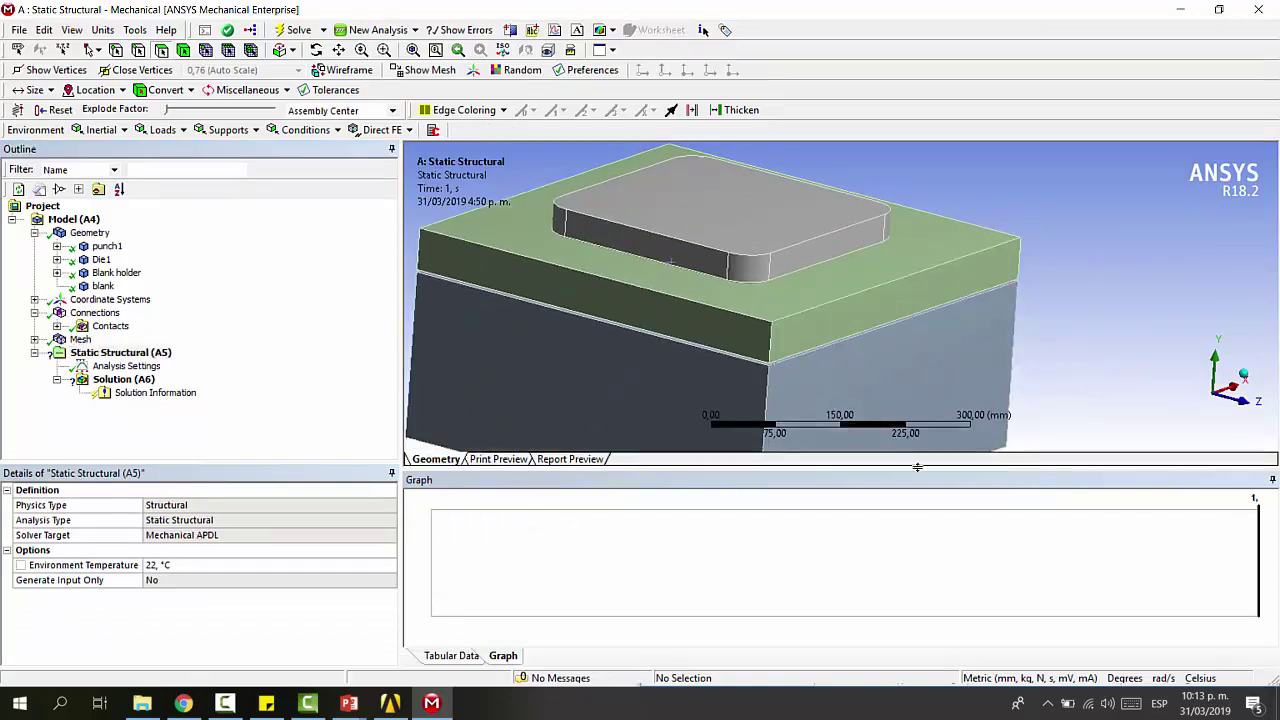
drag(955, 463, 957, 546)
middle_drag(1154, 371, 1050, 374)
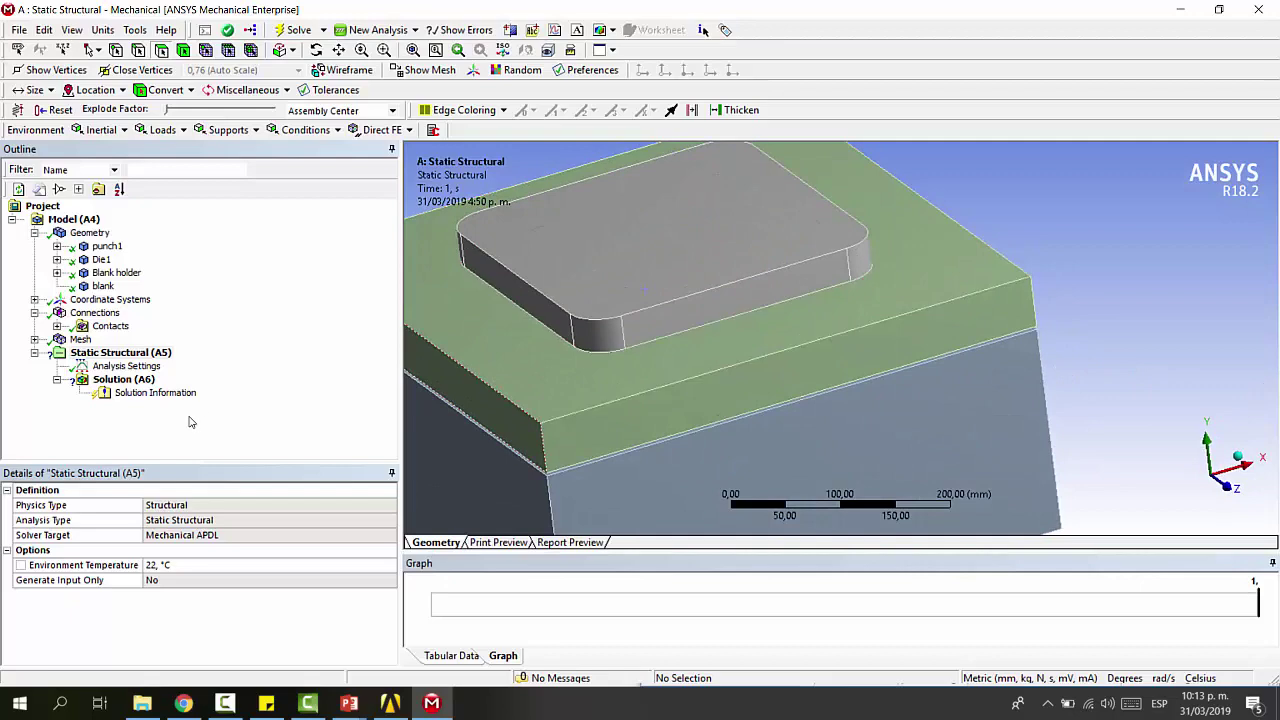
Set the number of steps to 20 in the analysis settings
click(112, 366)
scroll(702, 411, down, 2)
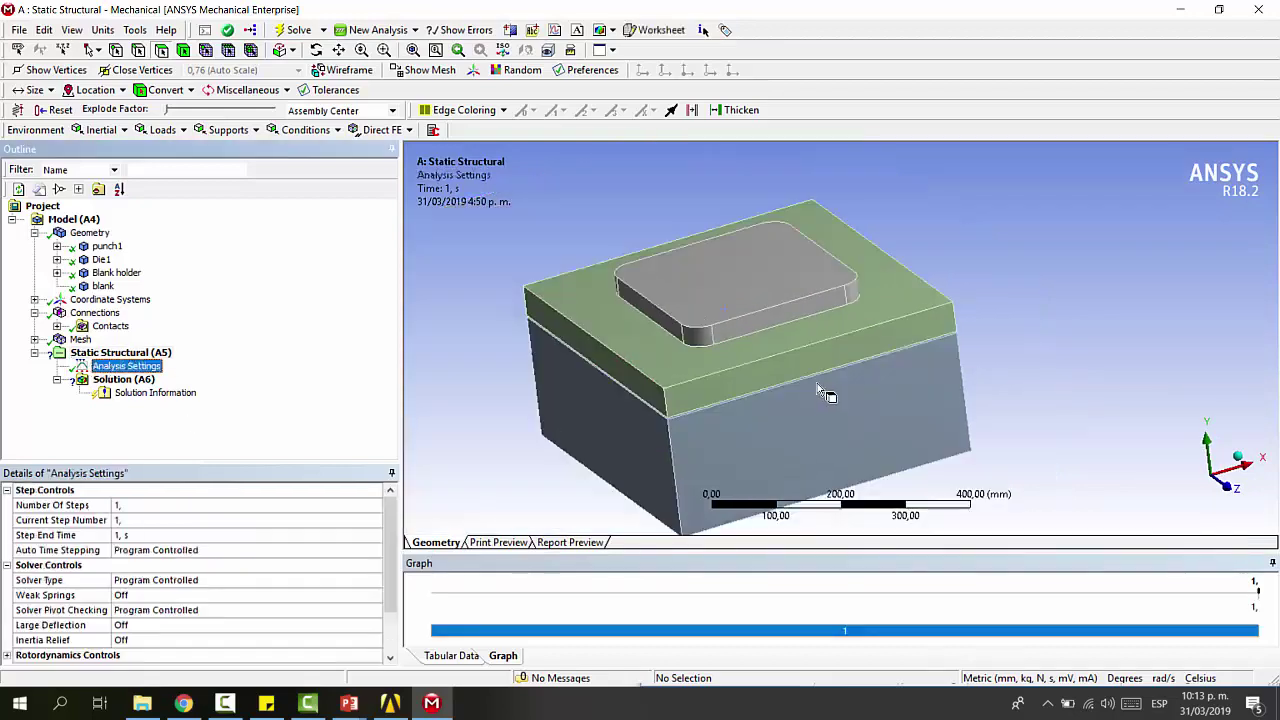
drag(897, 554, 922, 478)
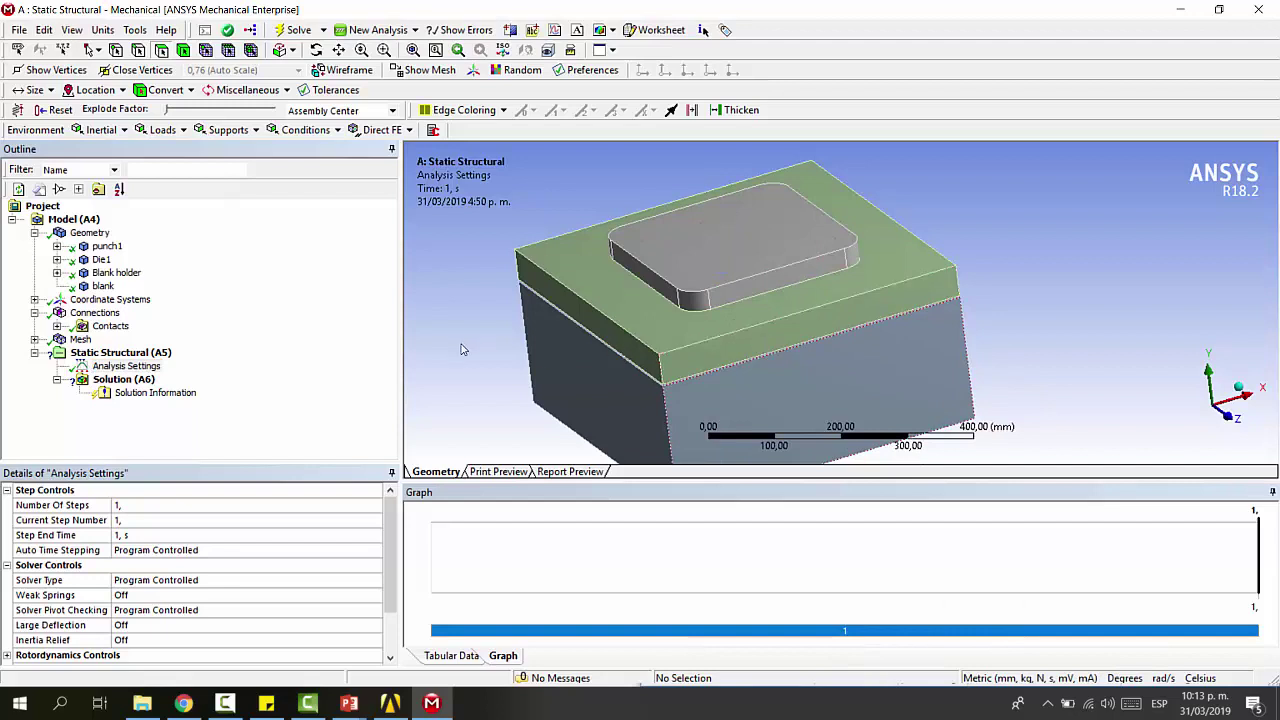
click(115, 367)
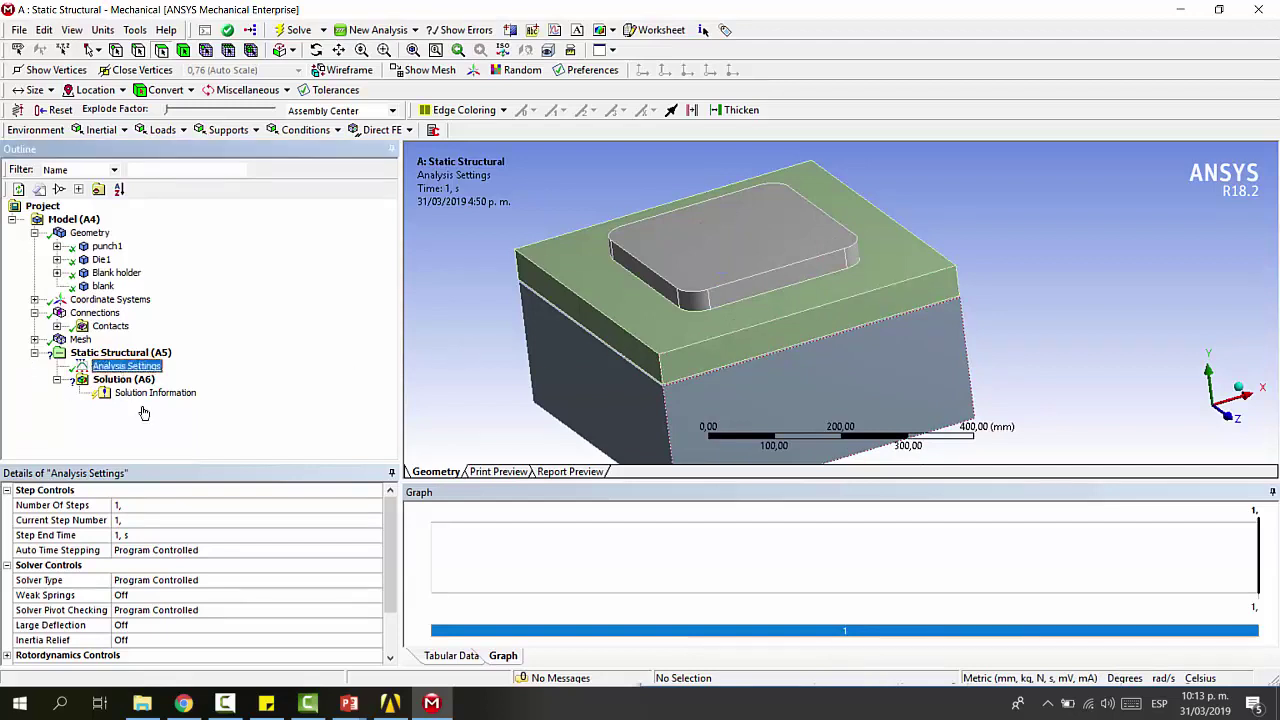
click(177, 506)
key(Return)
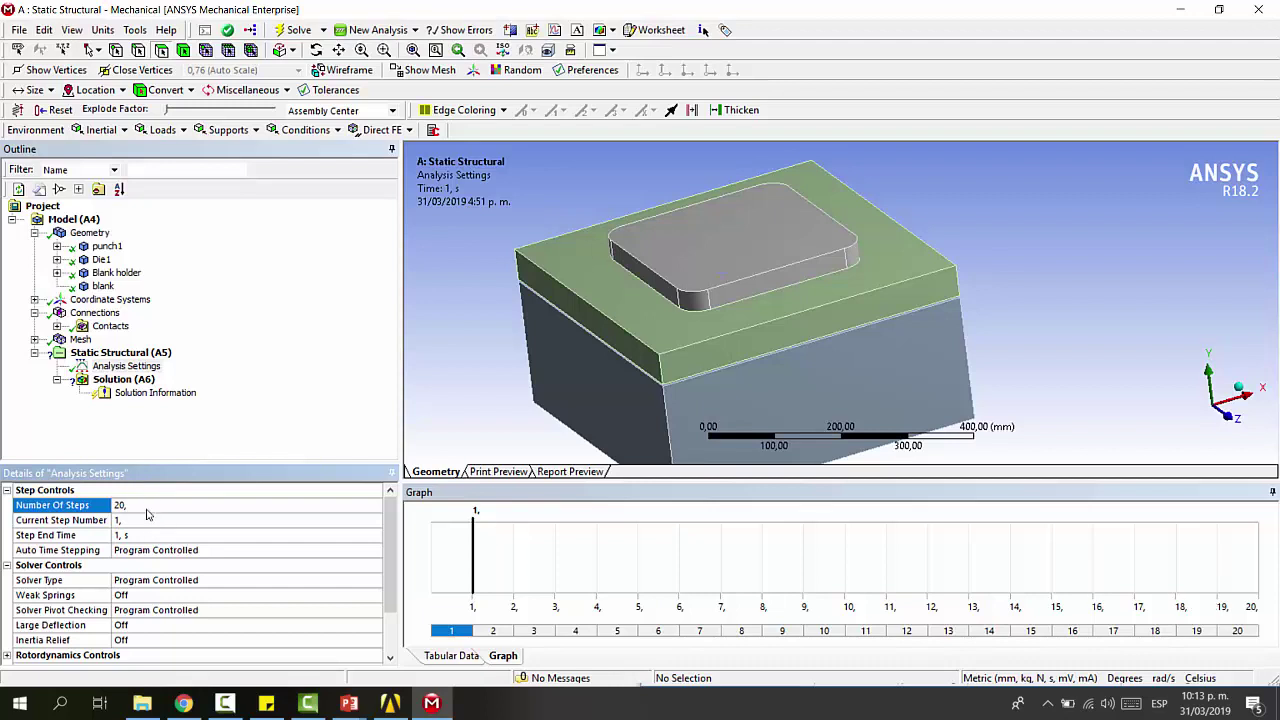
Enter the end times of the 20 load steps in the table, from 0,05 s to 1 s in increments of 0,05 s
click(450, 656)
click(489, 524)
click(459, 523)
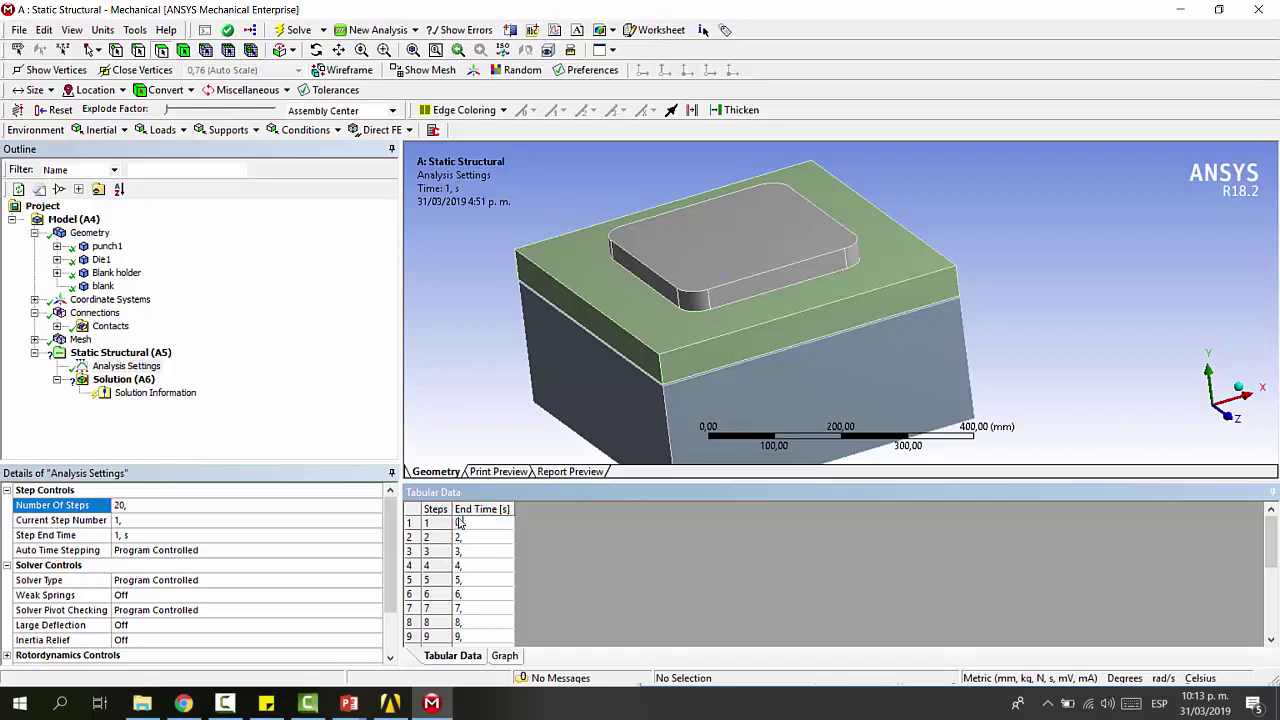
text(0,05)
key(Return)
text(0,)
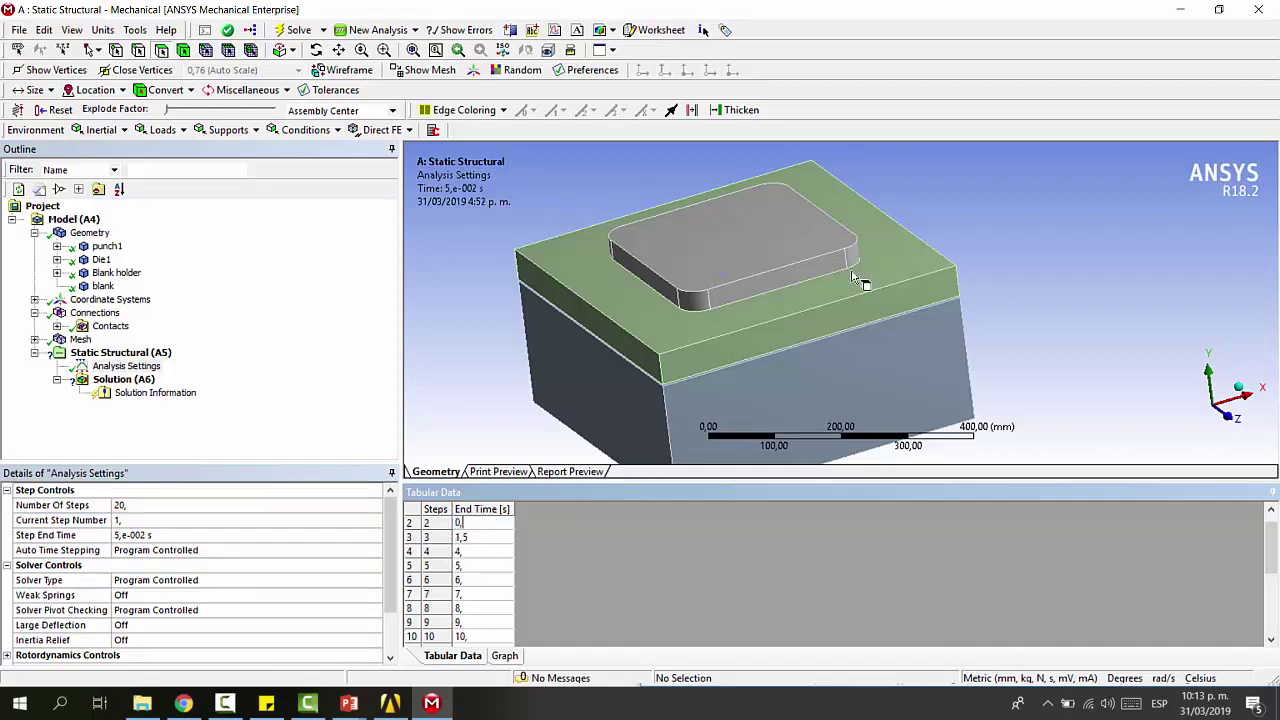
text(1)
key(Return)
text(0,15 0,2 0,25 0,3 0,)
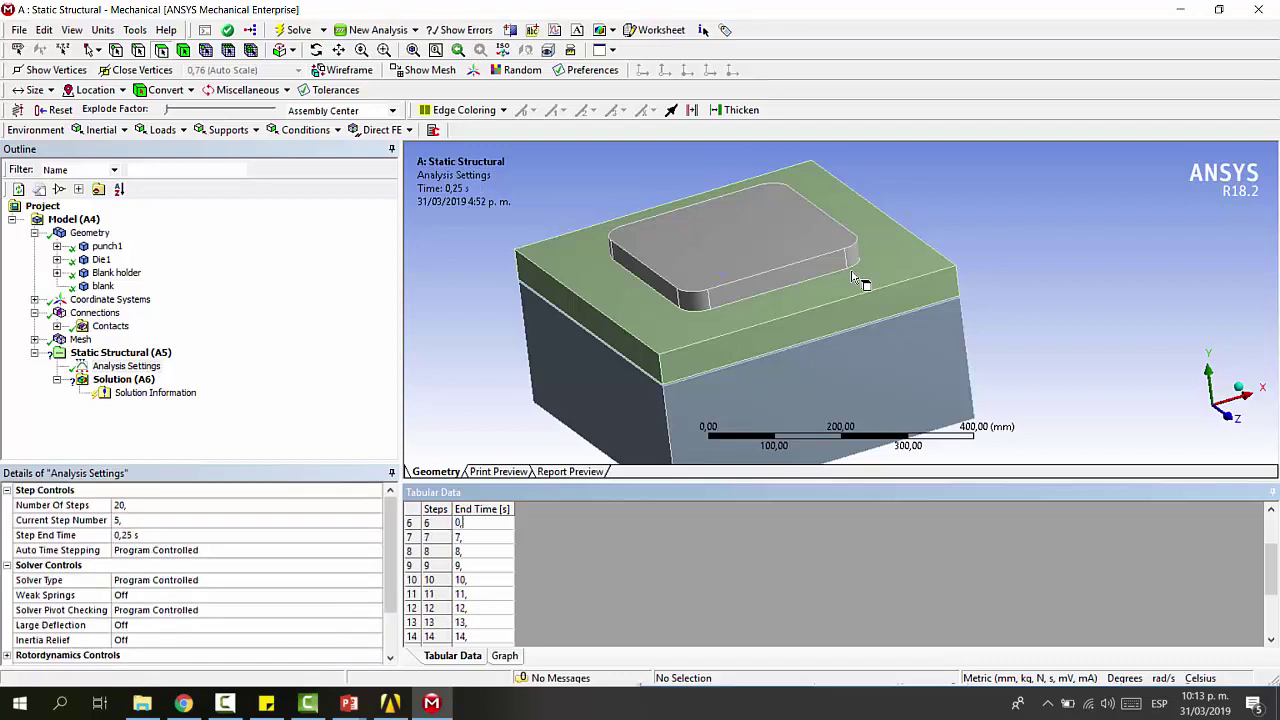
text(35 0,4 0,45 0,5 0,55)
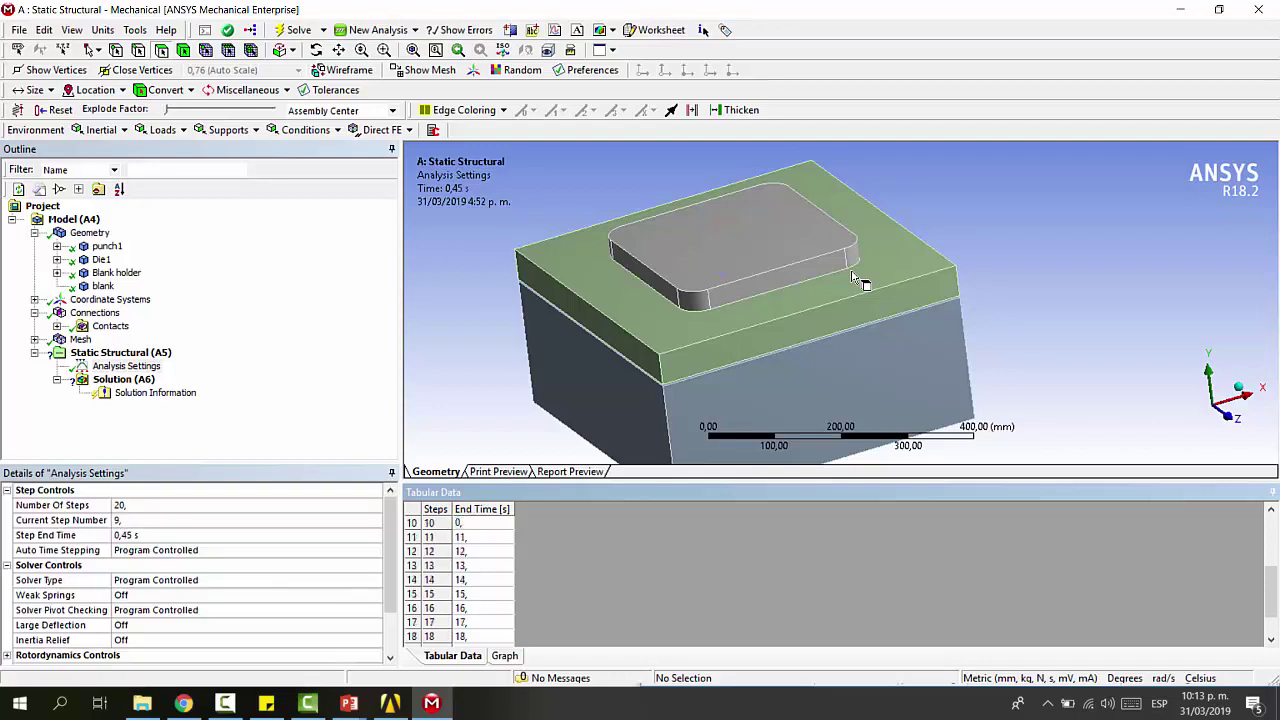
text( 0,6 0,65 0,7 0,75 0,)
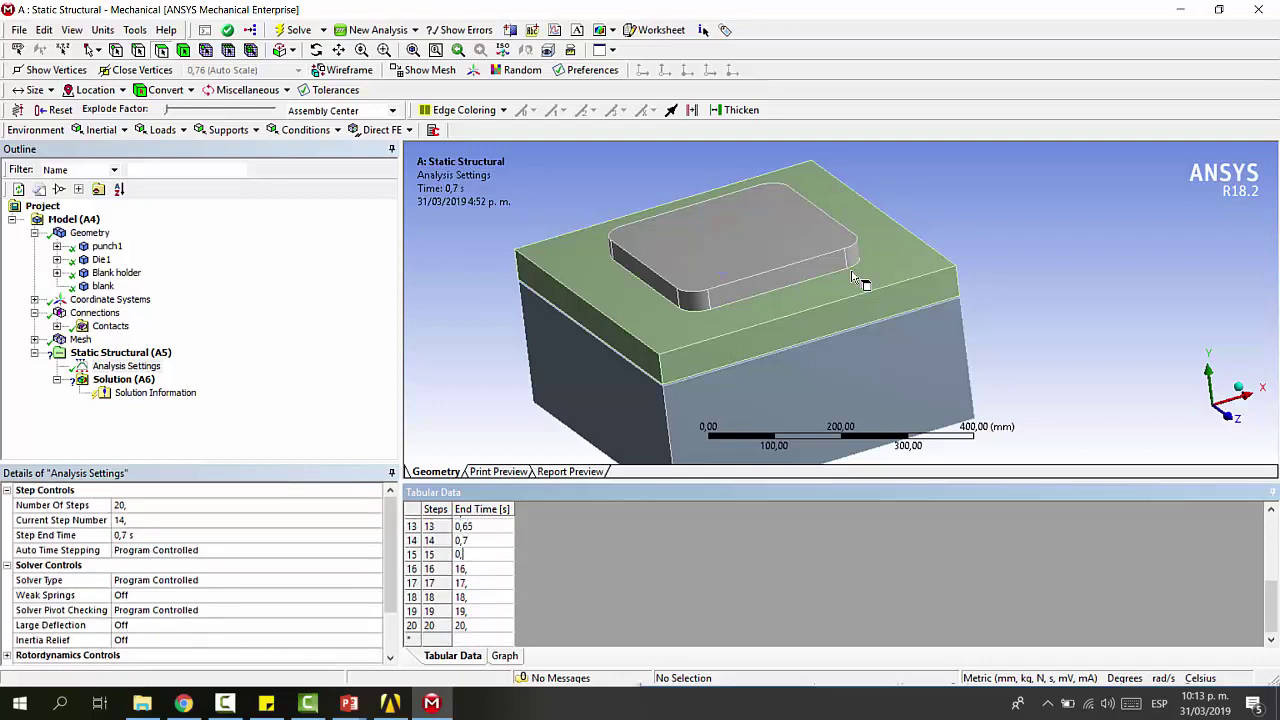
text(8 0,85 0,9 0,95 1)
key(Return)
Check the end times of all load steps in the table and return to the analysis settings
scroll(550, 584, up, 2)
scroll(550, 584, down, 2)
scroll(483, 587, up, 4)
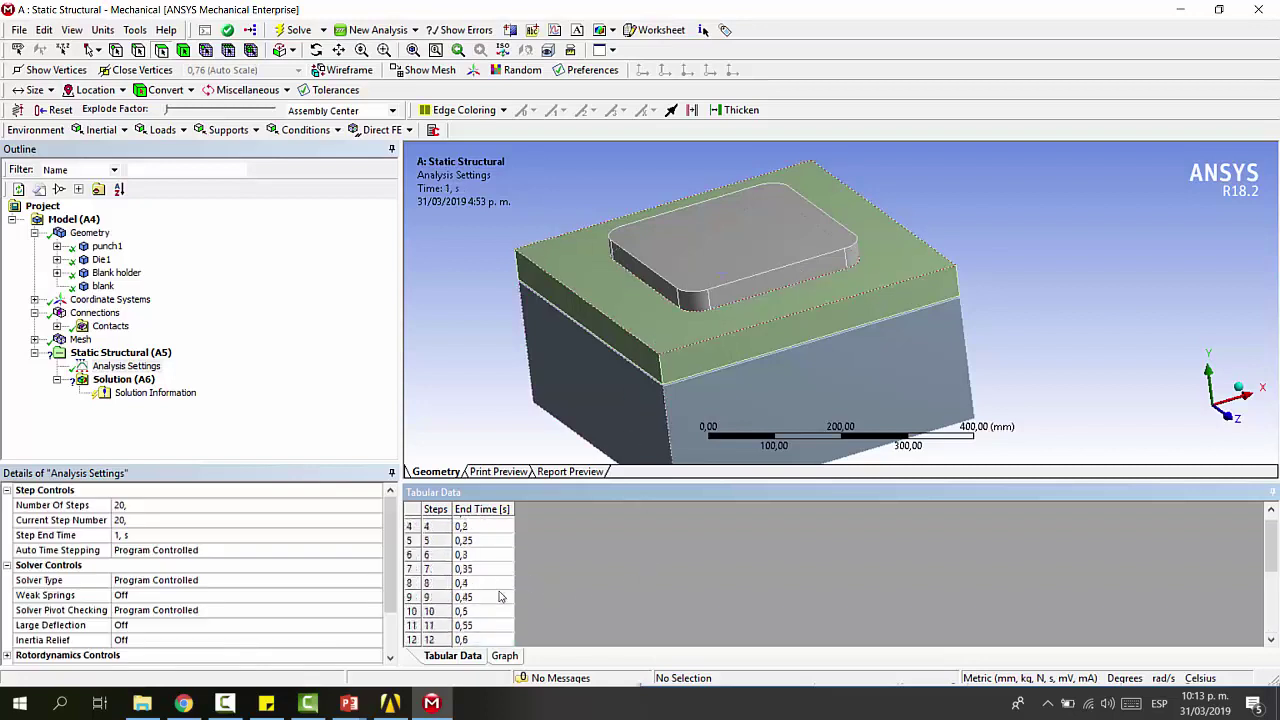
scroll(491, 556, down, 4)
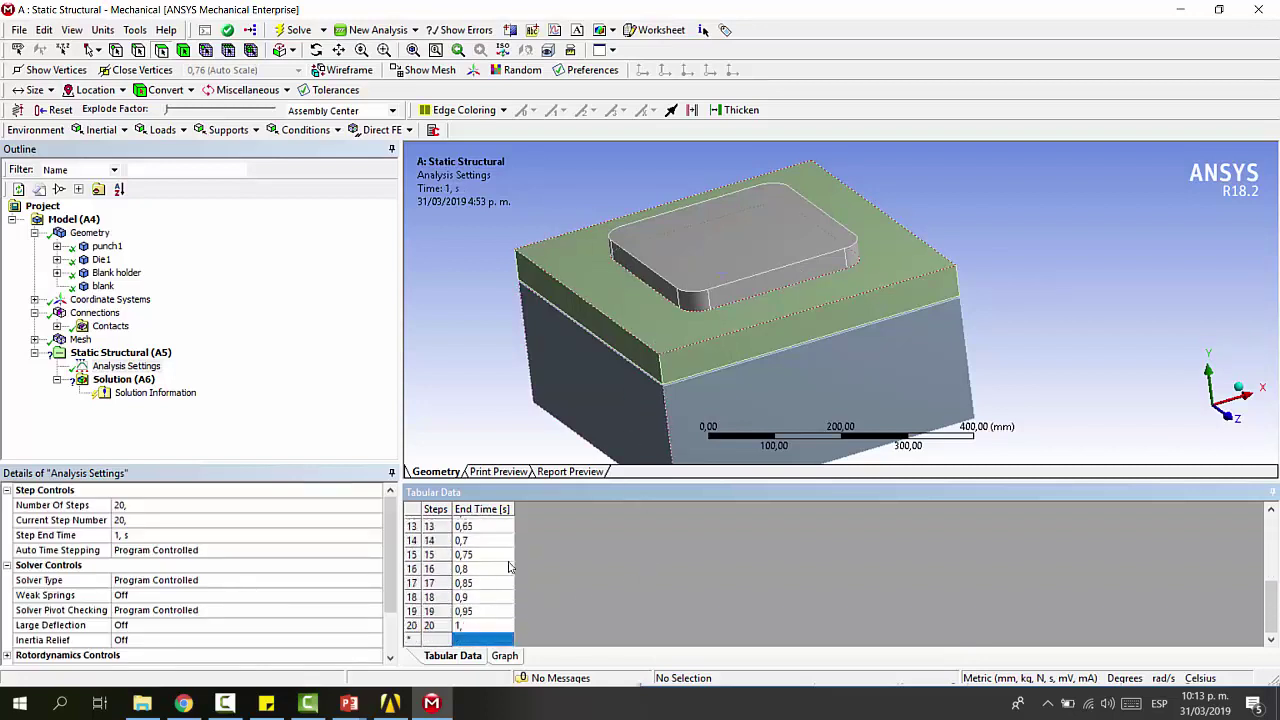
scroll(475, 568, up, 4)
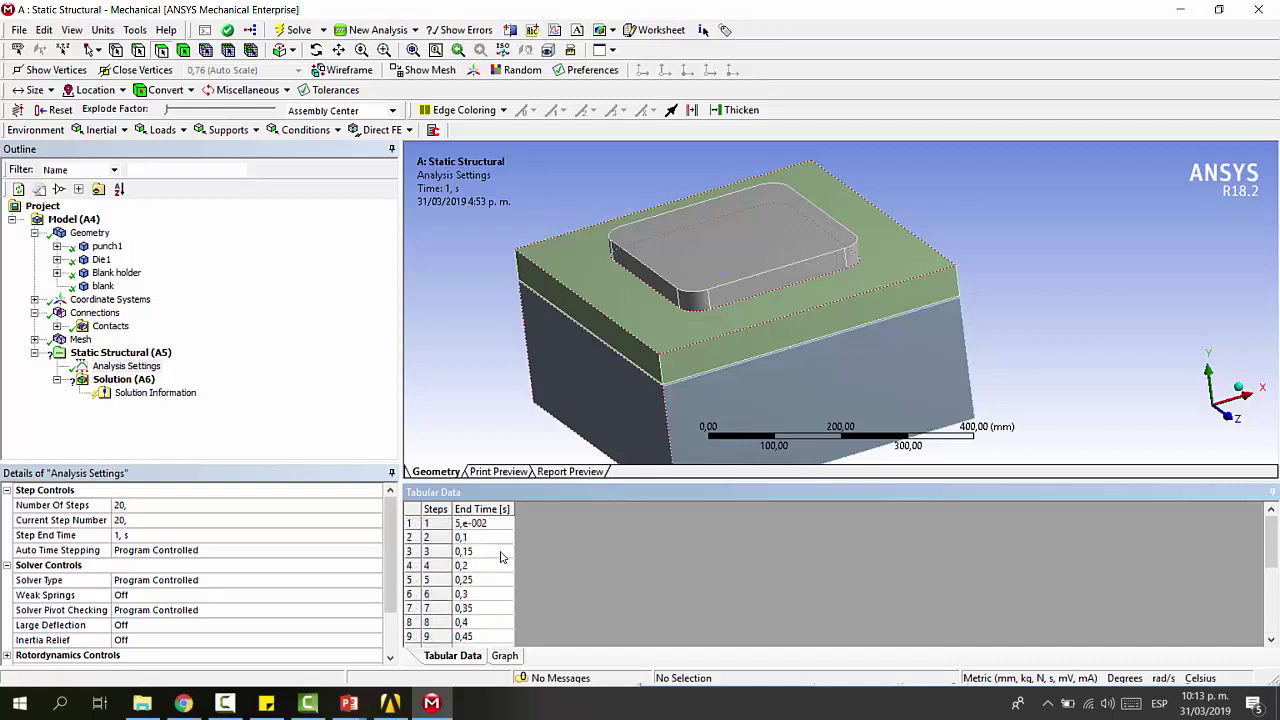
click(120, 366)
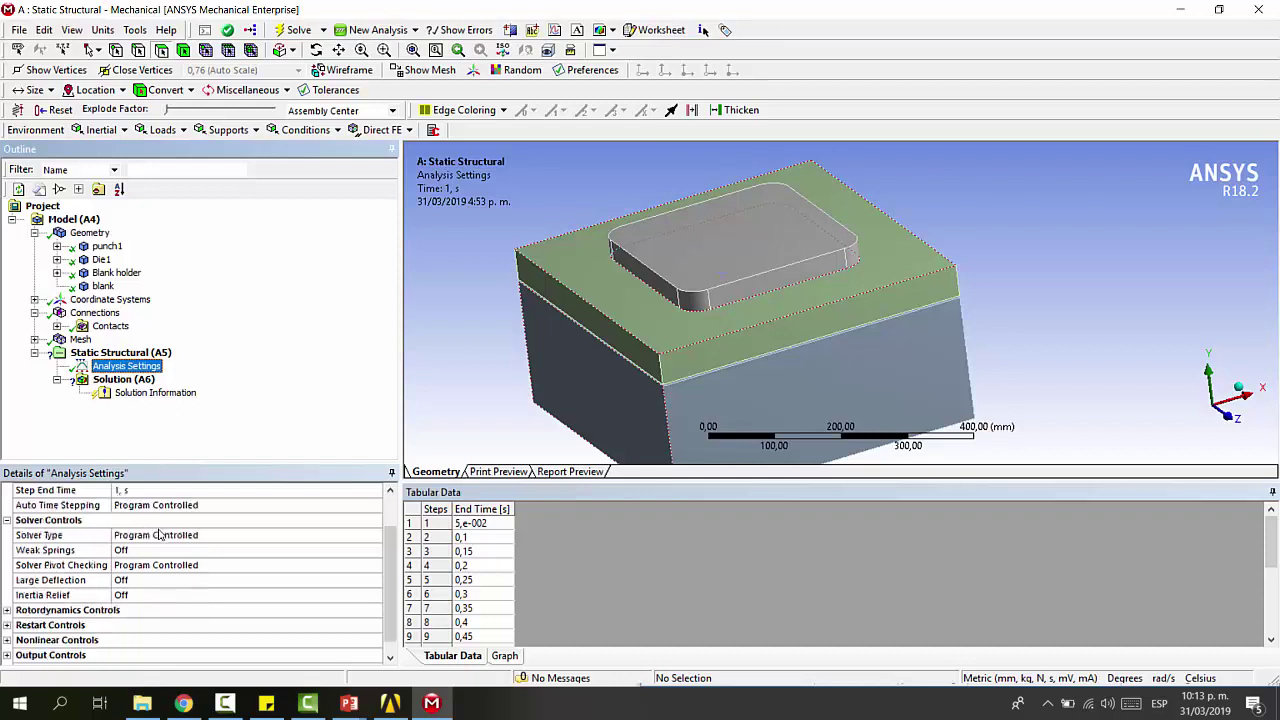
Turn on large deflection with all 20 load steps selected in the graph
click(504, 655)
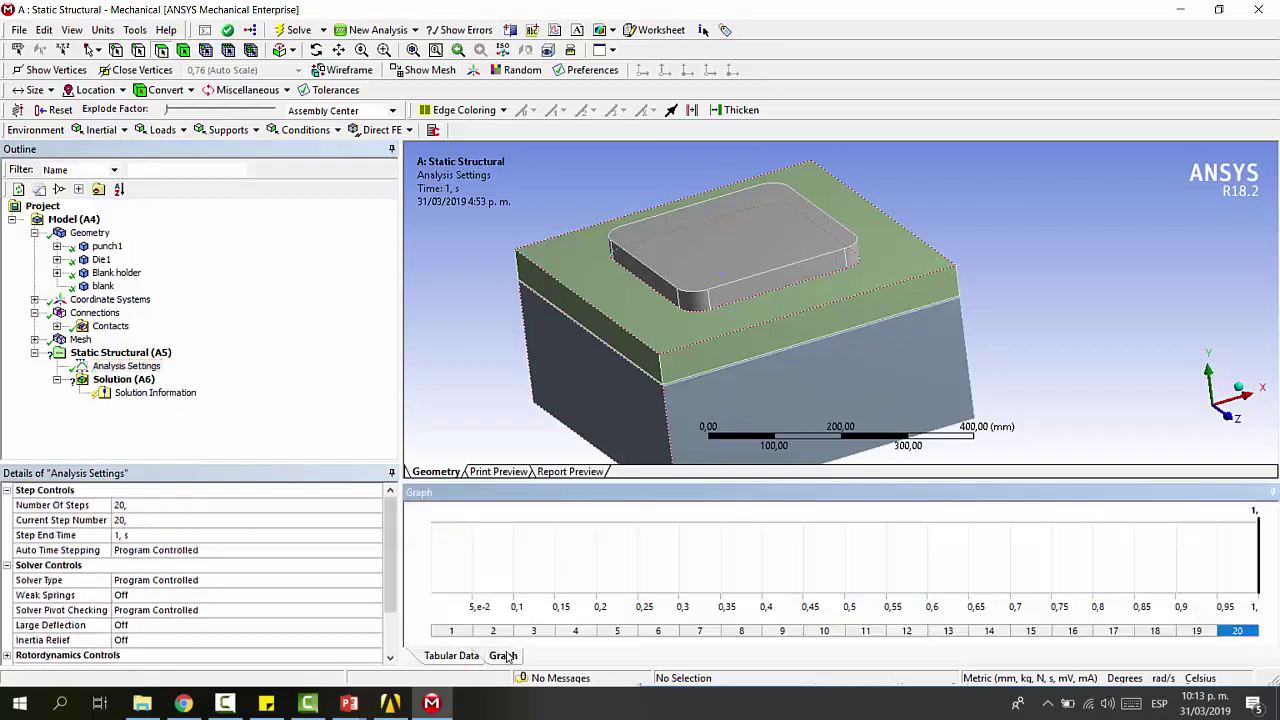
click(451, 631)
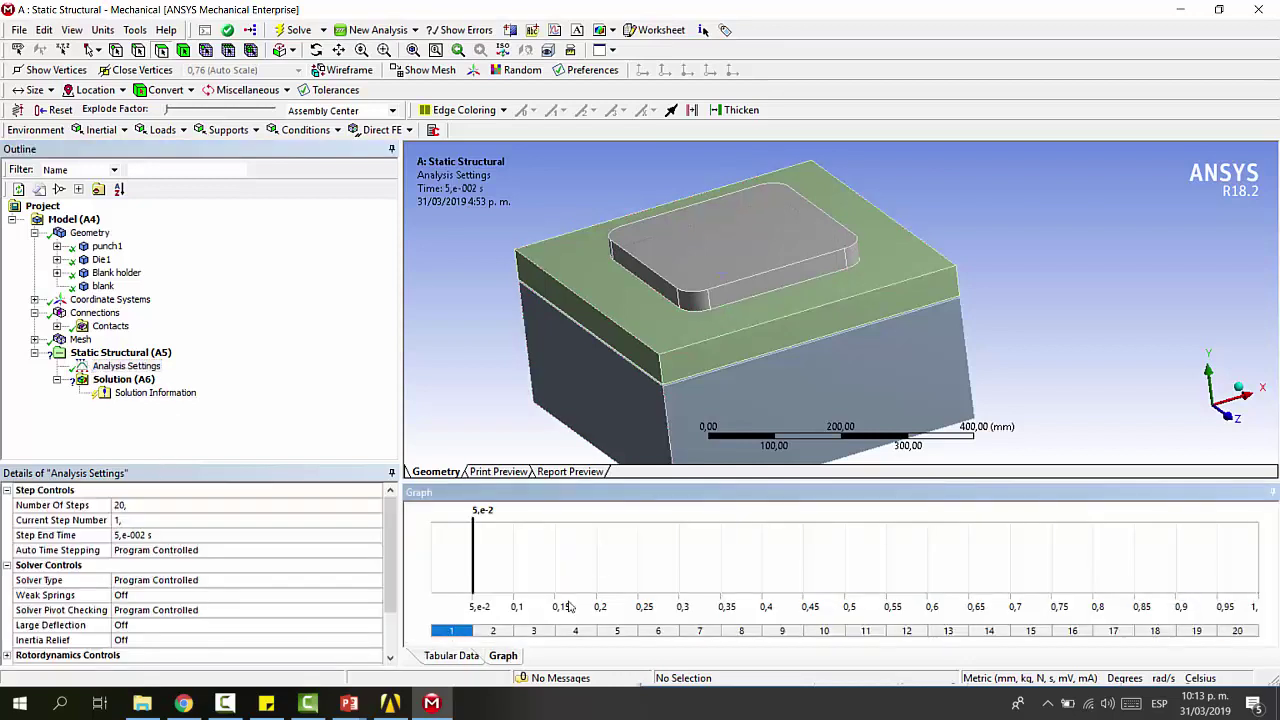
shift+click(1252, 636)
scroll(150, 567, down, 1)
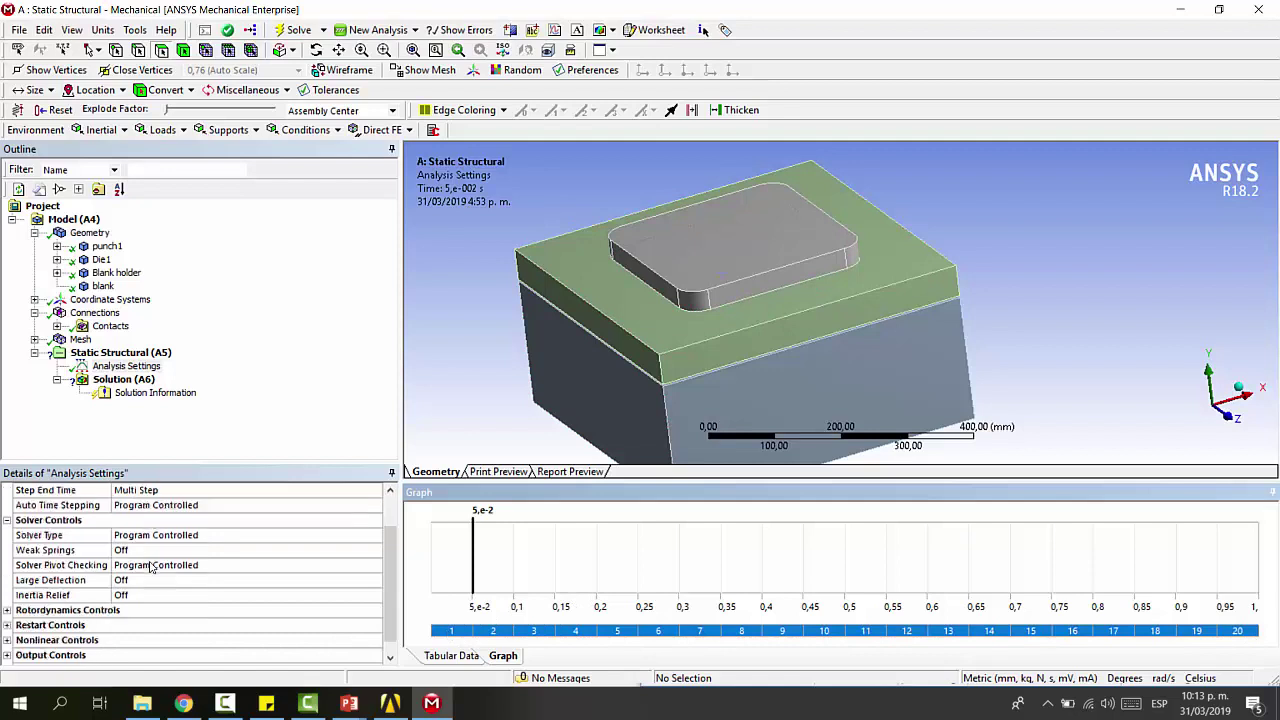
click(119, 581)
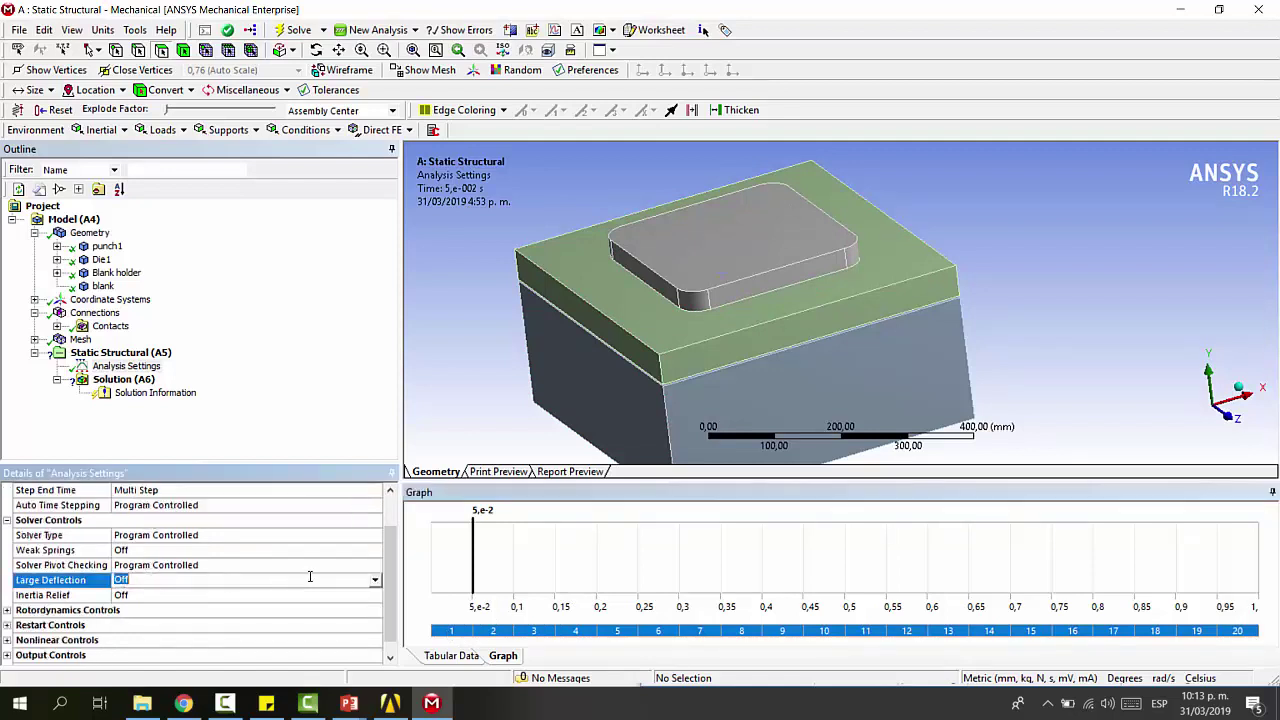
click(375, 581)
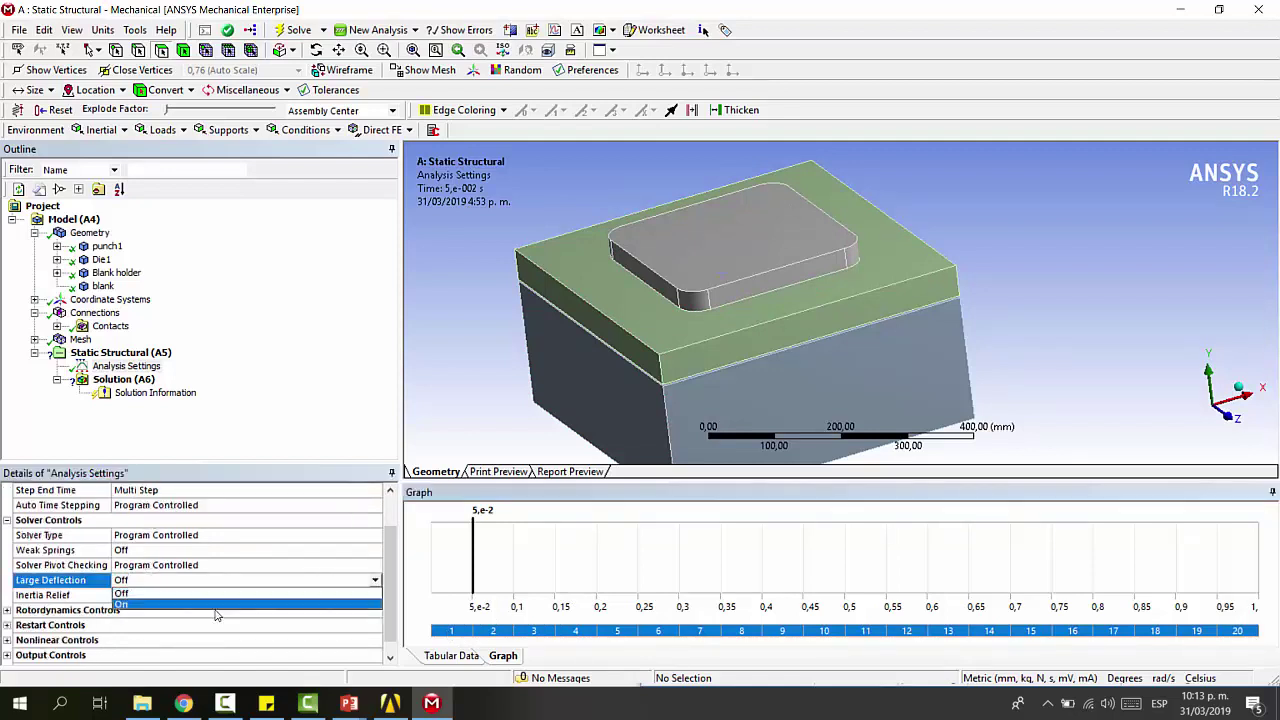
click(294, 604)
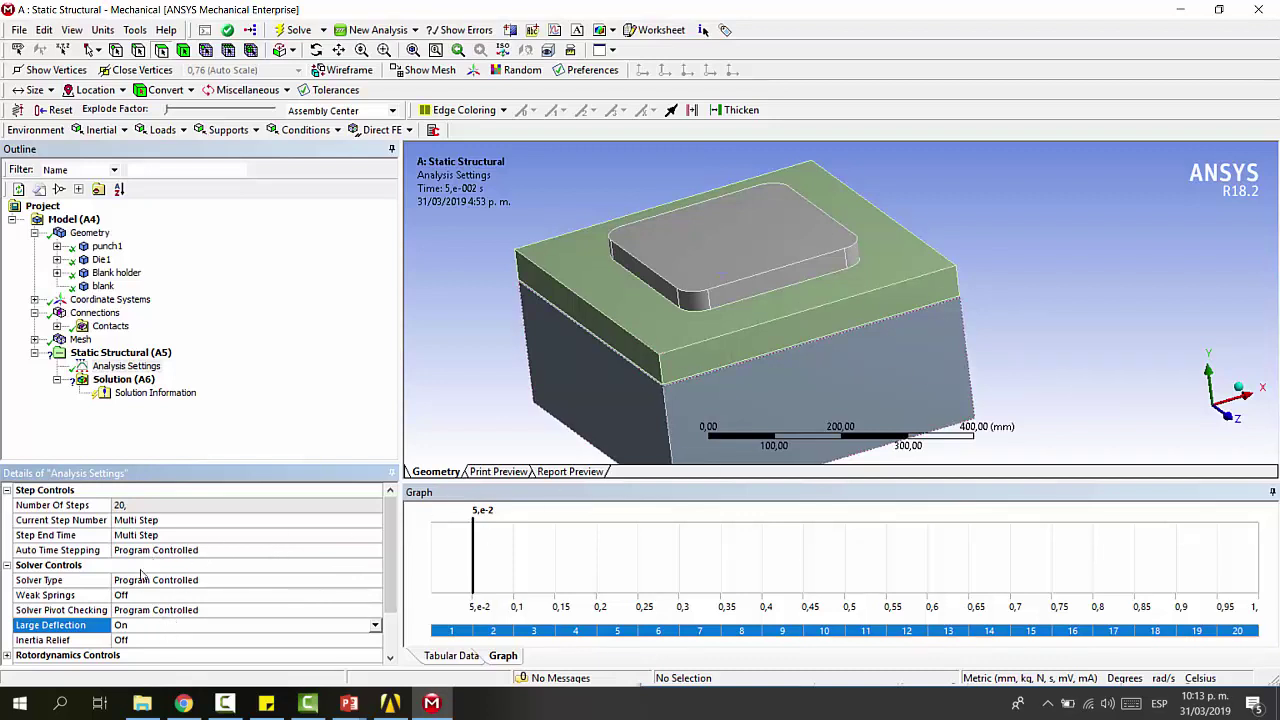
Turn on auto time stepping for all load steps with 20 initial, 10 minimum and 30 maximum substeps
click(165, 550)
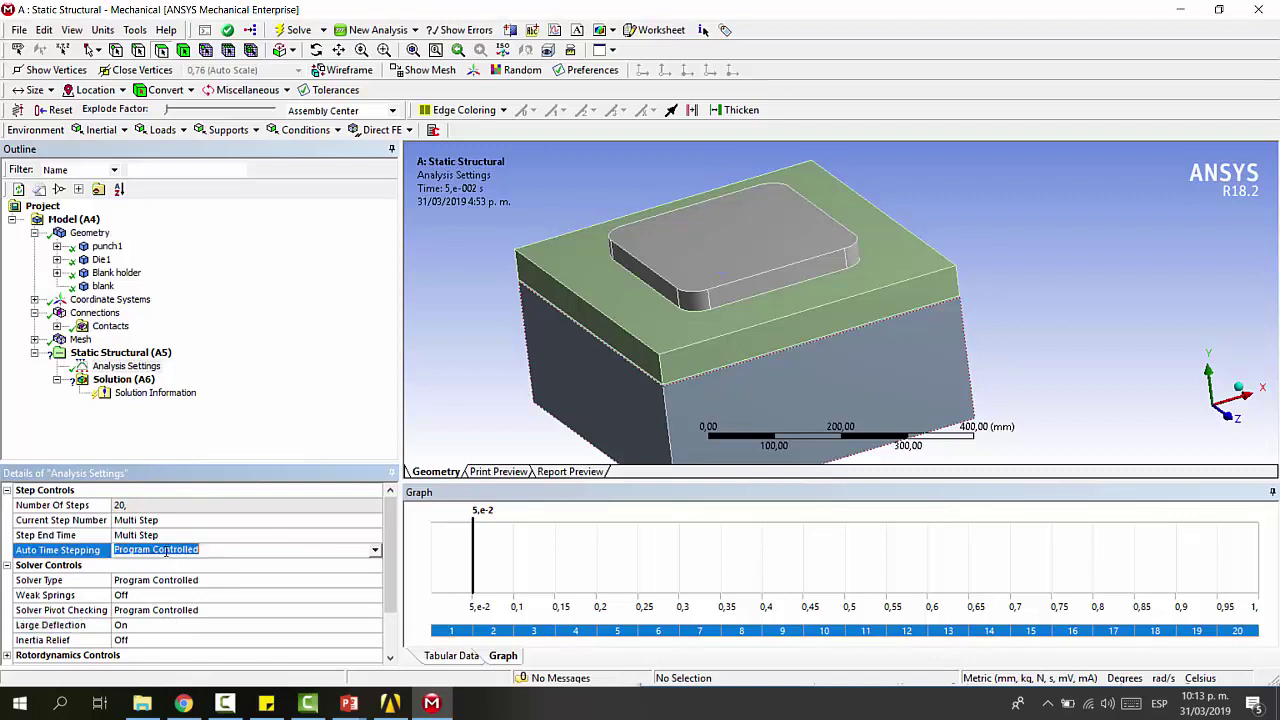
click(377, 553)
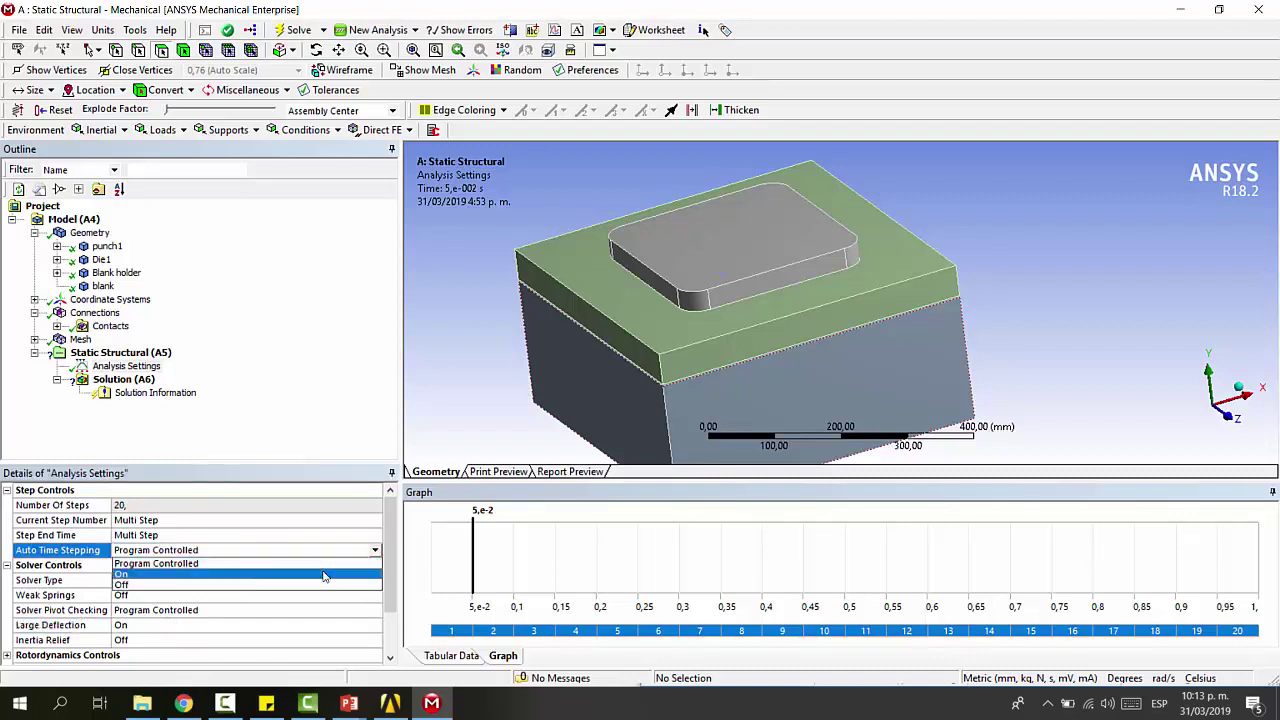
click(323, 577)
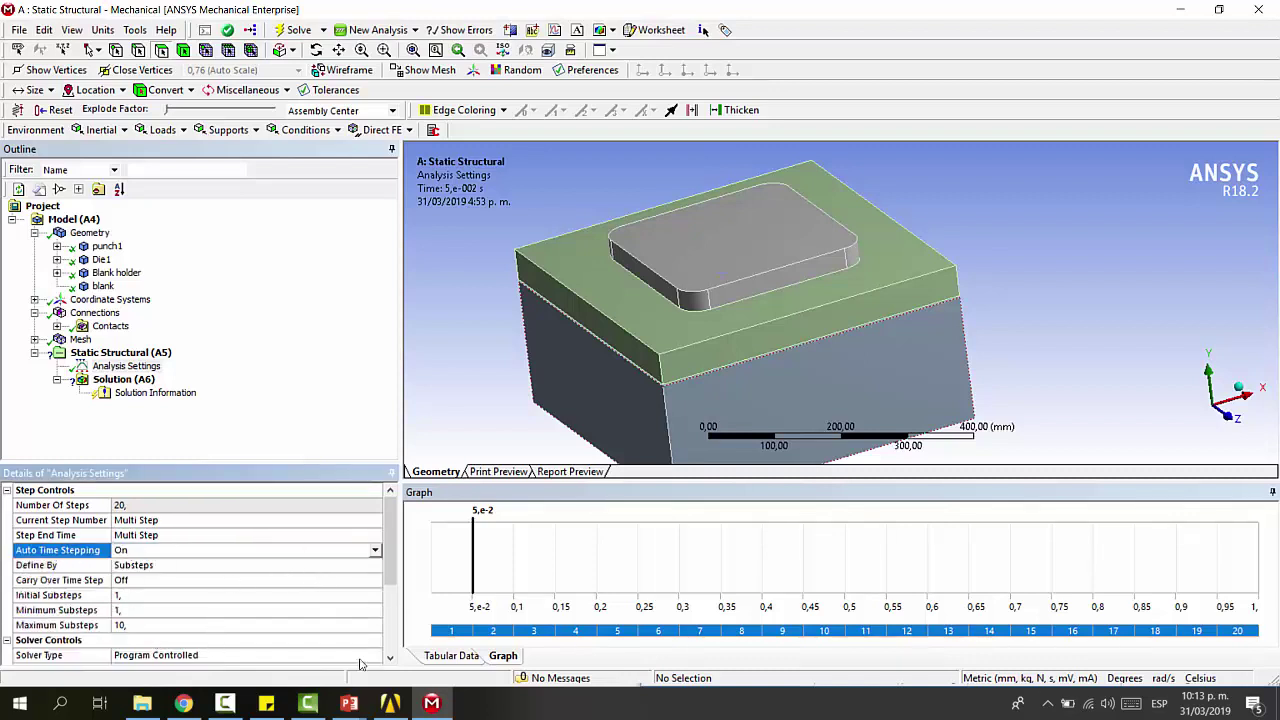
click(138, 594)
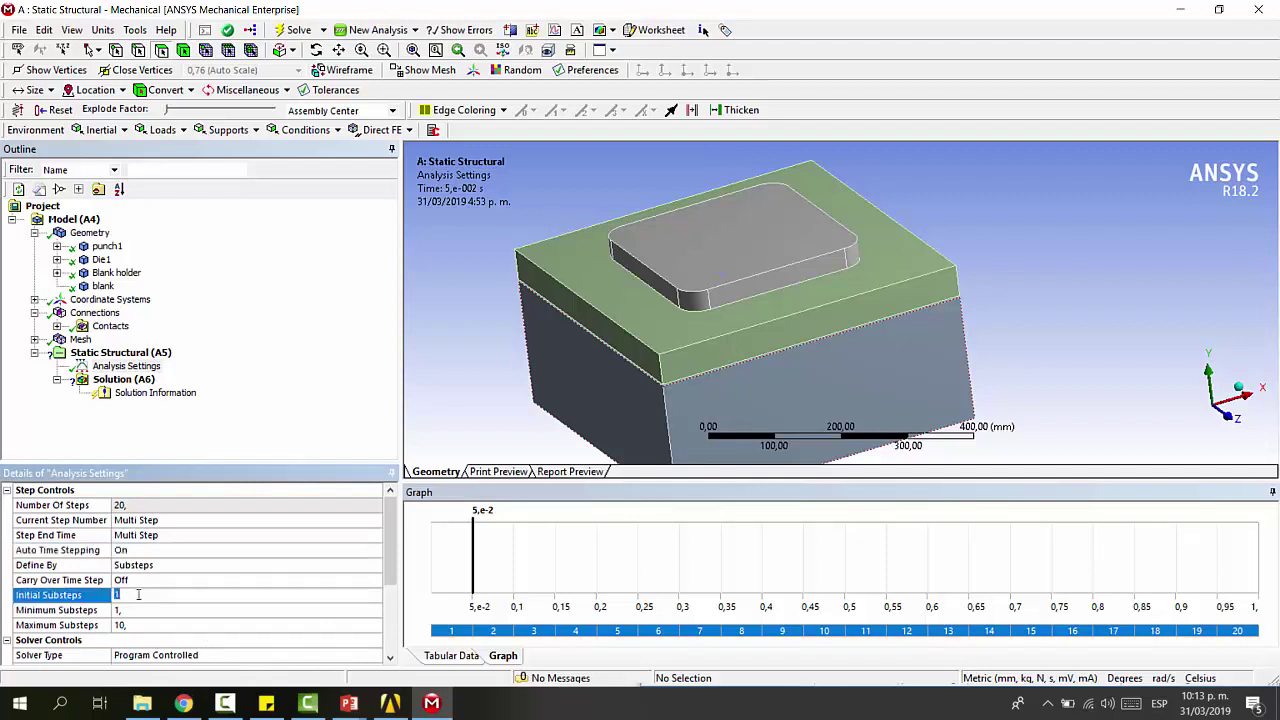
text(1)
key(Return)
click(127, 609)
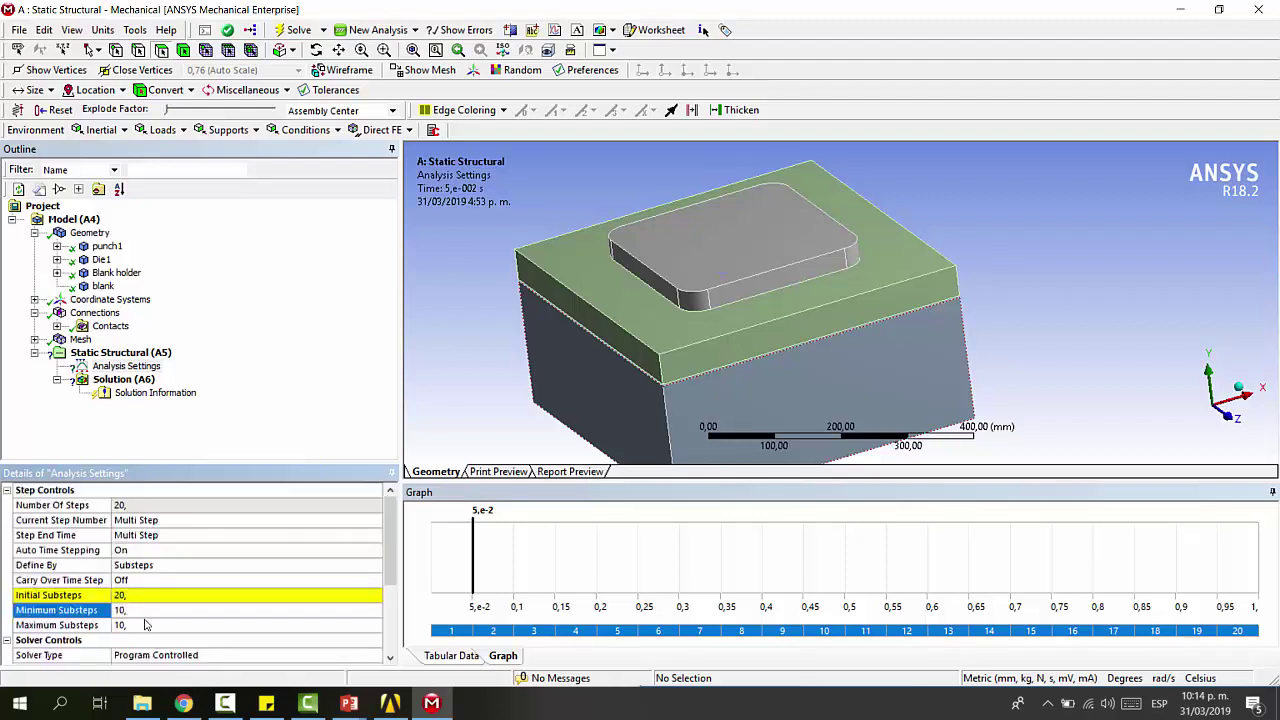
click(153, 626)
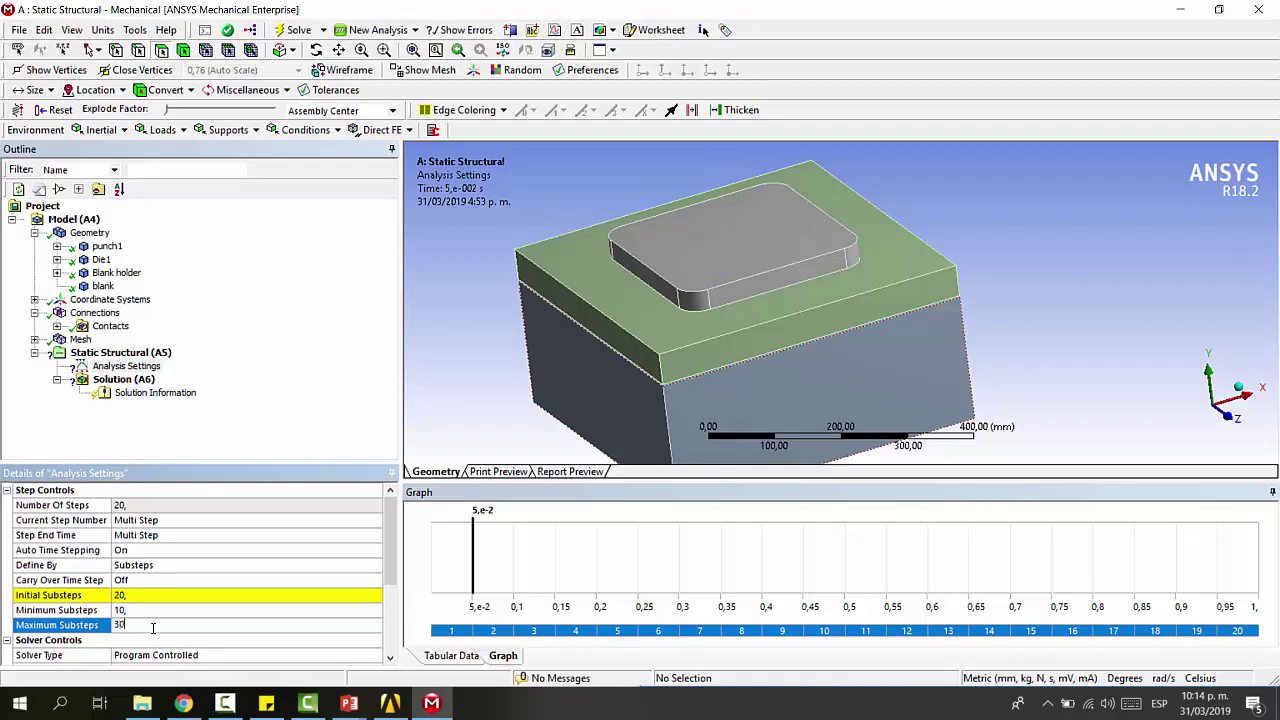
key(Return)
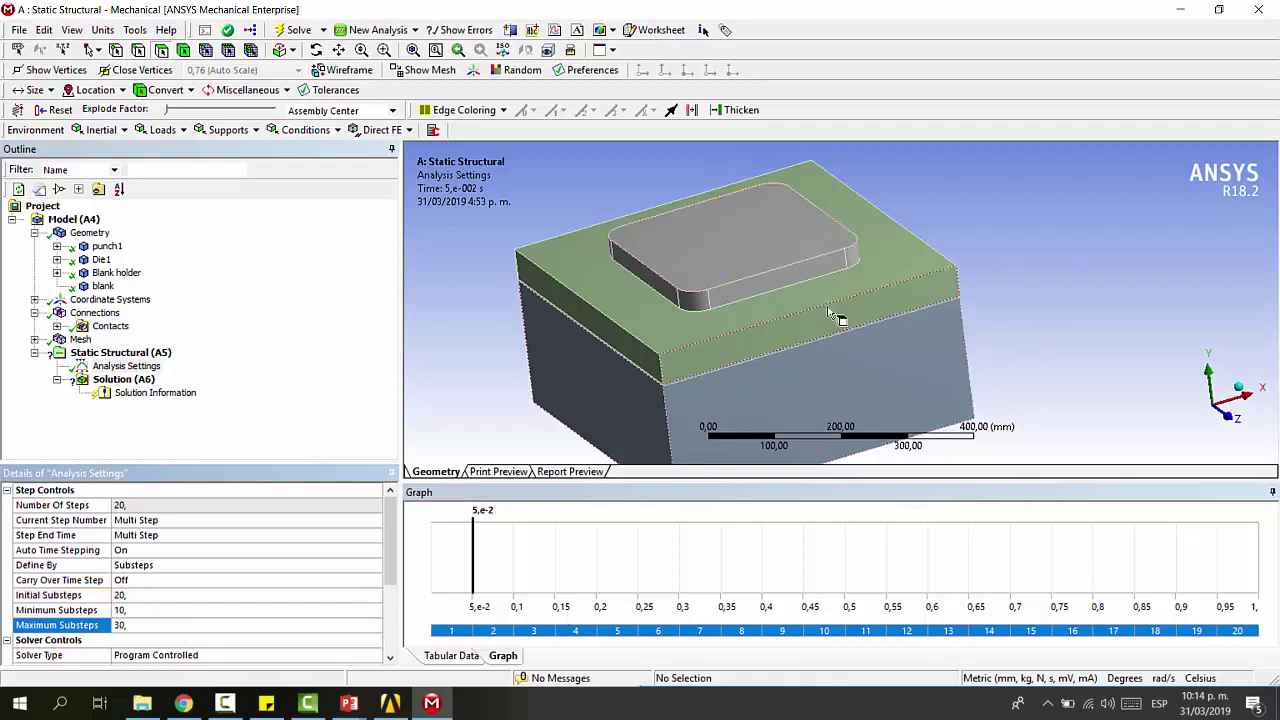
Hide the blank holder and the blank to expose the punch and die
click(795, 335)
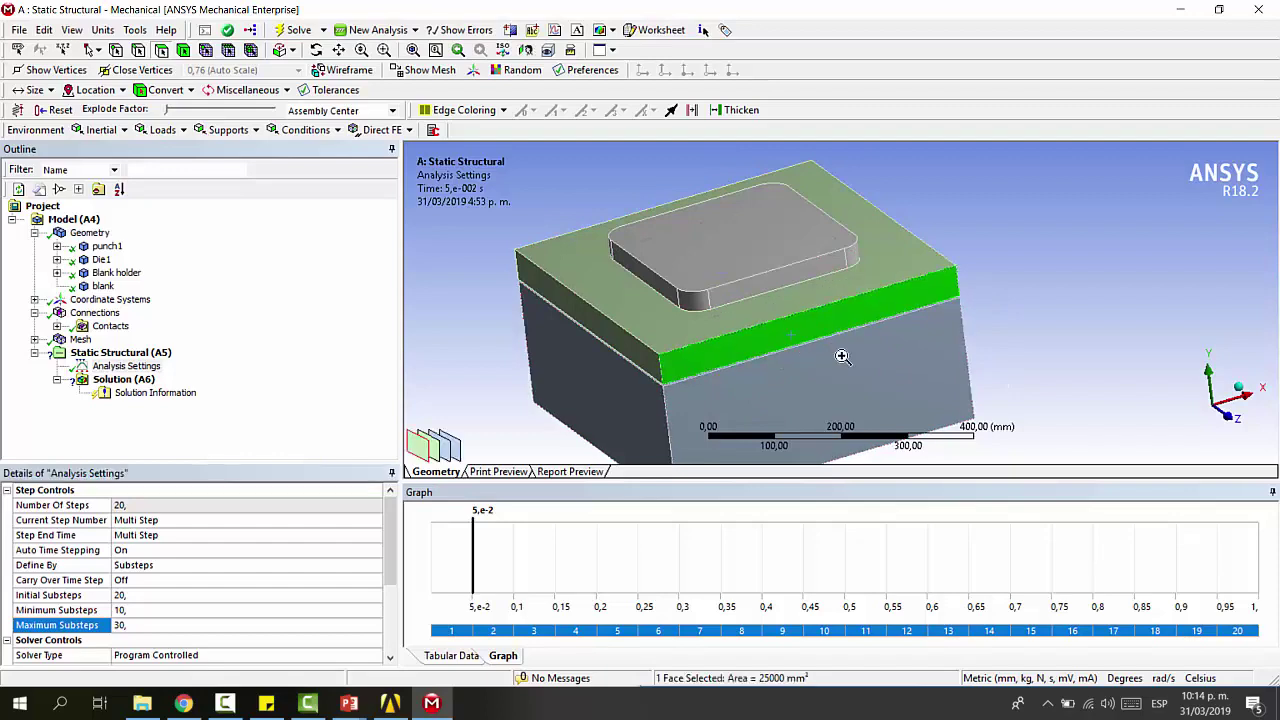
right_click(834, 345)
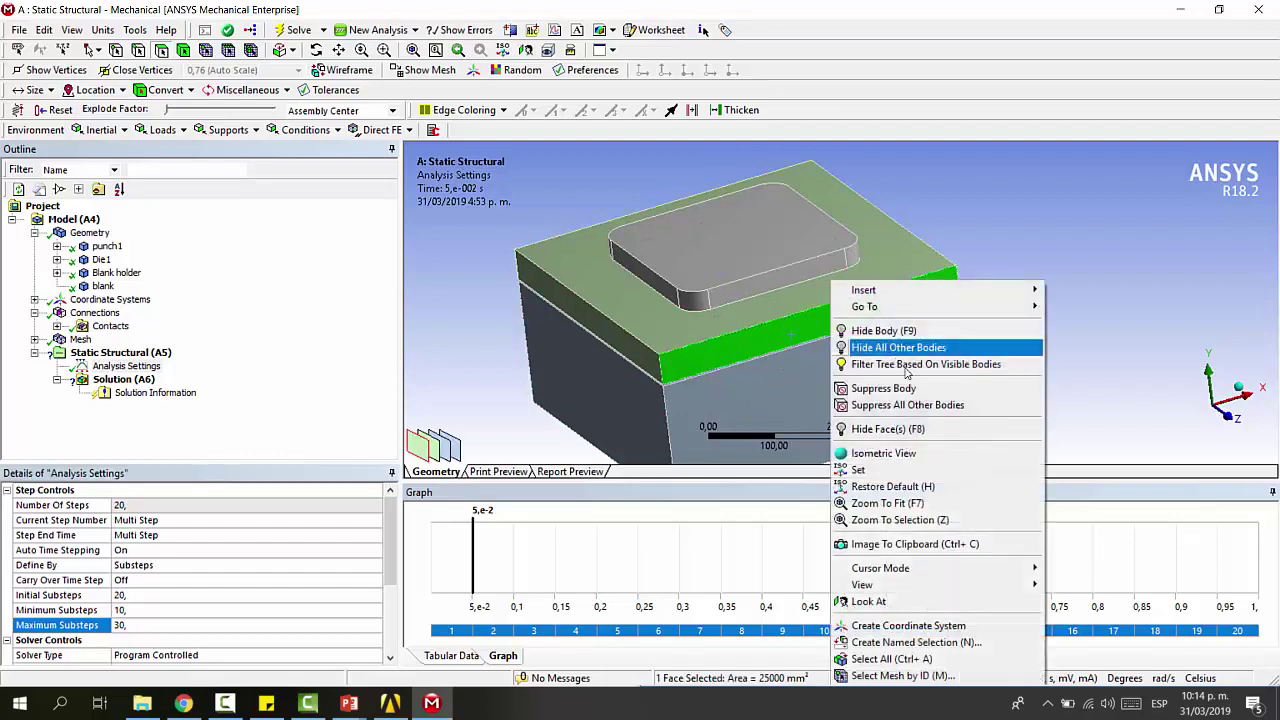
click(884, 331)
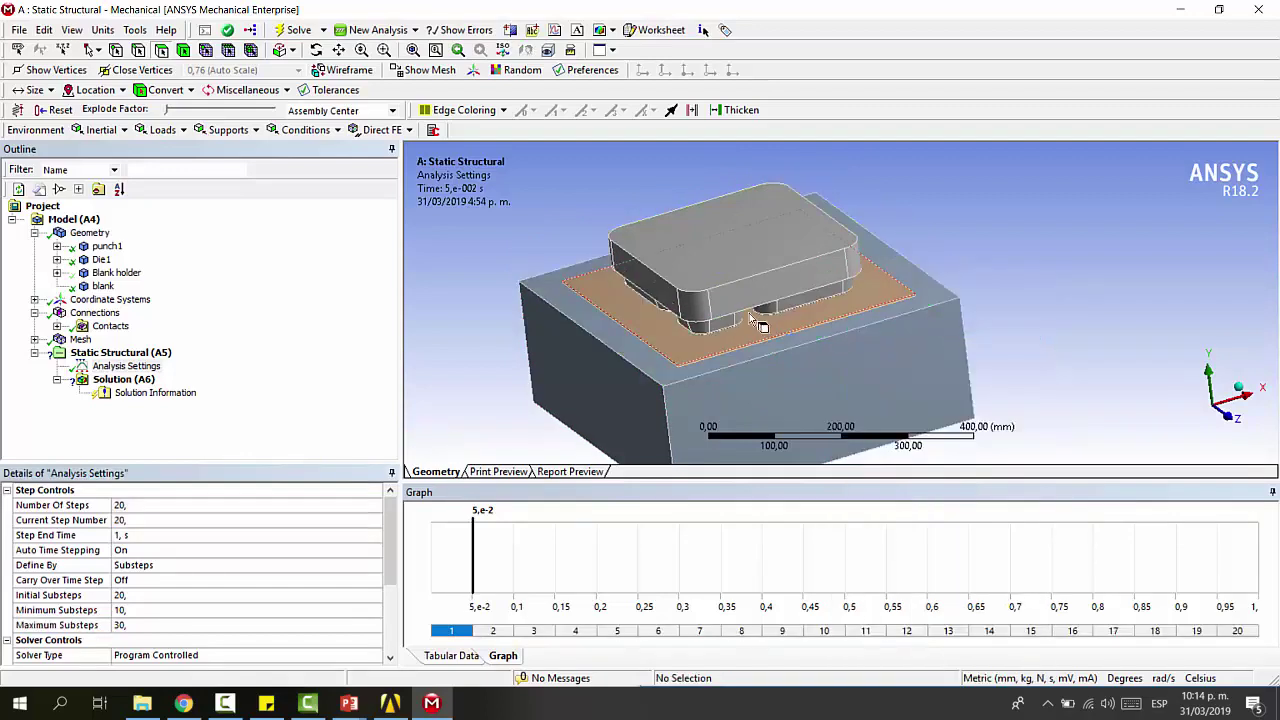
click(760, 326)
right_click(771, 331)
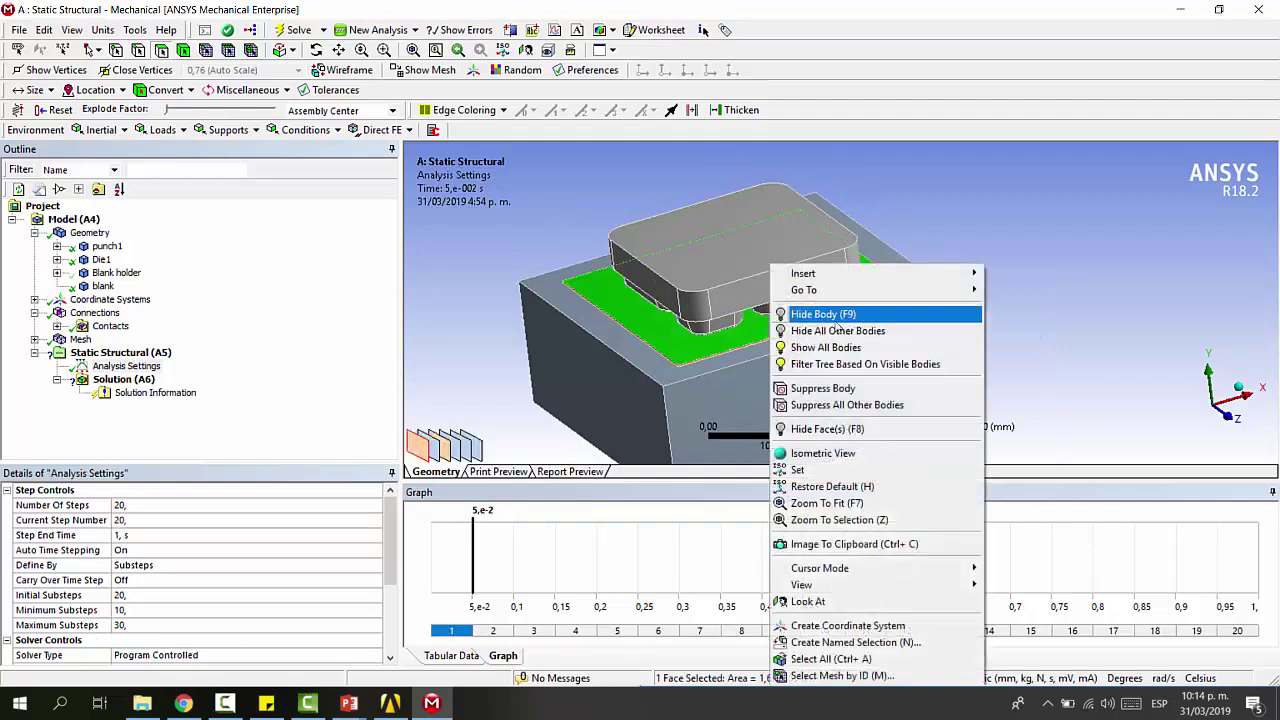
click(834, 318)
Examine the die cavity faces beneath the punch up close
scroll(840, 316, up, 5)
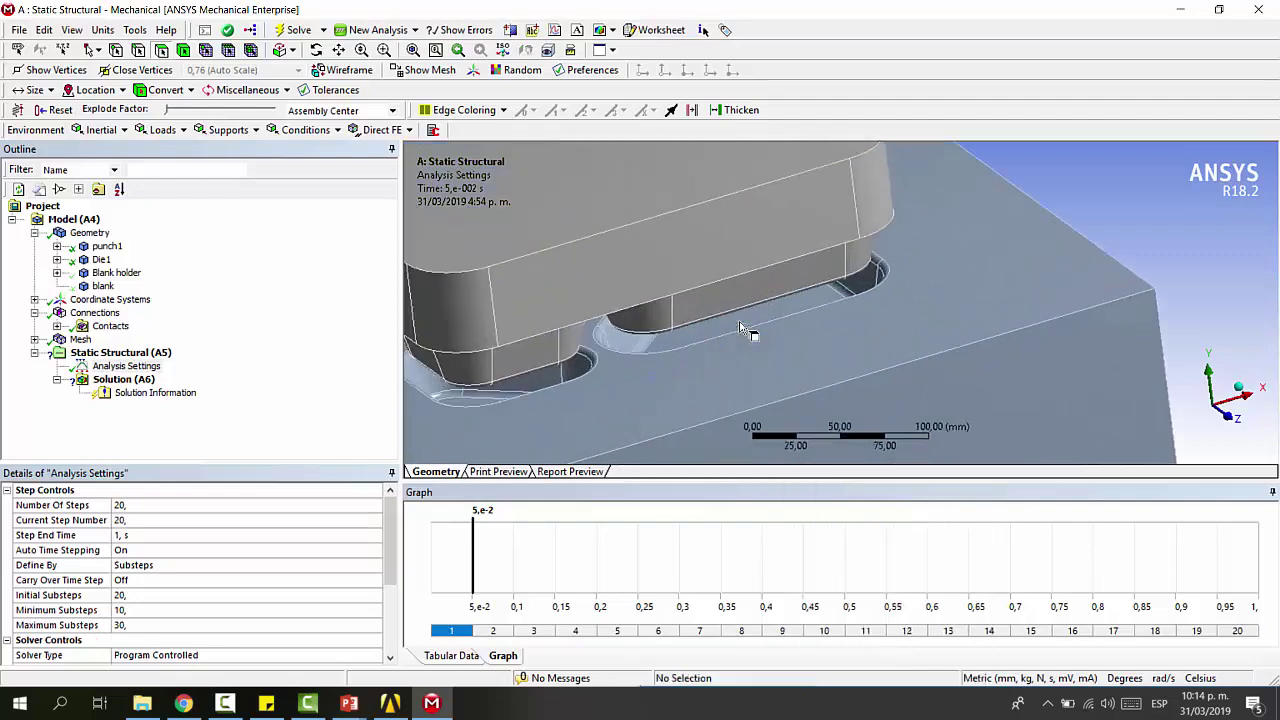
middle_drag(846, 314, 879, 285)
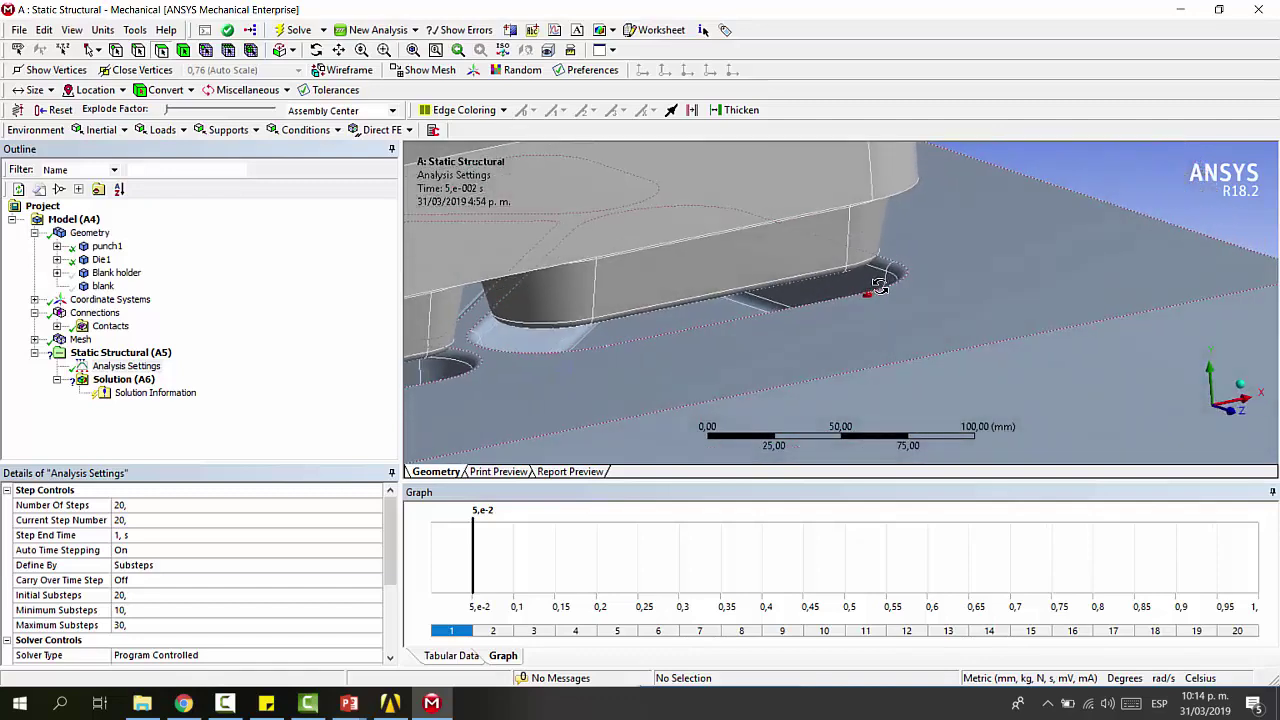
click(749, 314)
click(766, 317)
click(780, 317)
click(790, 310)
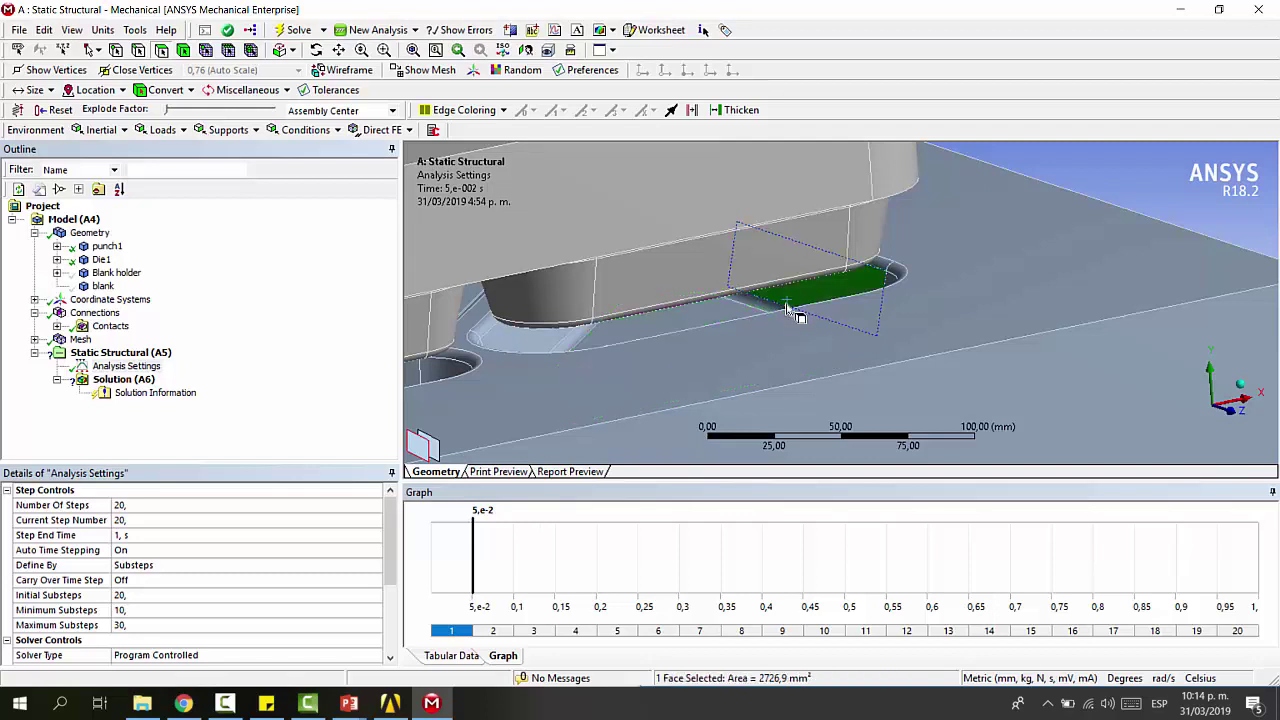
click(762, 314)
click(776, 310)
scroll(712, 318, down, 2)
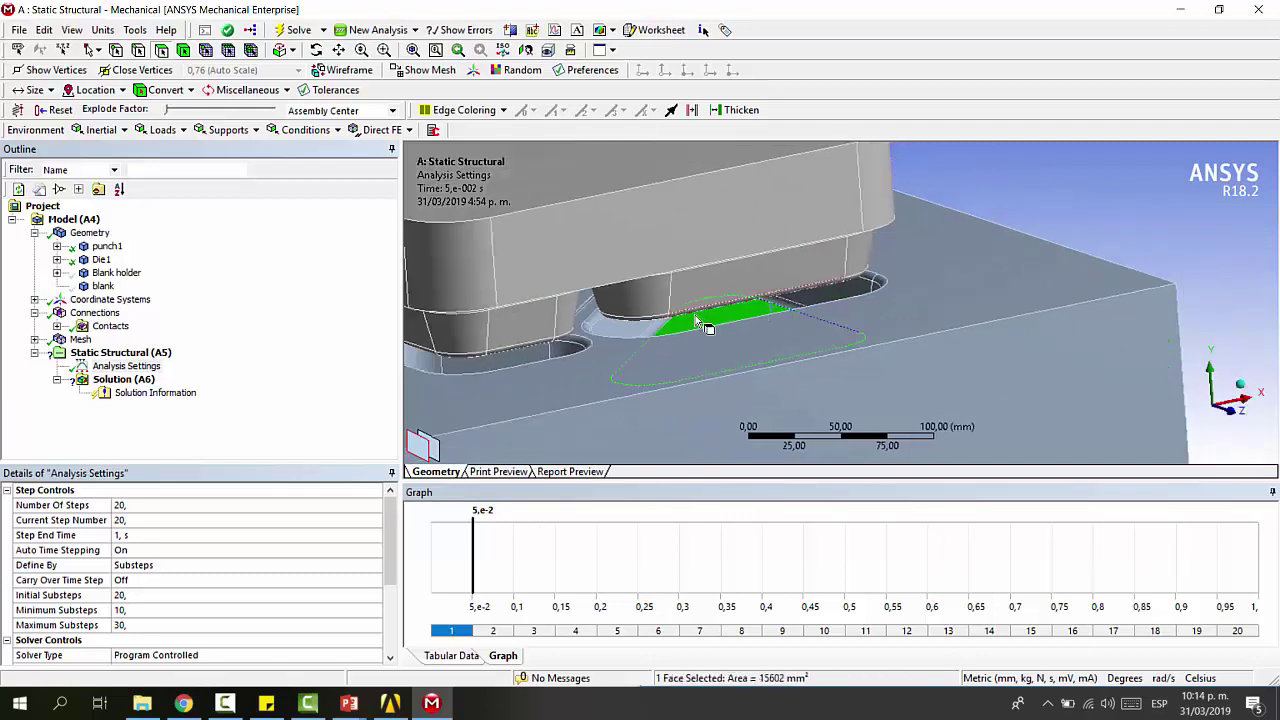
For load steps 19 and 20, set 120 initial, 100 minimum and 140 maximum substeps
drag(1204, 628, 1238, 630)
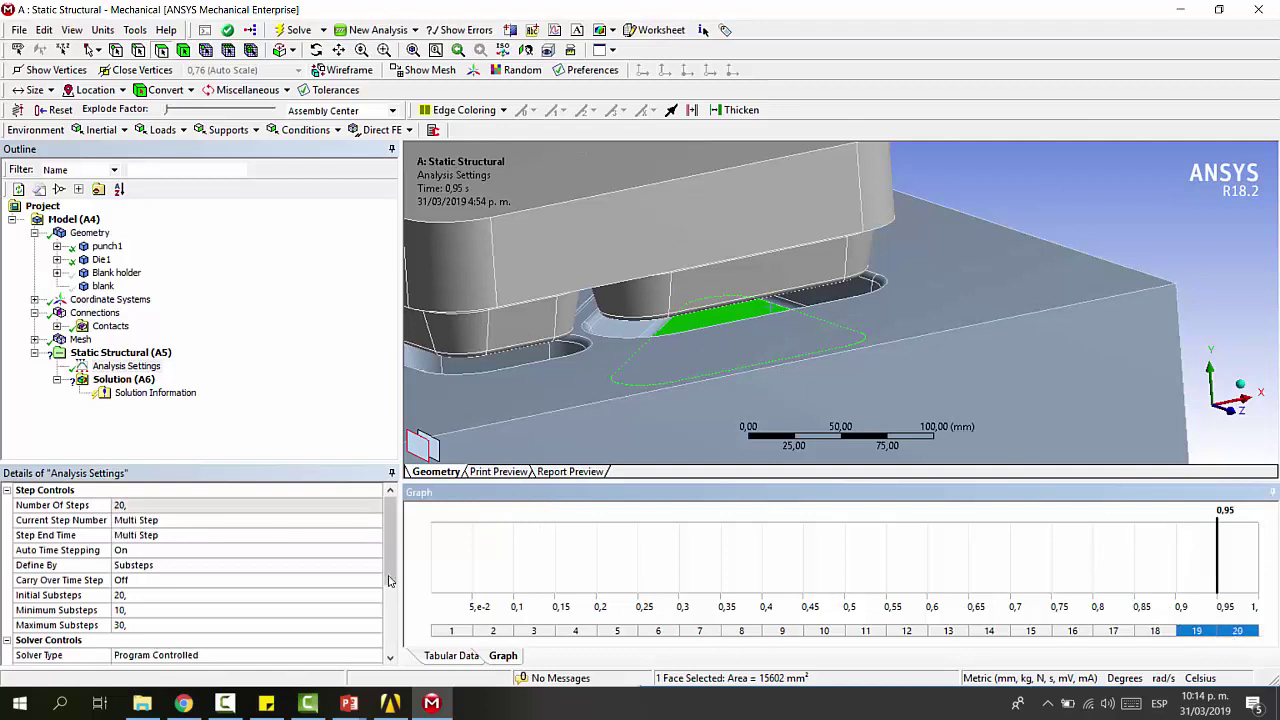
click(178, 597)
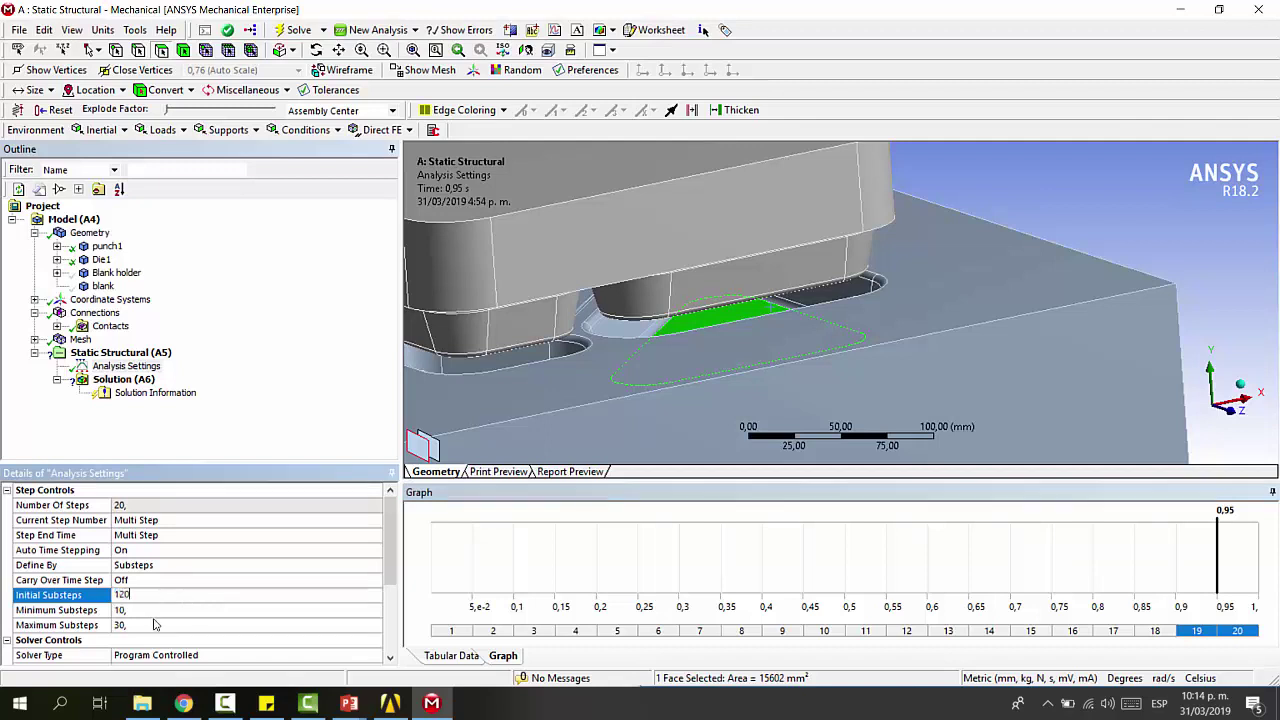
click(135, 610)
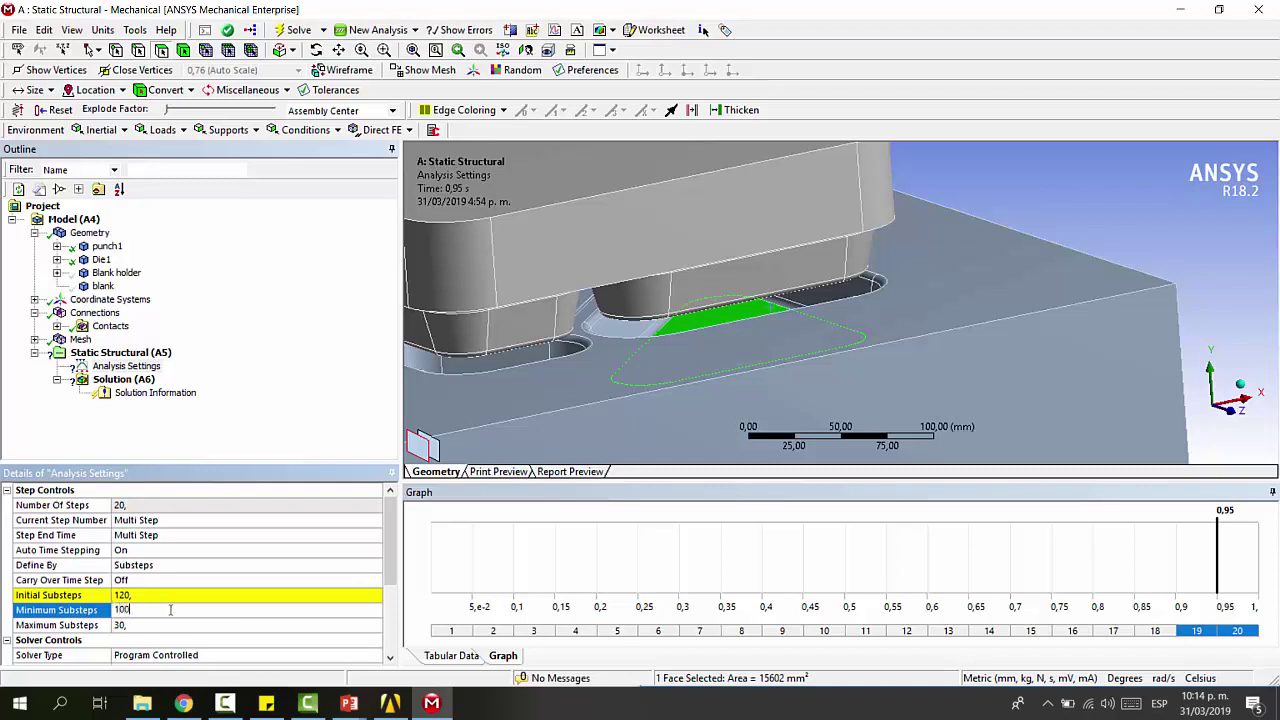
text(100)
key(Return)
click(170, 625)
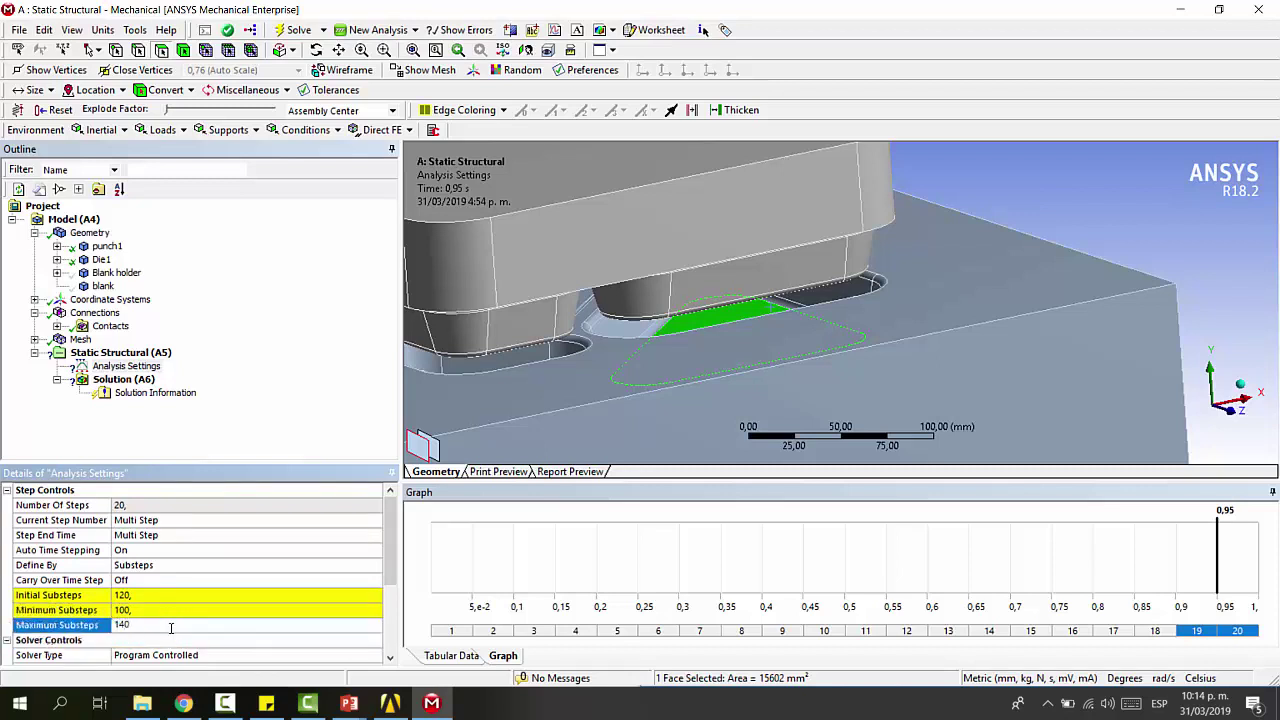
key(Return)
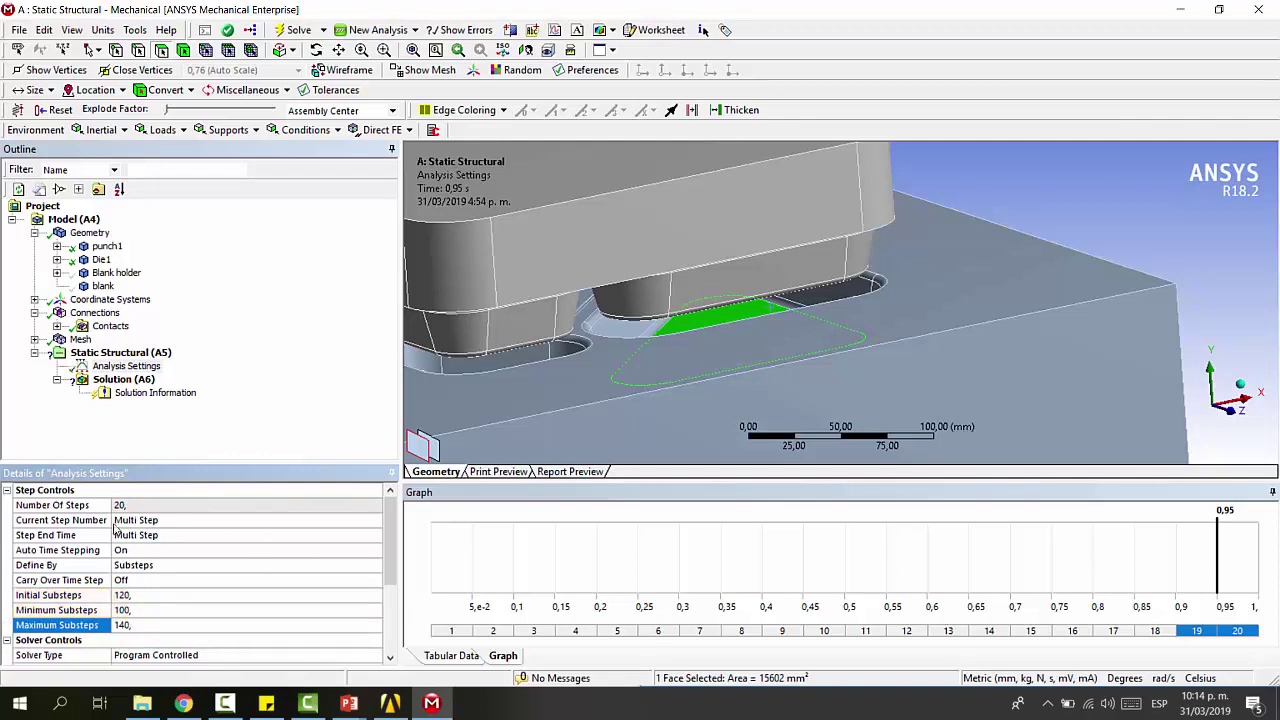
Add a fixed support to the static structural analysis
scroll(752, 392, down, 4)
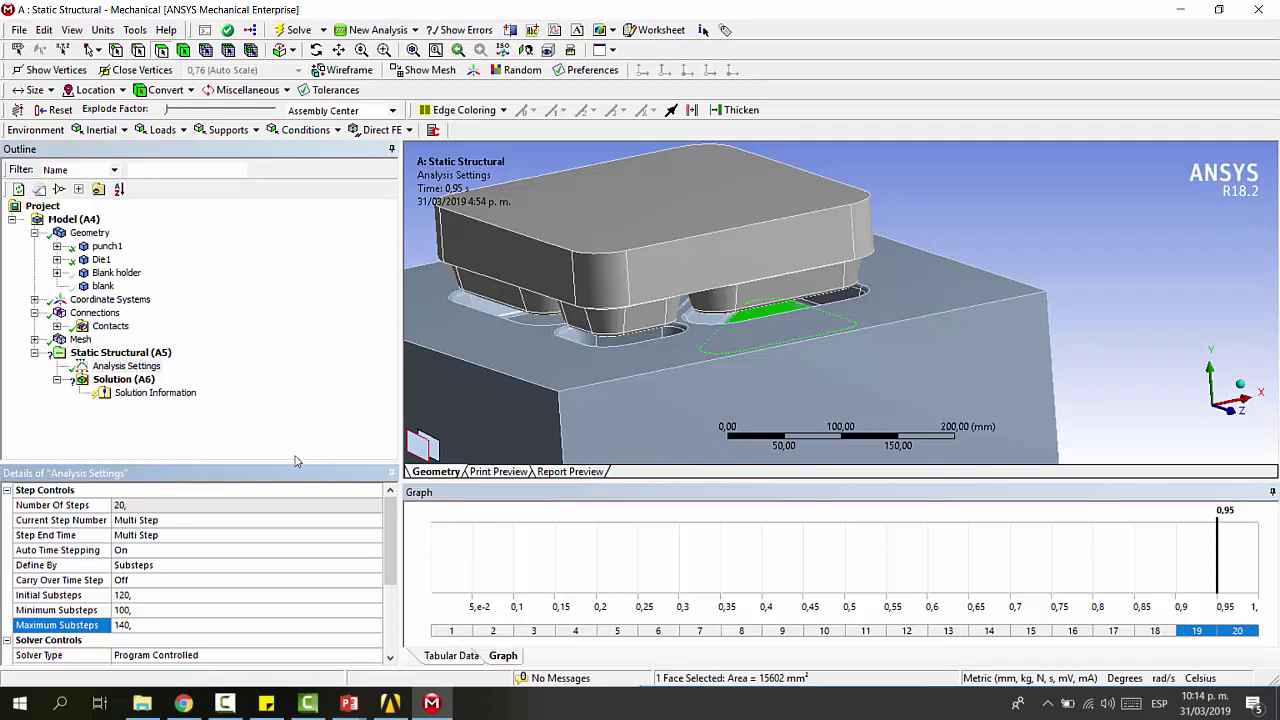
click(121, 353)
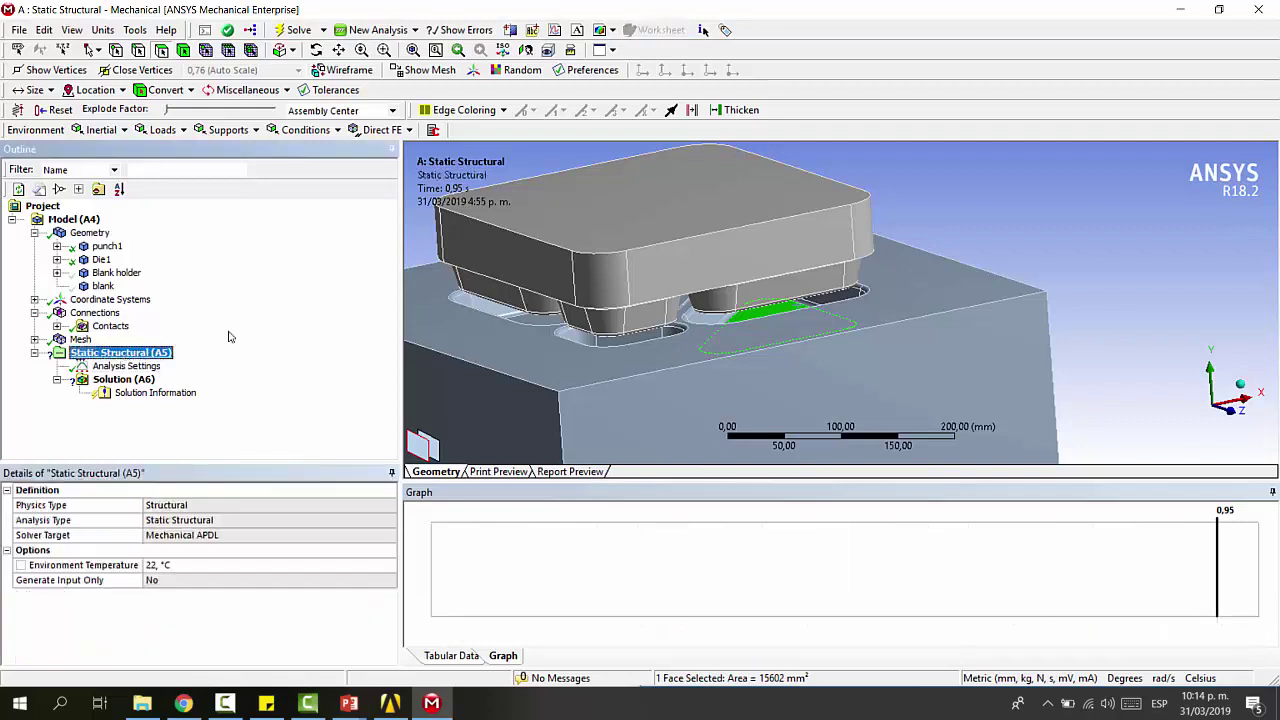
click(164, 132)
click(228, 130)
click(228, 150)
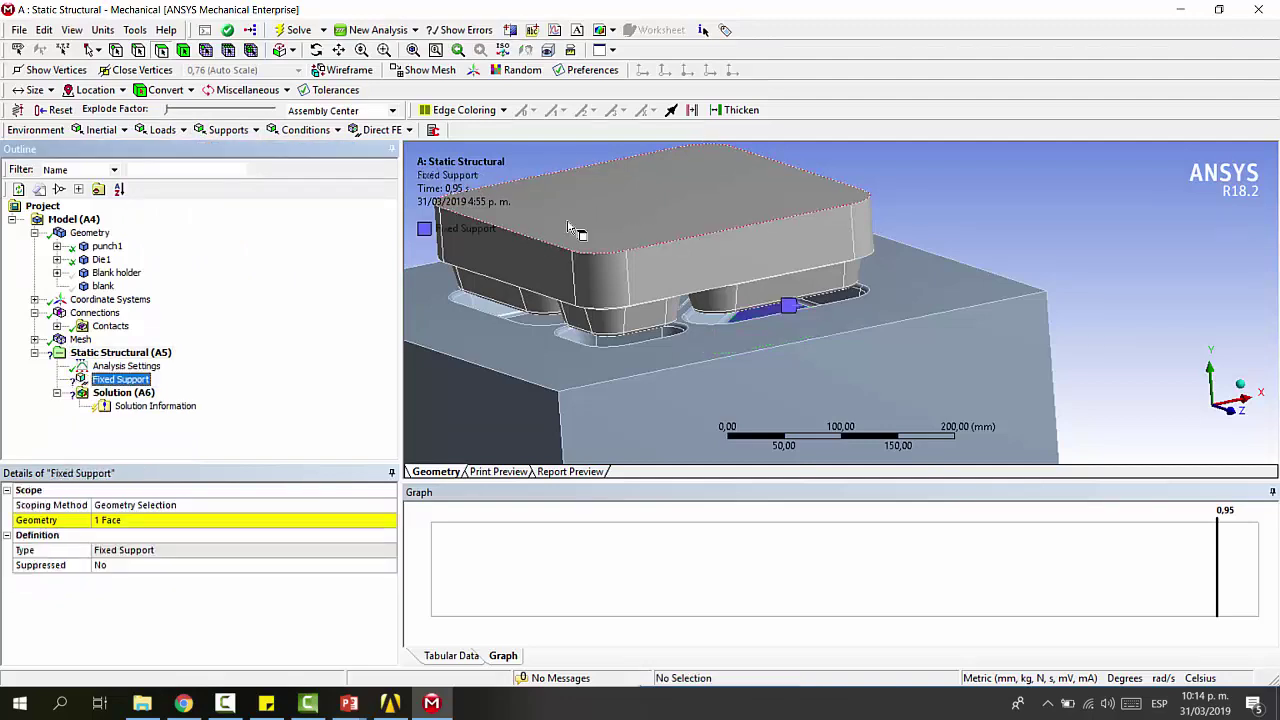
Reassign the fixed support's geometry to the underside face of the die
click(645, 190)
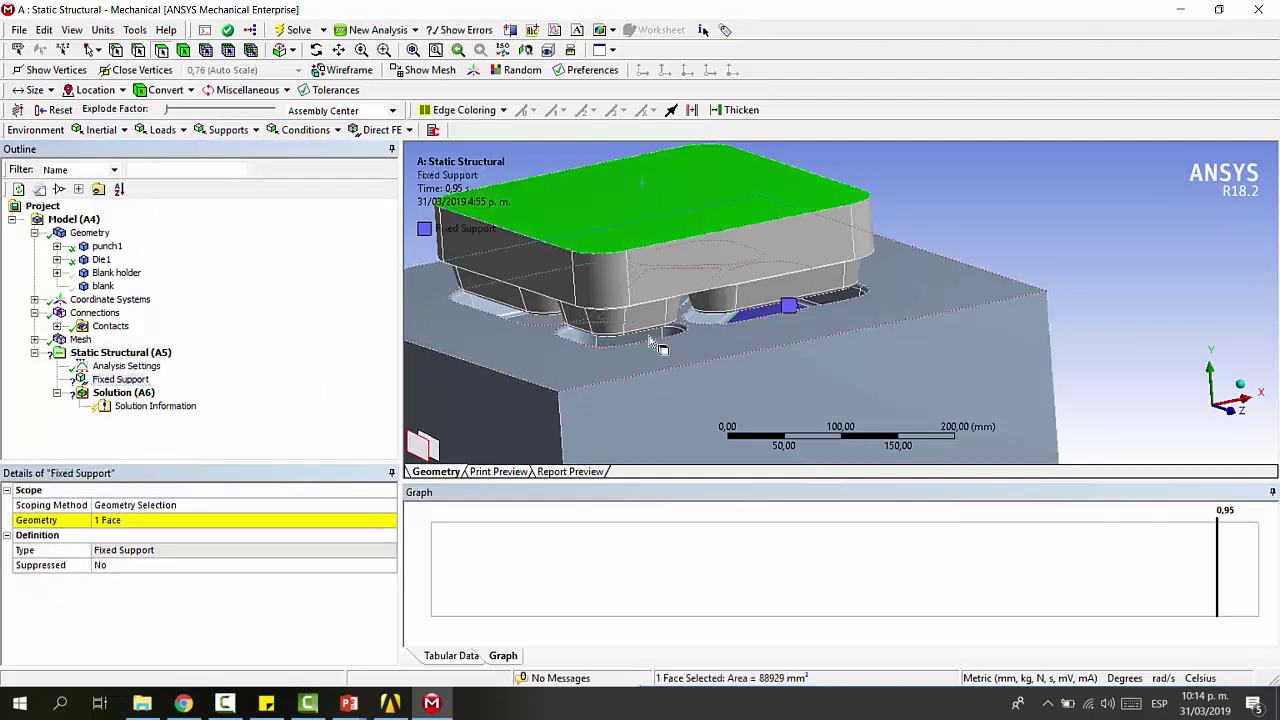
middle_drag(945, 288, 606, 354)
click(600, 350)
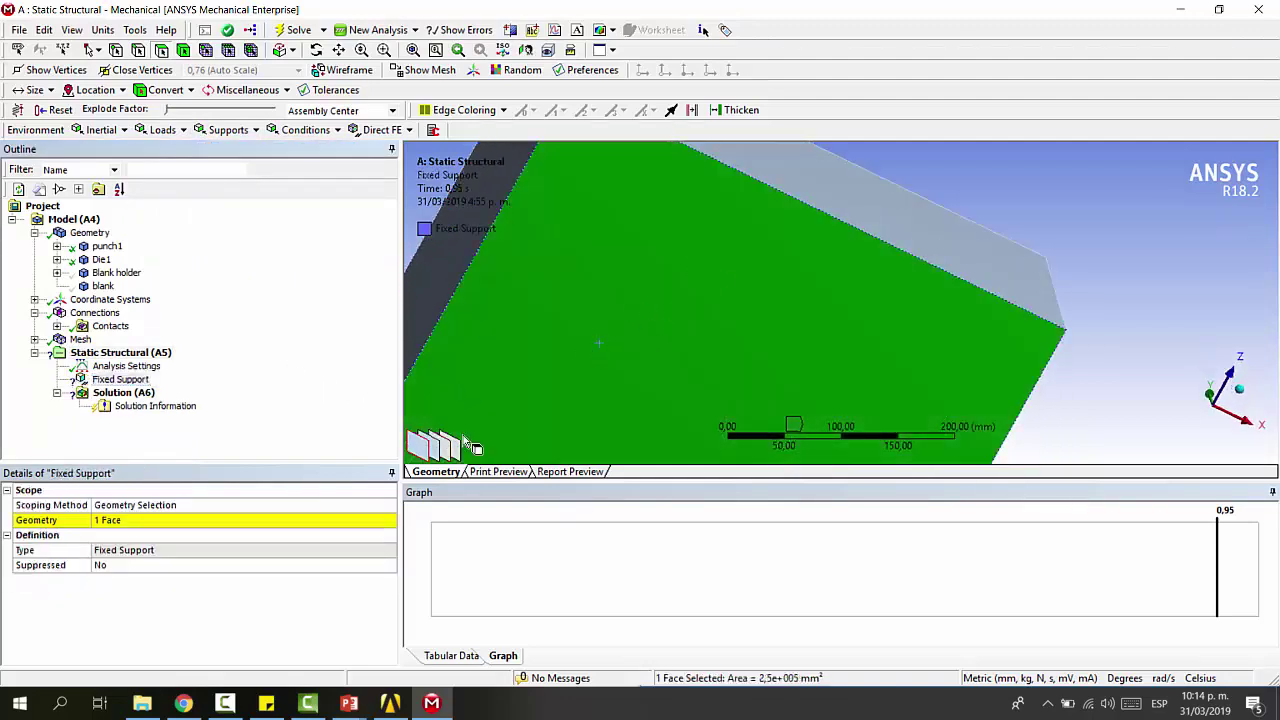
scroll(843, 306, down, 2)
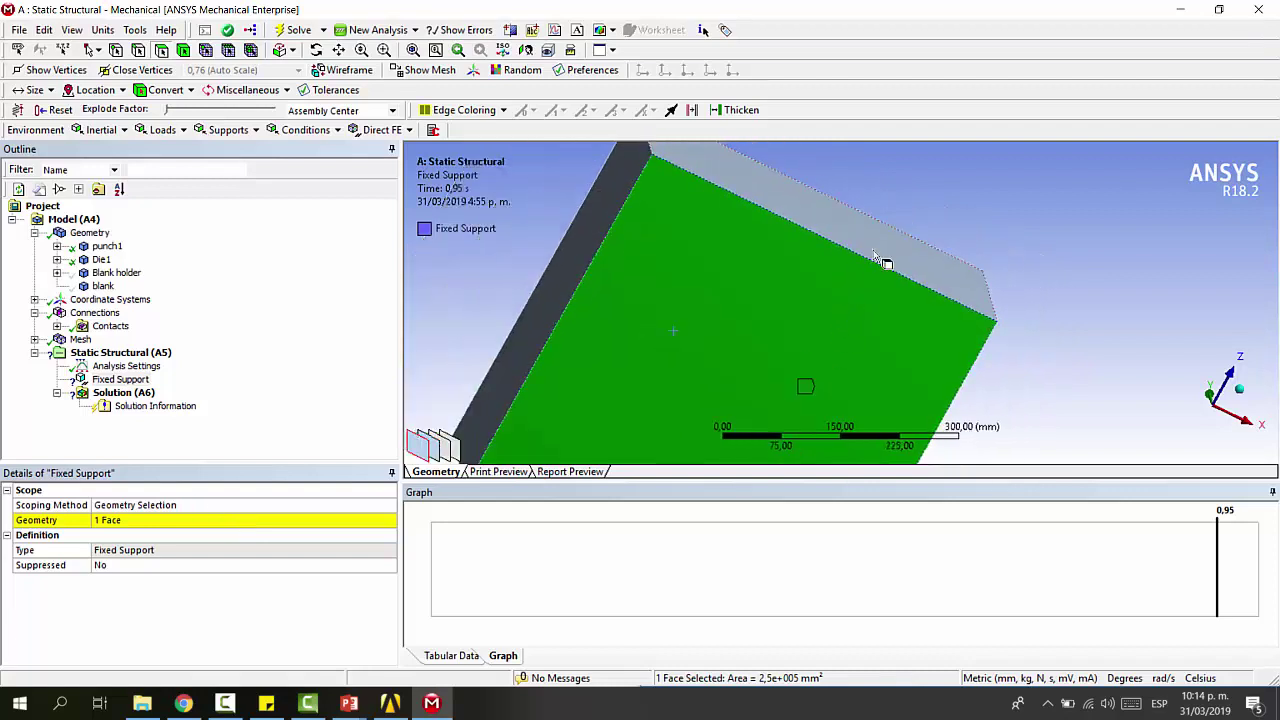
middle_drag(906, 261, 766, 225)
click(156, 506)
click(165, 521)
click(165, 521)
click(140, 521)
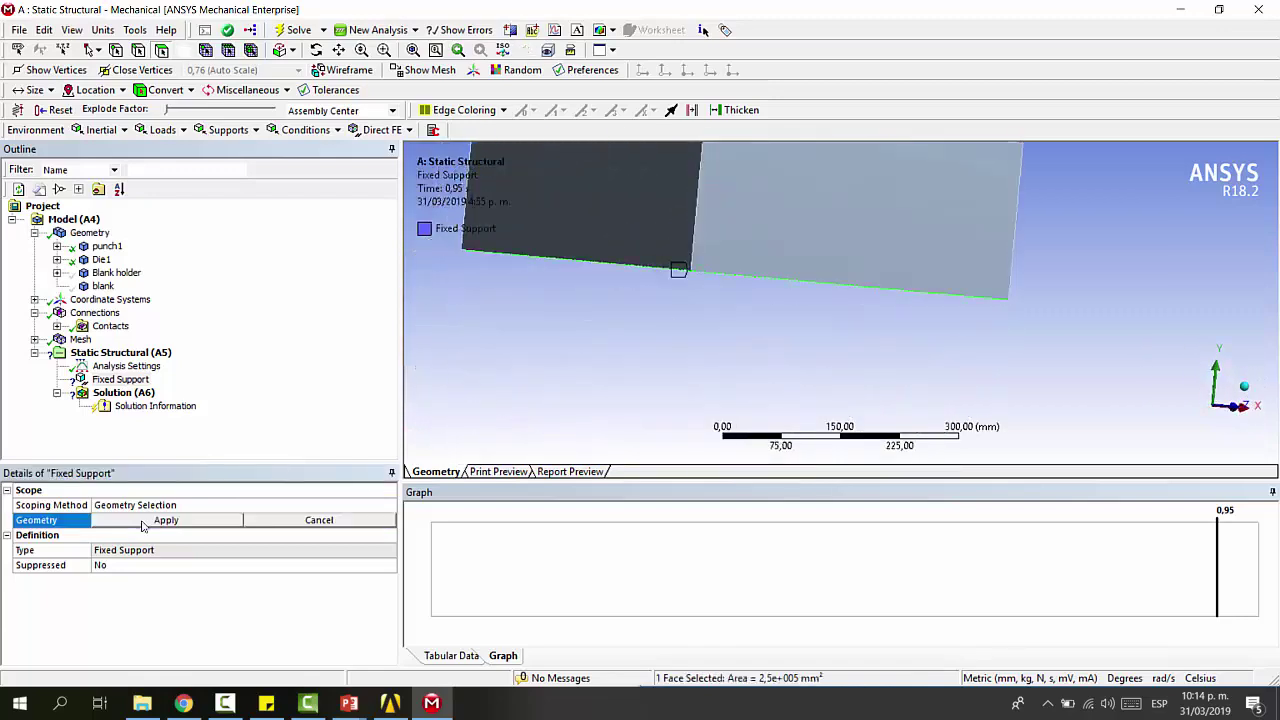
click(163, 521)
middle_drag(629, 374, 723, 314)
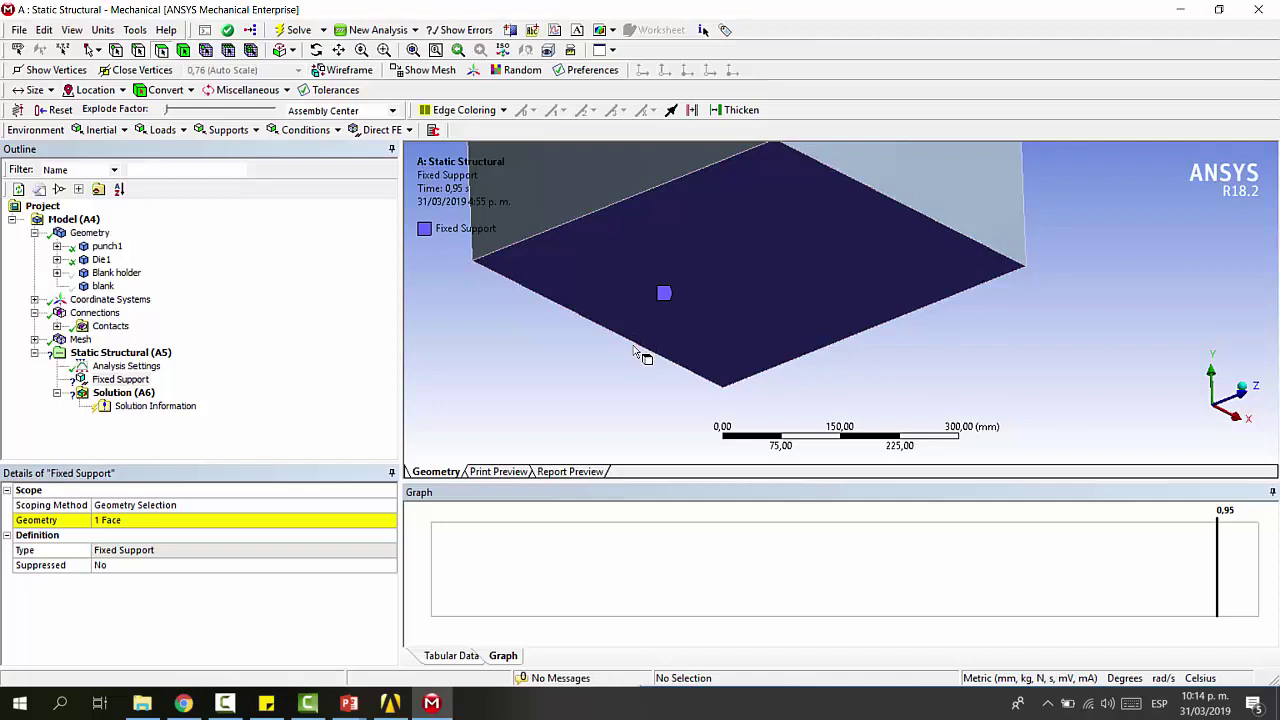
click(121, 386)
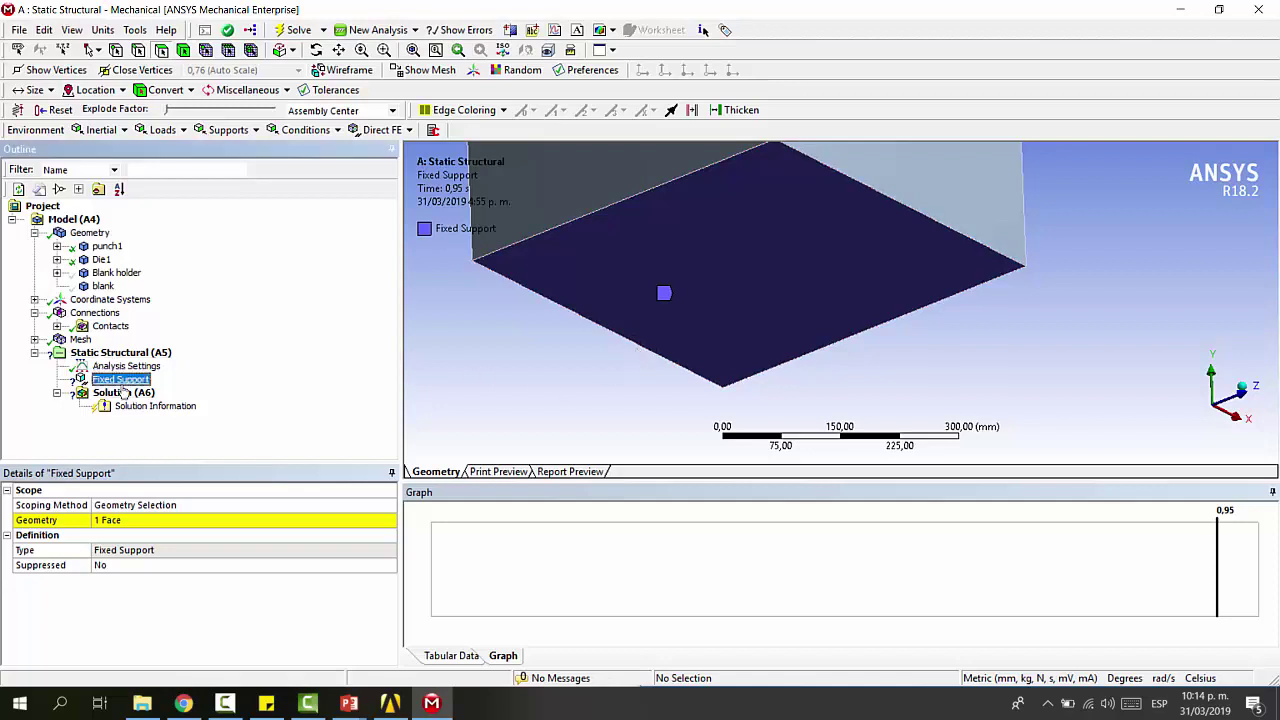
Delete the fixed support and add a fixed body-to-ground joint scoped to the die's underside face
key(Delete)
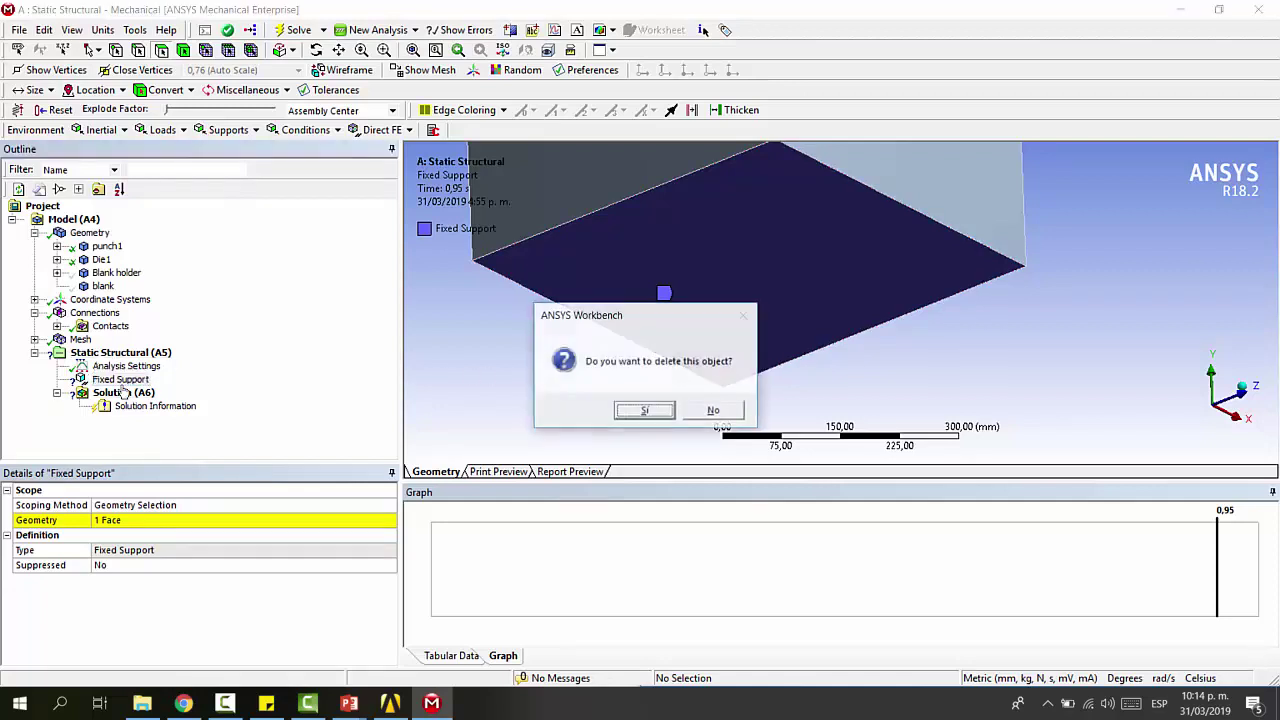
key(Return)
click(95, 313)
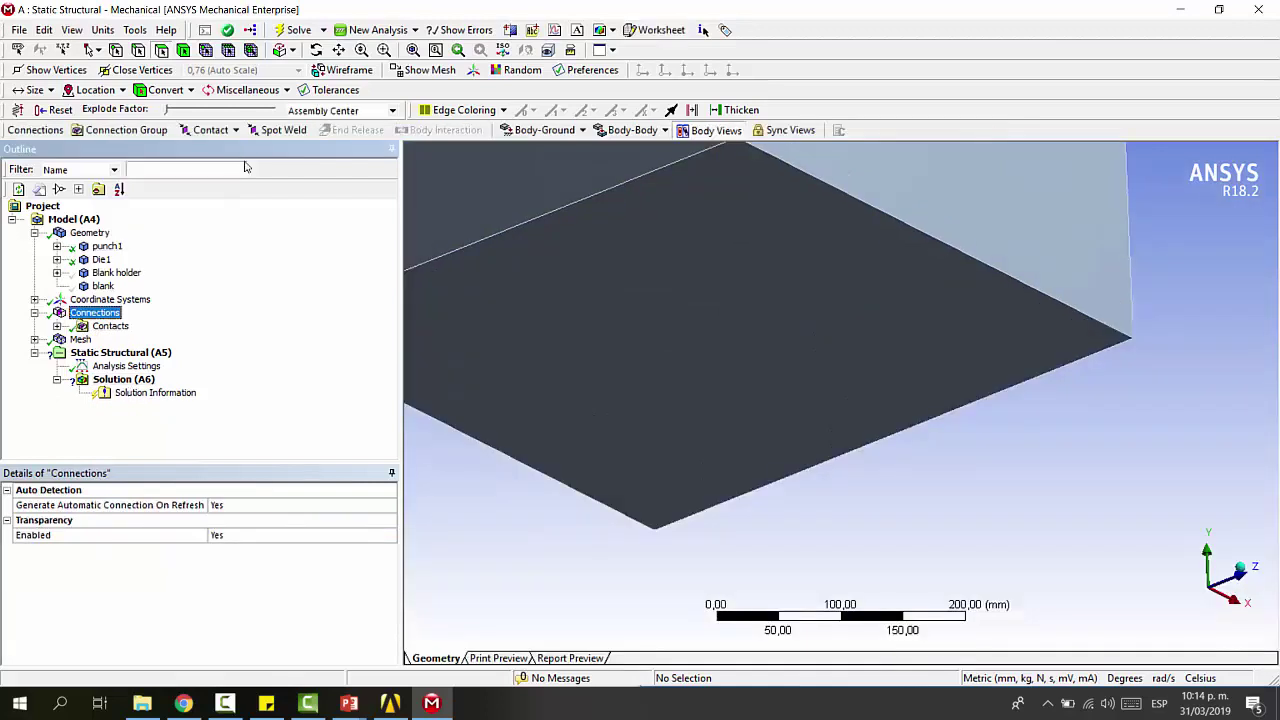
click(556, 131)
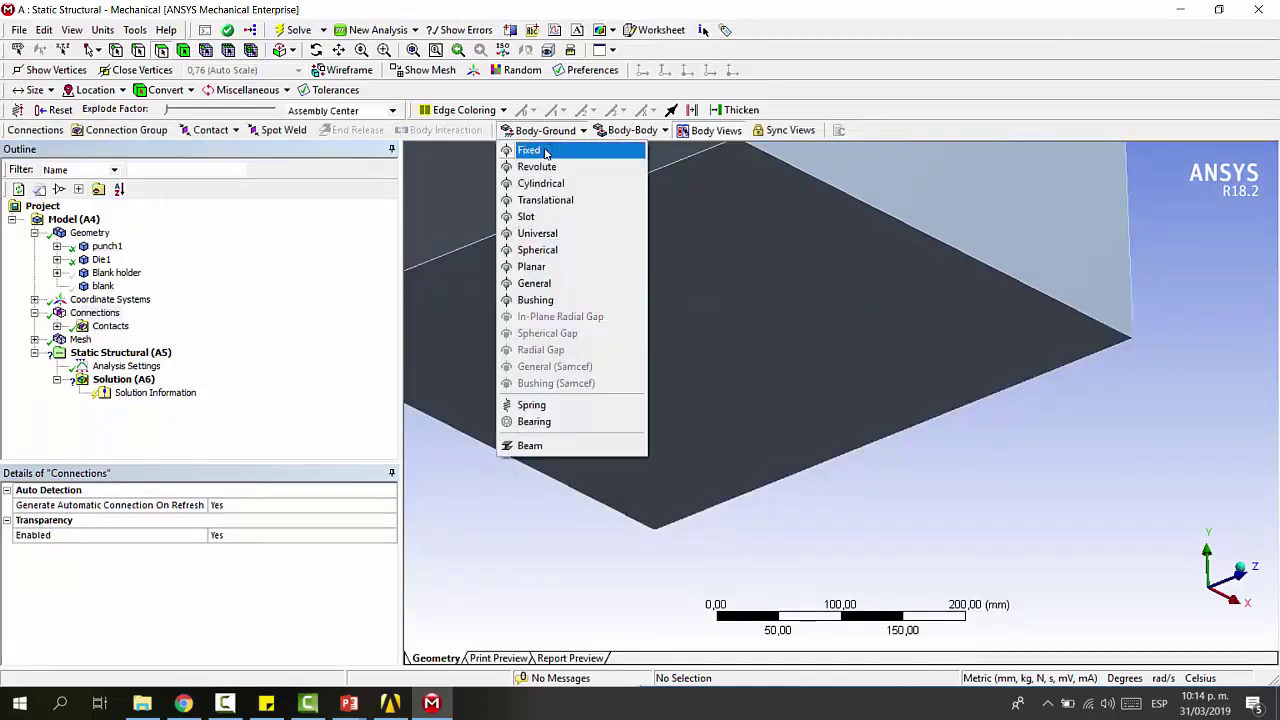
click(546, 153)
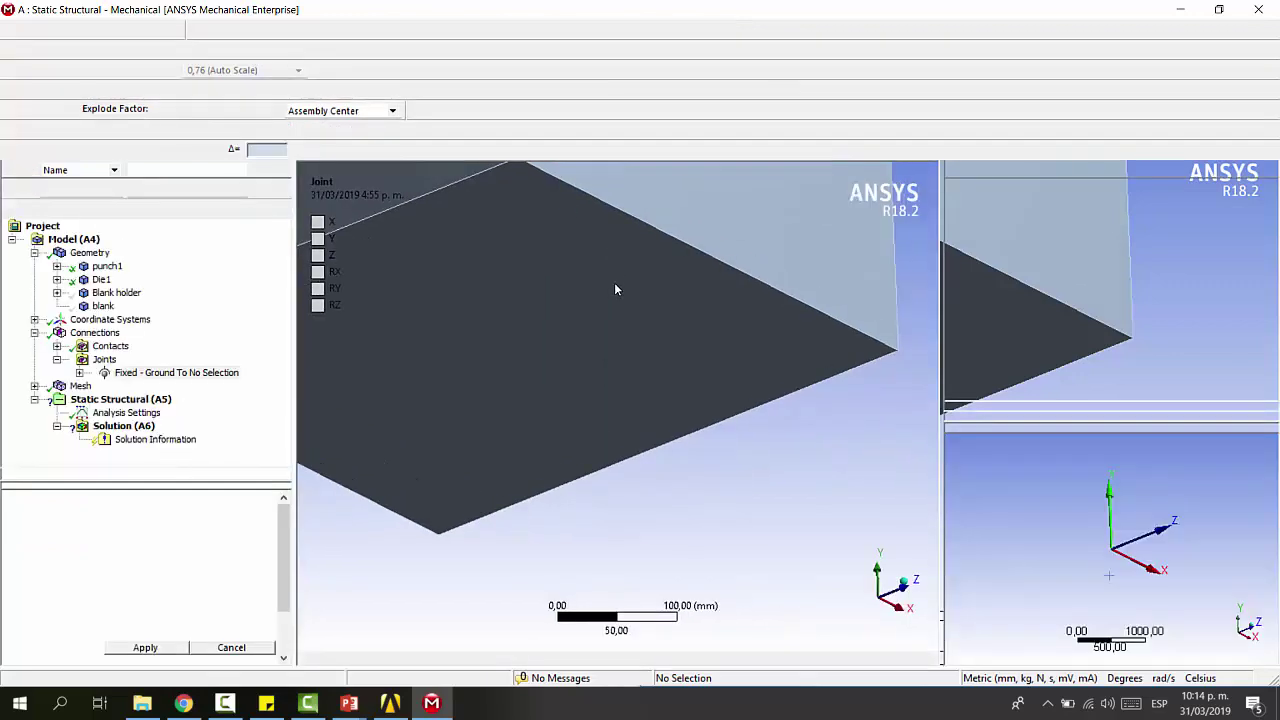
click(510, 340)
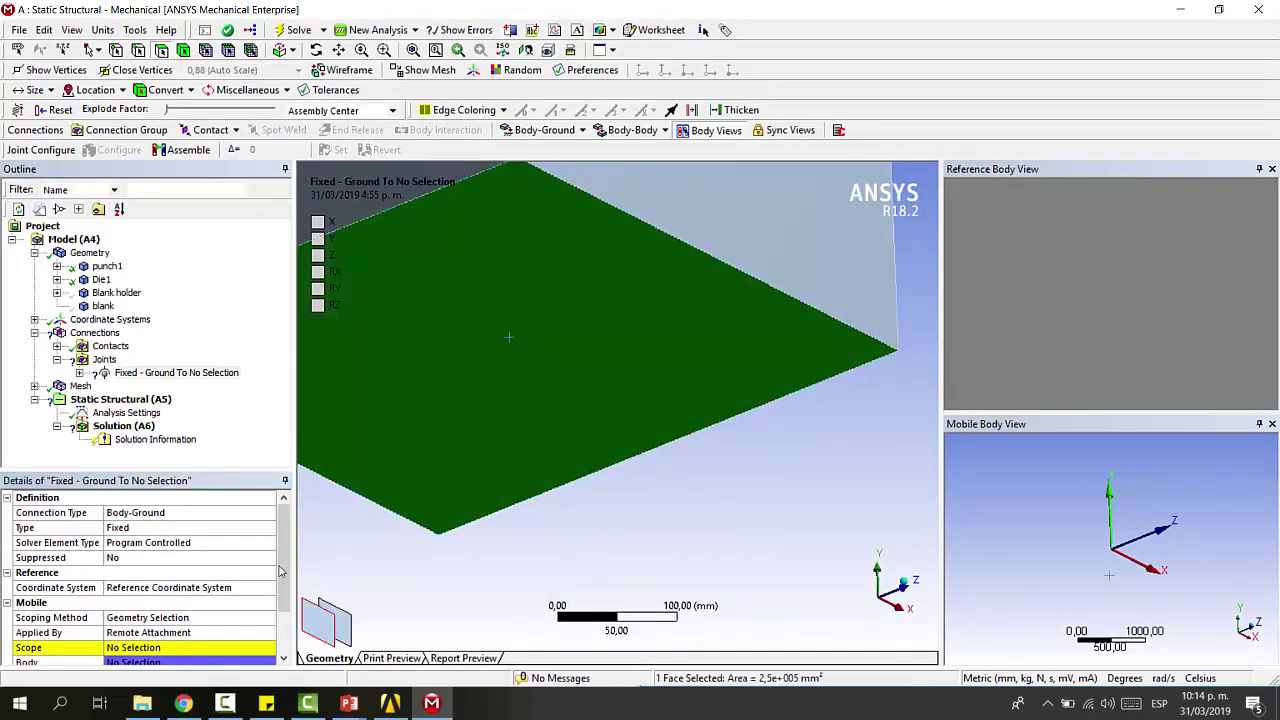
scroll(288, 565, down, 3)
click(150, 602)
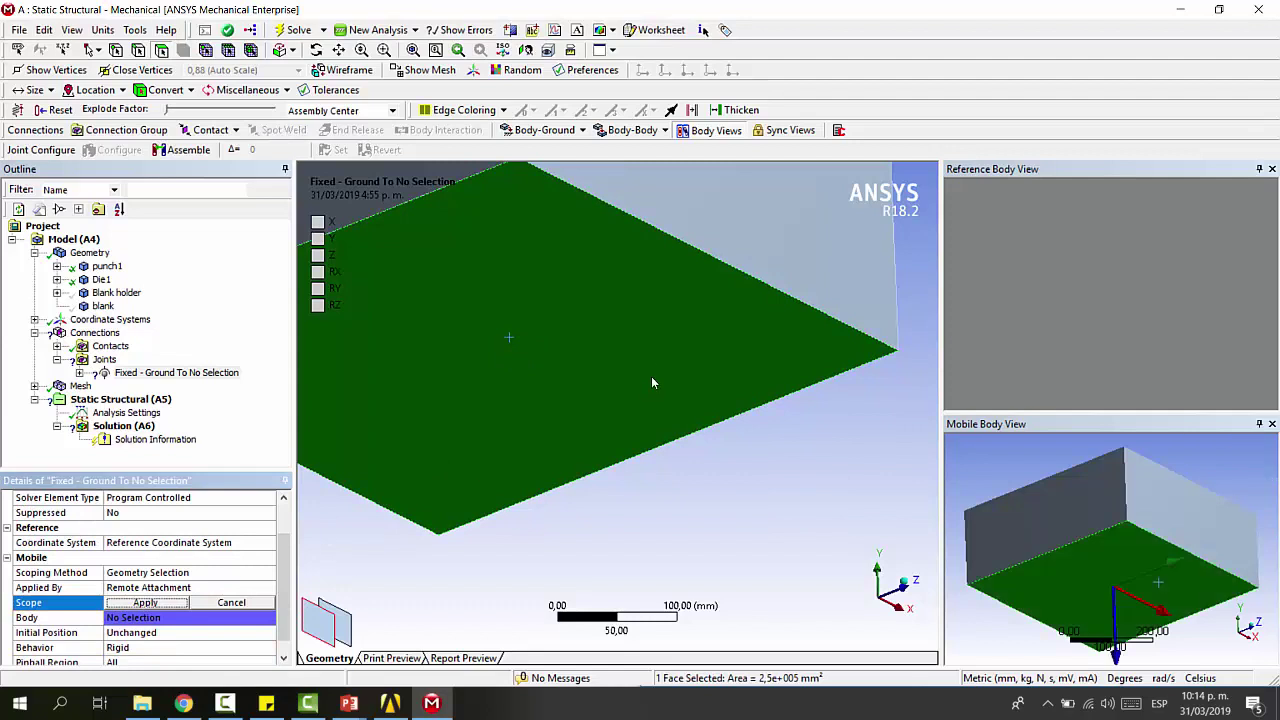
click(145, 603)
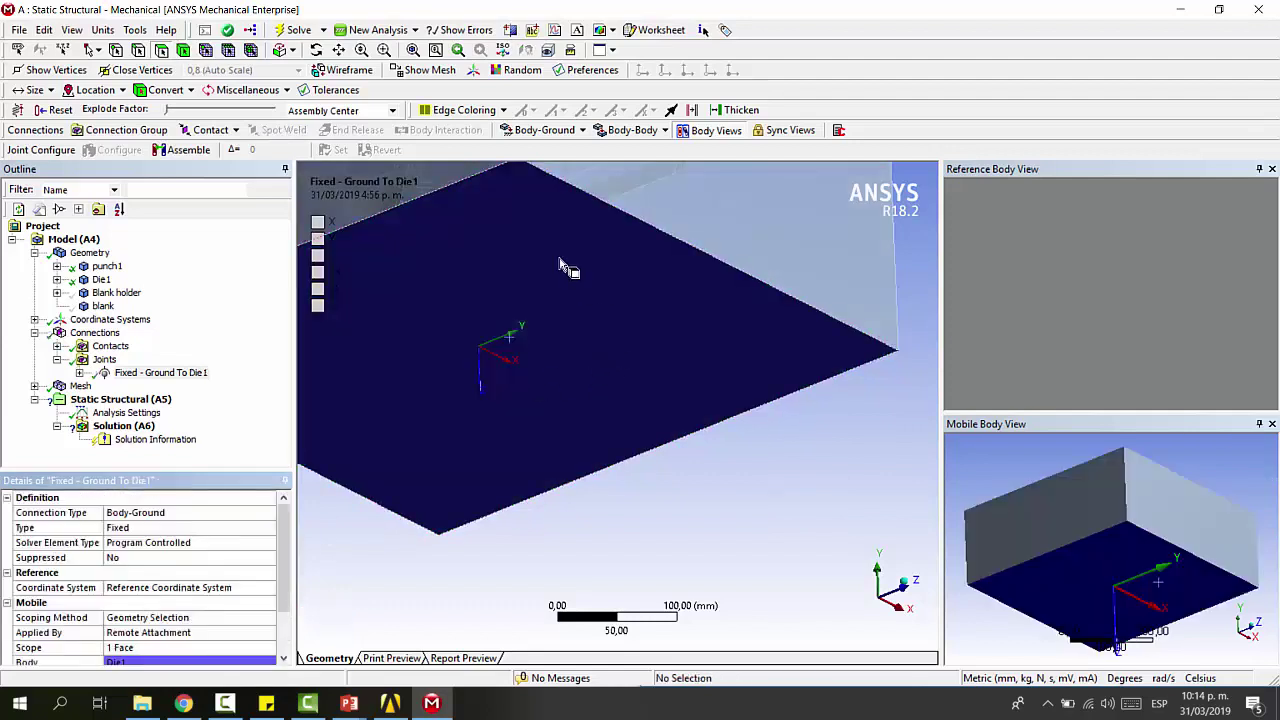
Show all hidden bodies so the die, blank, blank holder and punch are displayed together
mouse_move(586, 294)
middle_down()
mouse_move(652, 323)
mouse_move(608, 296)
middle_up()
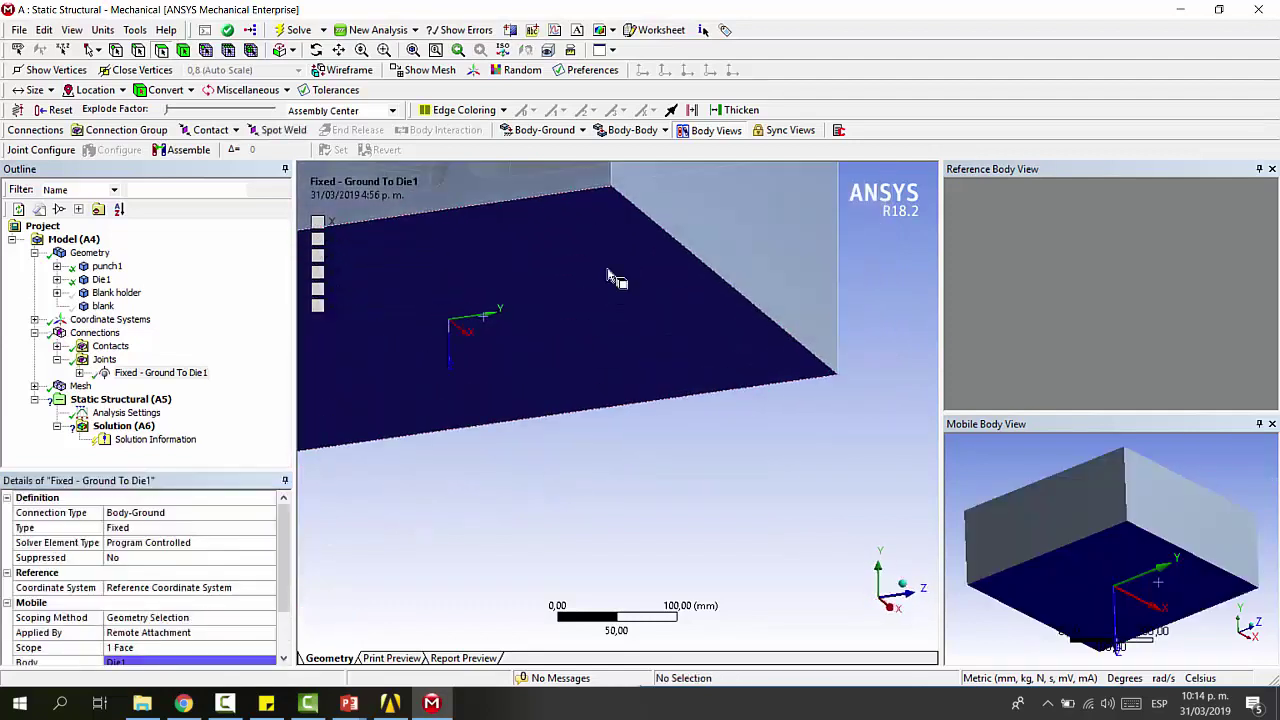
scroll(615, 330, down, 2)
middle_drag(621, 357, 630, 295)
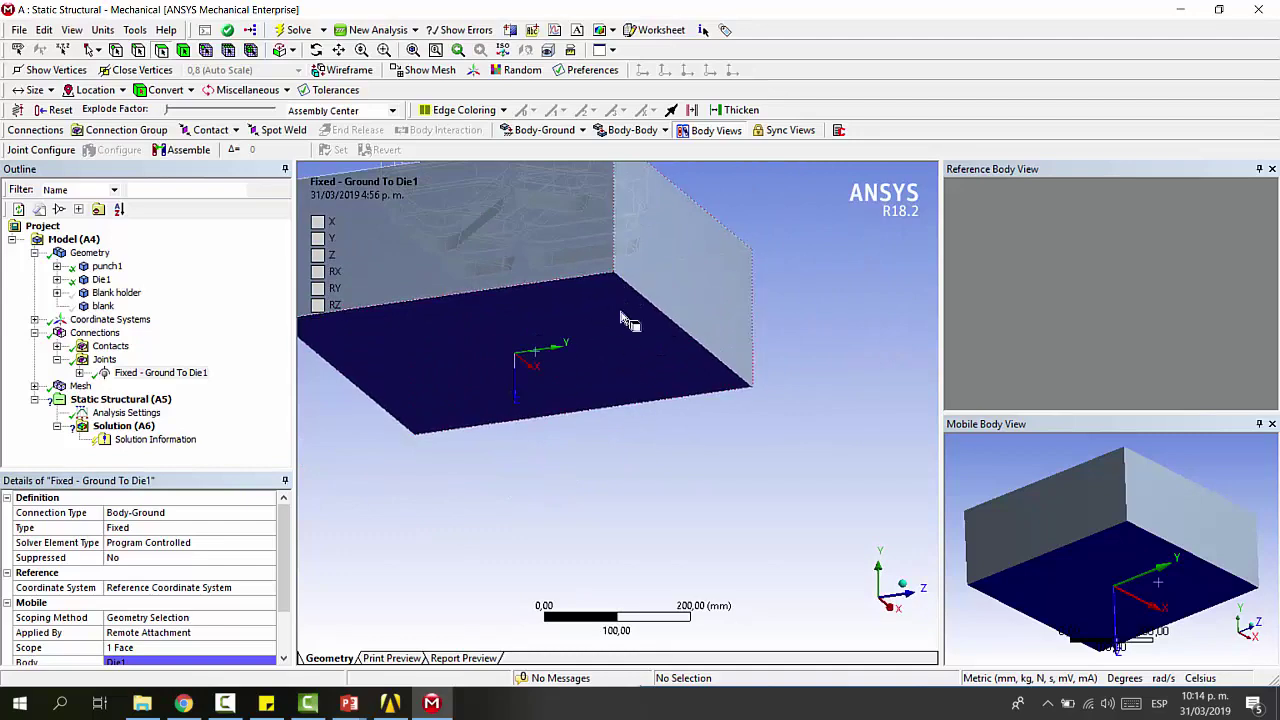
scroll(630, 320, down, 1)
middle_drag(645, 243, 624, 330)
click(624, 330)
right_click(624, 323)
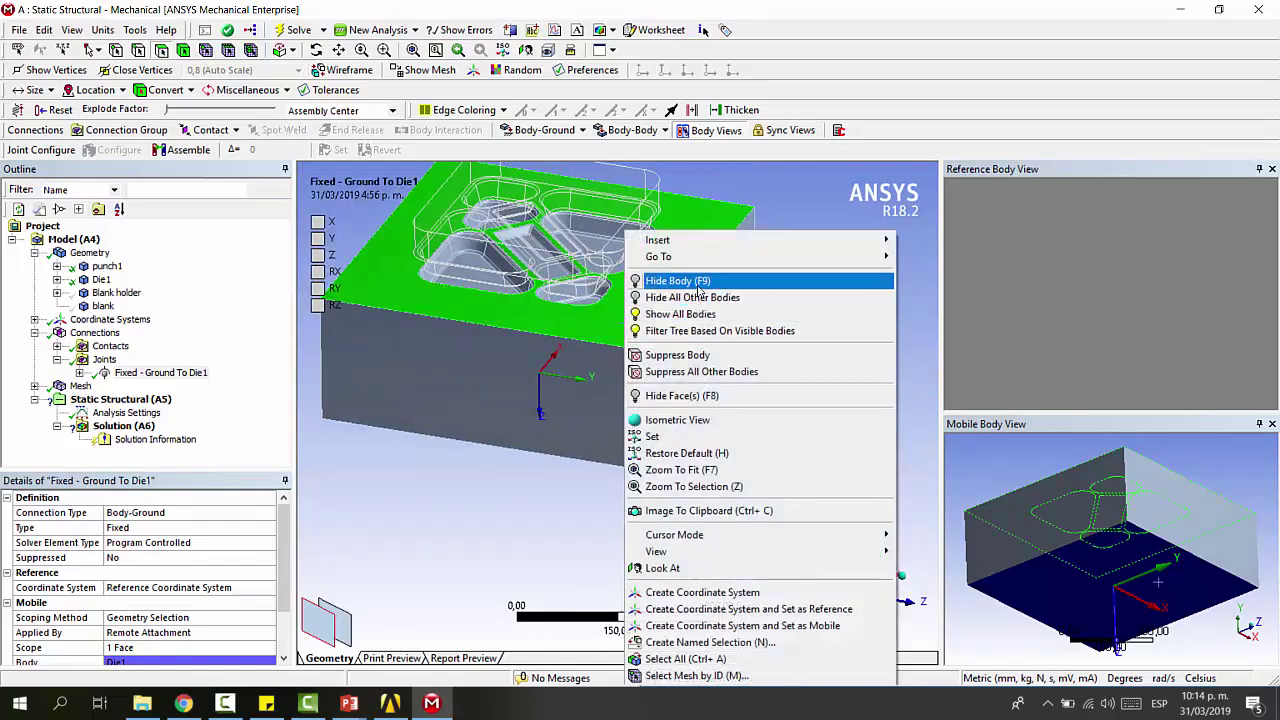
click(705, 315)
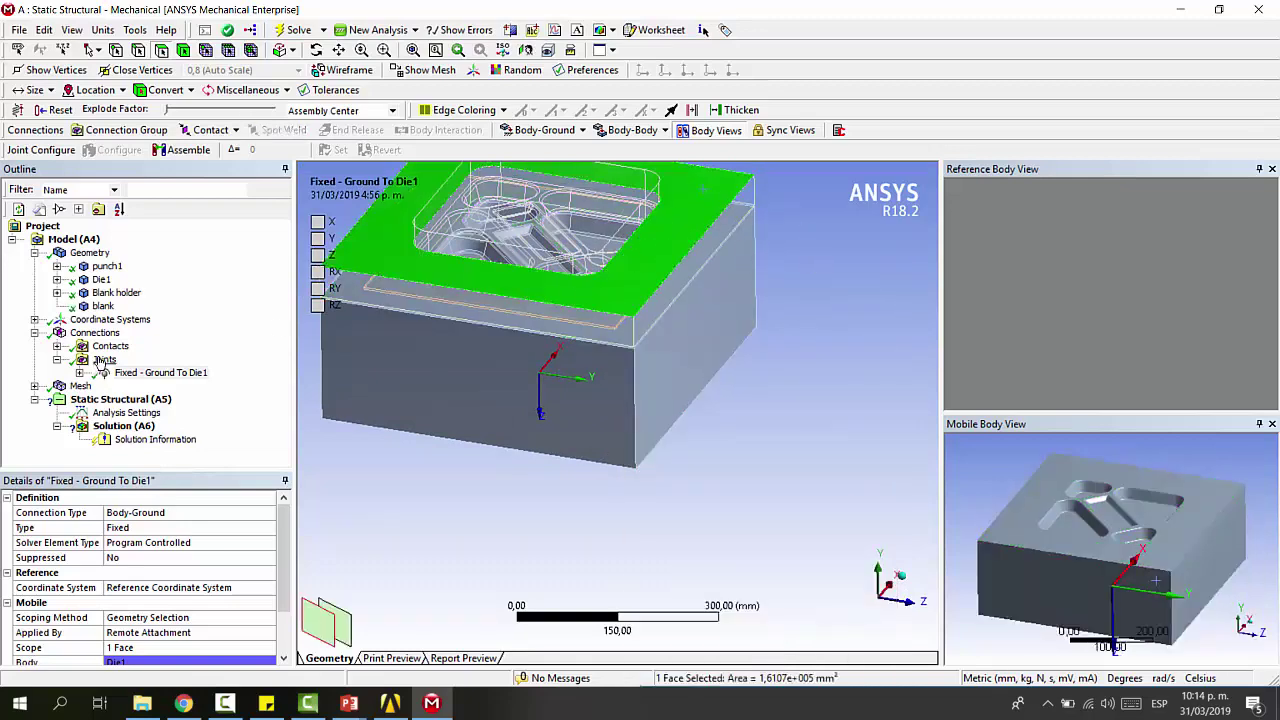
Add a fixed body-to-ground joint scoped to the upper face of the blank holder
click(526, 130)
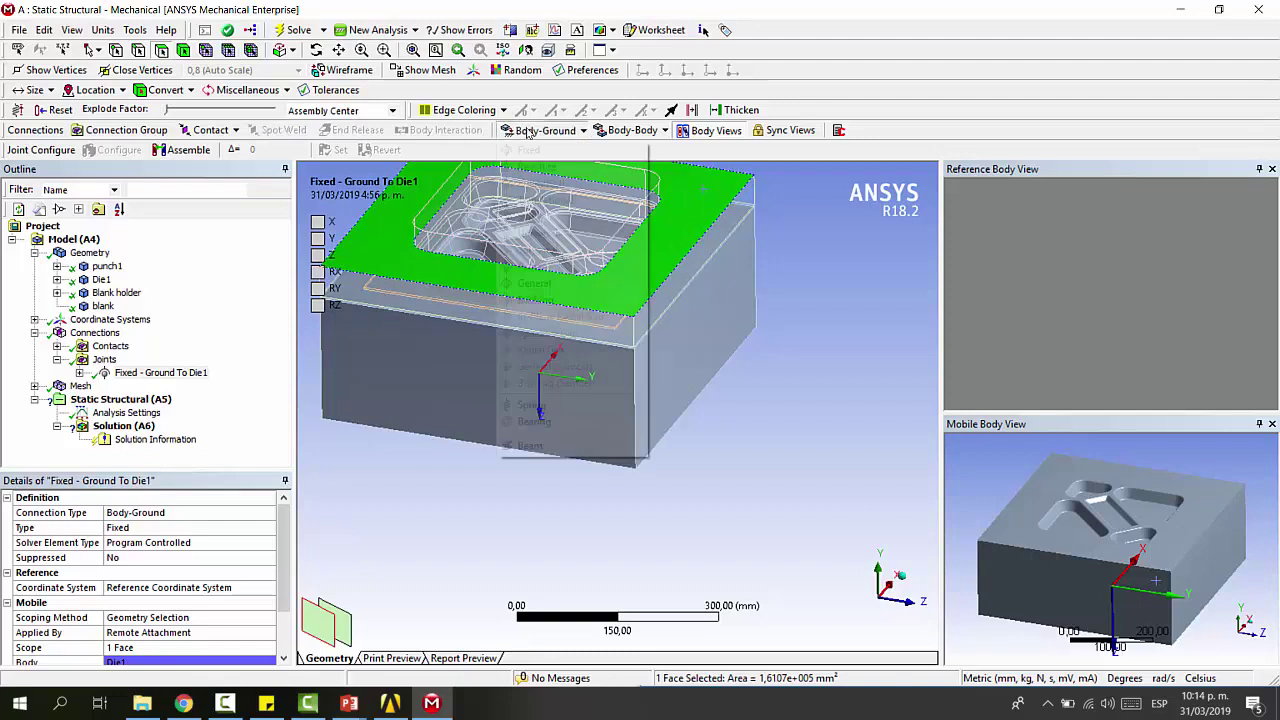
click(528, 151)
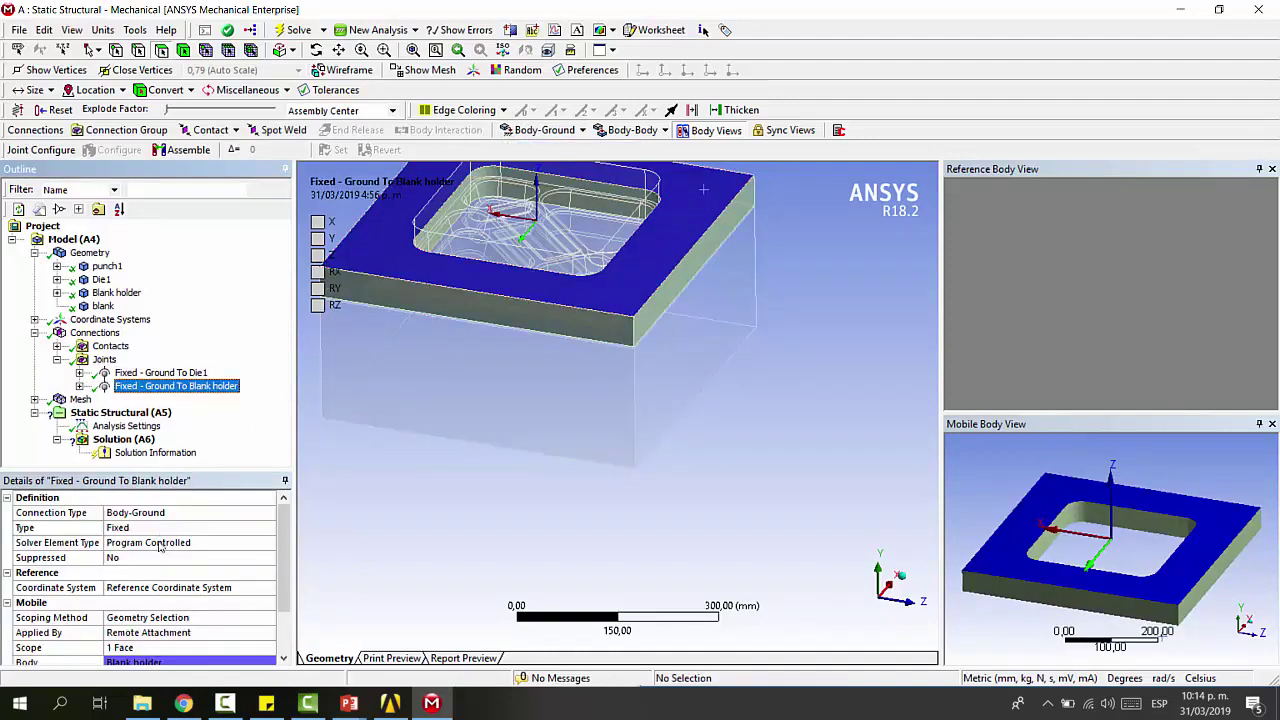
scroll(162, 548, down, 2)
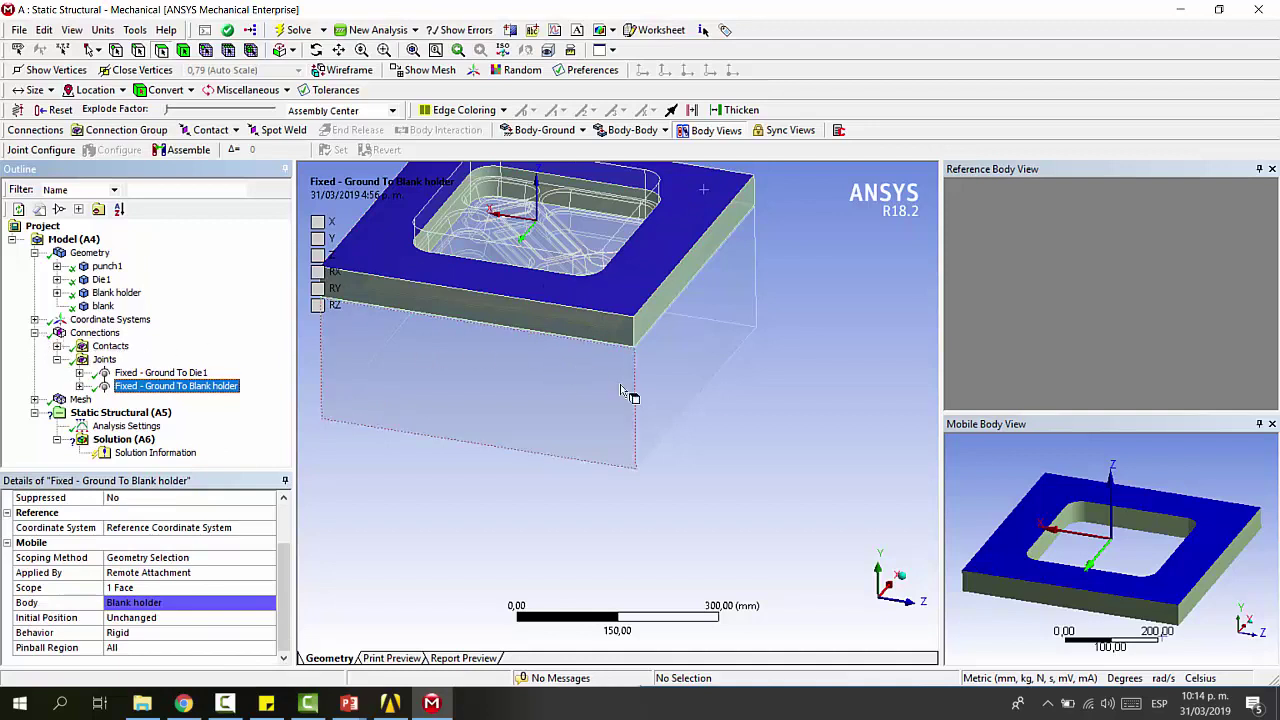
click(640, 420)
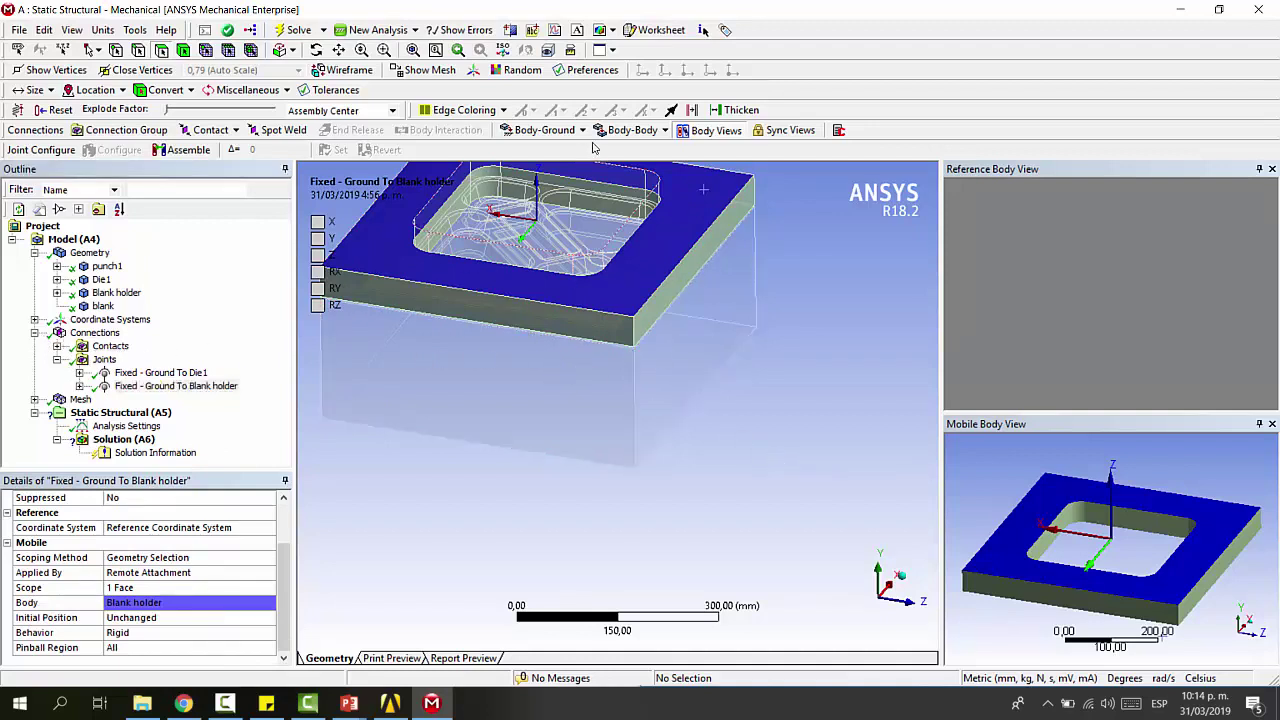
Add a remote displacement to the static structural analysis, scoped to the punch's upper face
click(120, 412)
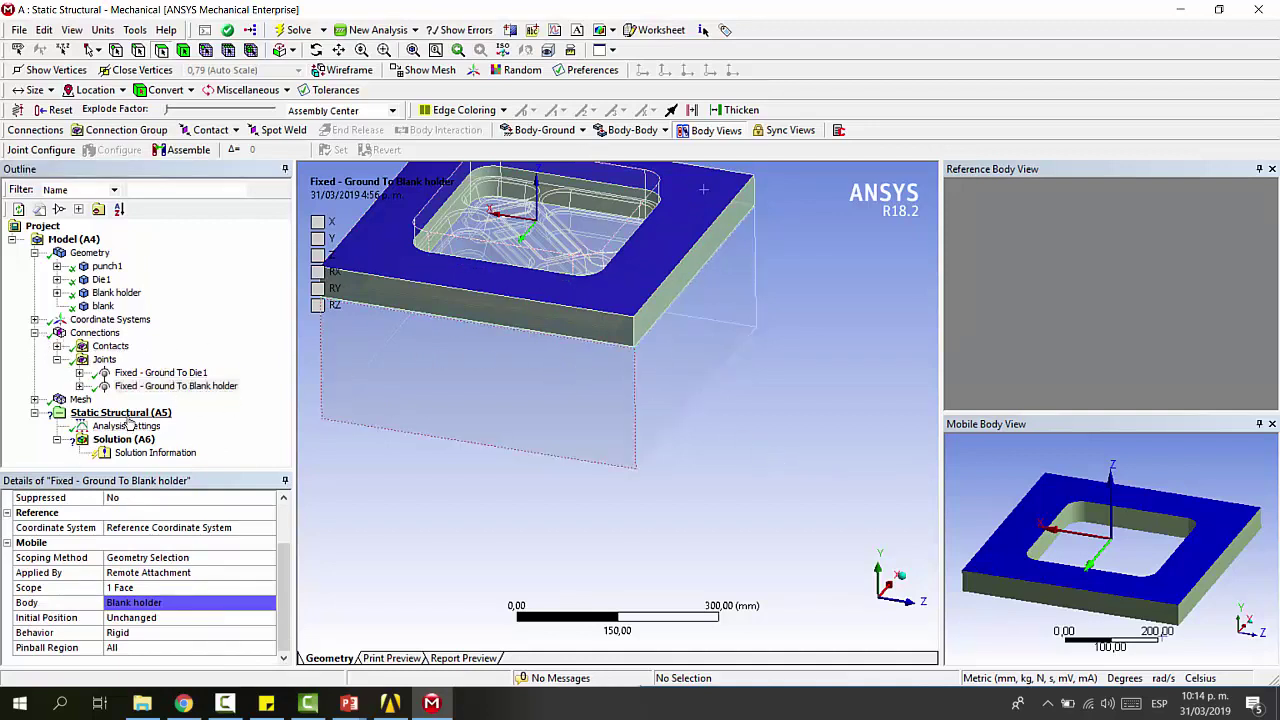
click(228, 130)
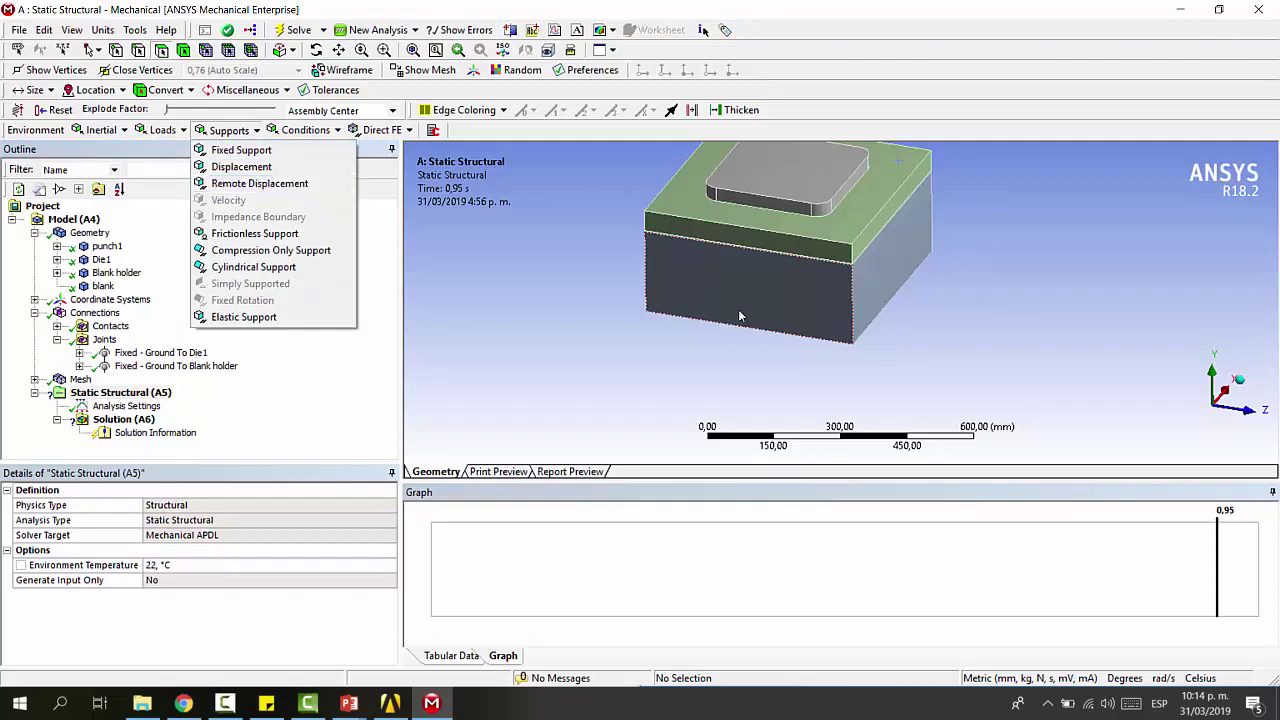
click(258, 184)
click(772, 188)
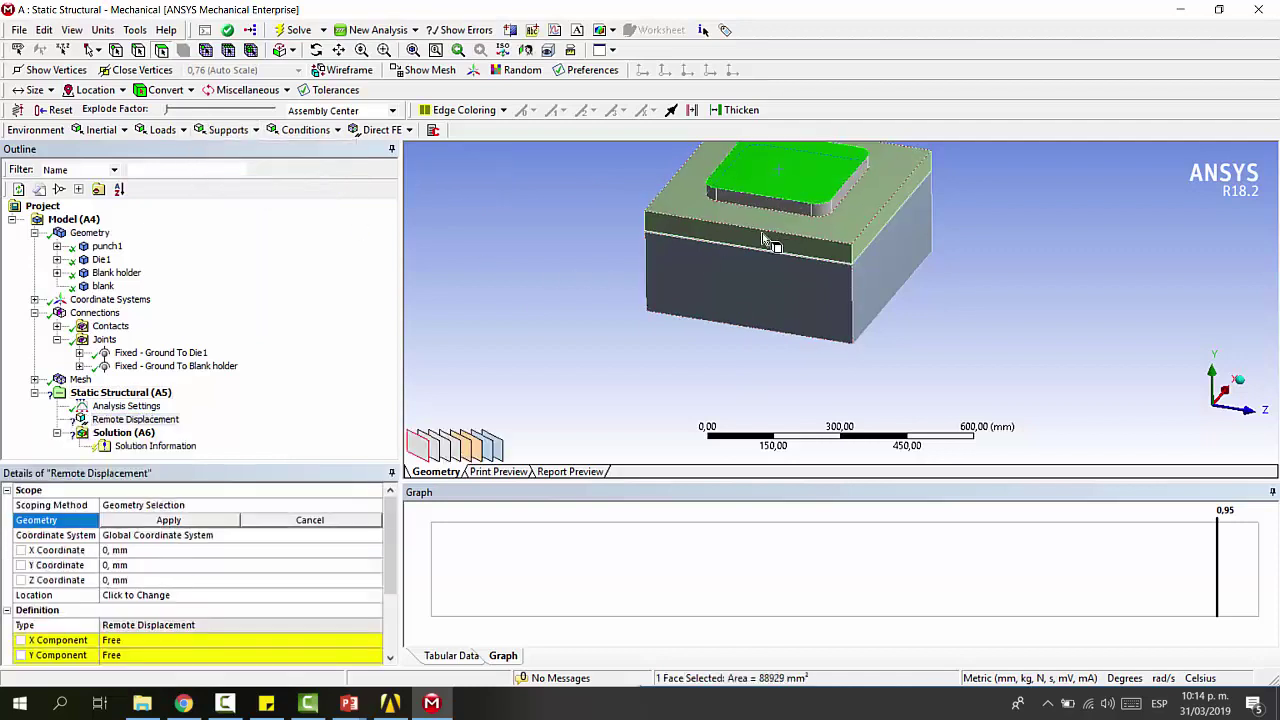
click(199, 524)
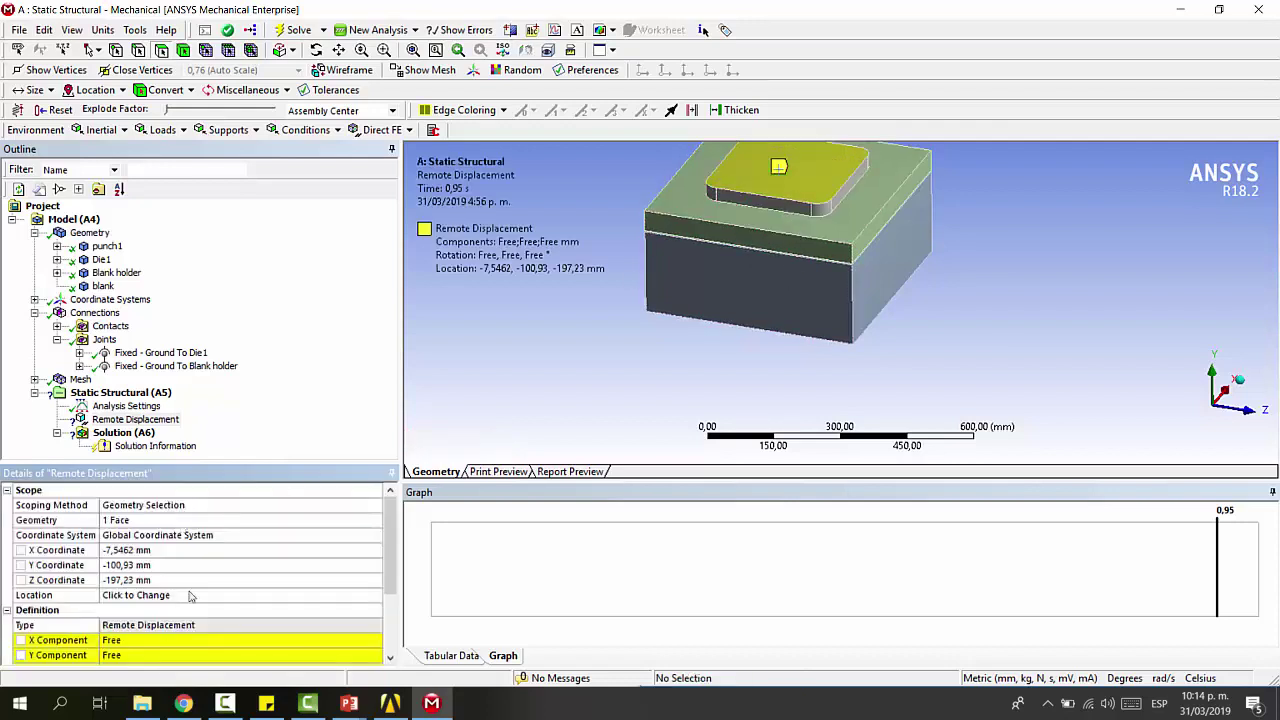
Set the remote displacement's X and Z components to 0 mm
scroll(185, 600, down, 2)
click(129, 553)
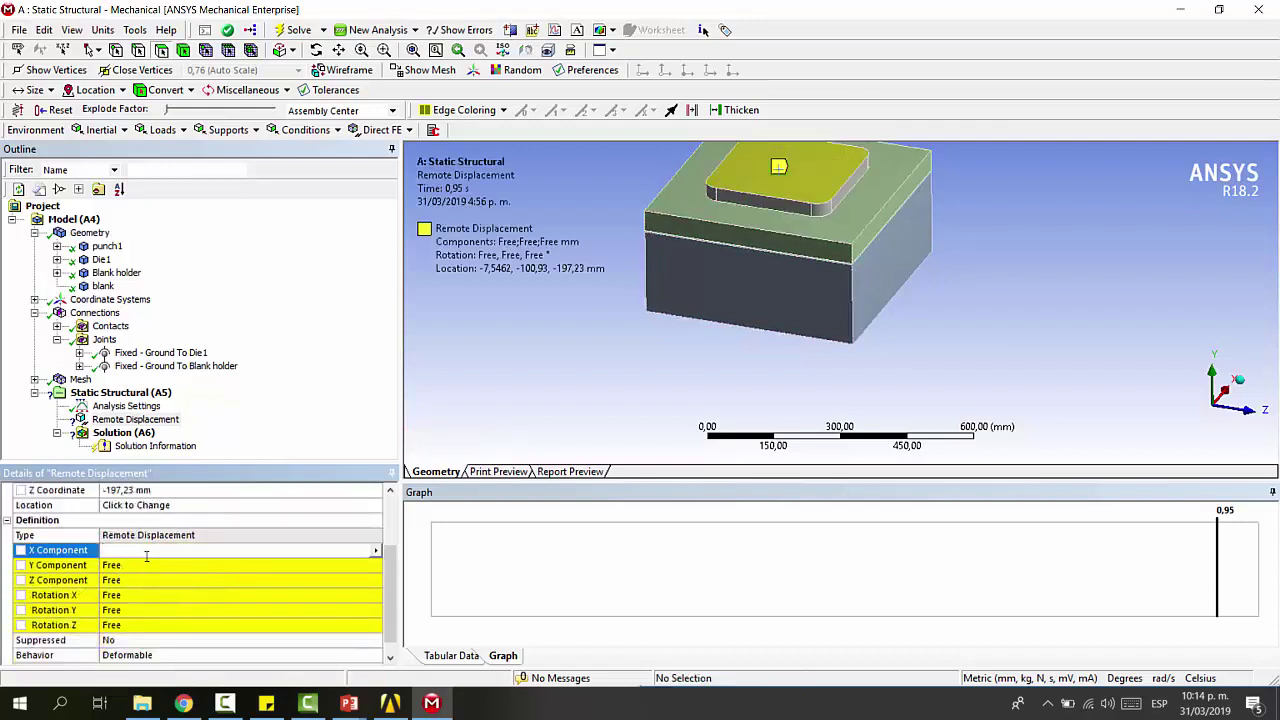
text(0)
key(Return)
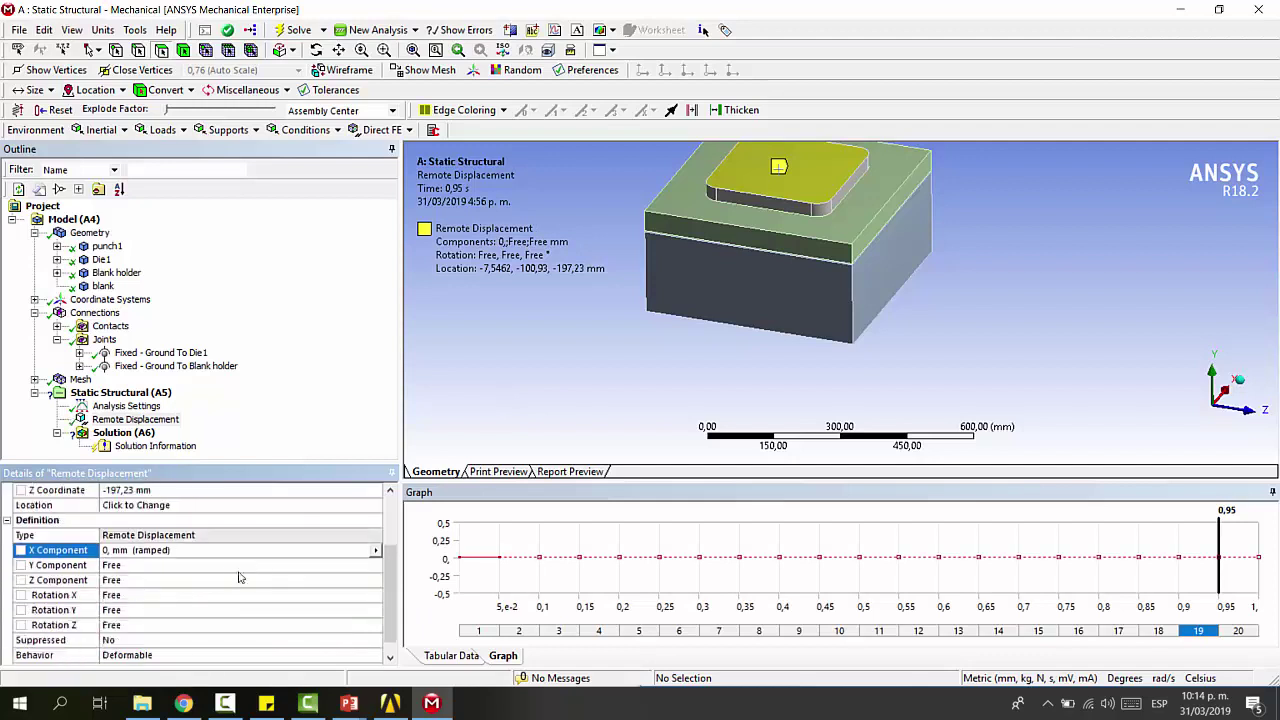
click(167, 580)
text(0)
key(Return)
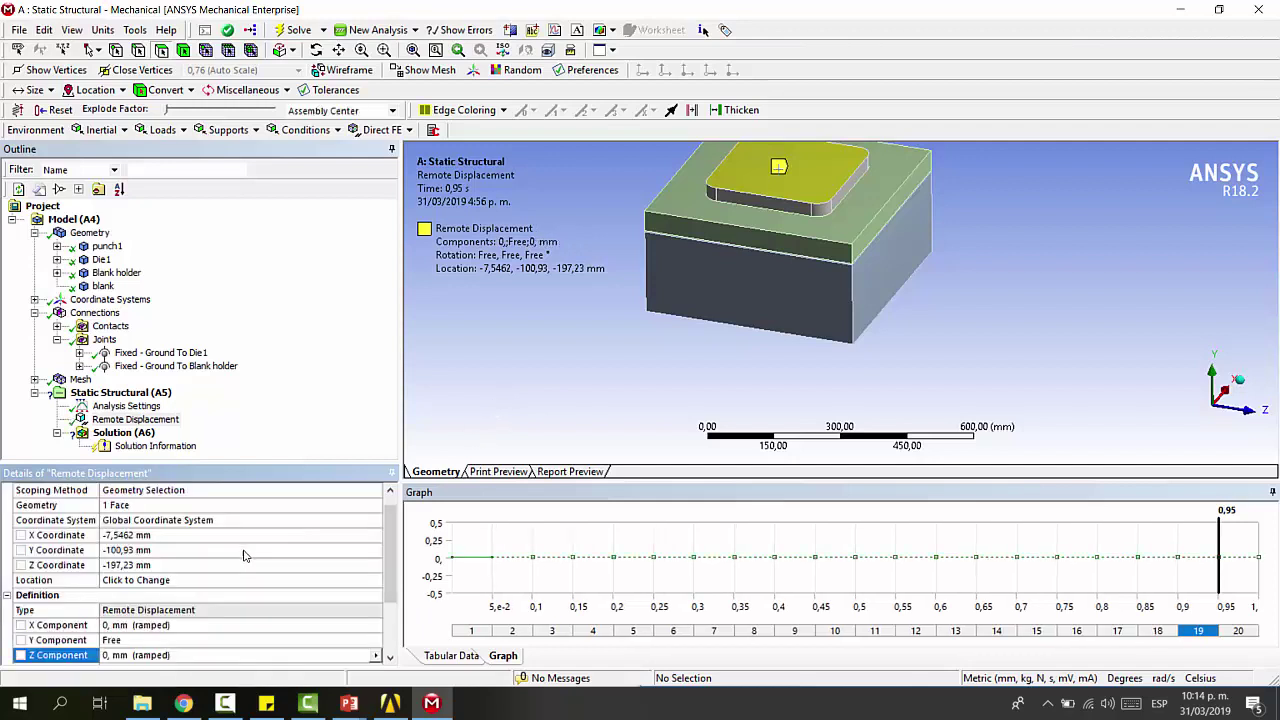
Set the remote displacement's X, Y and Z rotations to 0°
scroll(190, 575, down, 2)
click(155, 594)
click(178, 578)
text(0)
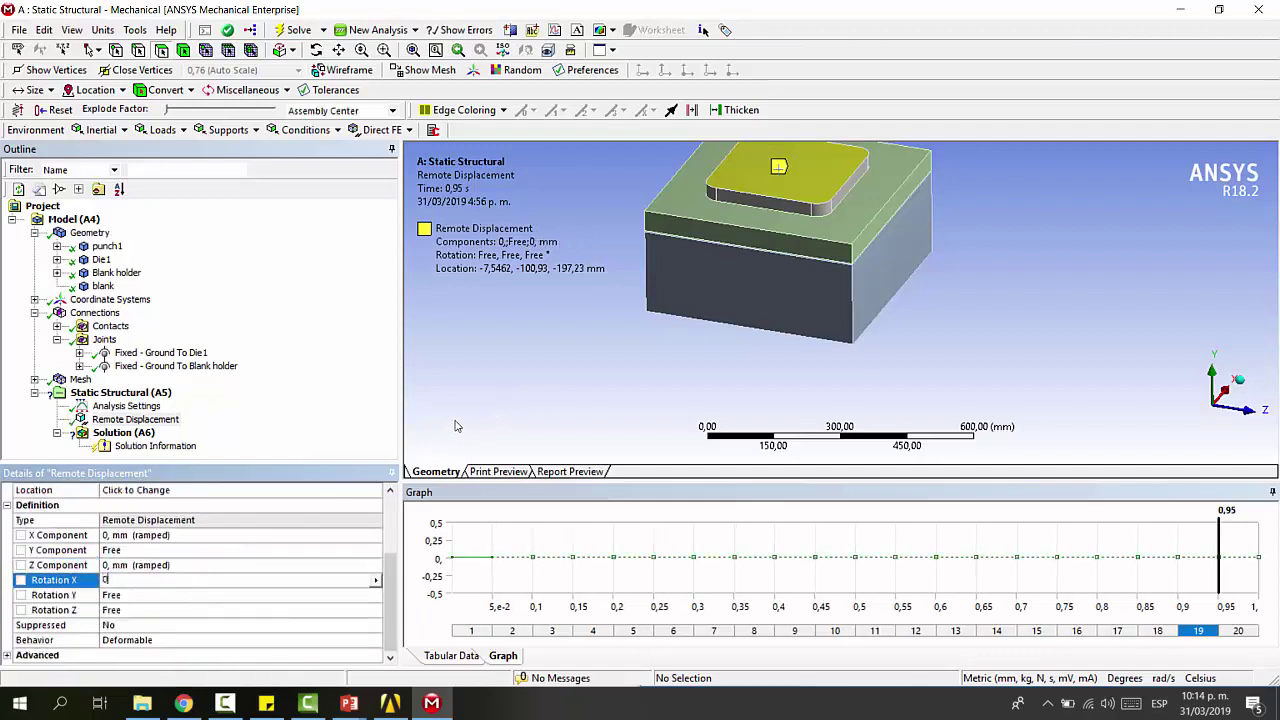
key(Return)
click(152, 625)
text(0)
key(Return)
click(147, 611)
text(0)
key(Return)
Define the remote displacement's Y component as tabular data and look through its table of load steps
click(150, 551)
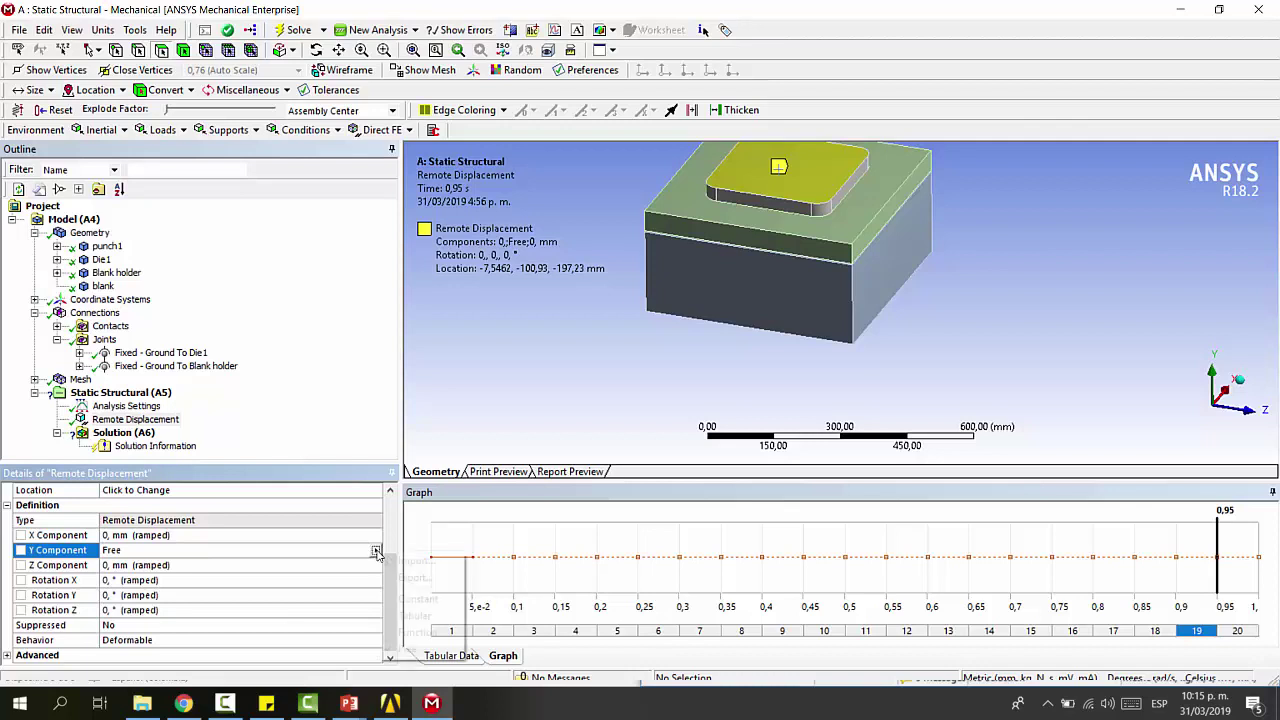
click(376, 551)
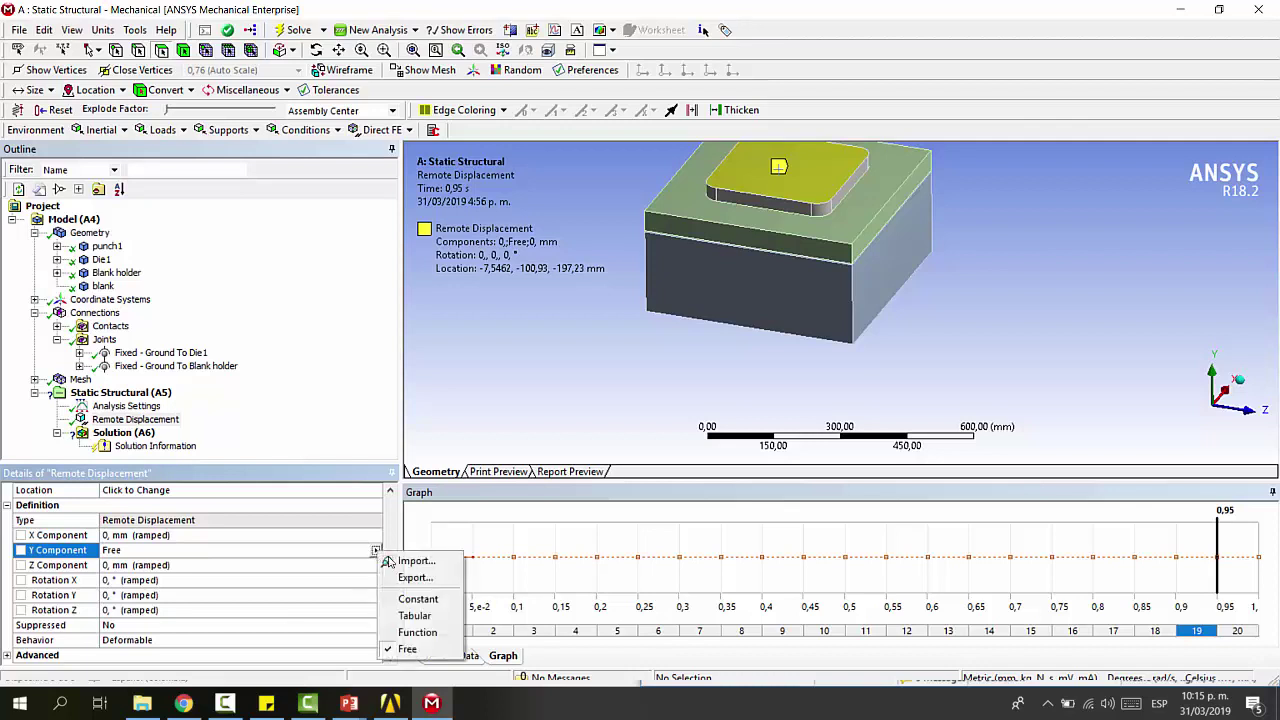
click(418, 615)
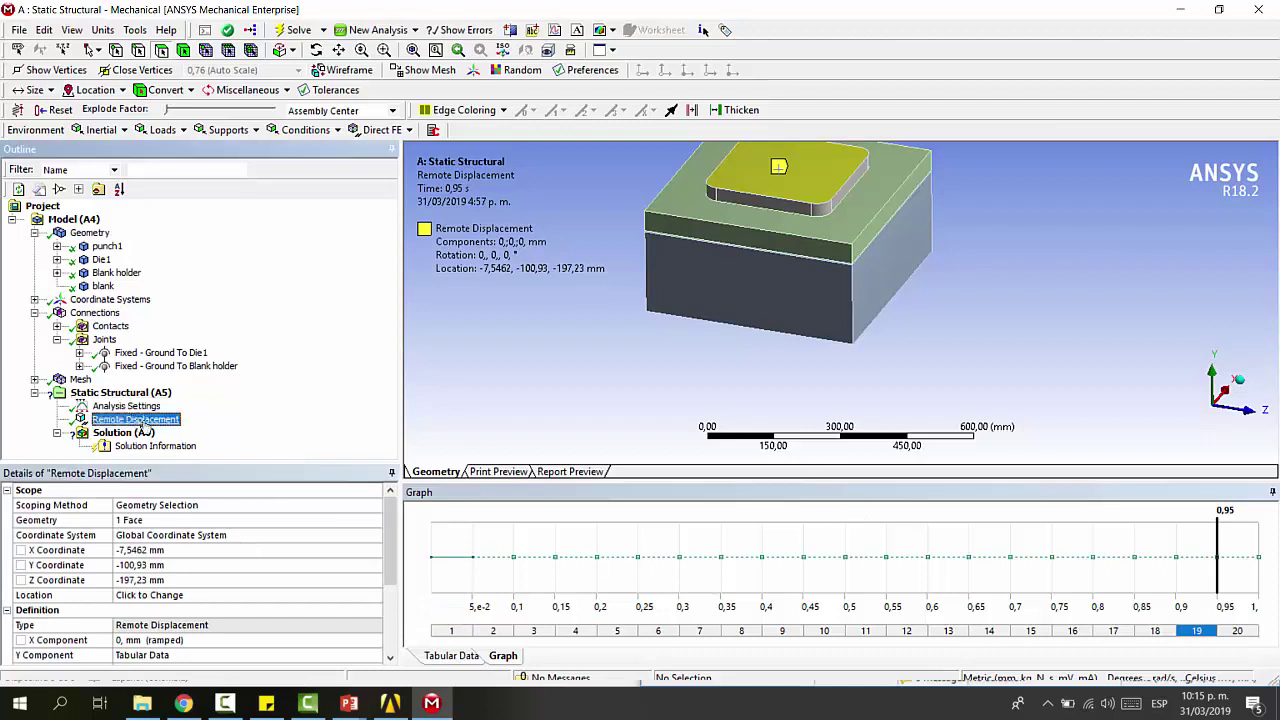
click(453, 656)
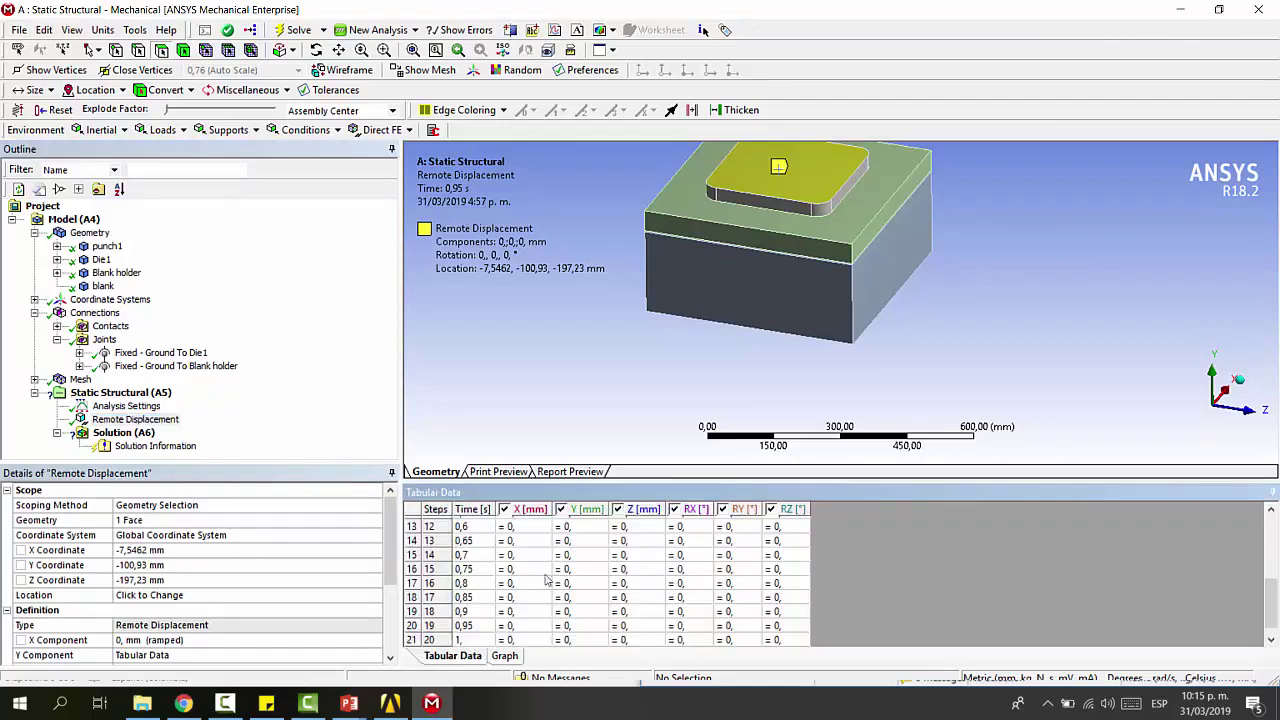
scroll(600, 540, up, 4)
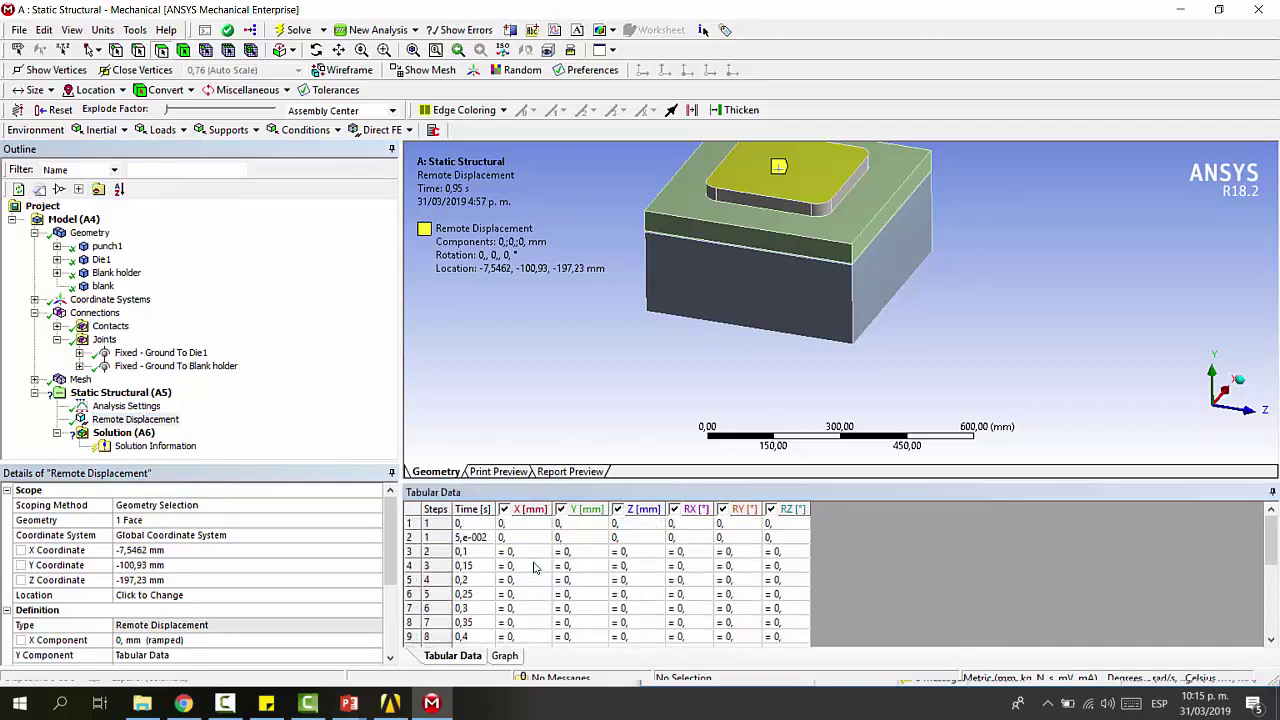
scroll(568, 553, down, 5)
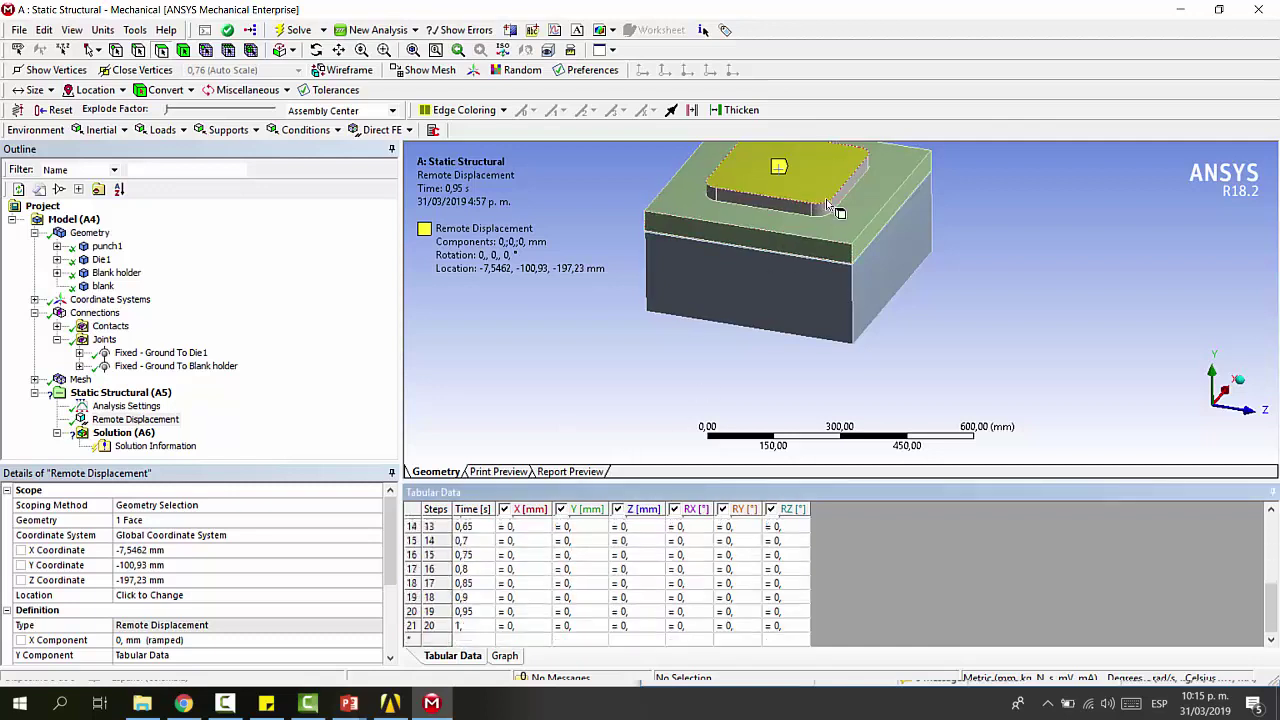
Hide the blank holder body to expose the blank and punch
click(793, 222)
right_click(800, 225)
click(845, 272)
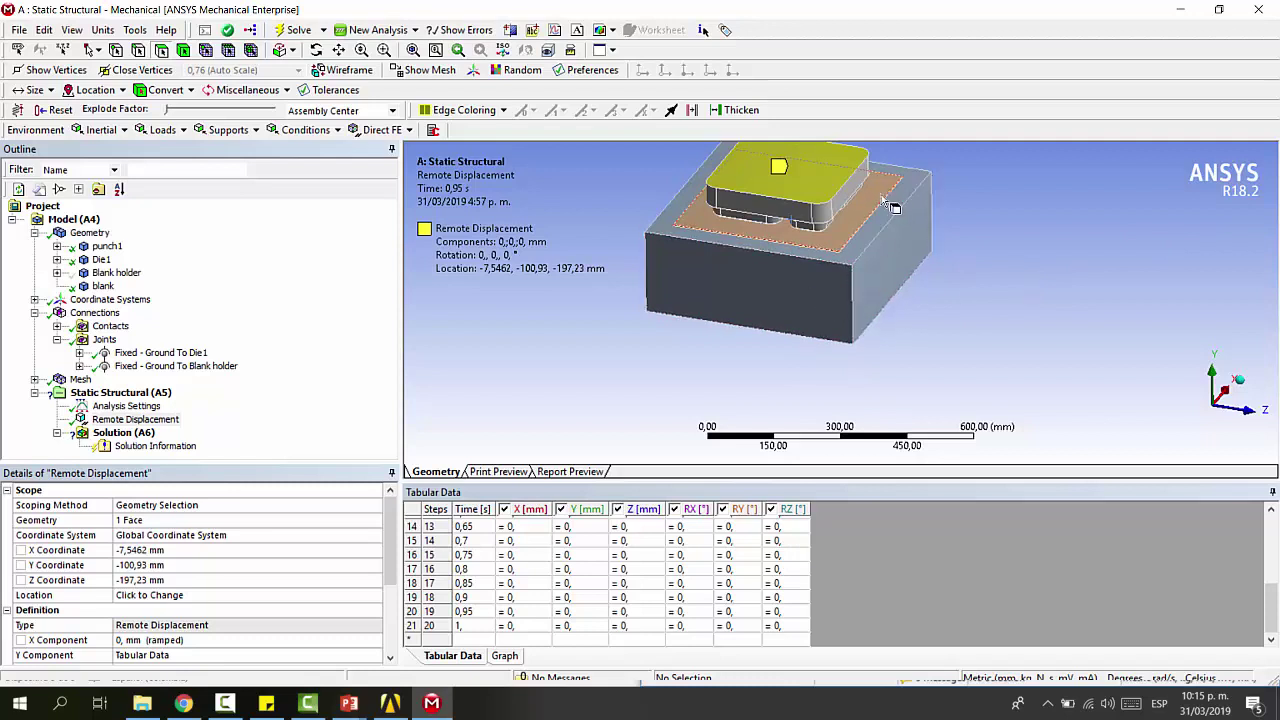
Set the Y displacement at step 20, time 1 s, to -28 mm in the remote displacement table
click(582, 608)
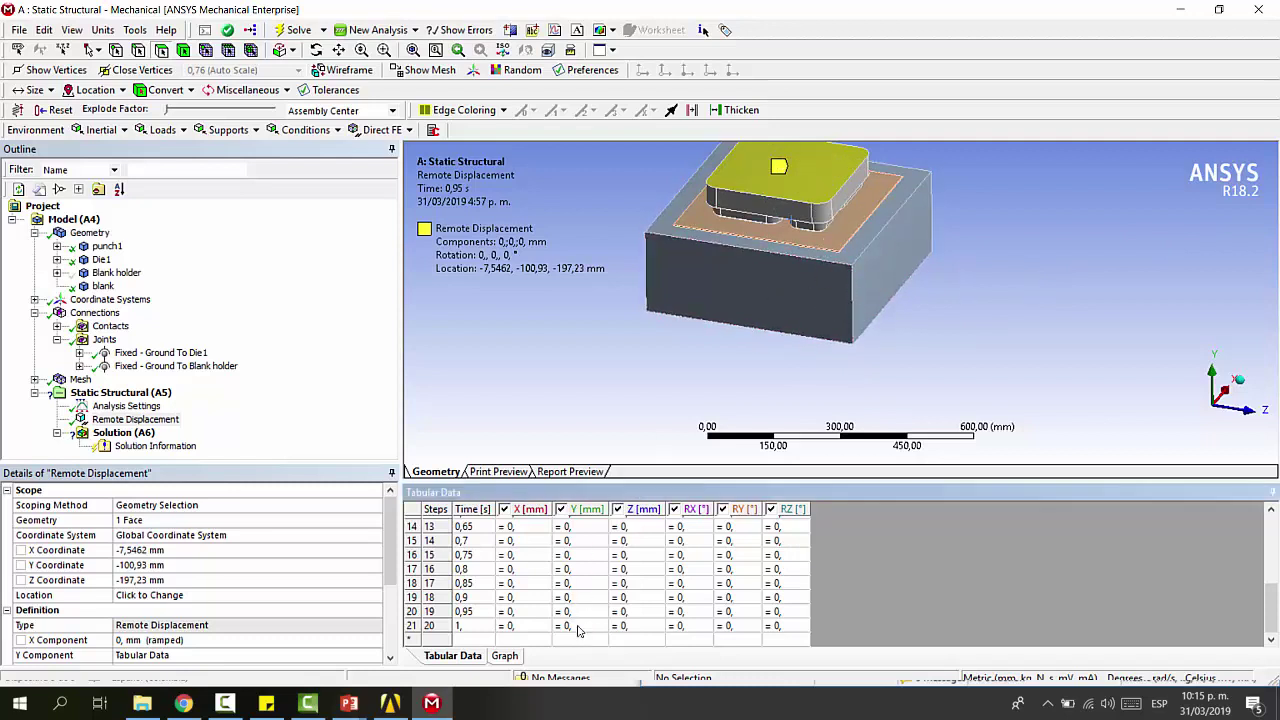
click(575, 627)
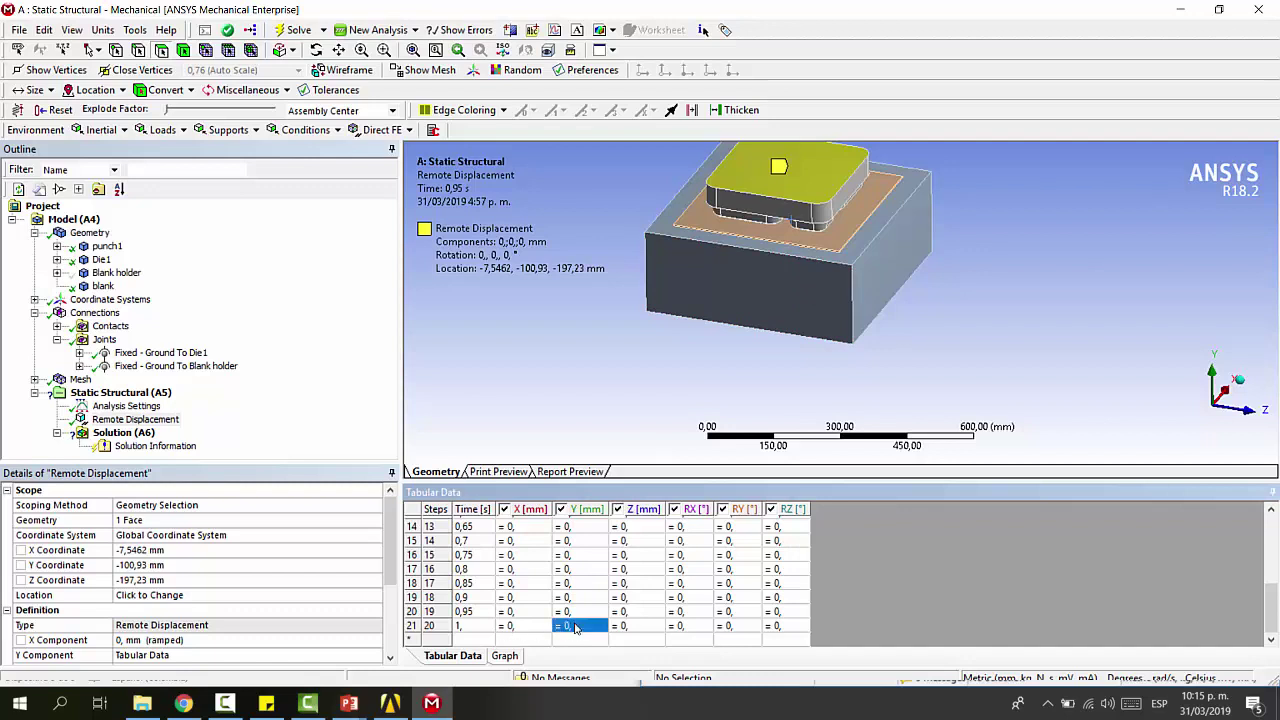
click(575, 627)
text(-28)
key(Return)
Delete the step 1 row at 0.05 s from the remote displacement table
scroll(578, 560, up, 5)
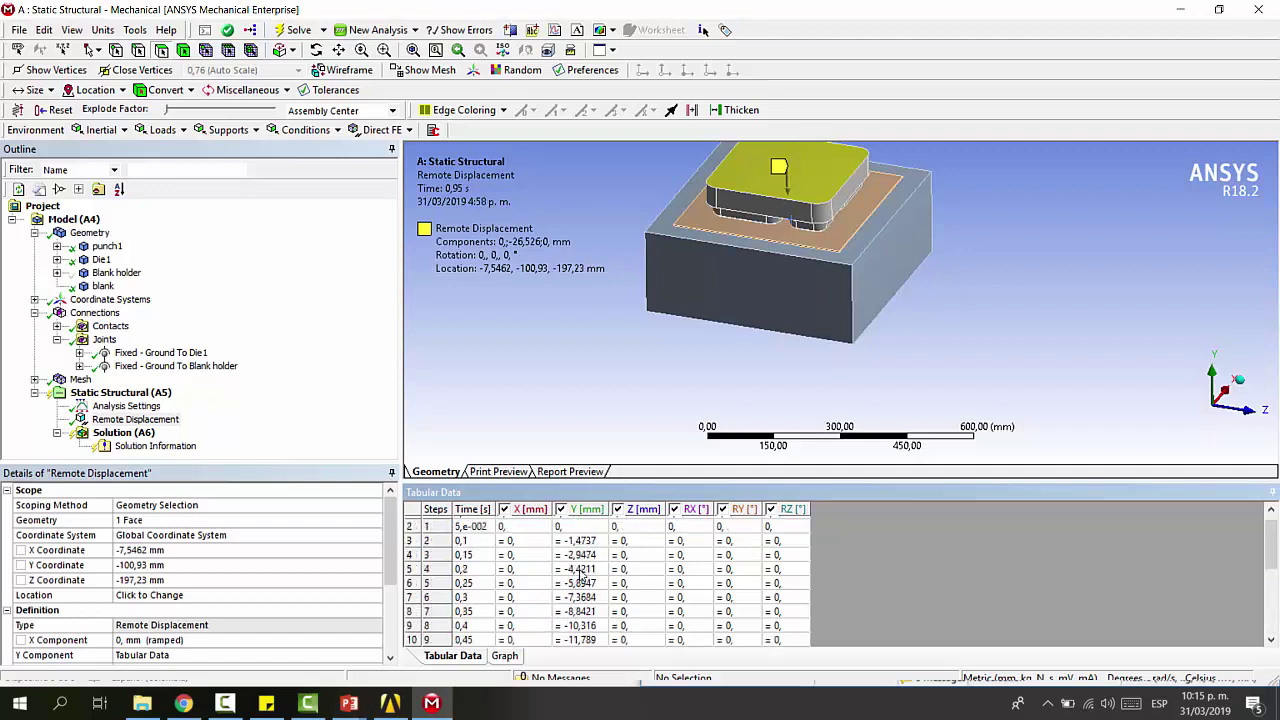
click(433, 540)
right_click(436, 540)
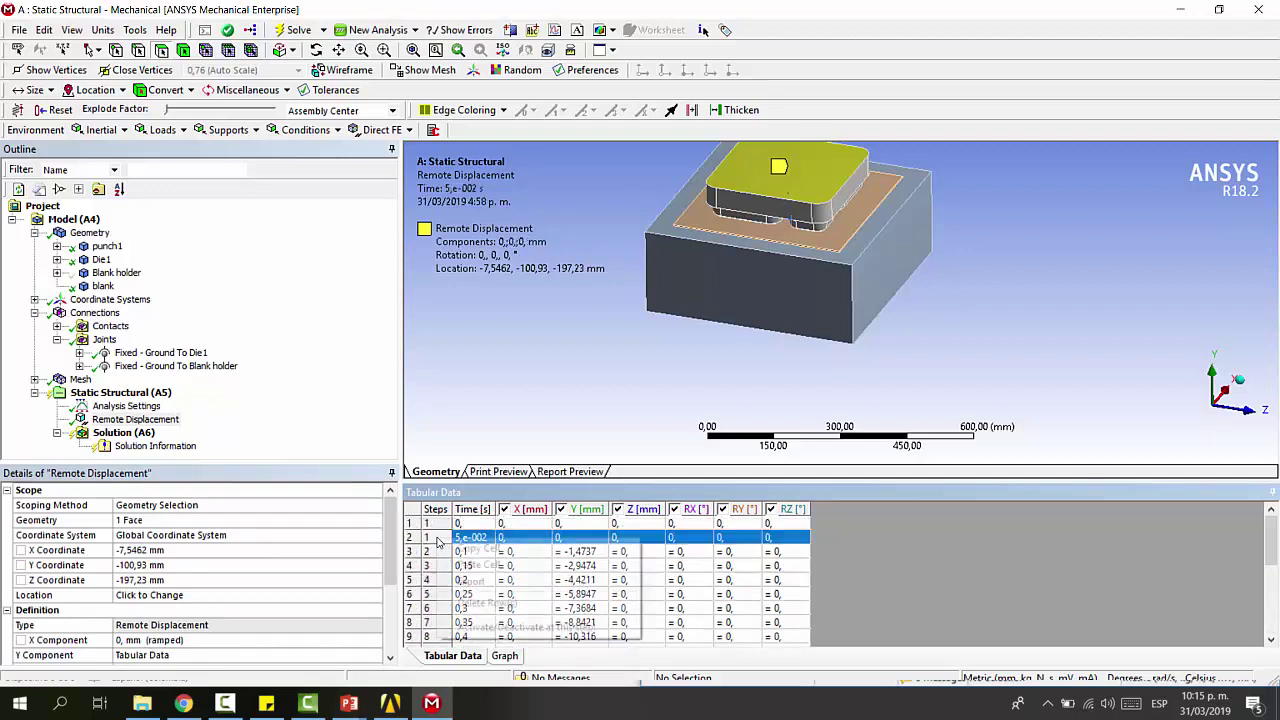
click(505, 603)
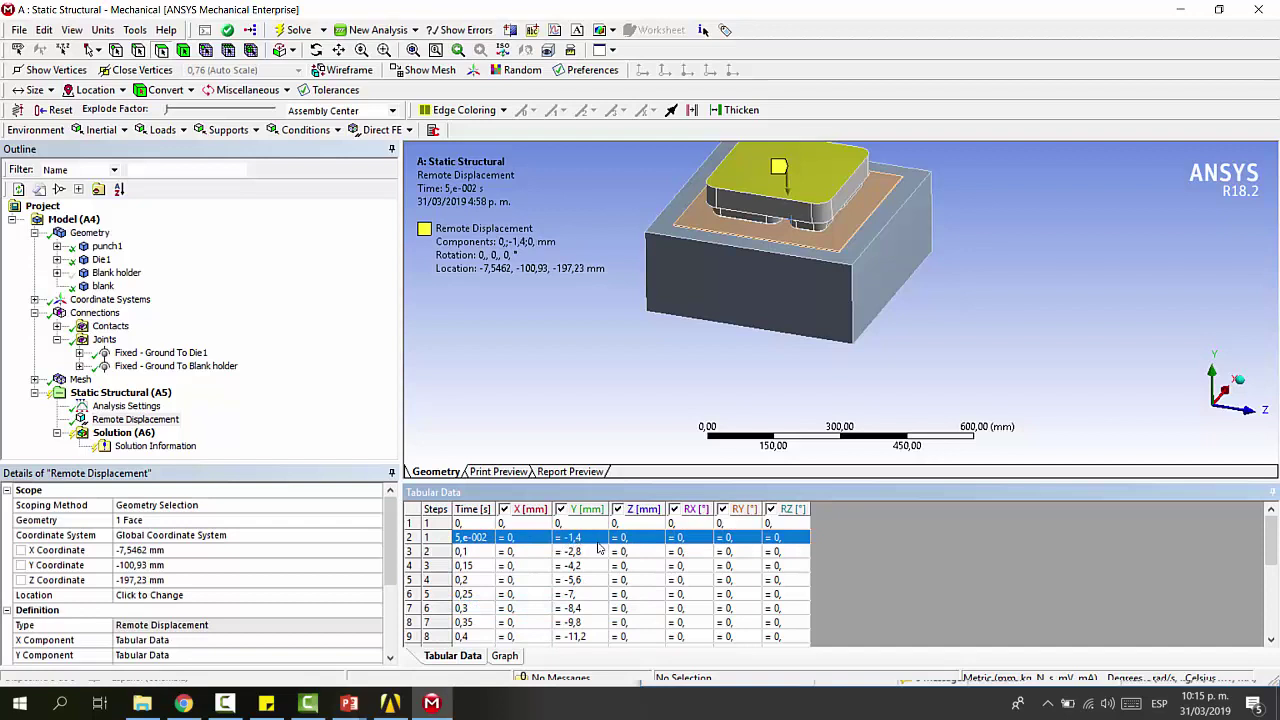
Review the last rows of the remote displacement table, the two fixed ground joints and the analysis settings
scroll(600, 548, down, 5)
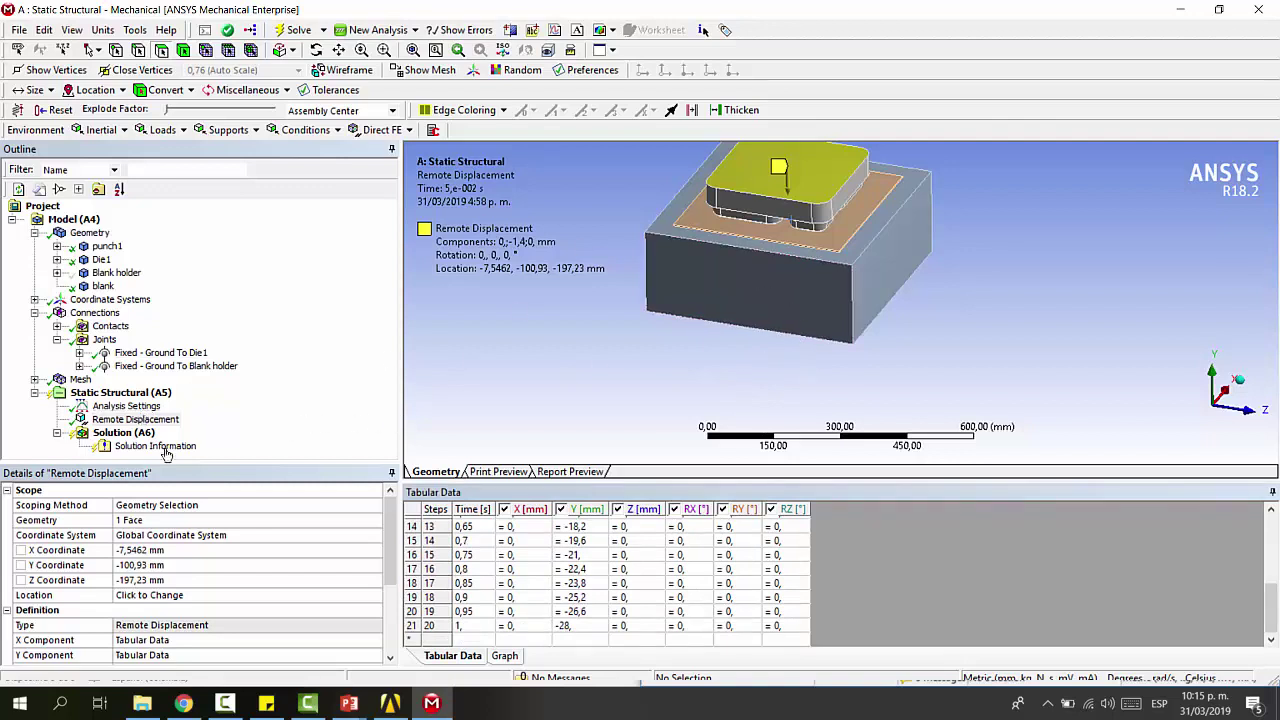
click(118, 420)
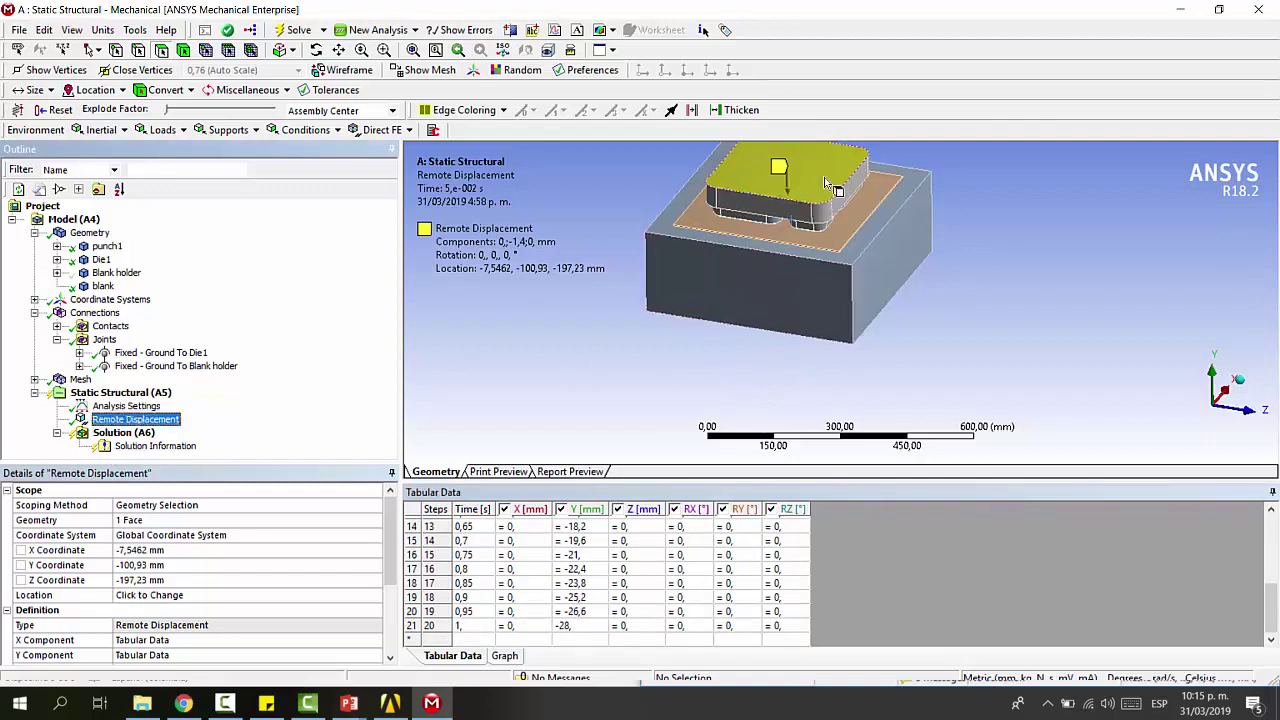
click(185, 355)
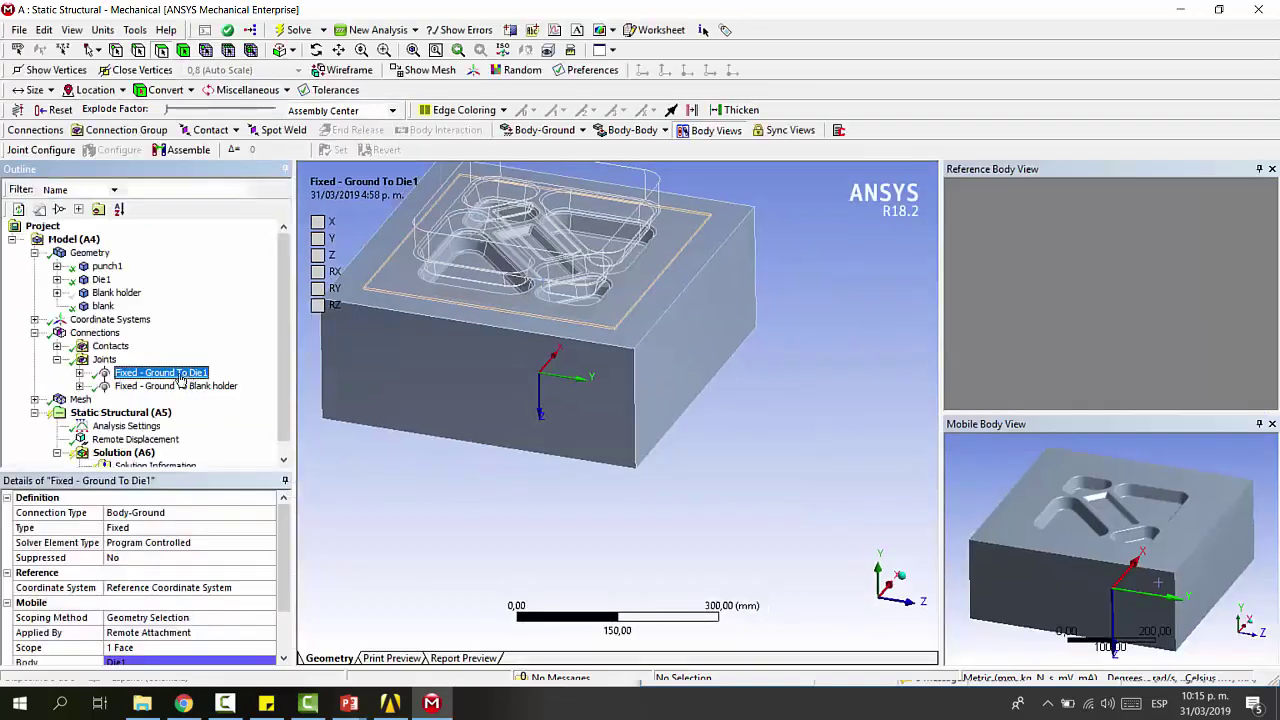
click(175, 386)
scroll(160, 400, down, 1)
click(142, 415)
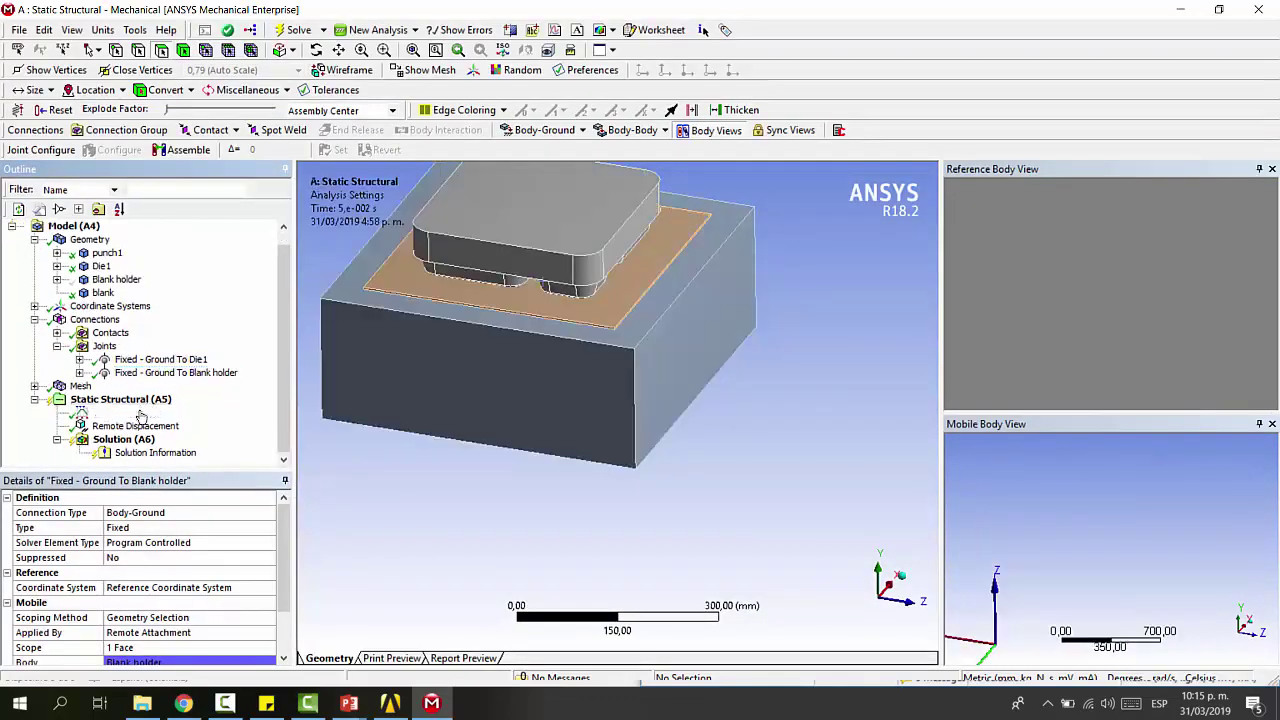
scroll(250, 574, down, 2)
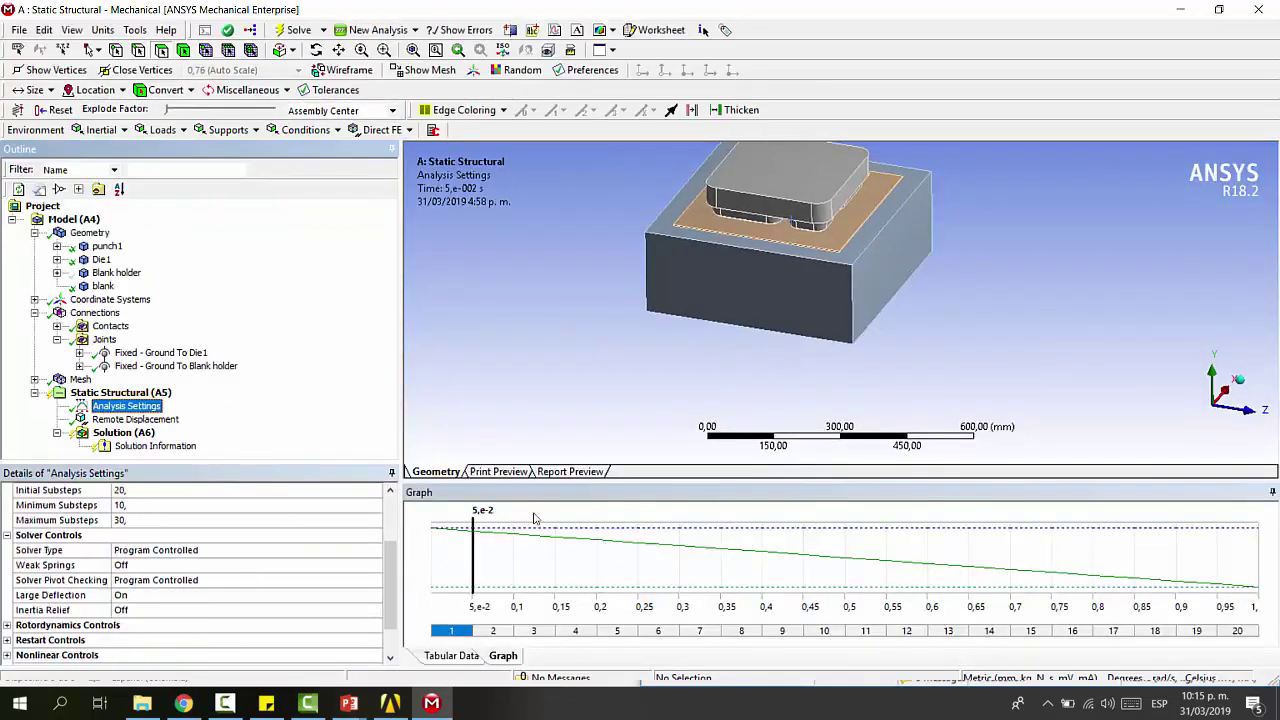
Add a total deformation result covering all bodies to the solution
click(120, 433)
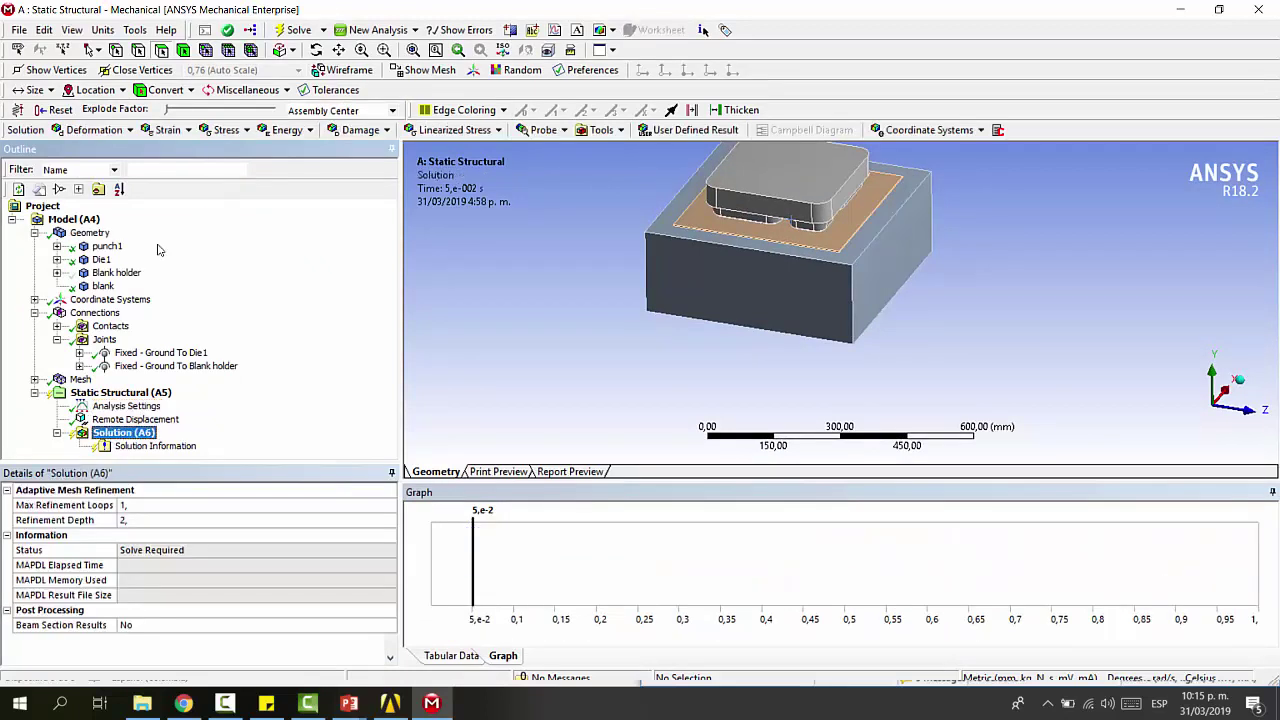
click(100, 130)
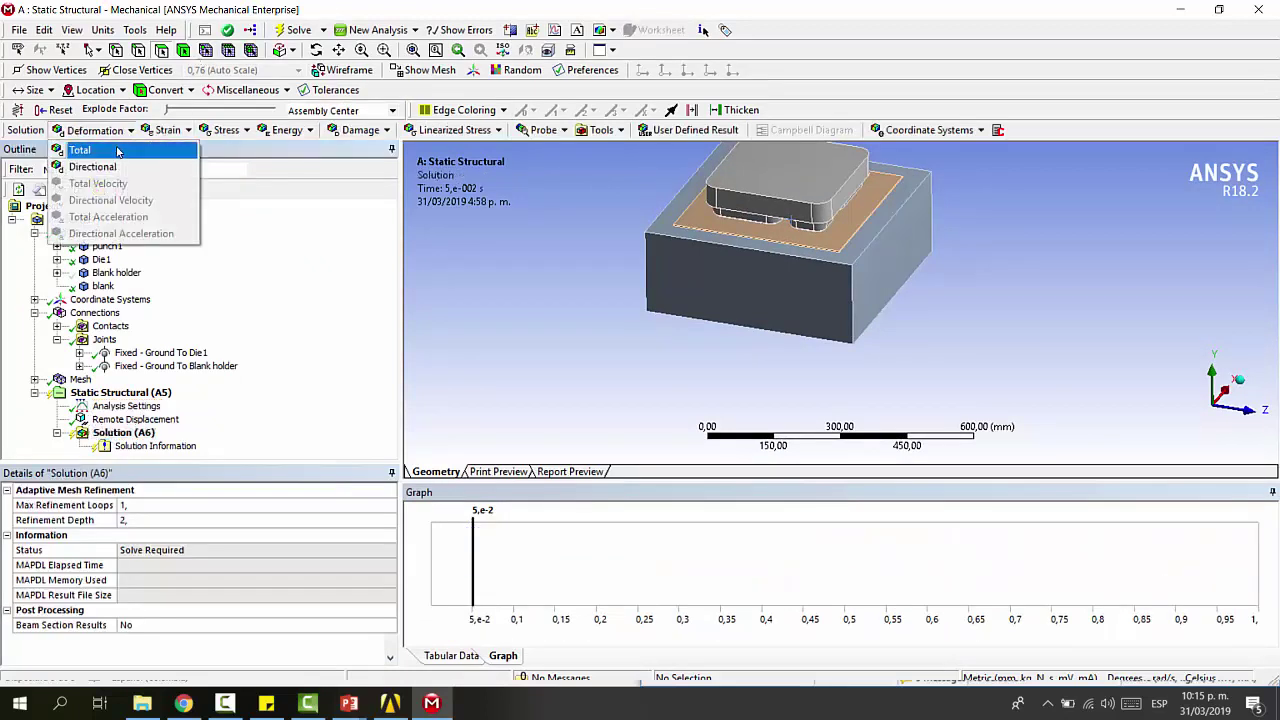
click(80, 150)
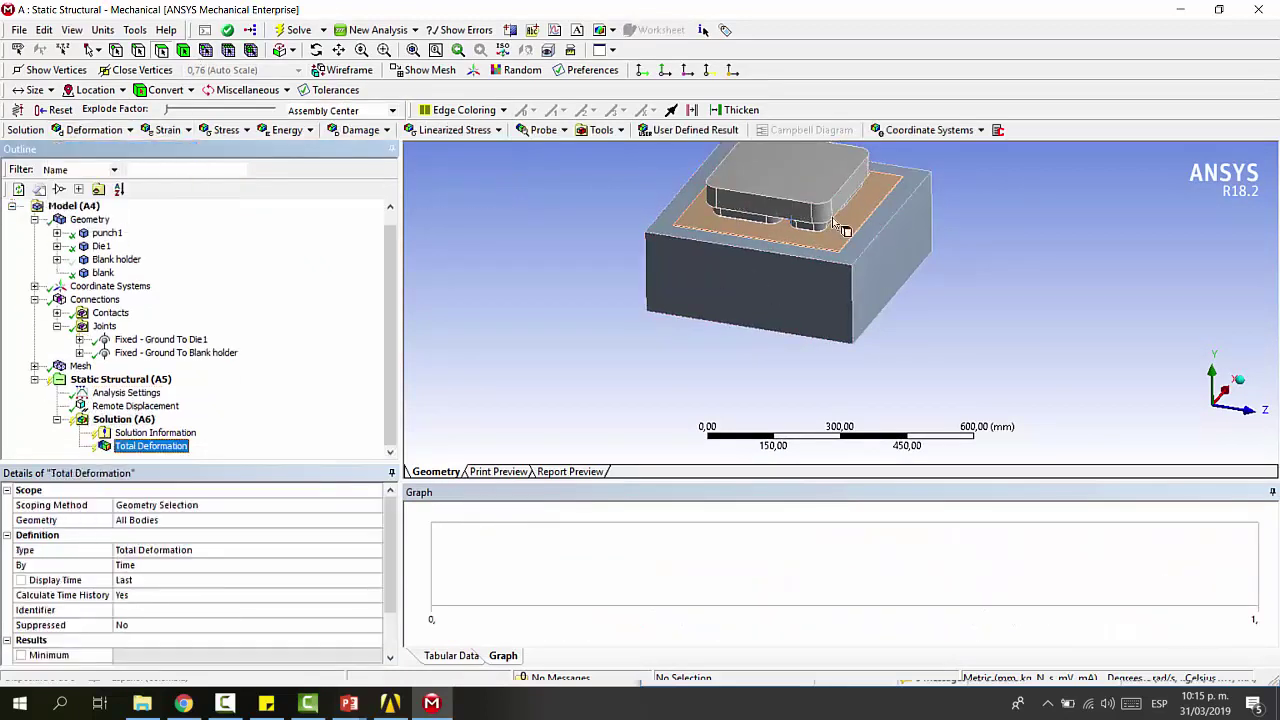
Add a second total deformation result scoped to the blank body only
click(511, 230)
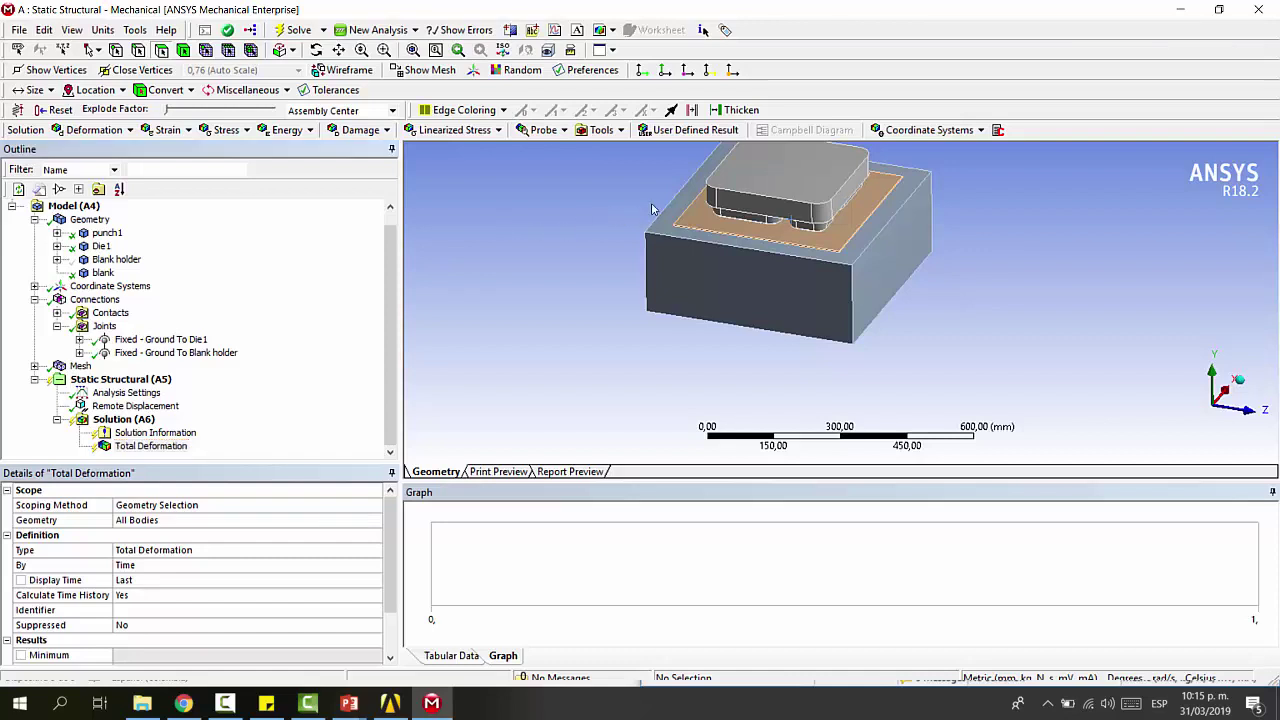
click(684, 214)
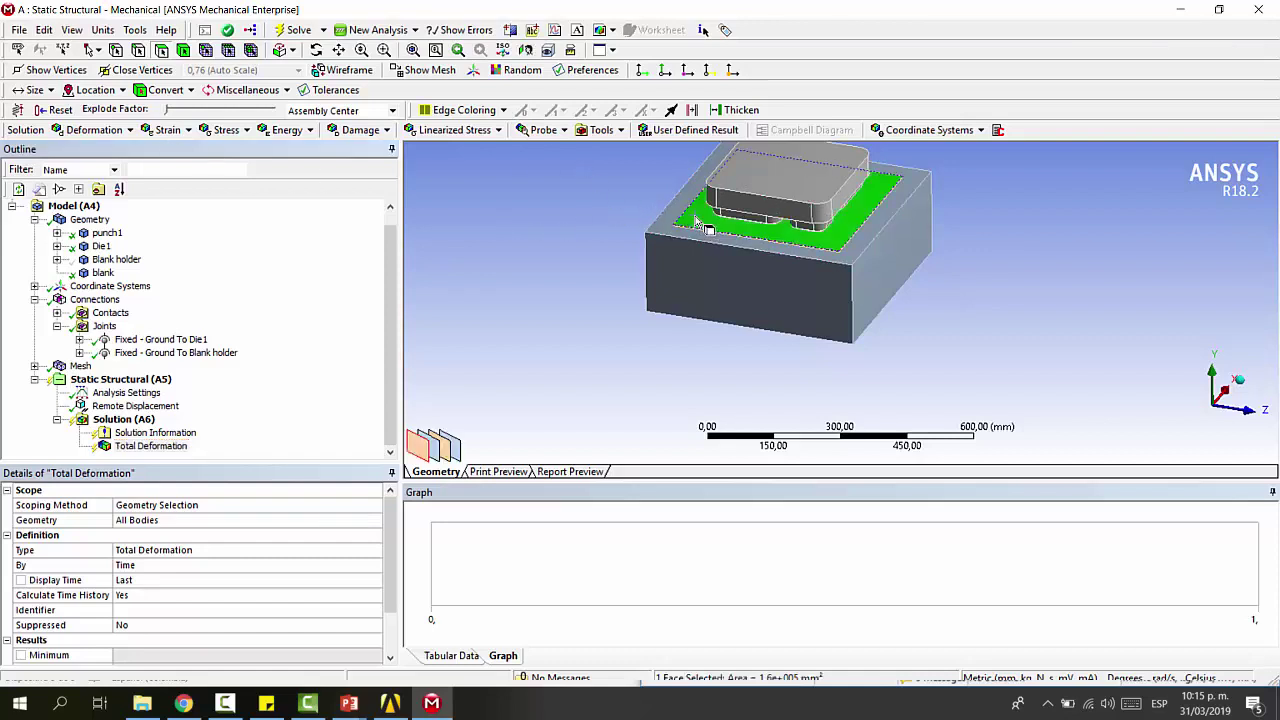
click(577, 219)
click(183, 50)
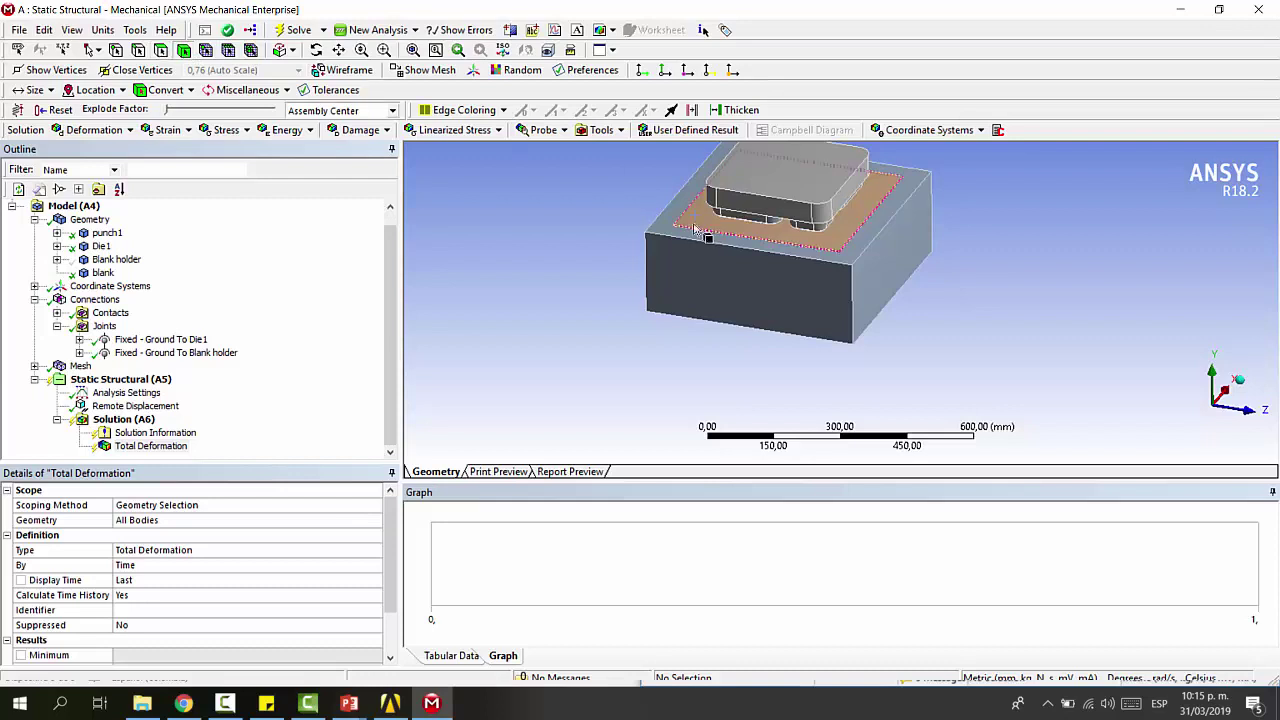
click(690, 220)
click(94, 130)
click(80, 151)
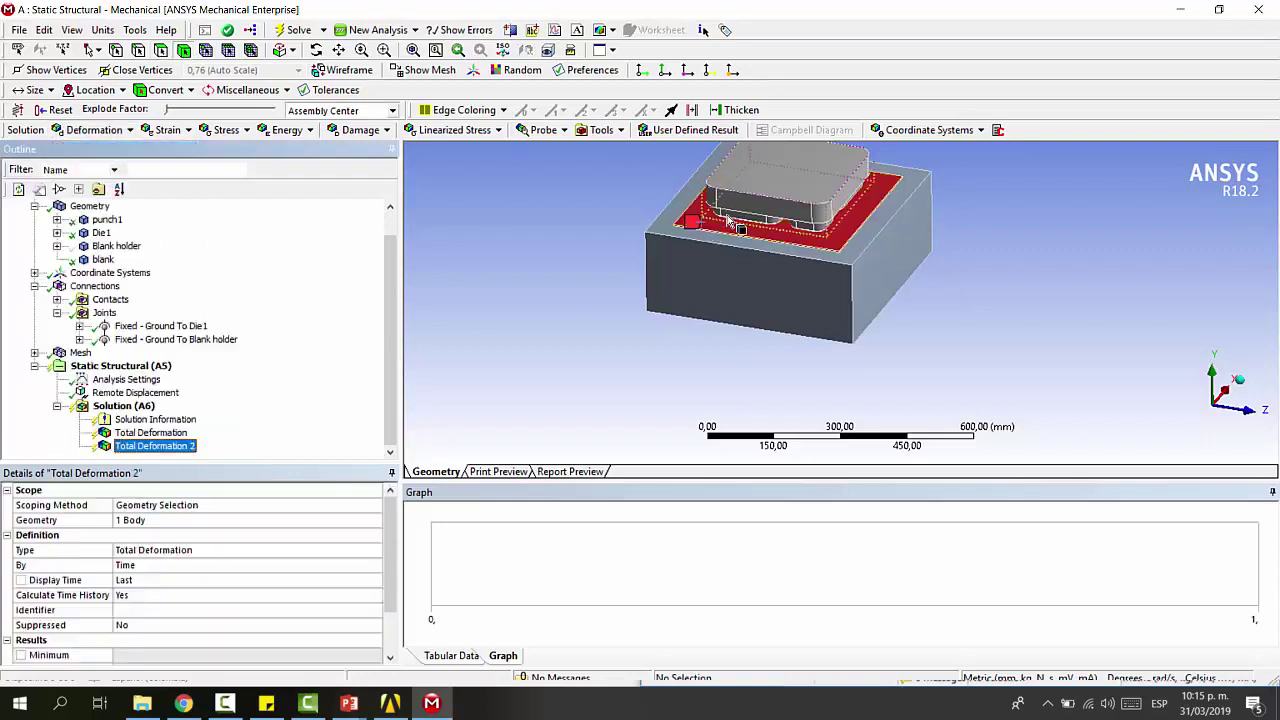
Add an equivalent (von-Mises) stress result scoped to the blank body
click(697, 219)
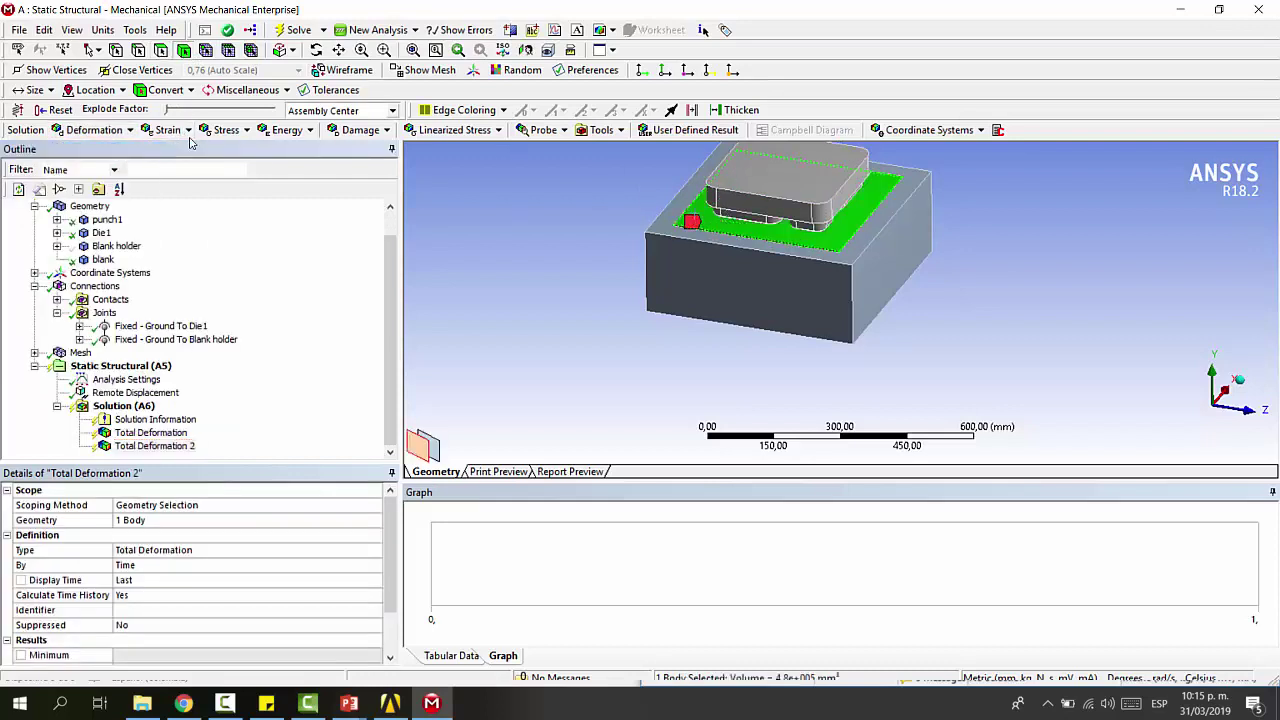
click(224, 131)
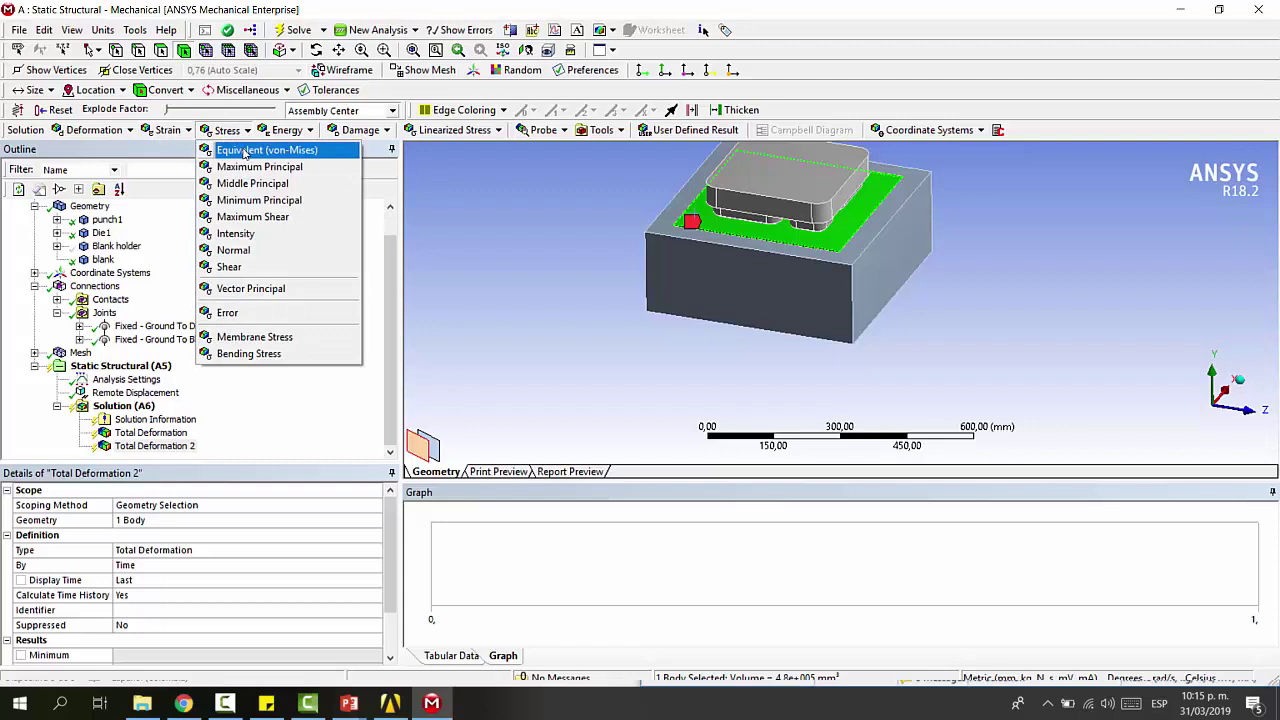
click(244, 151)
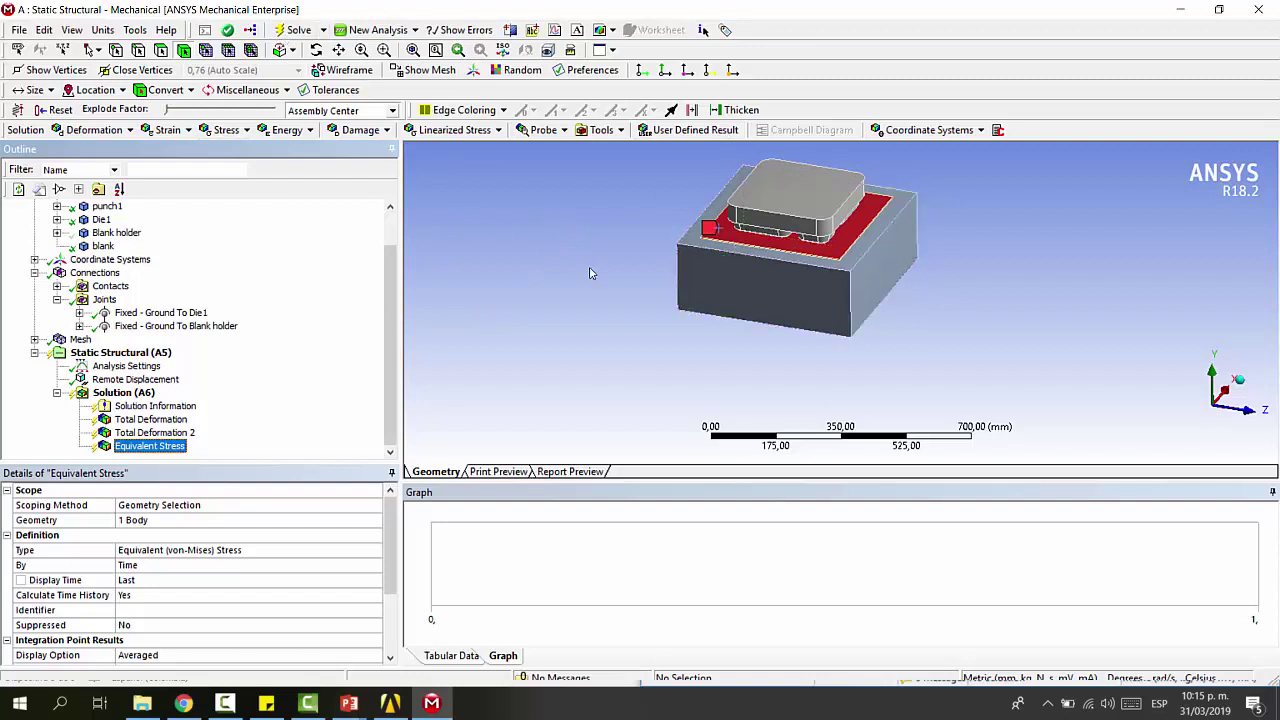
click(225, 251)
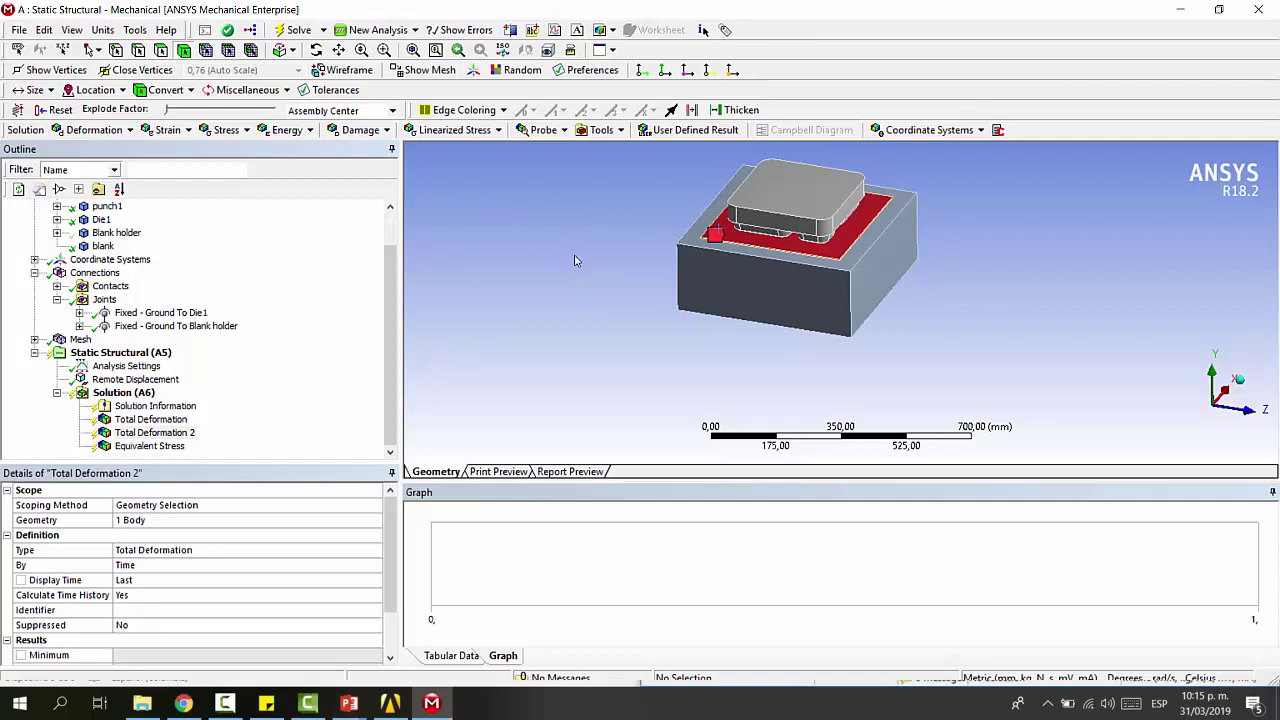
Set the generation of restart points to Manual in the restart controls of the analysis settings
click(126, 366)
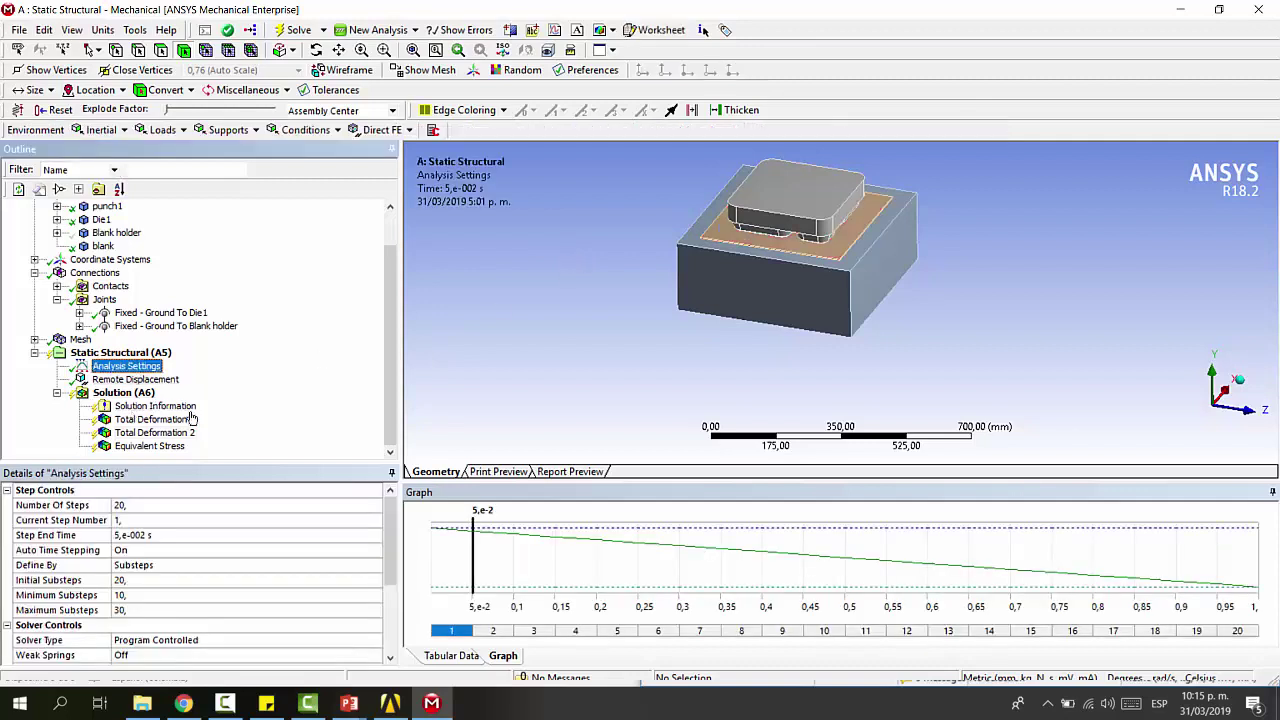
scroll(140, 549, down, 3)
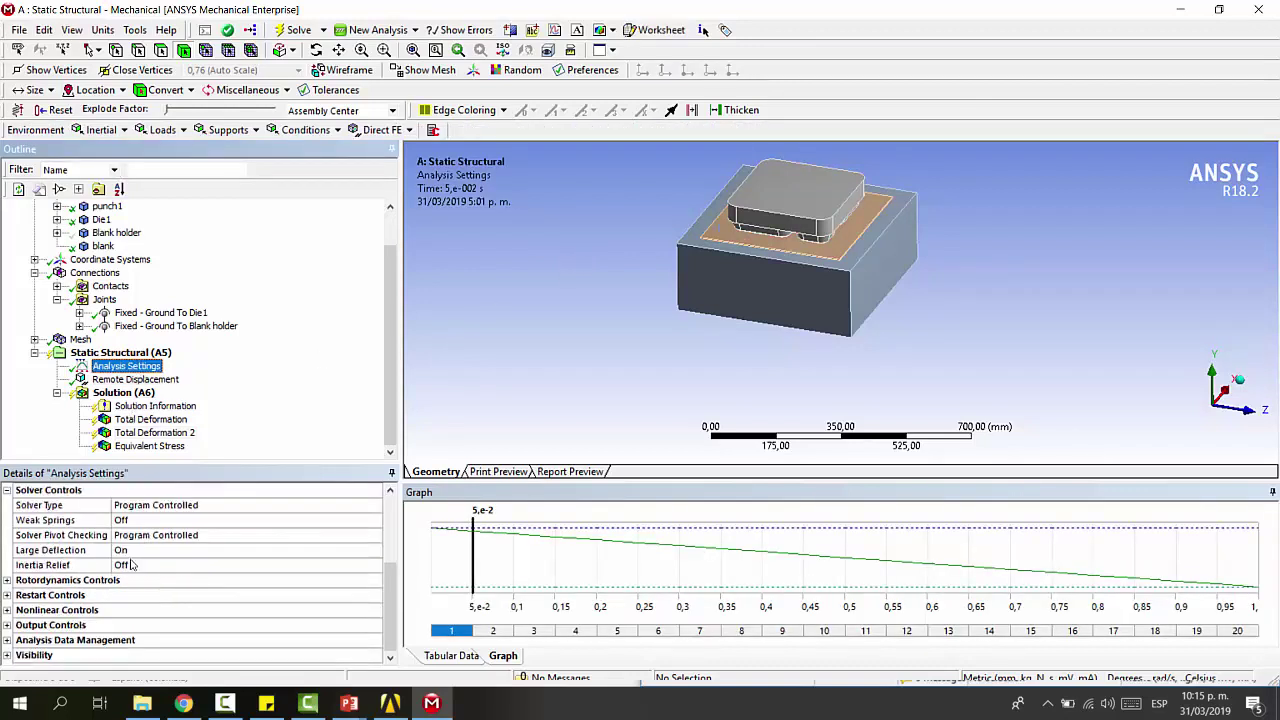
click(15, 598)
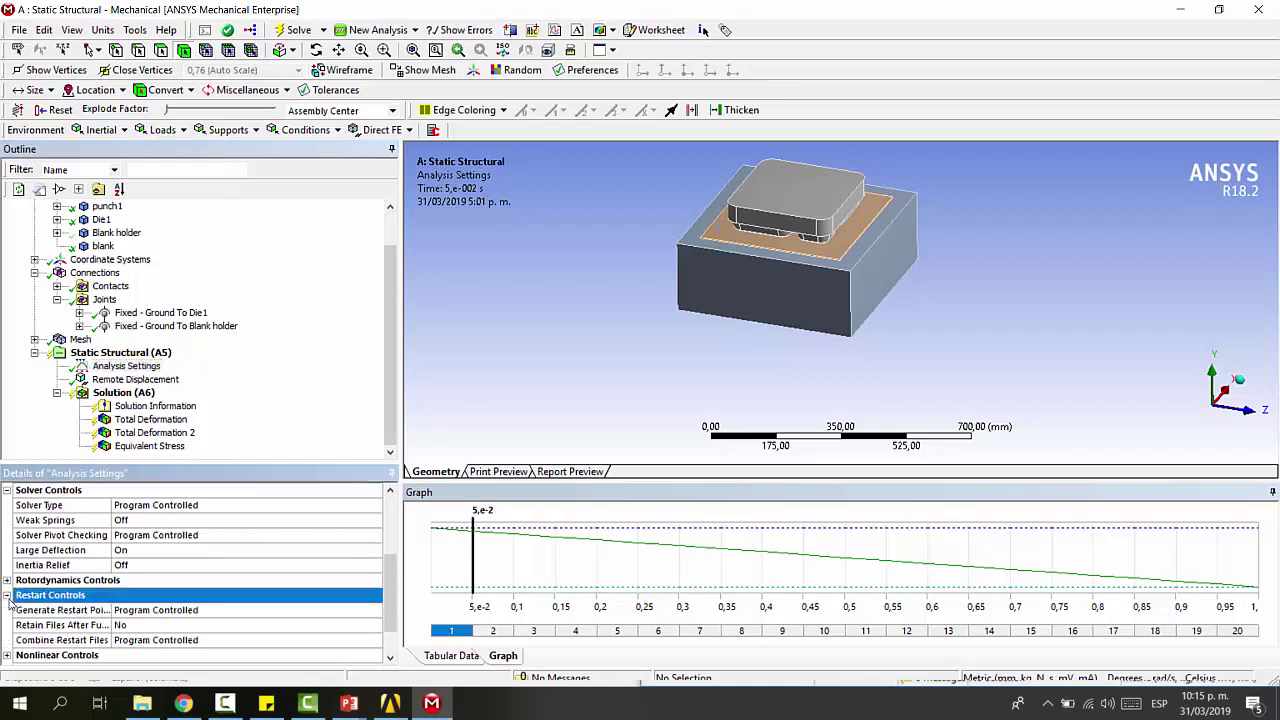
scroll(170, 583, down, 1)
click(143, 567)
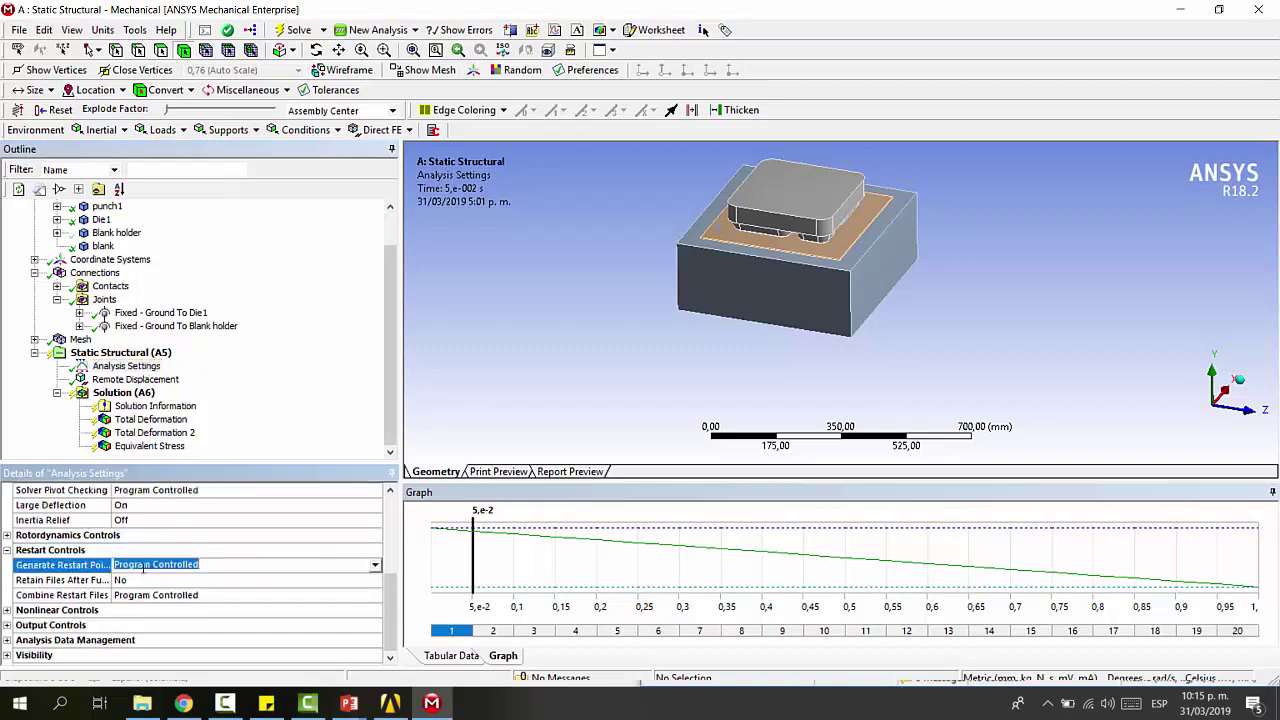
click(374, 567)
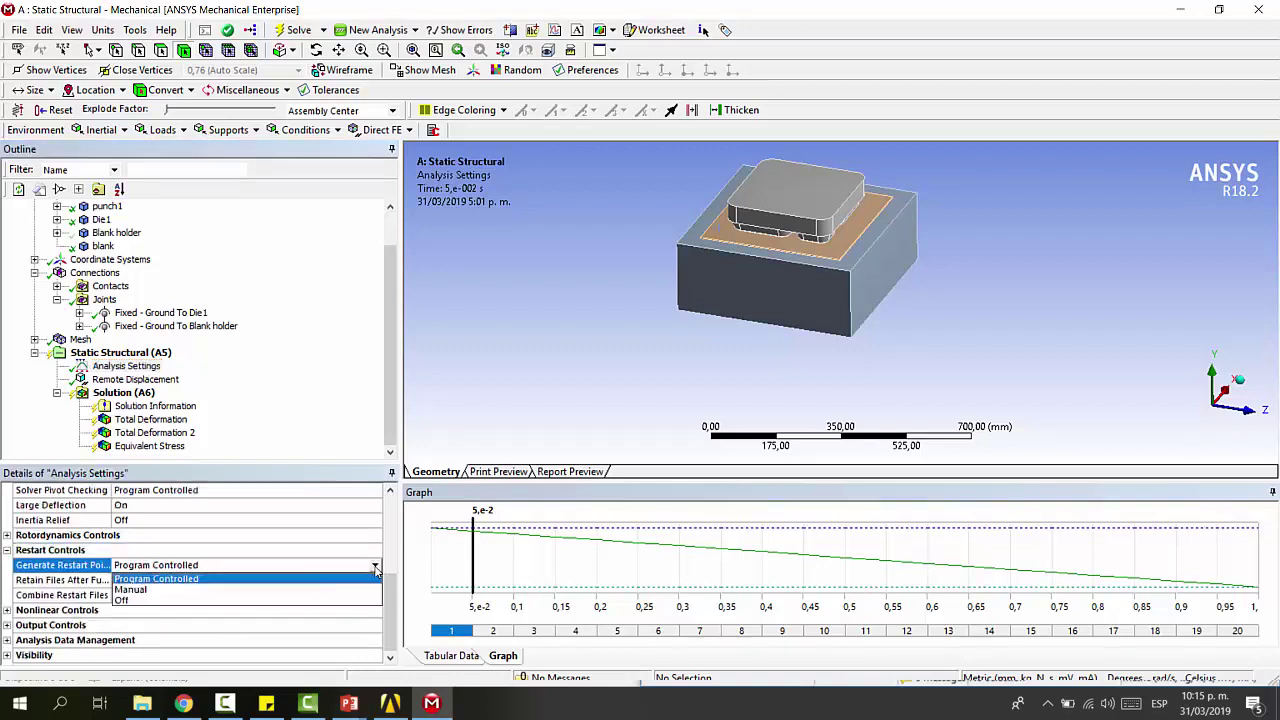
click(290, 592)
Set the load step option for the manual restart points to All
scroll(220, 570, down, 2)
click(180, 580)
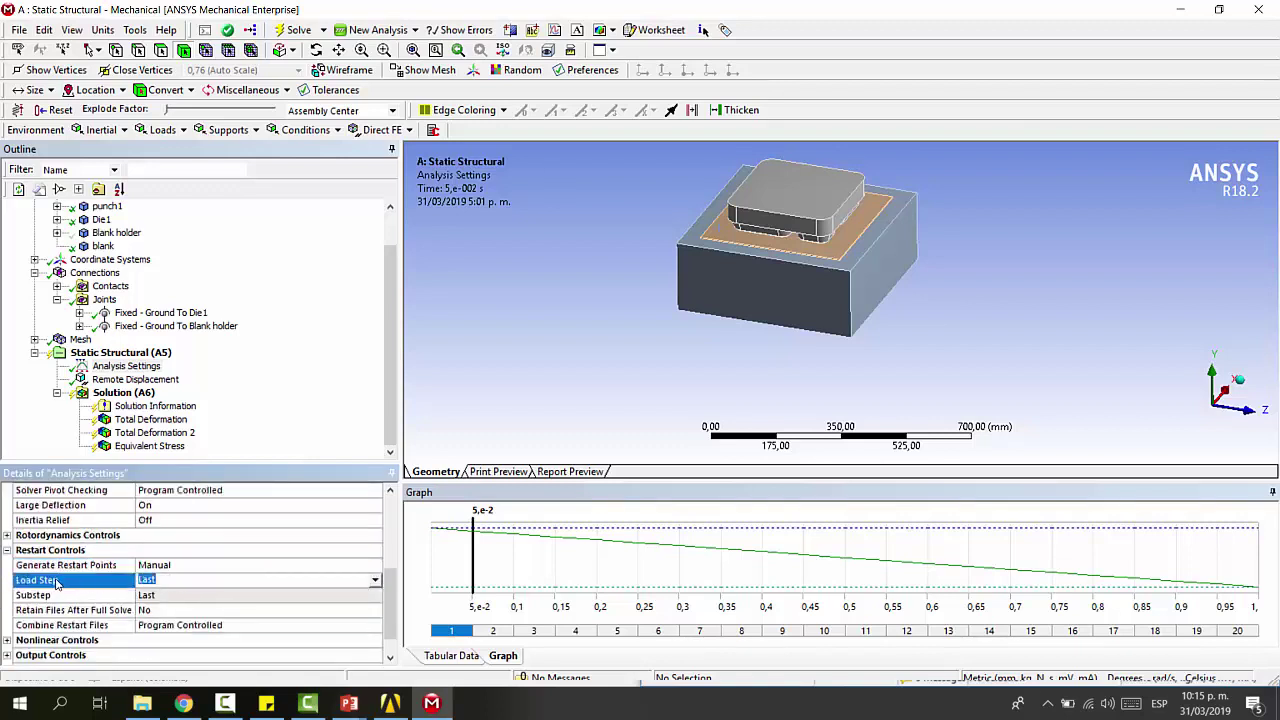
click(377, 585)
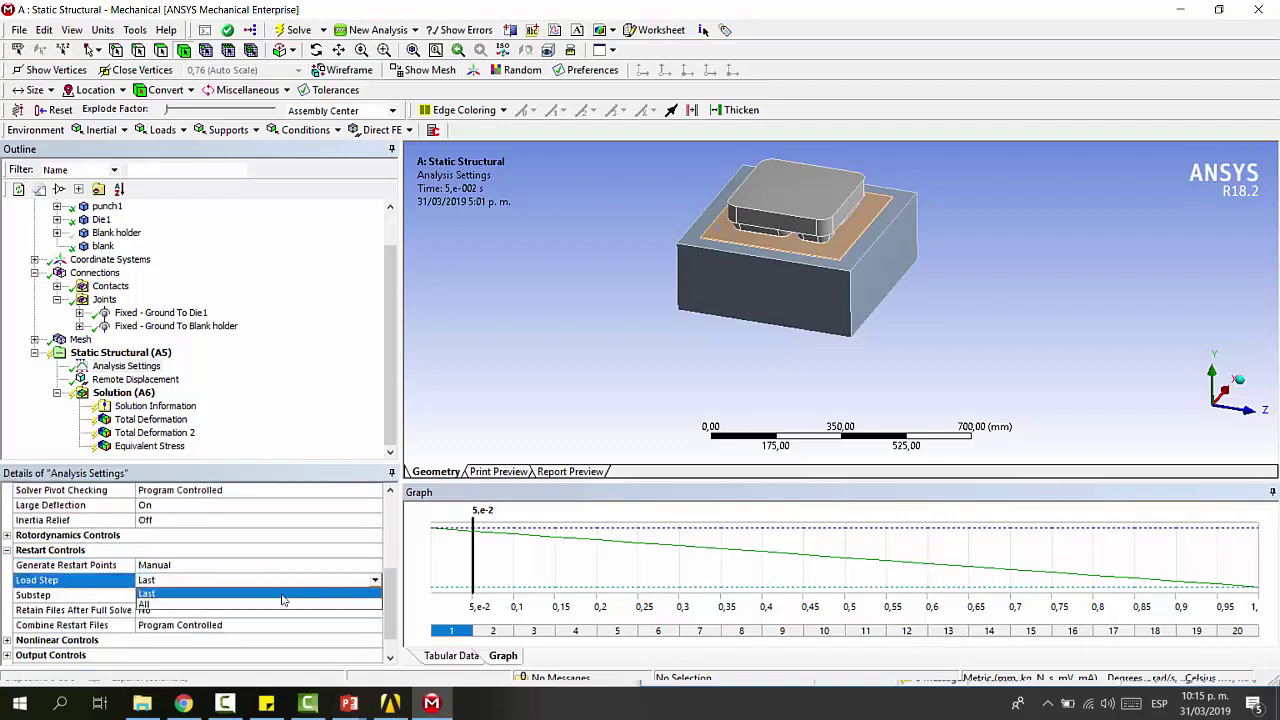
click(193, 600)
scroll(193, 600, down, 2)
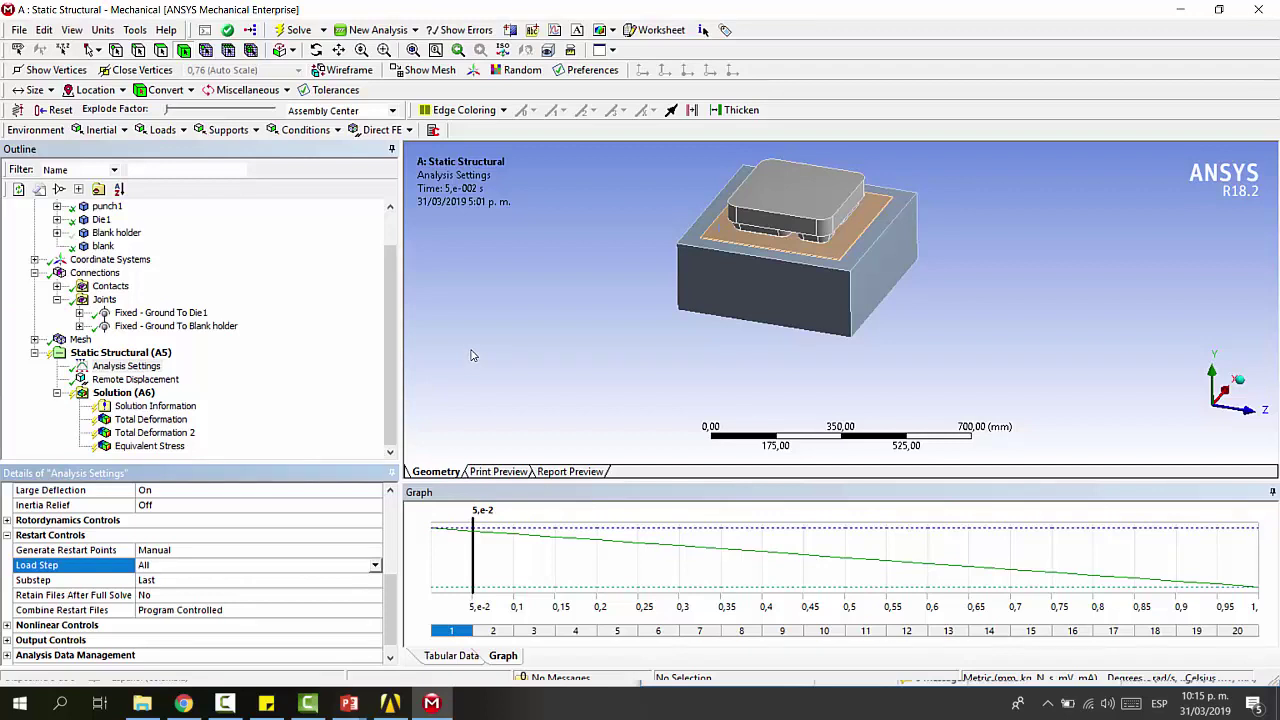
Solve the static structural analysis and set the solution information's output to Force Convergence
click(292, 30)
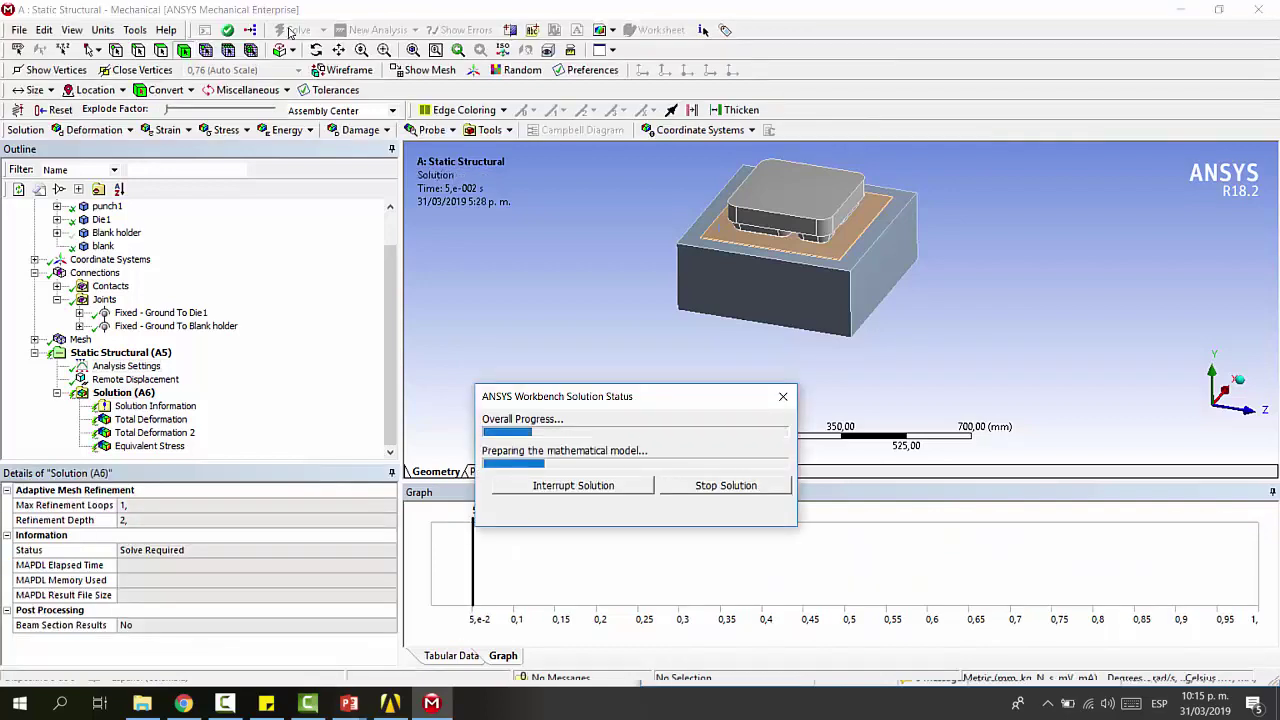
click(186, 407)
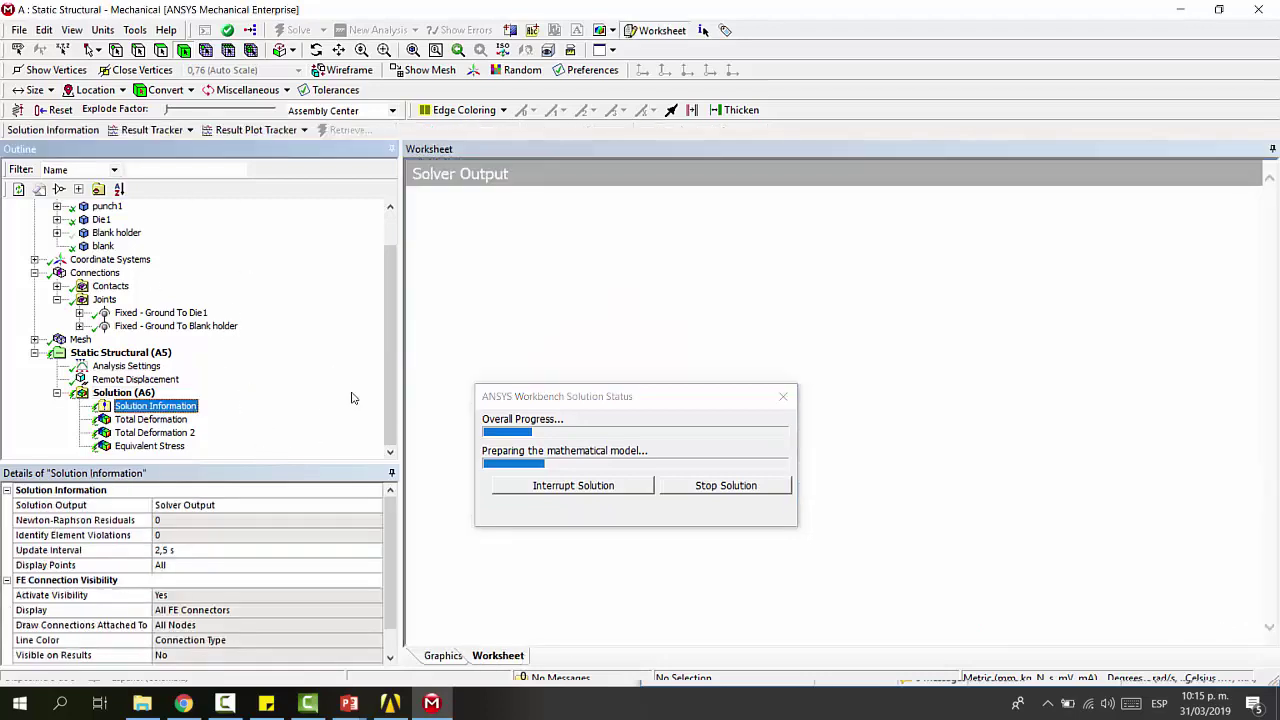
click(228, 507)
click(290, 505)
click(300, 519)
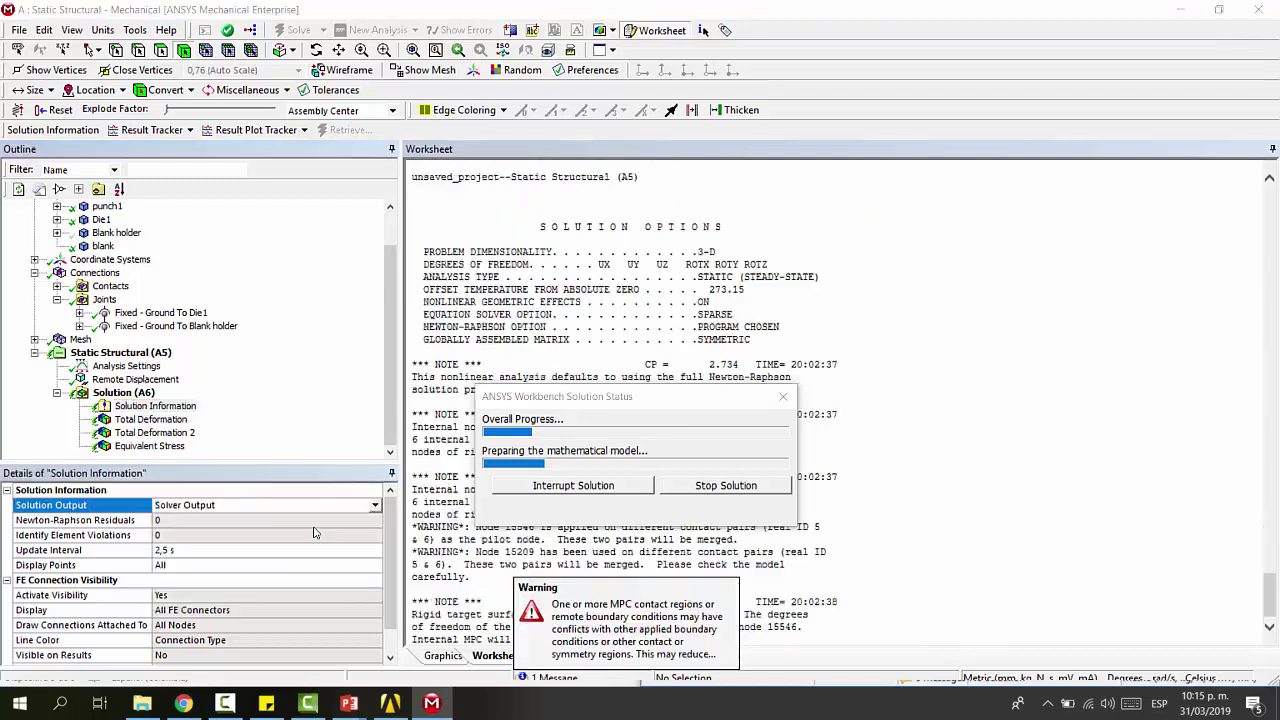
click(376, 505)
click(345, 533)
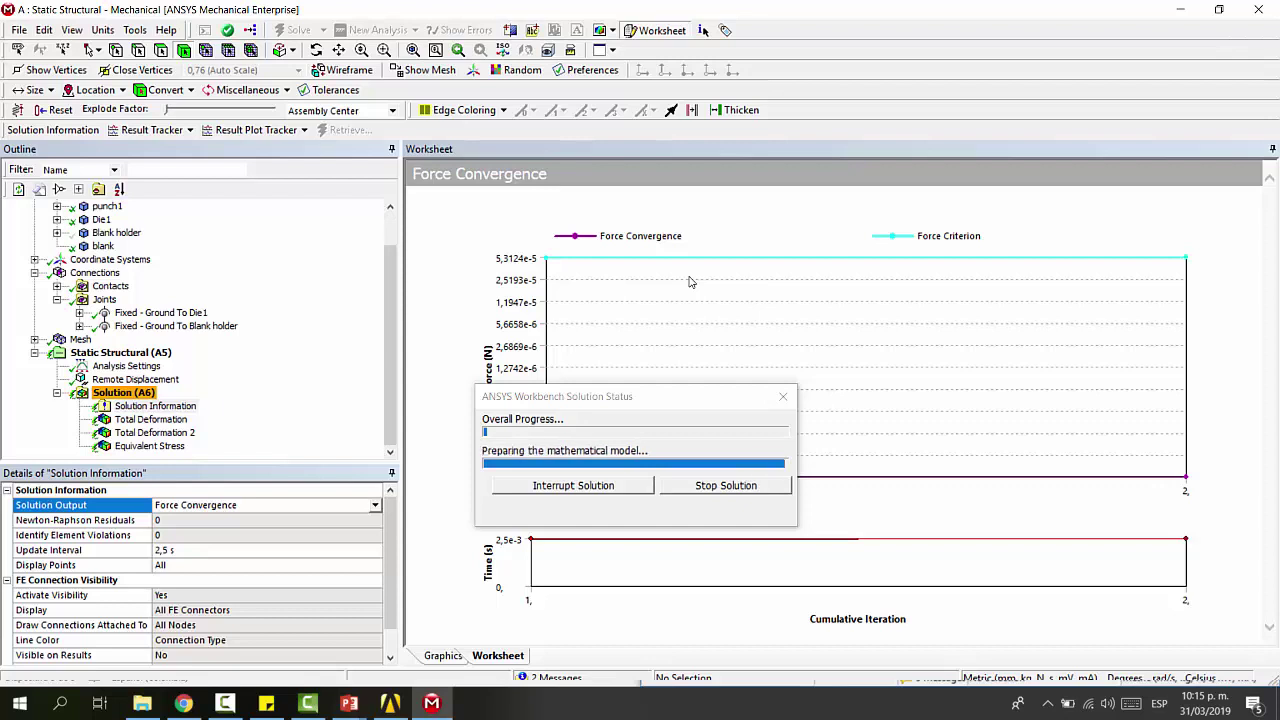
drag(661, 403, 314, 266)
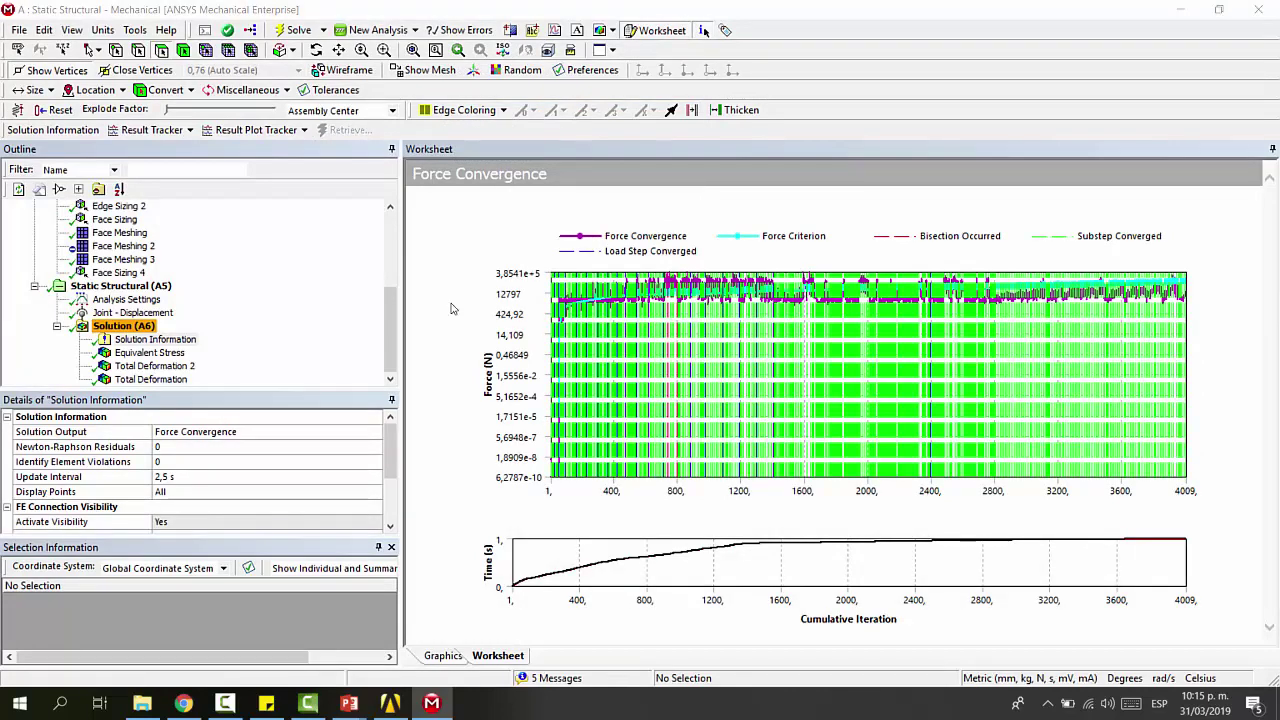
Open the solver messages and examine the blank's equivalent stress result, including its animation and the area around the maximum
double_click(572, 679)
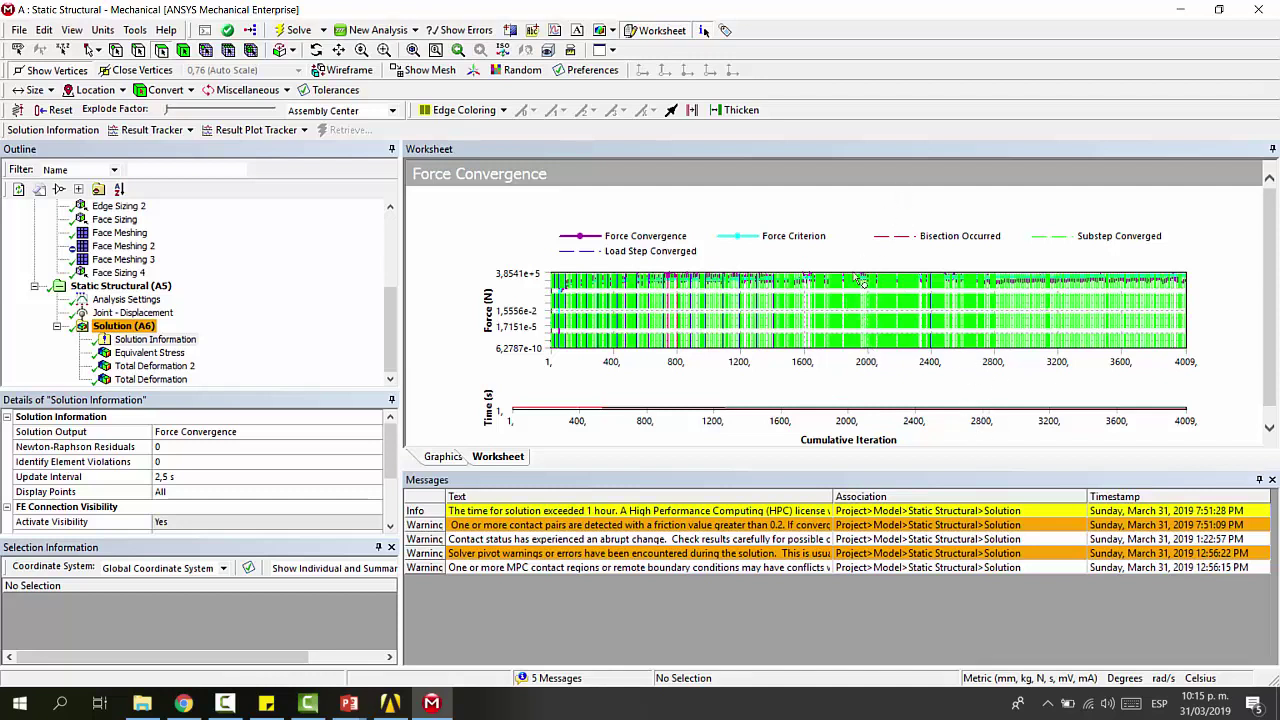
click(155, 355)
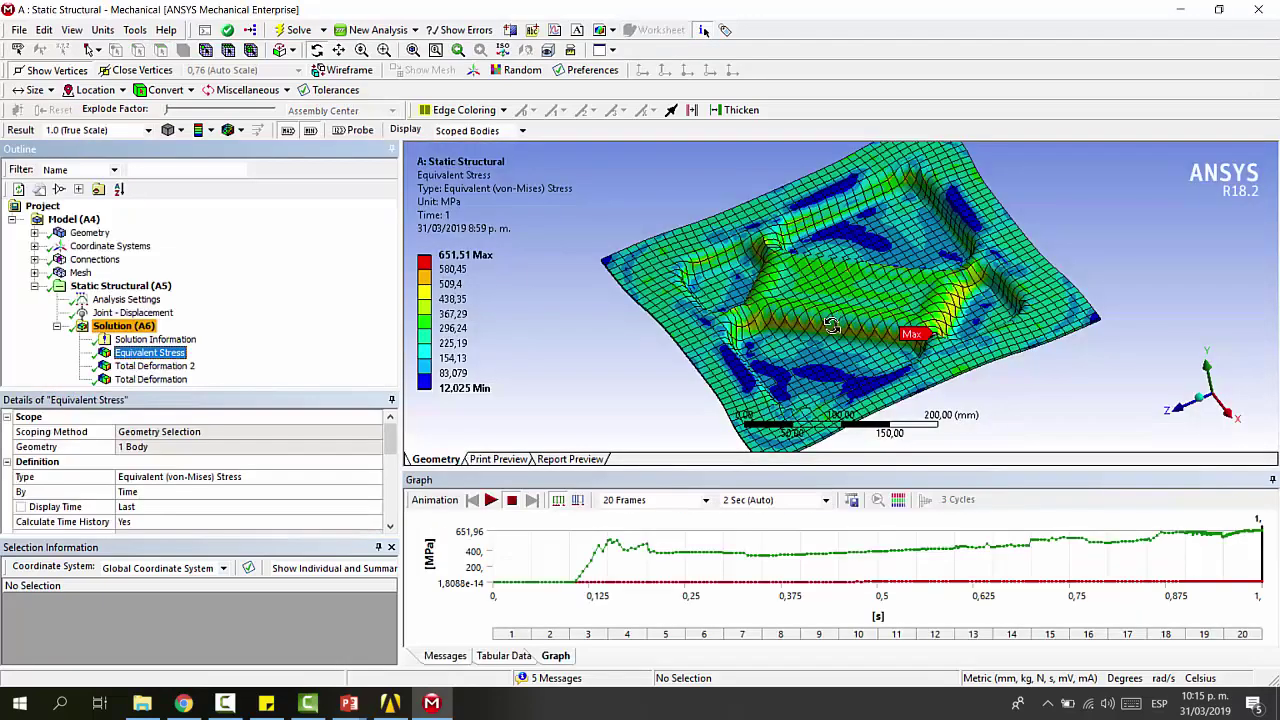
drag(1009, 396, 797, 390)
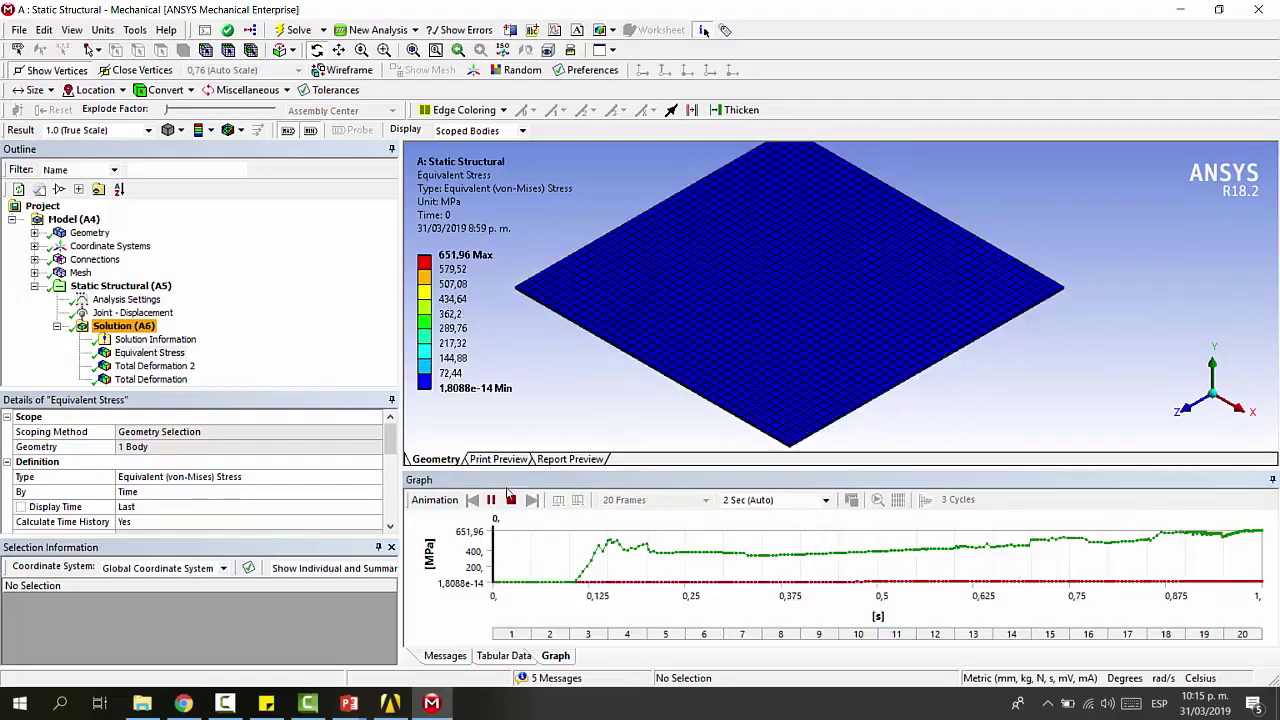
click(511, 500)
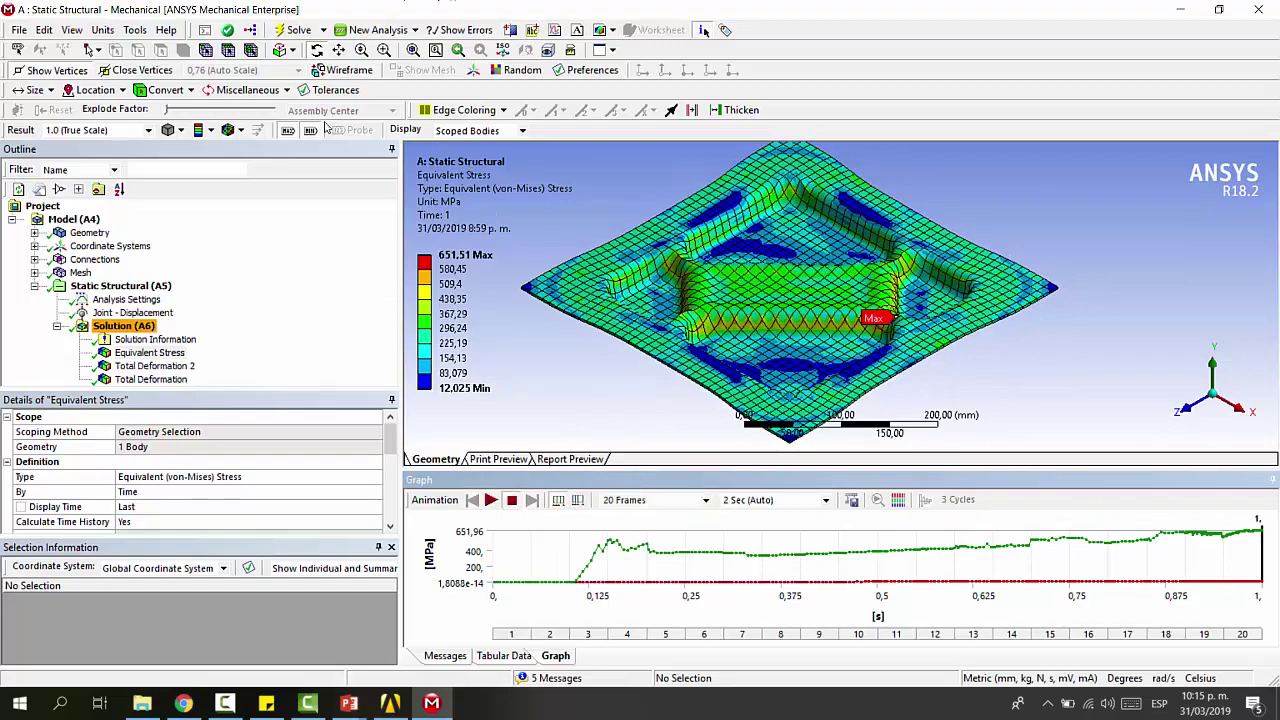
middle_drag(920, 300, 952, 305)
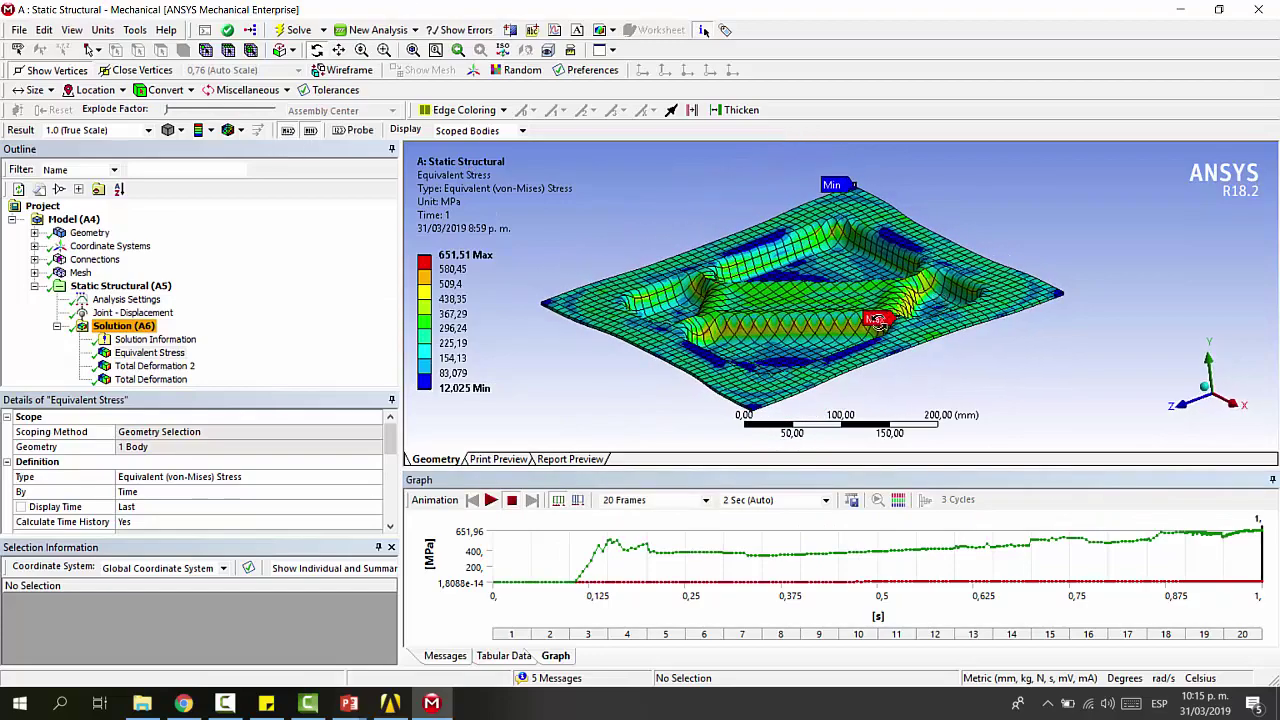
scroll(876, 323, up, 3)
scroll(1040, 337, up, 4)
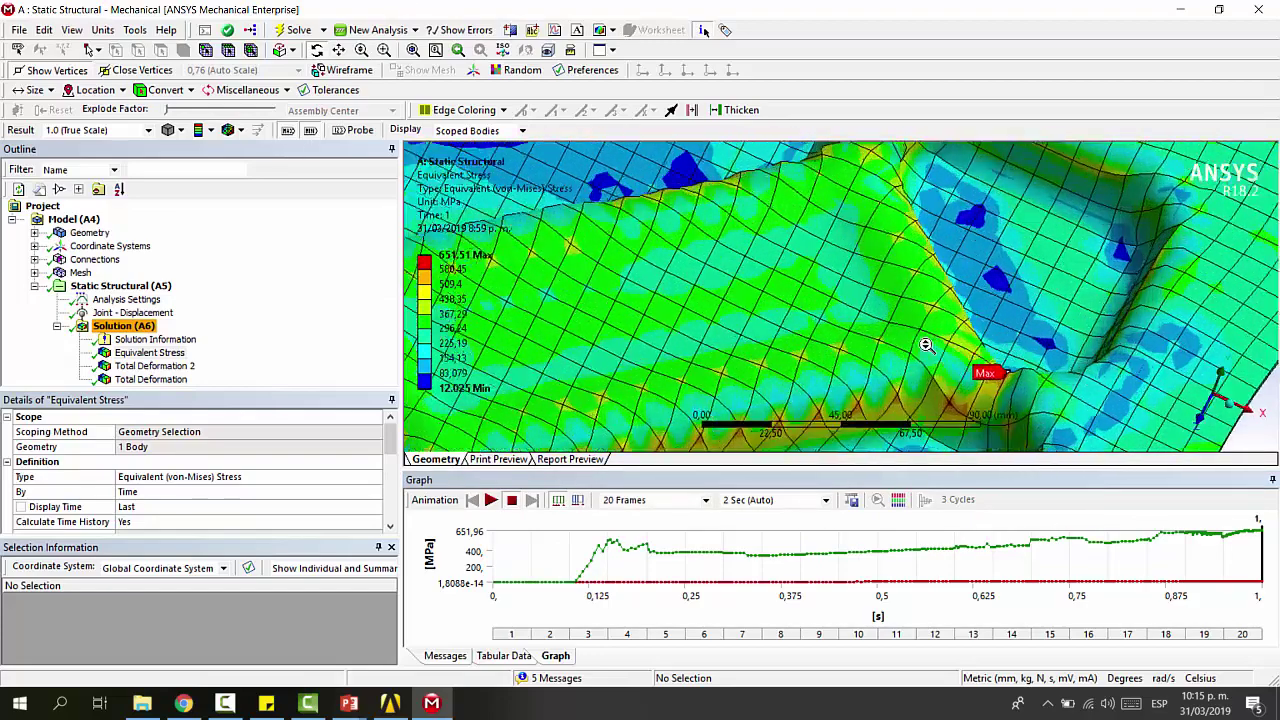
Inspect the blank's equivalent stress distribution closely around the formed corner next to the maximum stress location
middle_drag(1063, 410, 930, 335)
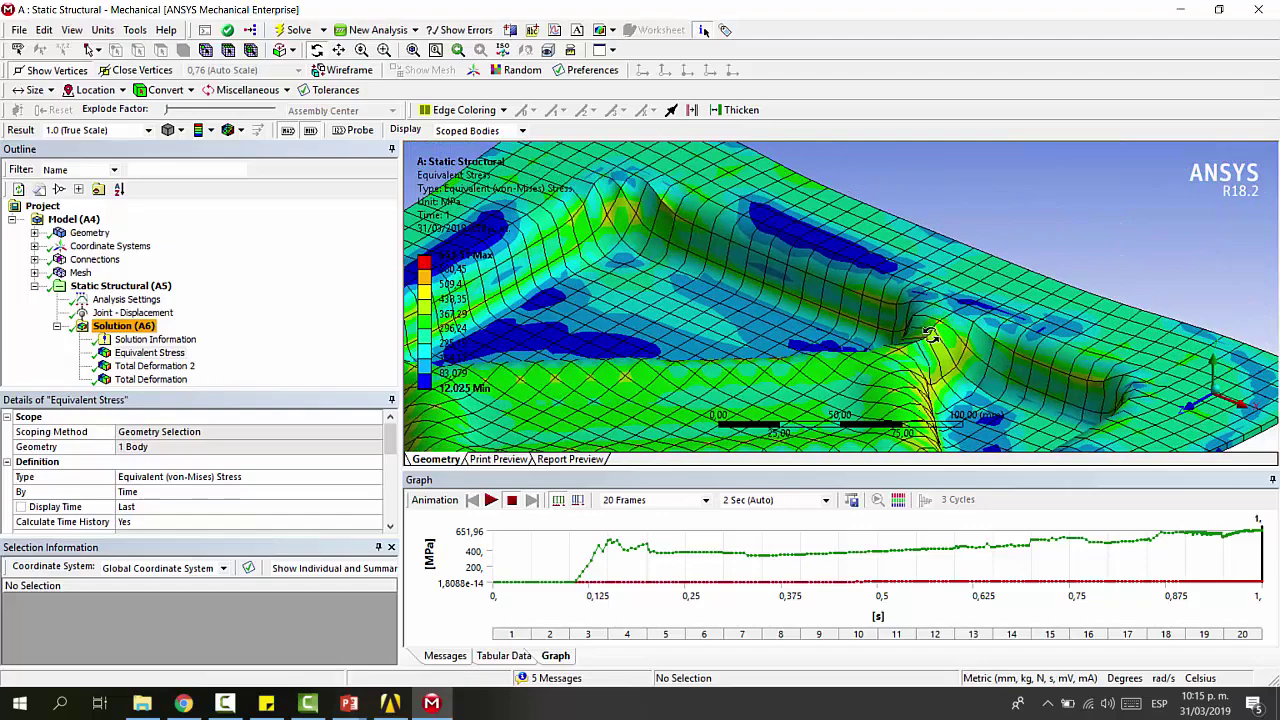
middle_drag(730, 257, 909, 289)
middle_drag(1074, 301, 950, 286)
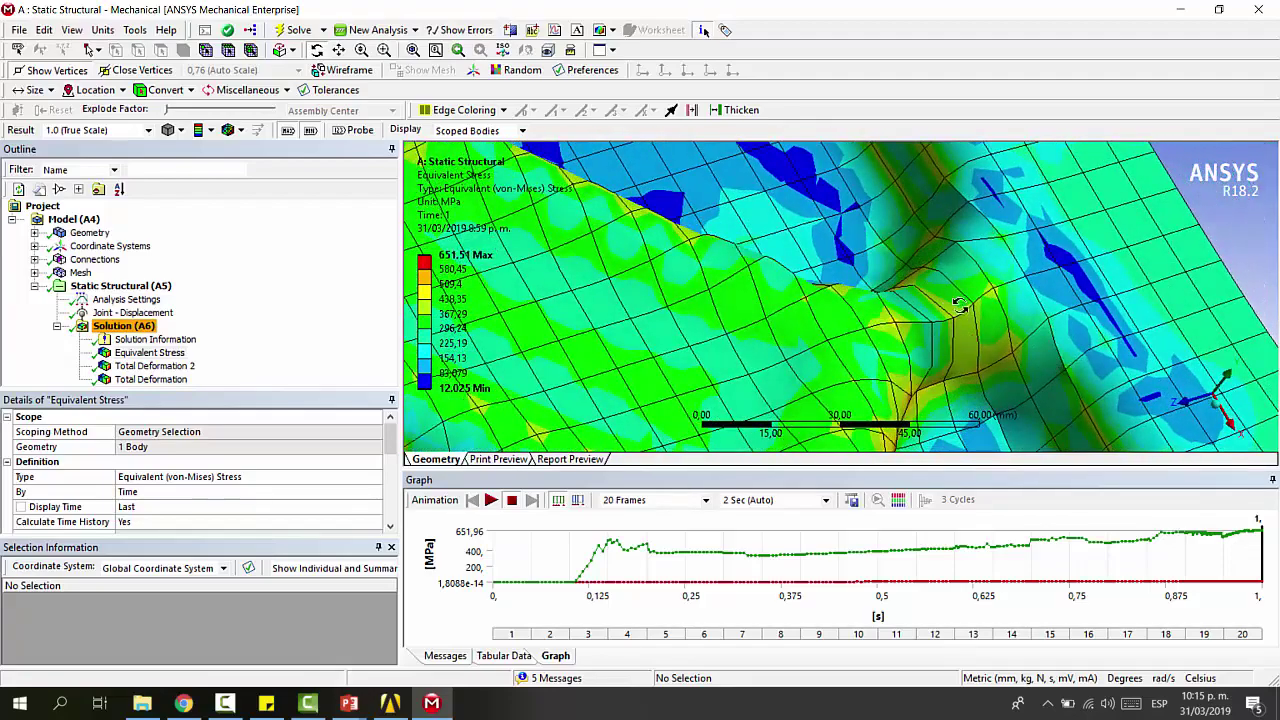
middle_drag(882, 252, 957, 328)
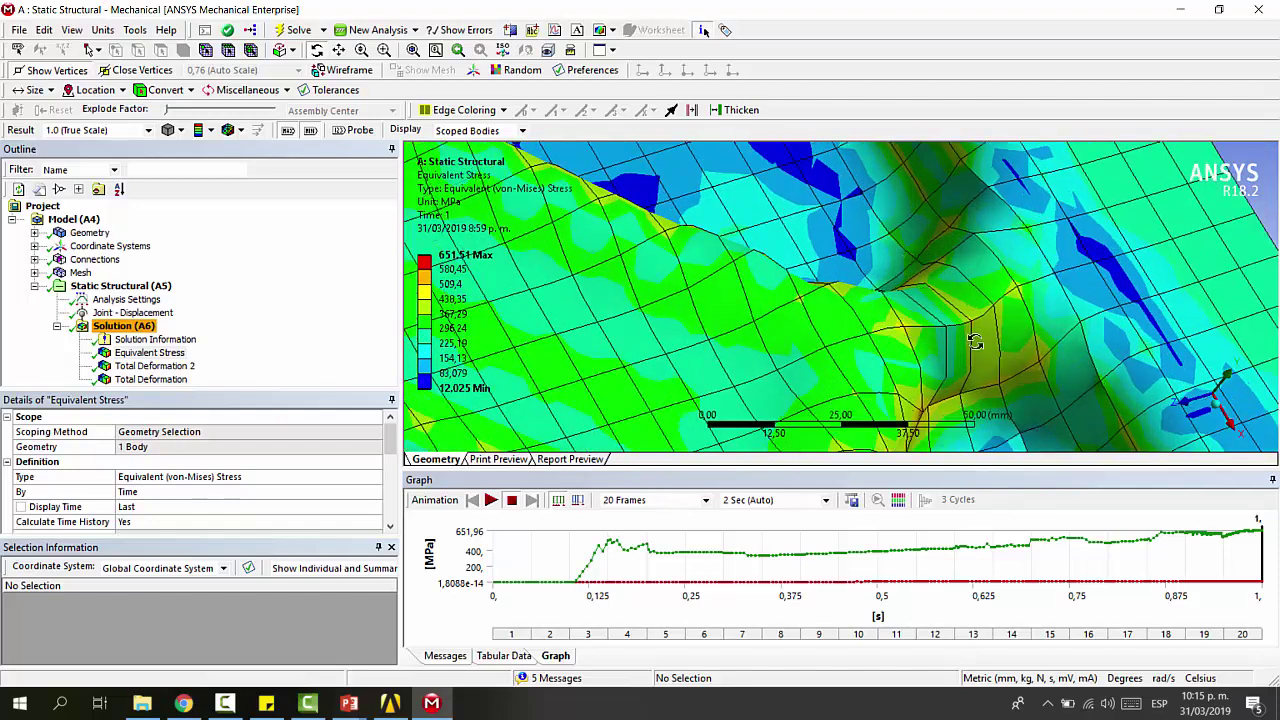
scroll(943, 335, down, 2)
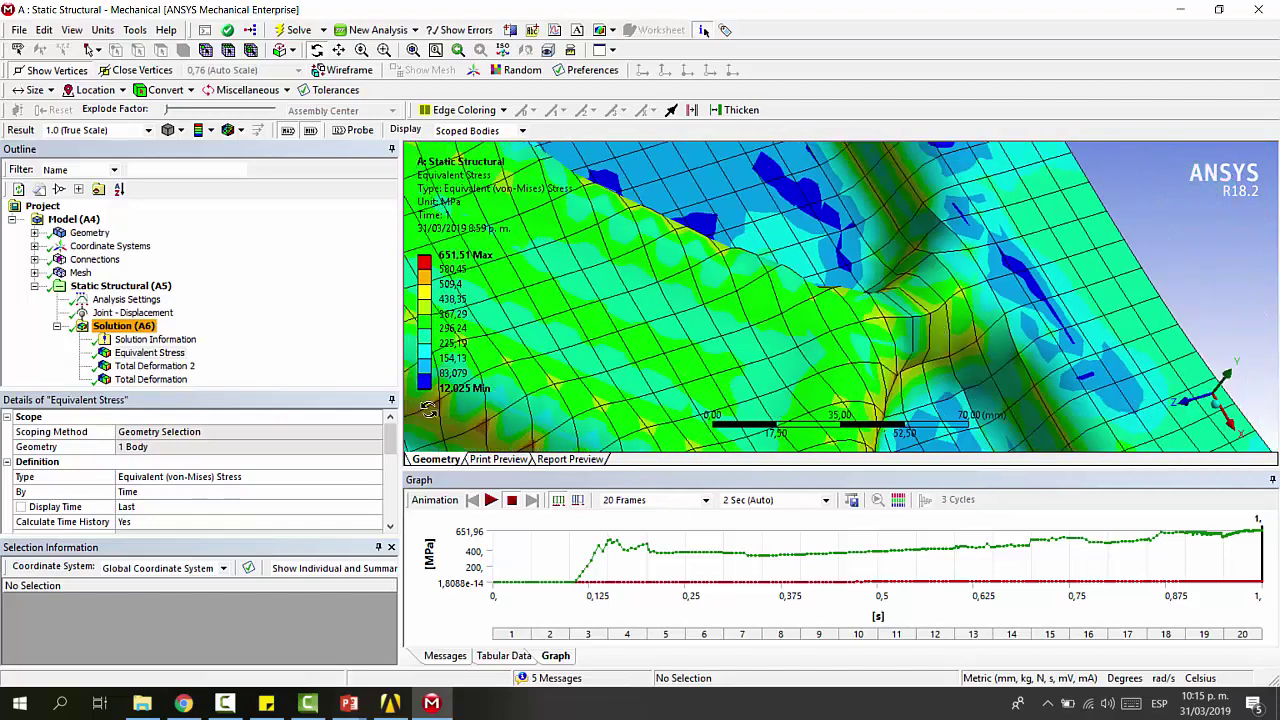
click(150, 352)
Display the blank's Total Deformation 2 result, view the whole formed part and play its animation
click(190, 366)
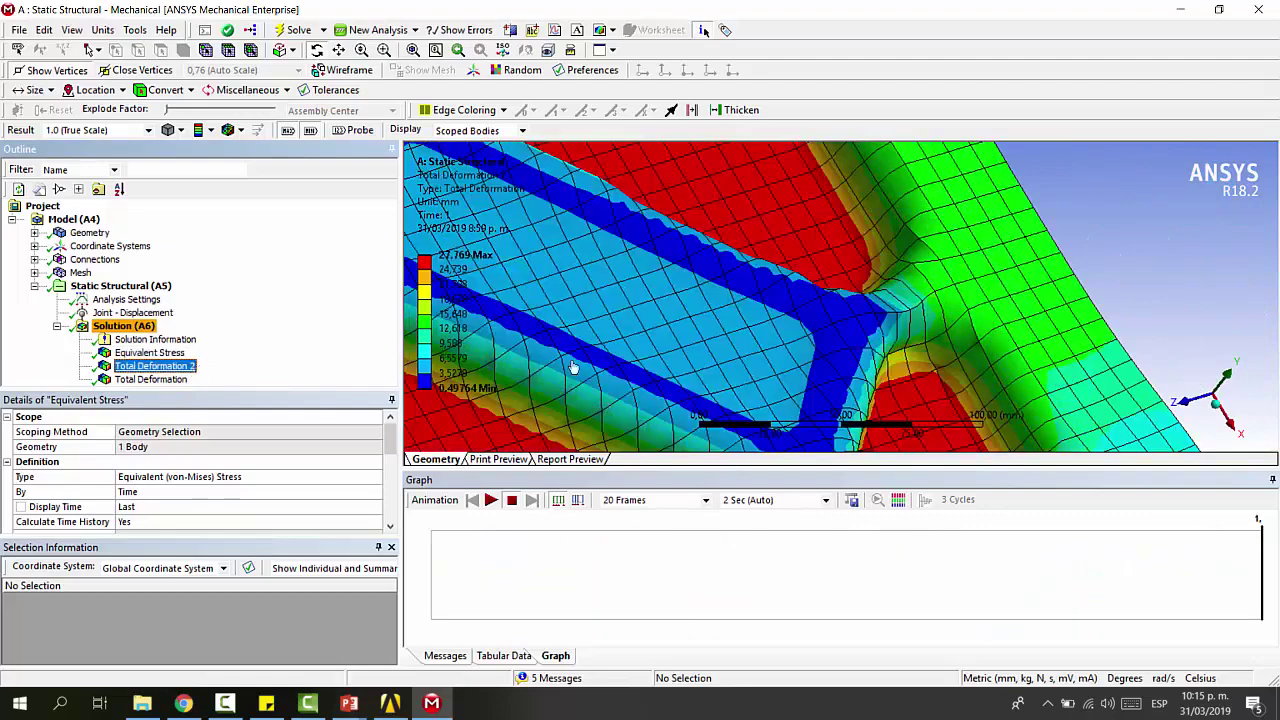
middle_drag(800, 300, 863, 283)
middle_drag(778, 279, 825, 279)
key(F7)
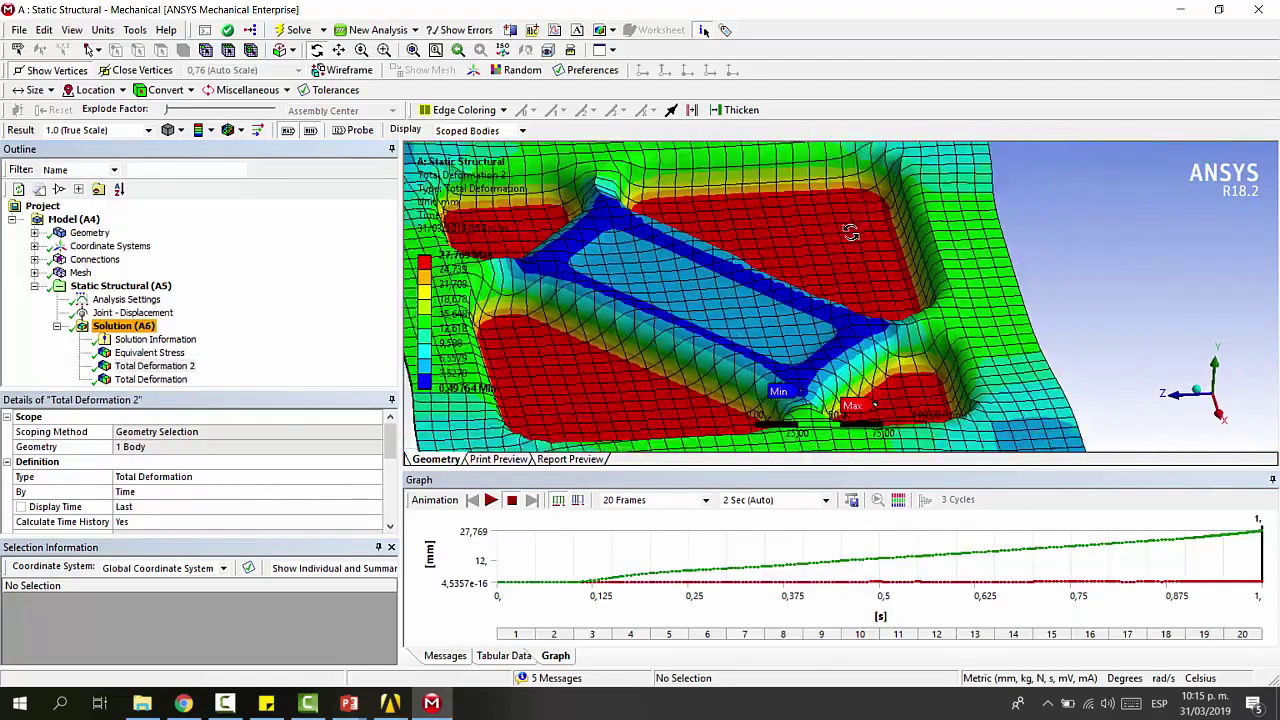
click(491, 499)
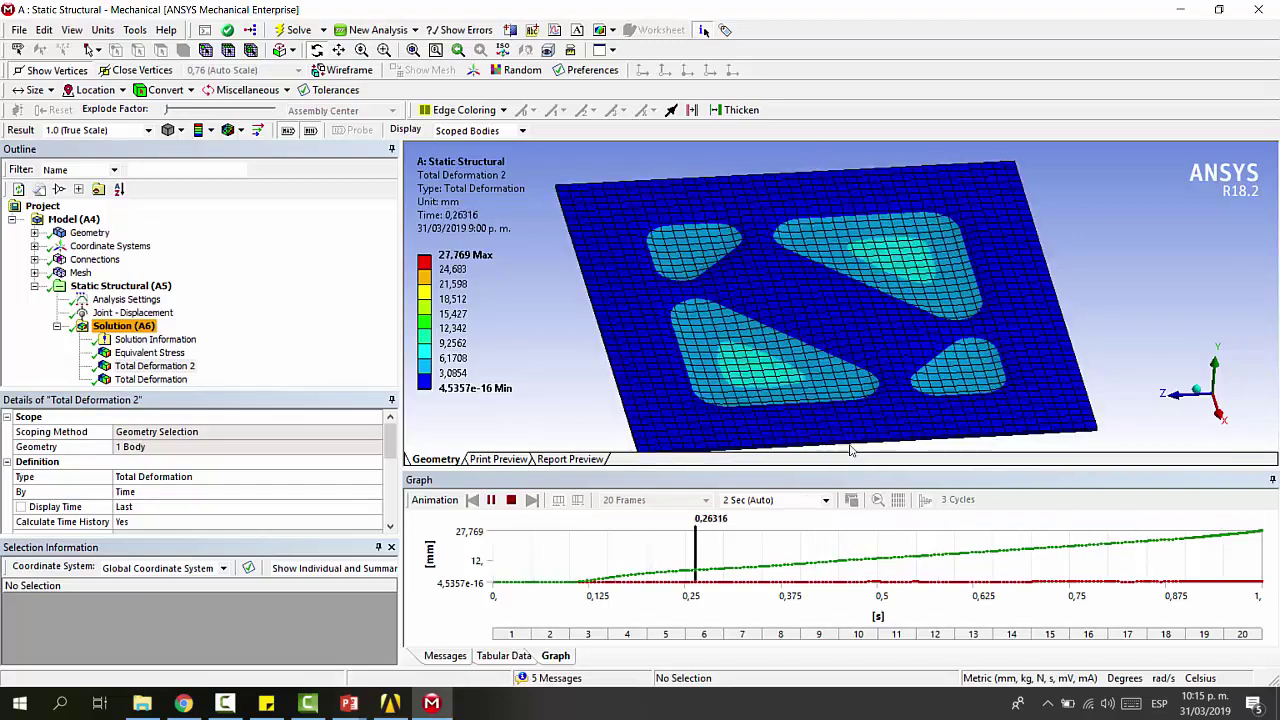
Display the Total Deformation result for all bodies and examine its animation up close around the punch and blank
key(Down)
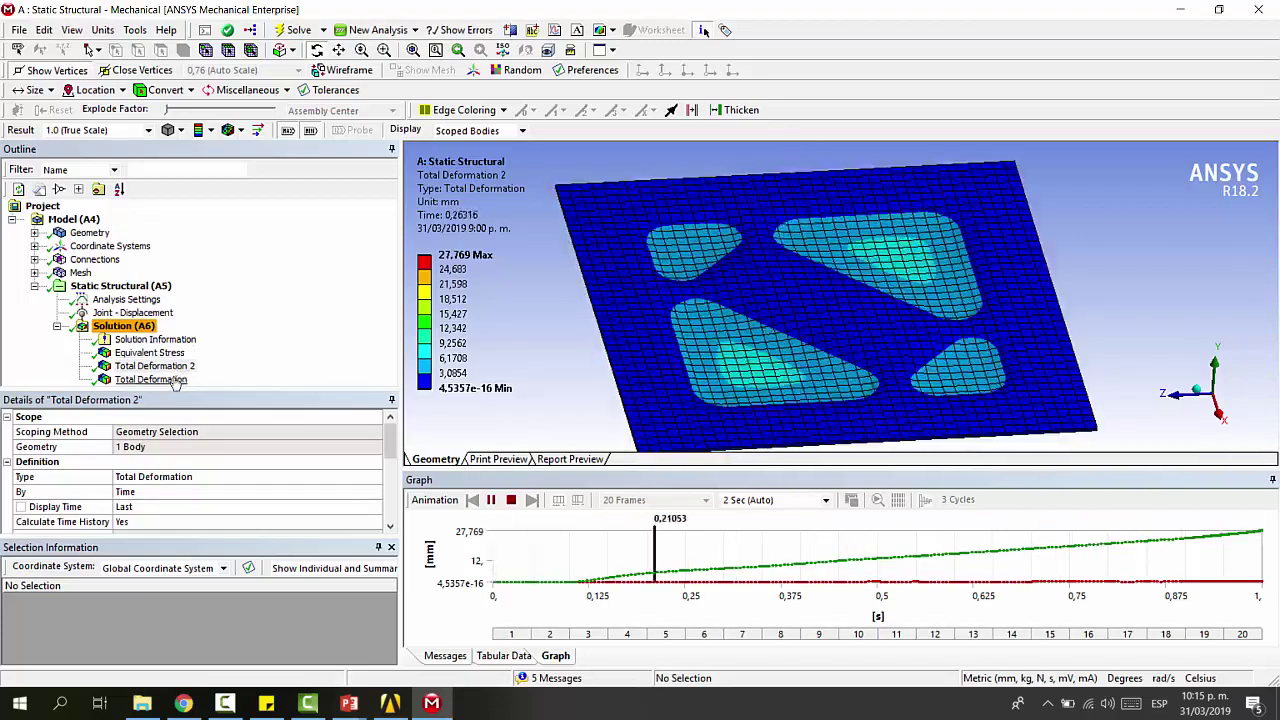
click(1196, 390)
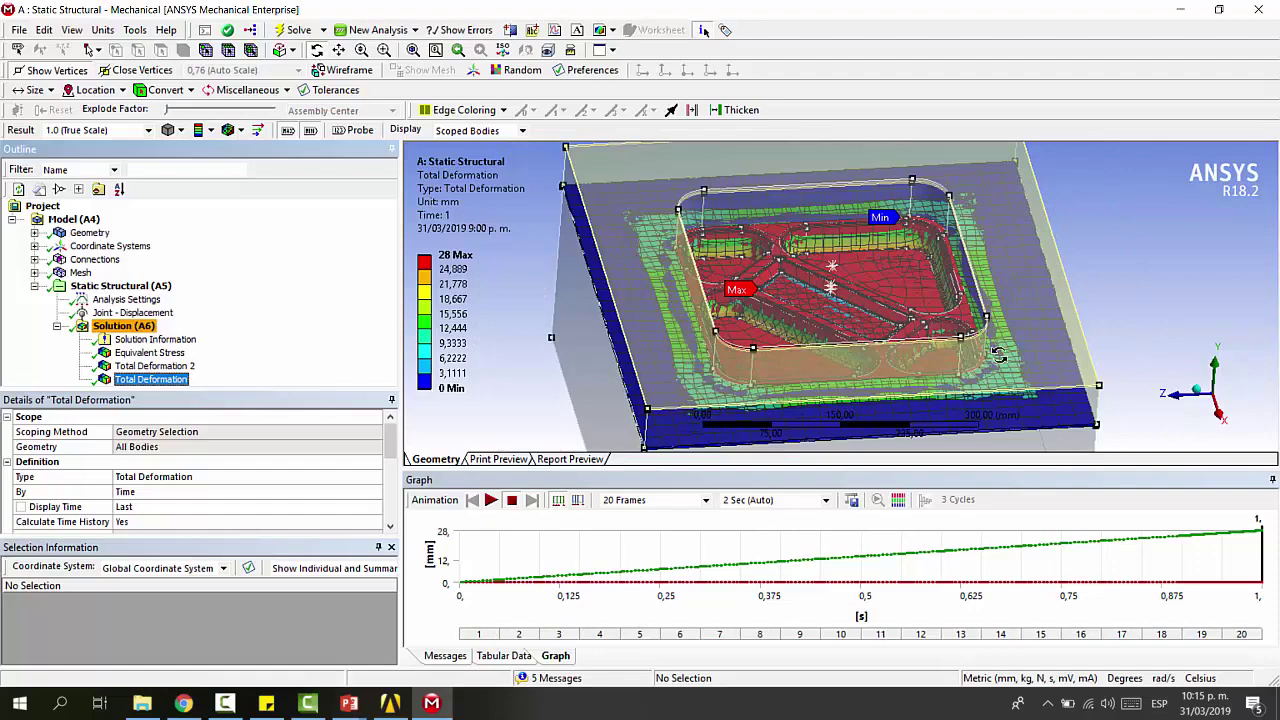
middle_drag(1190, 385, 789, 316)
middle_drag(672, 281, 865, 293)
scroll(850, 283, up, 3)
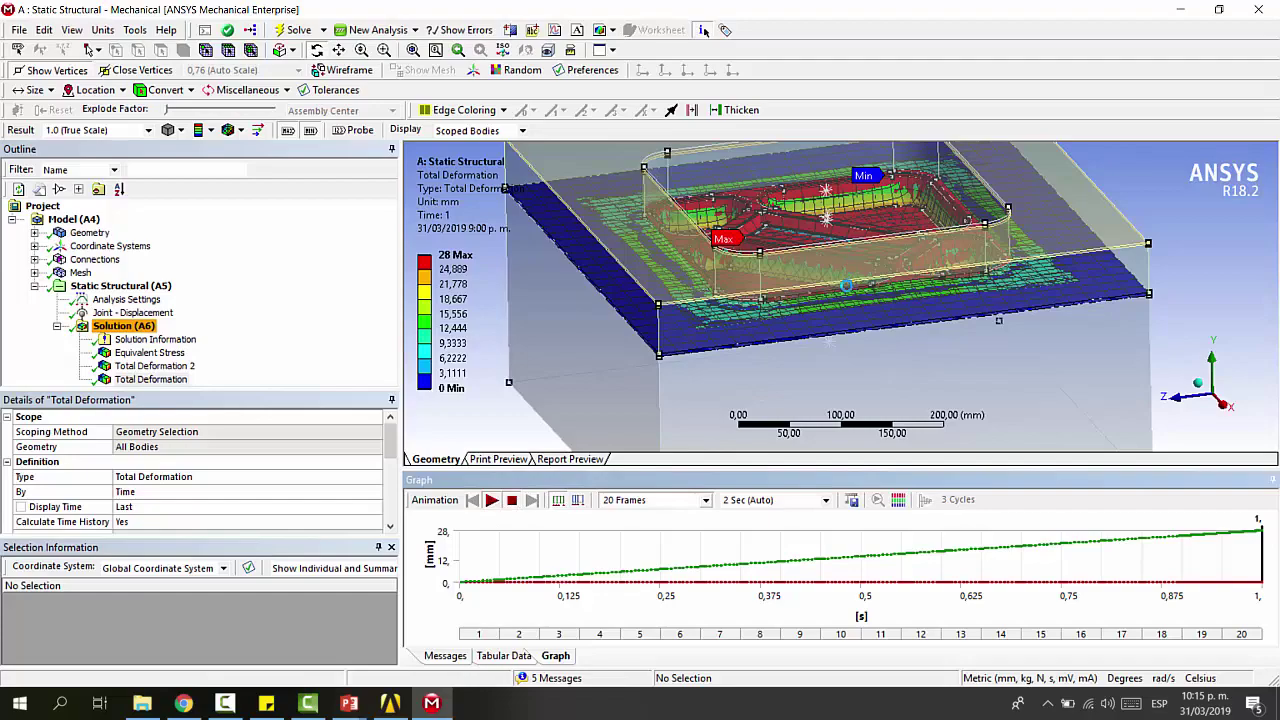
scroll(820, 265, up, 5)
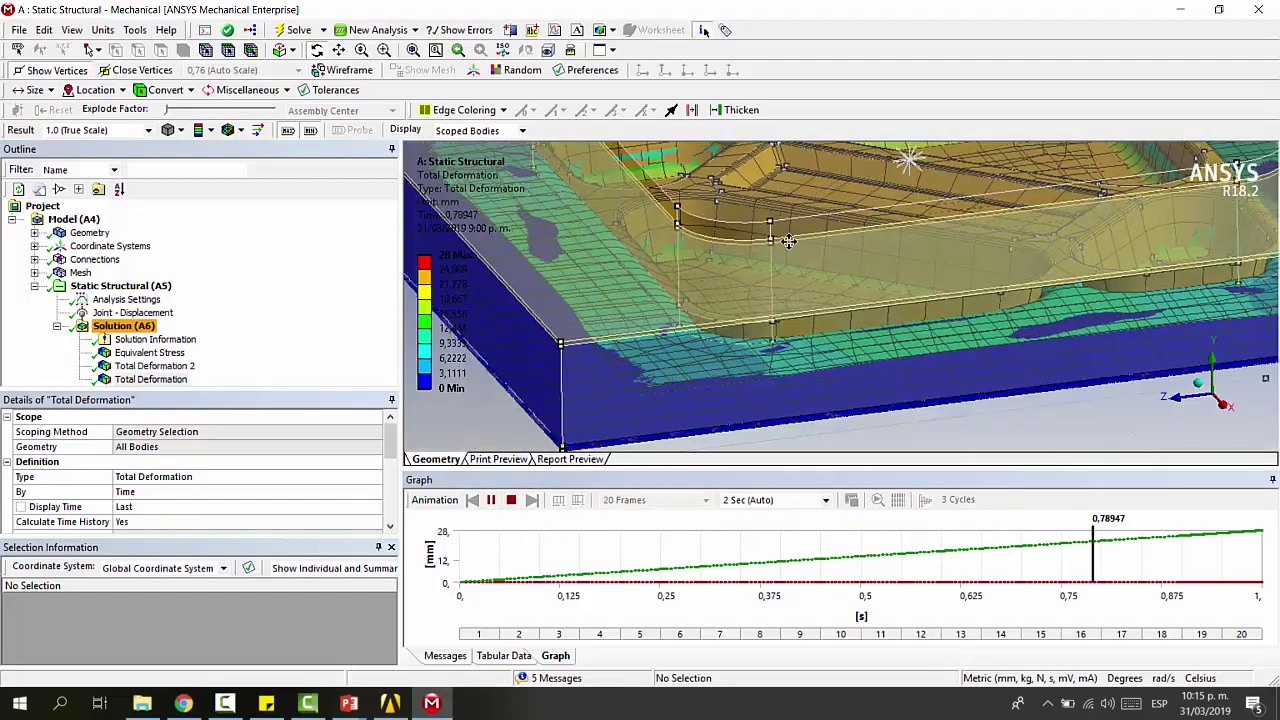